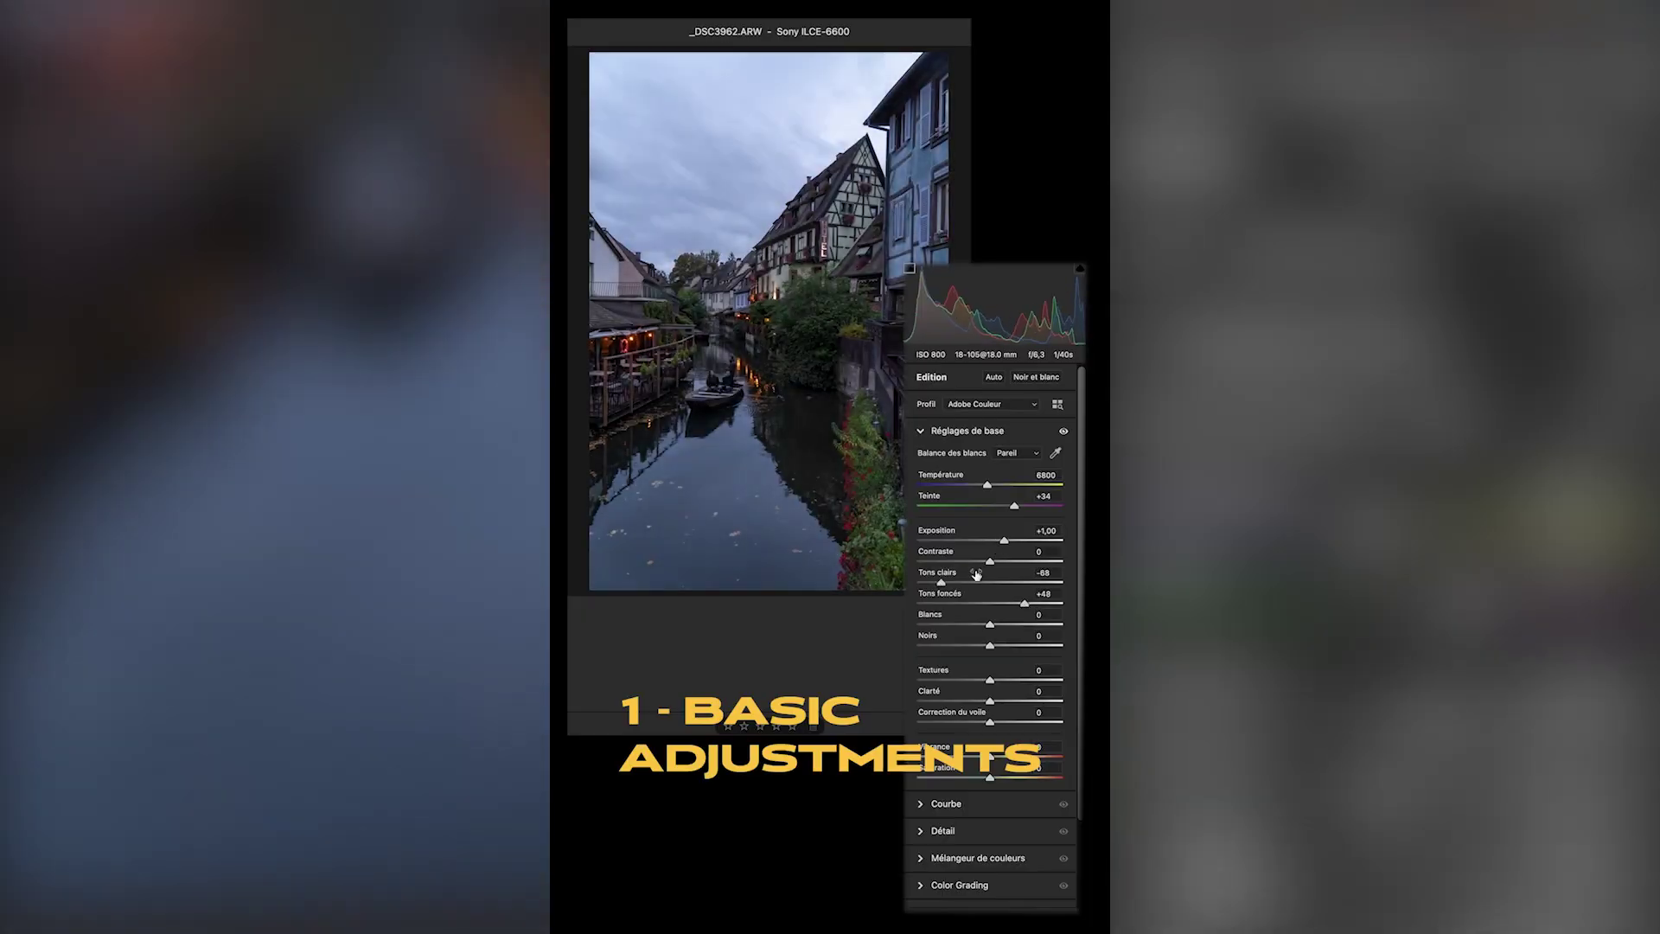
# - Open the raw canal photo _DSC3962.ARW in Camera Raw with all edit panels collapsed
pyautogui.moveTo(987, 484); pyautogui.dragTo(977, 483)
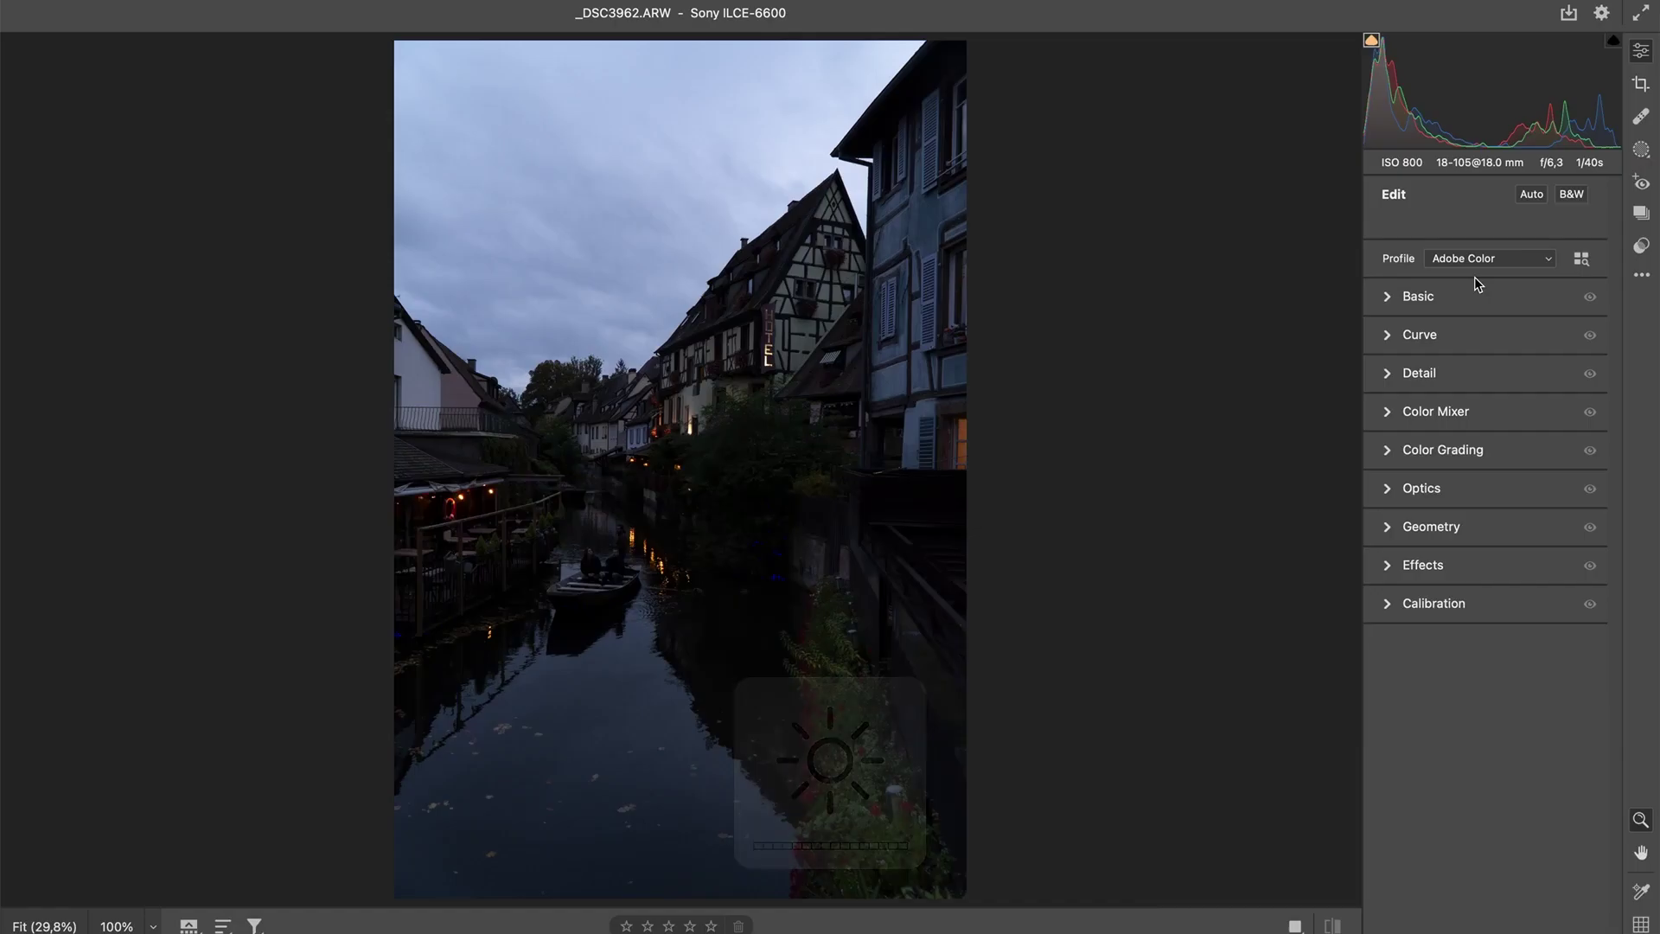
# - In Basic, set Exposure +1.15, Shadows +45, Blacks +16, Highlights -81, Contrast +7, Texture -6 and Clarity -22
pyautogui.click(1460, 299)
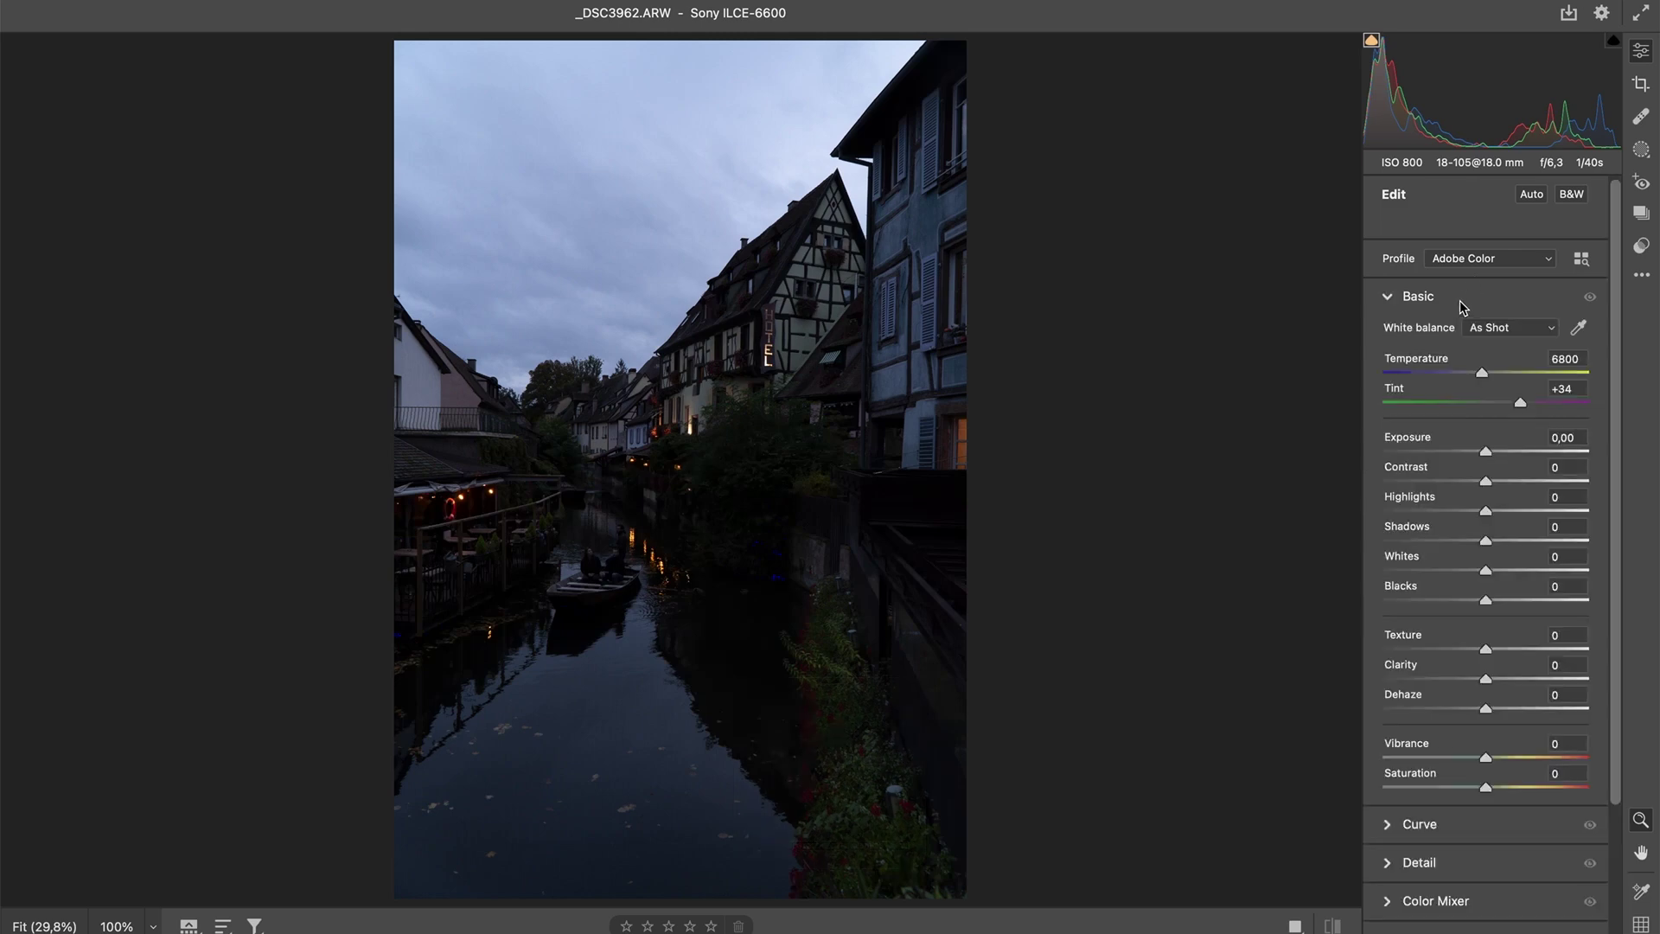
pyautogui.moveTo(1488, 453); pyautogui.dragTo(1510, 446)
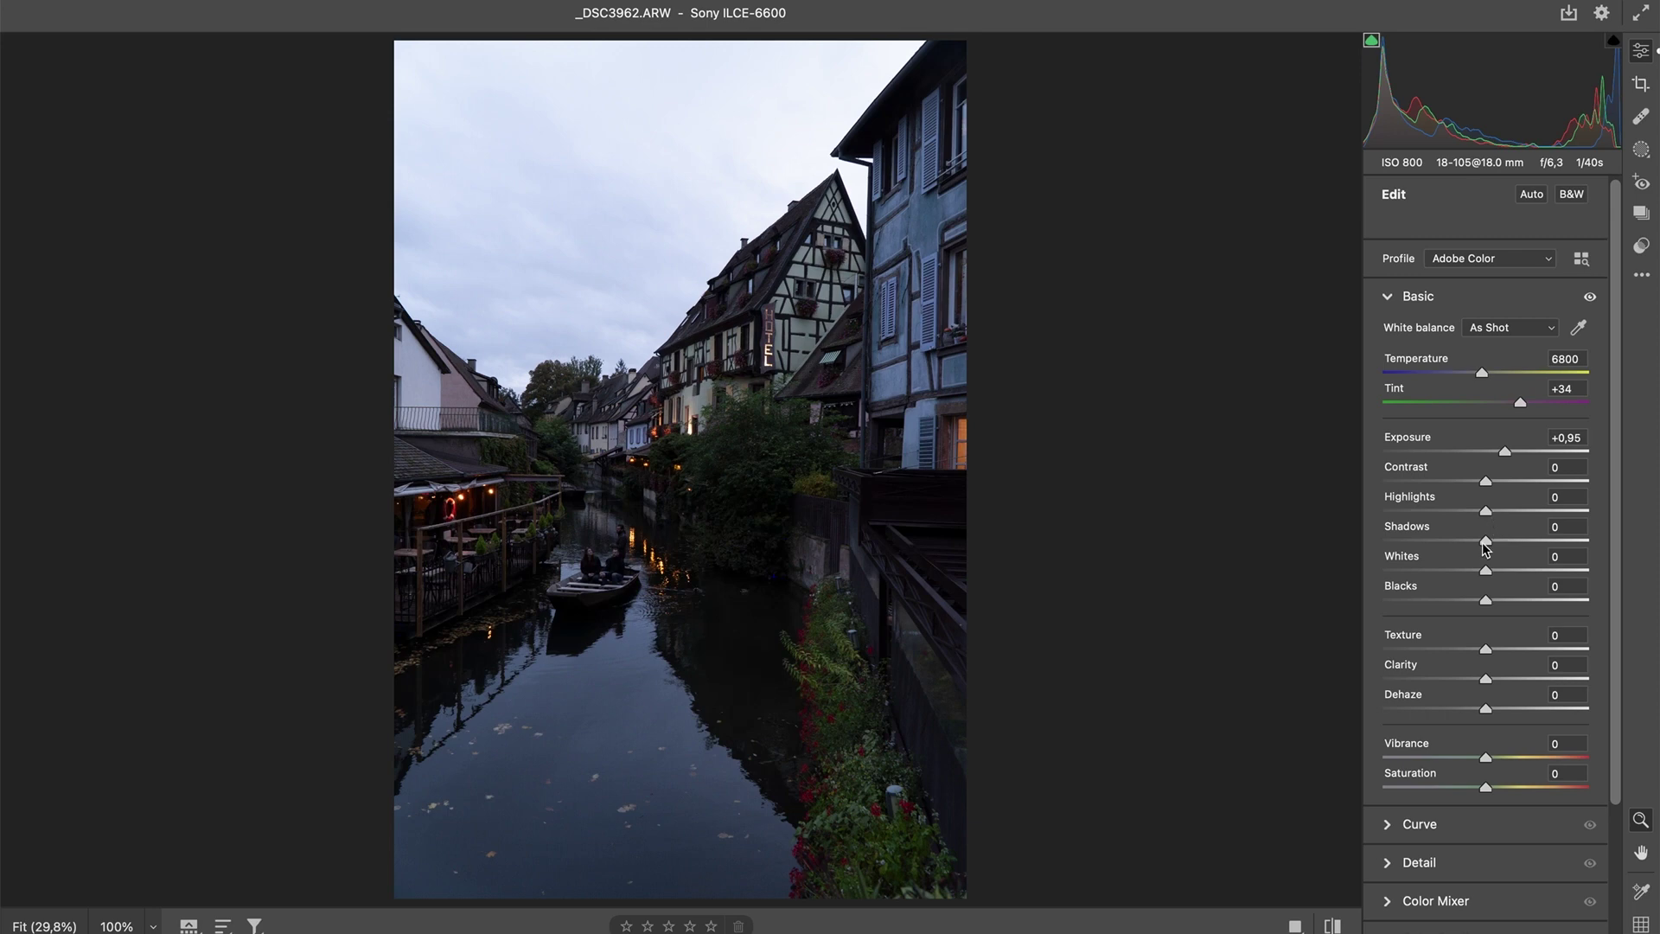
pyautogui.moveTo(1486, 541); pyautogui.dragTo(1531, 538)
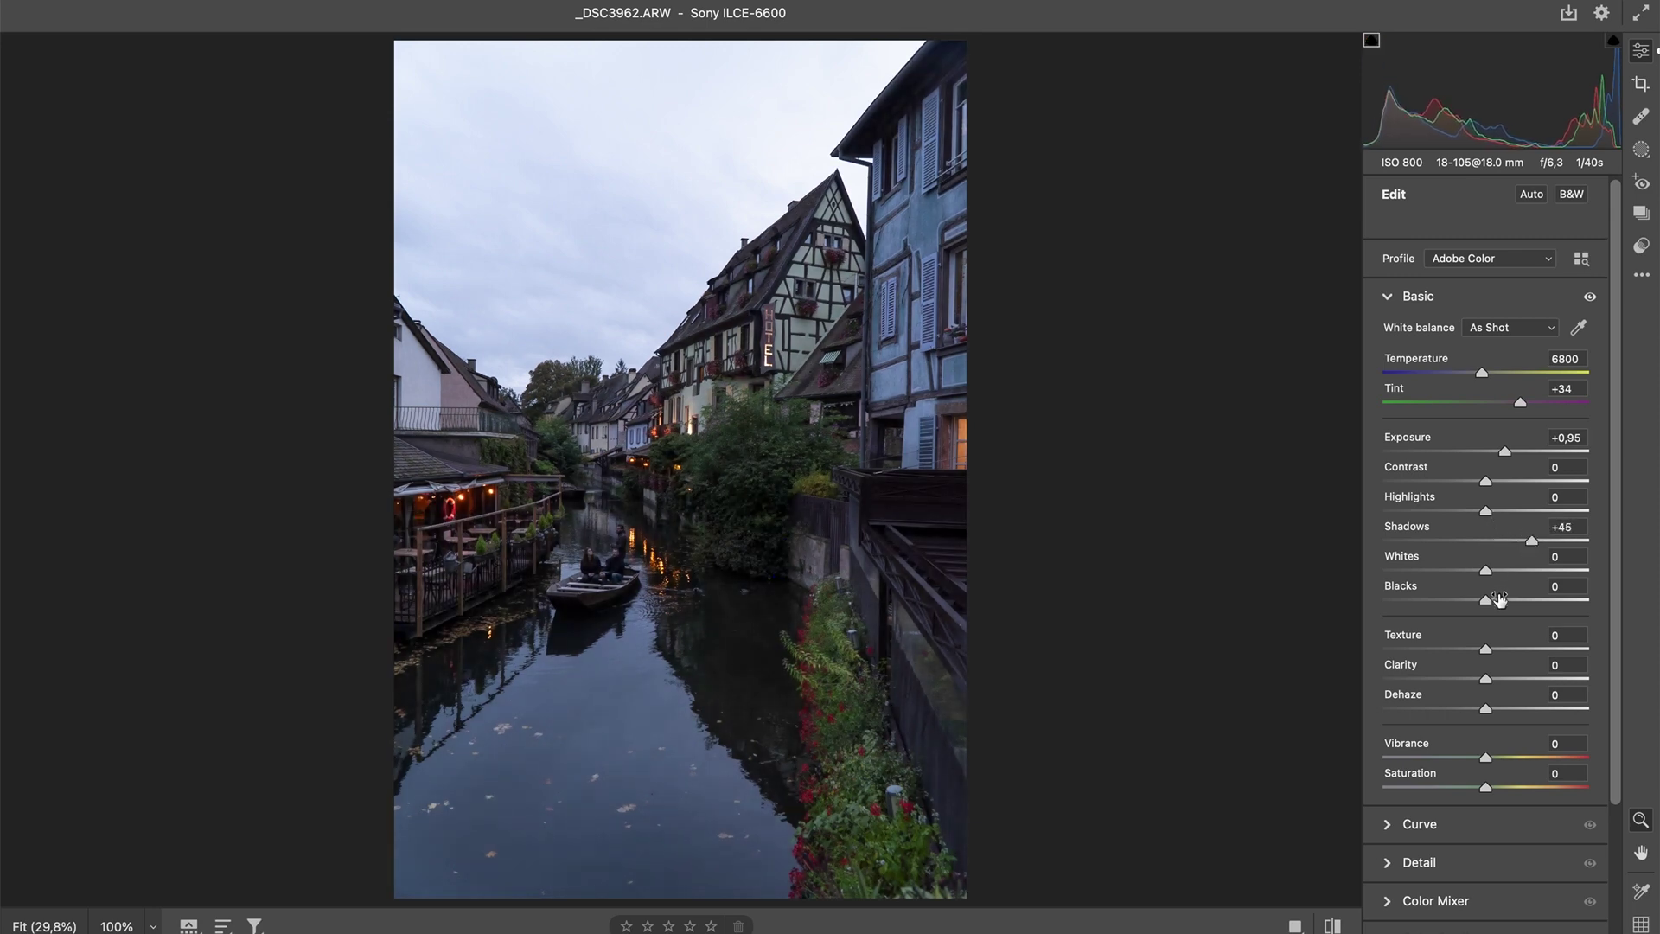
pyautogui.moveTo(1487, 598); pyautogui.dragTo(1501, 597)
pyautogui.moveTo(1487, 480); pyautogui.dragTo(1492, 482)
pyautogui.moveTo(1476, 686); pyautogui.dragTo(1484, 650)
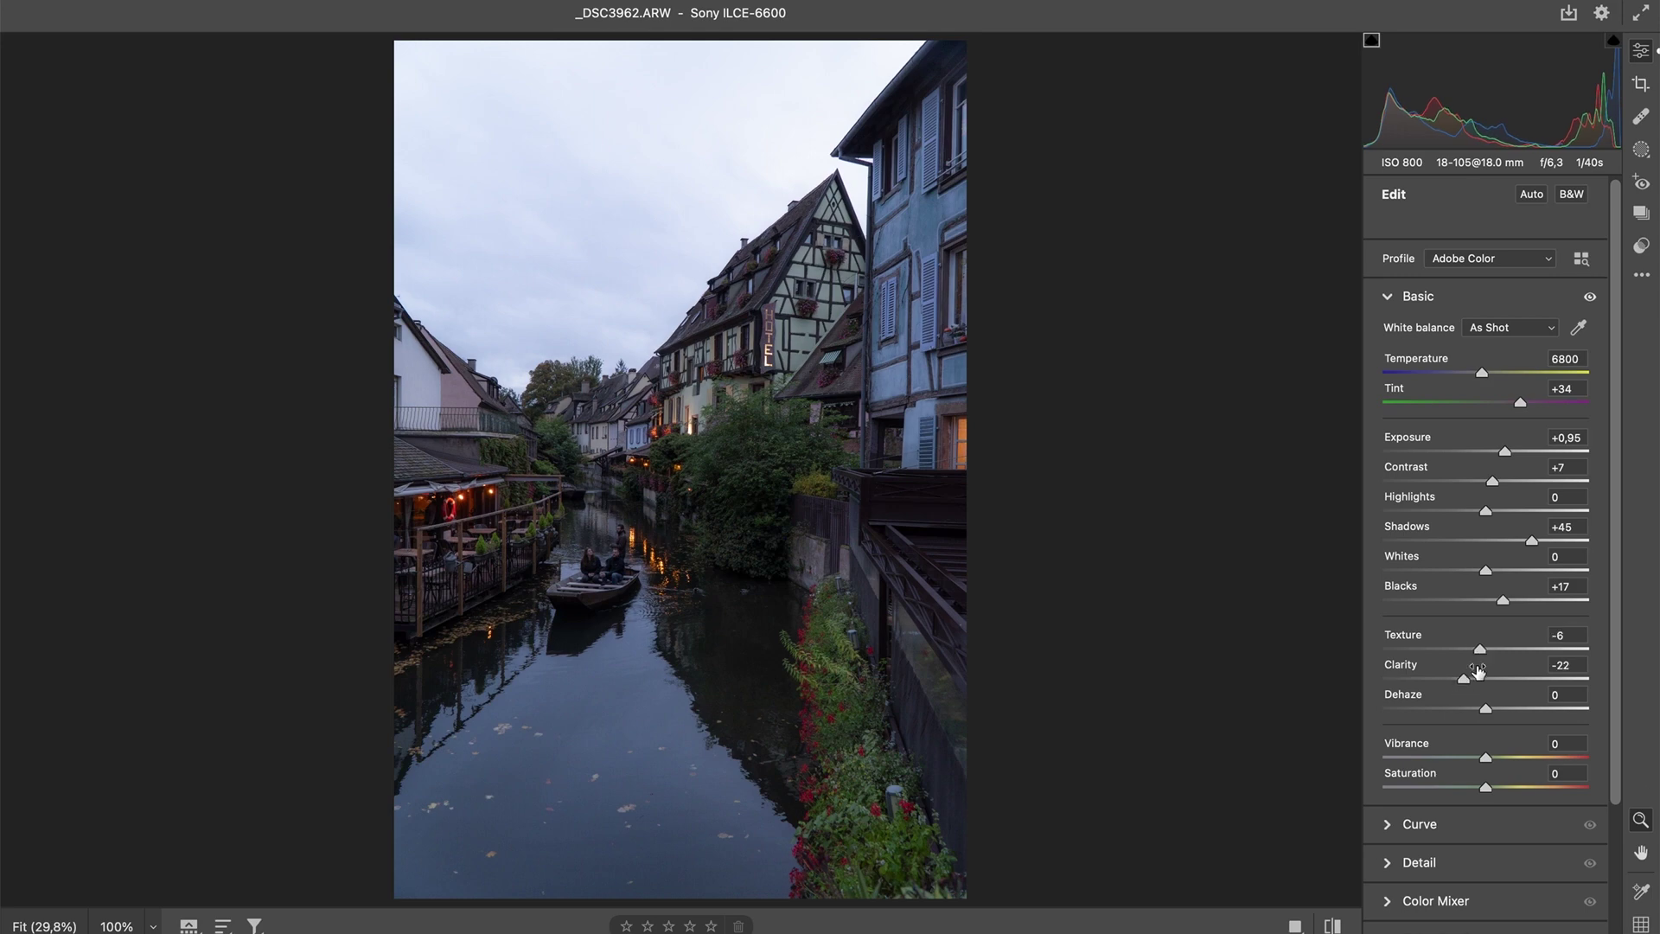
pyautogui.moveTo(1508, 456); pyautogui.dragTo(1511, 458)
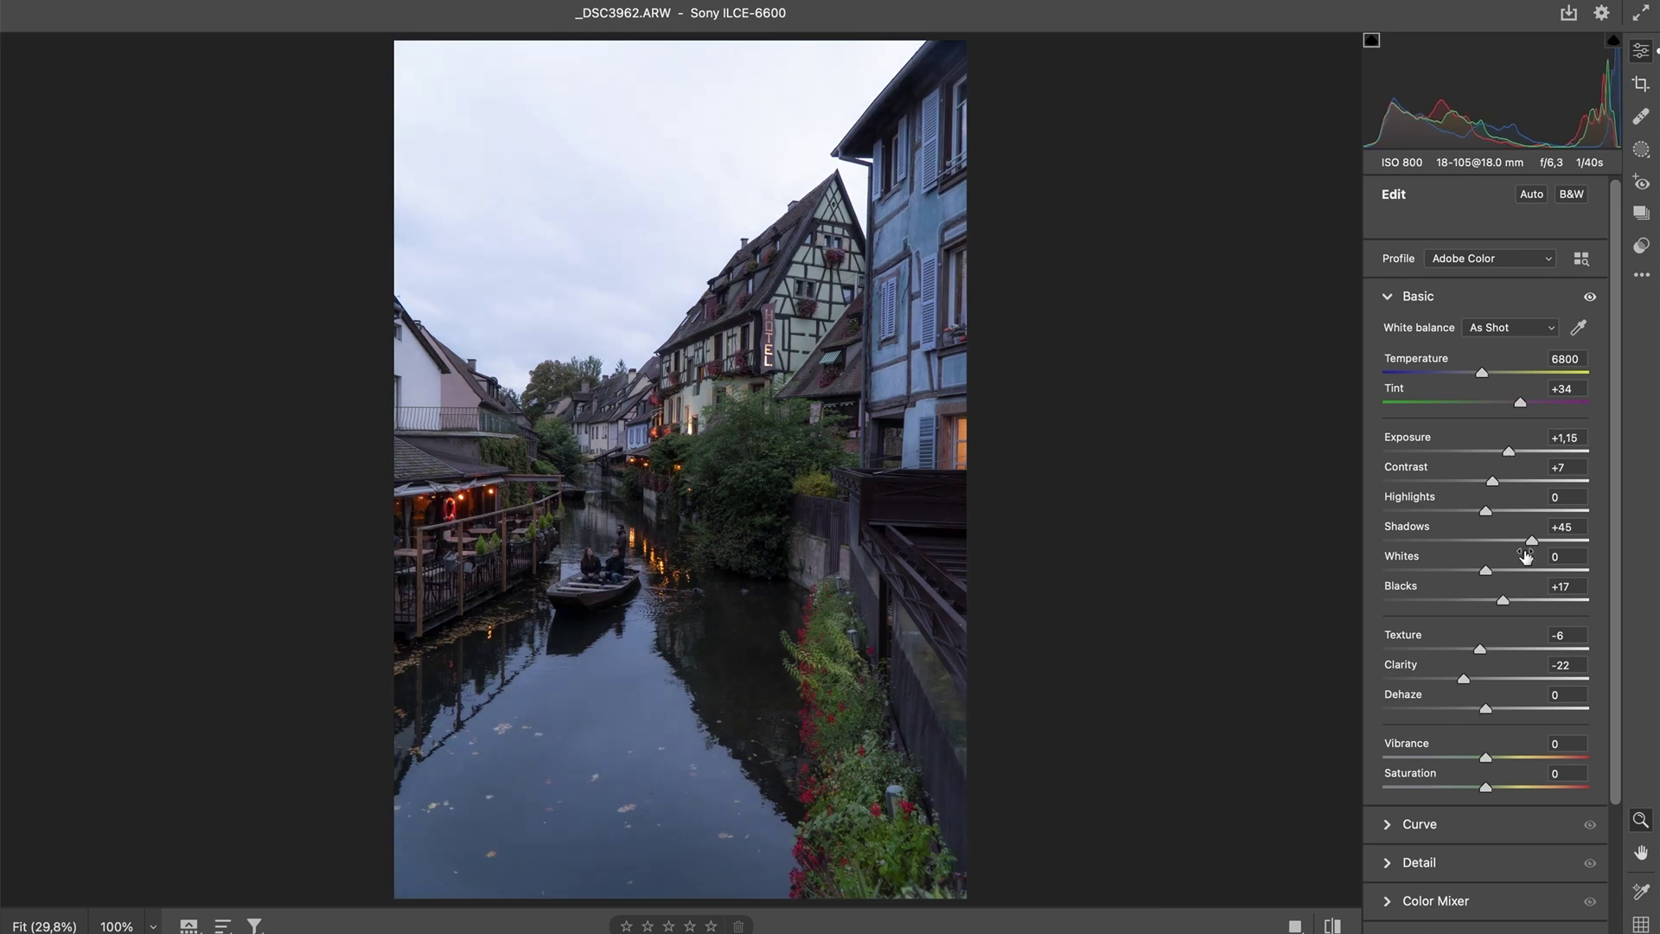
pyautogui.moveTo(1485, 512); pyautogui.dragTo(1441, 512)
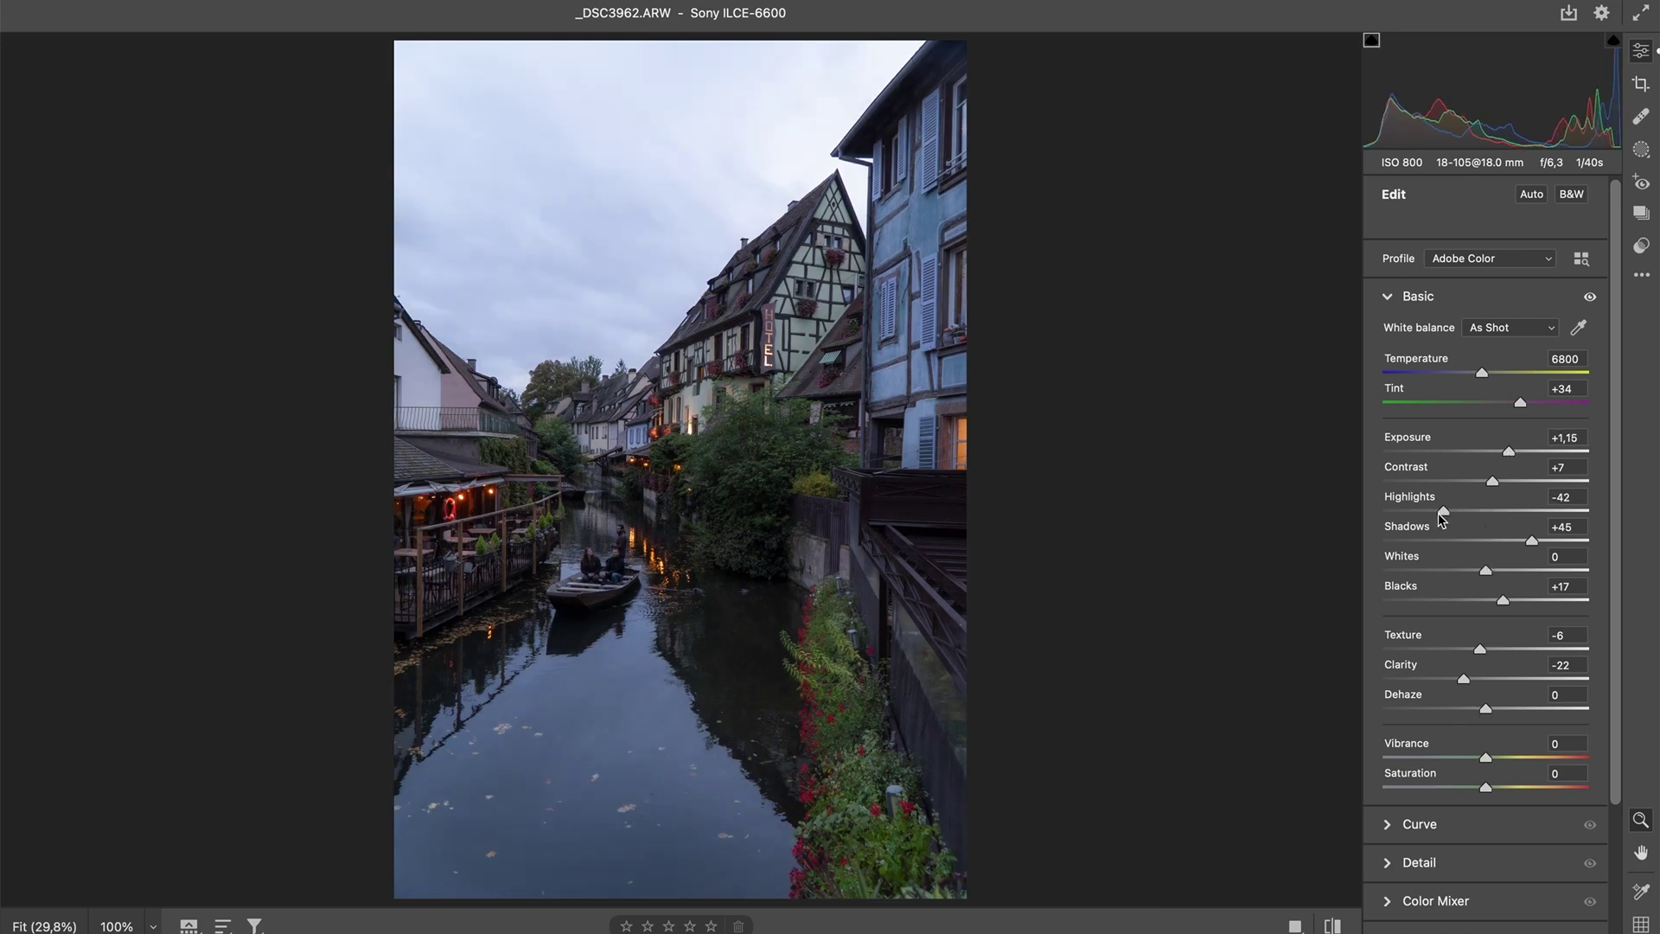
pyautogui.moveTo(1441, 513); pyautogui.dragTo(1398, 523)
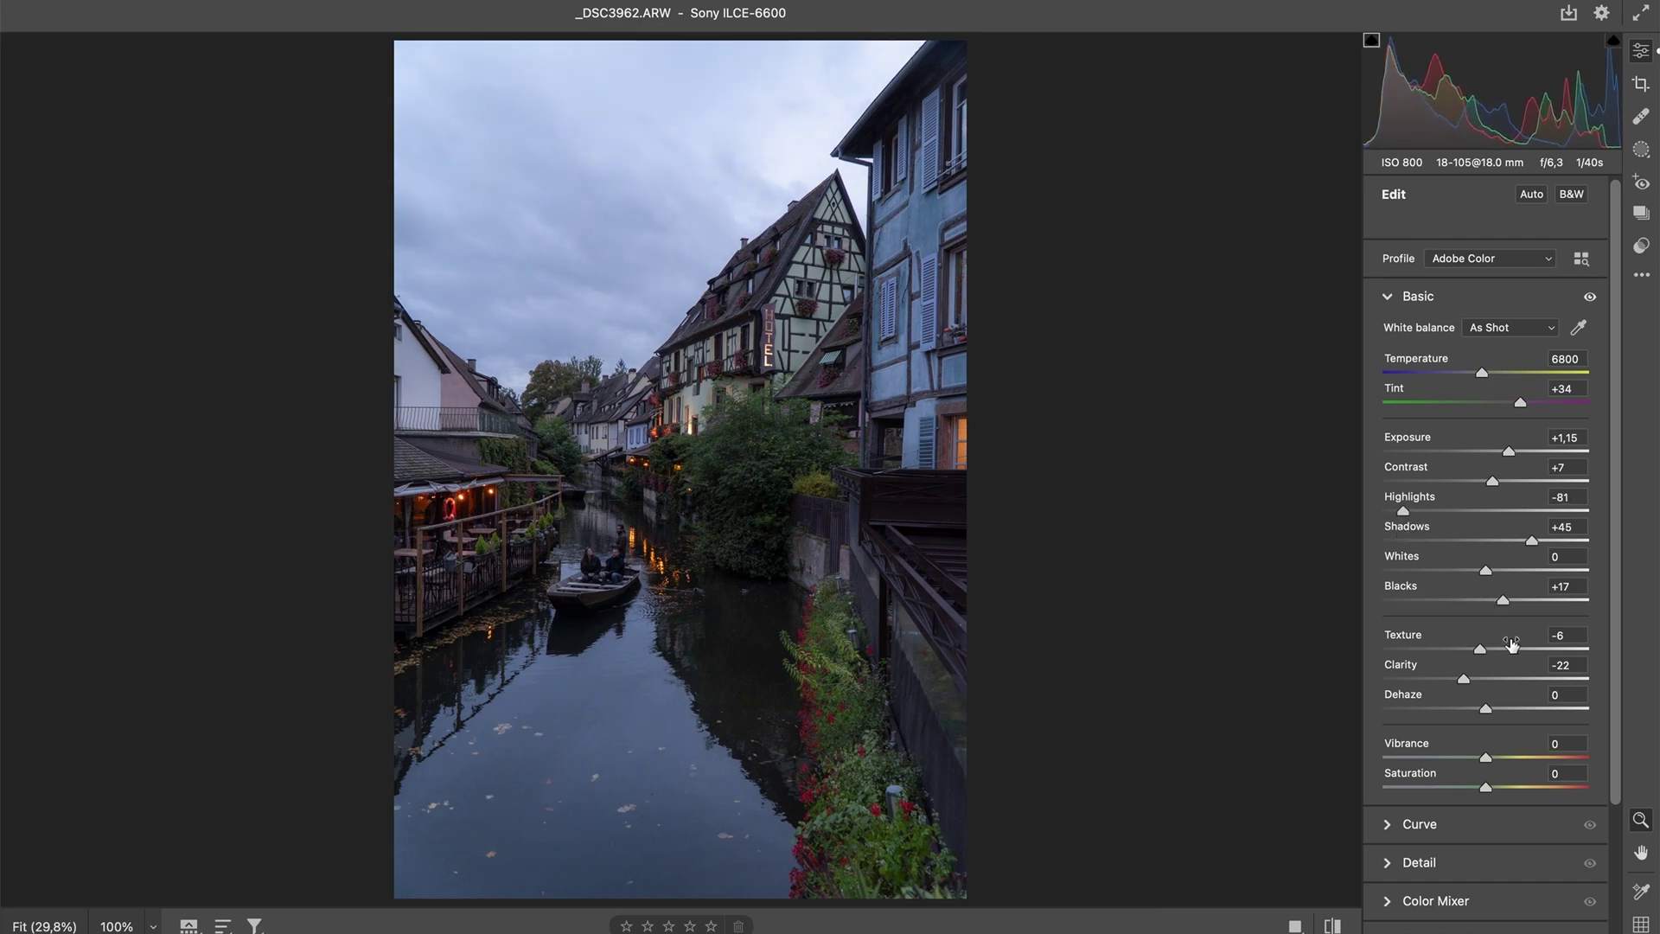
pyautogui.moveTo(1503, 599); pyautogui.dragTo(1501, 599)
# - Warm Temperature to 7850, pull Highlights to -84, and collapse the Basic panel
pyautogui.moveTo(1484, 377)
pyautogui.mouseDown()
pyautogui.moveTo(1455, 374)
pyautogui.moveTo(1508, 381)
pyautogui.mouseUp()
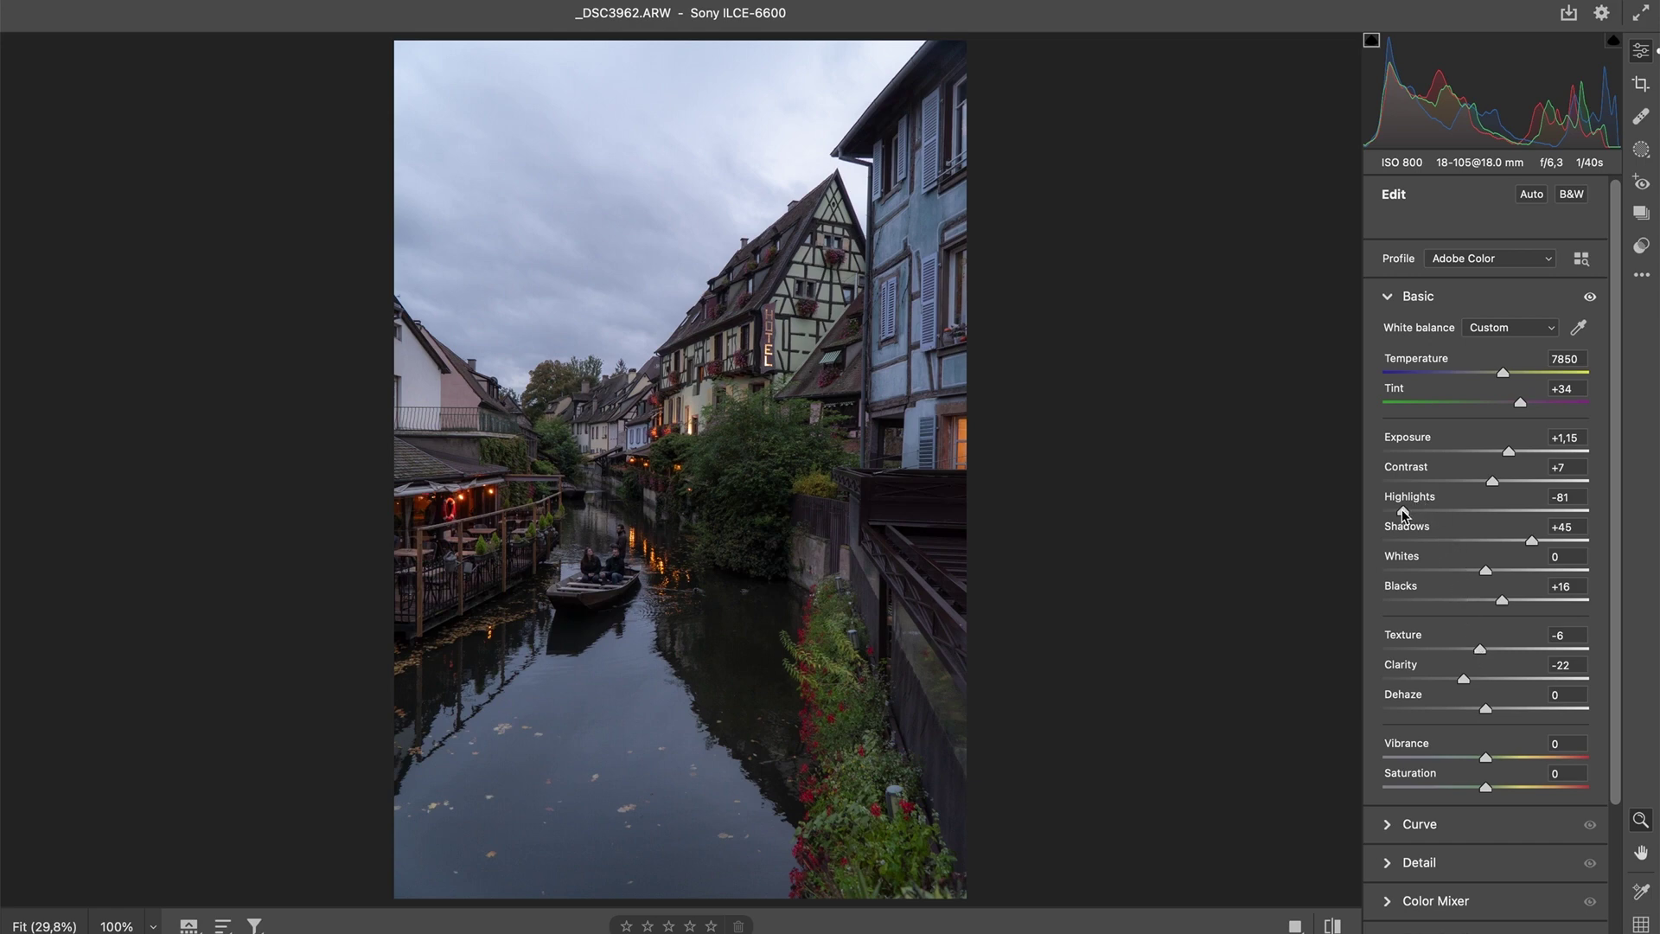
pyautogui.moveTo(1402, 511); pyautogui.dragTo(1399, 510)
pyautogui.scroll(-4, 1427, 655)
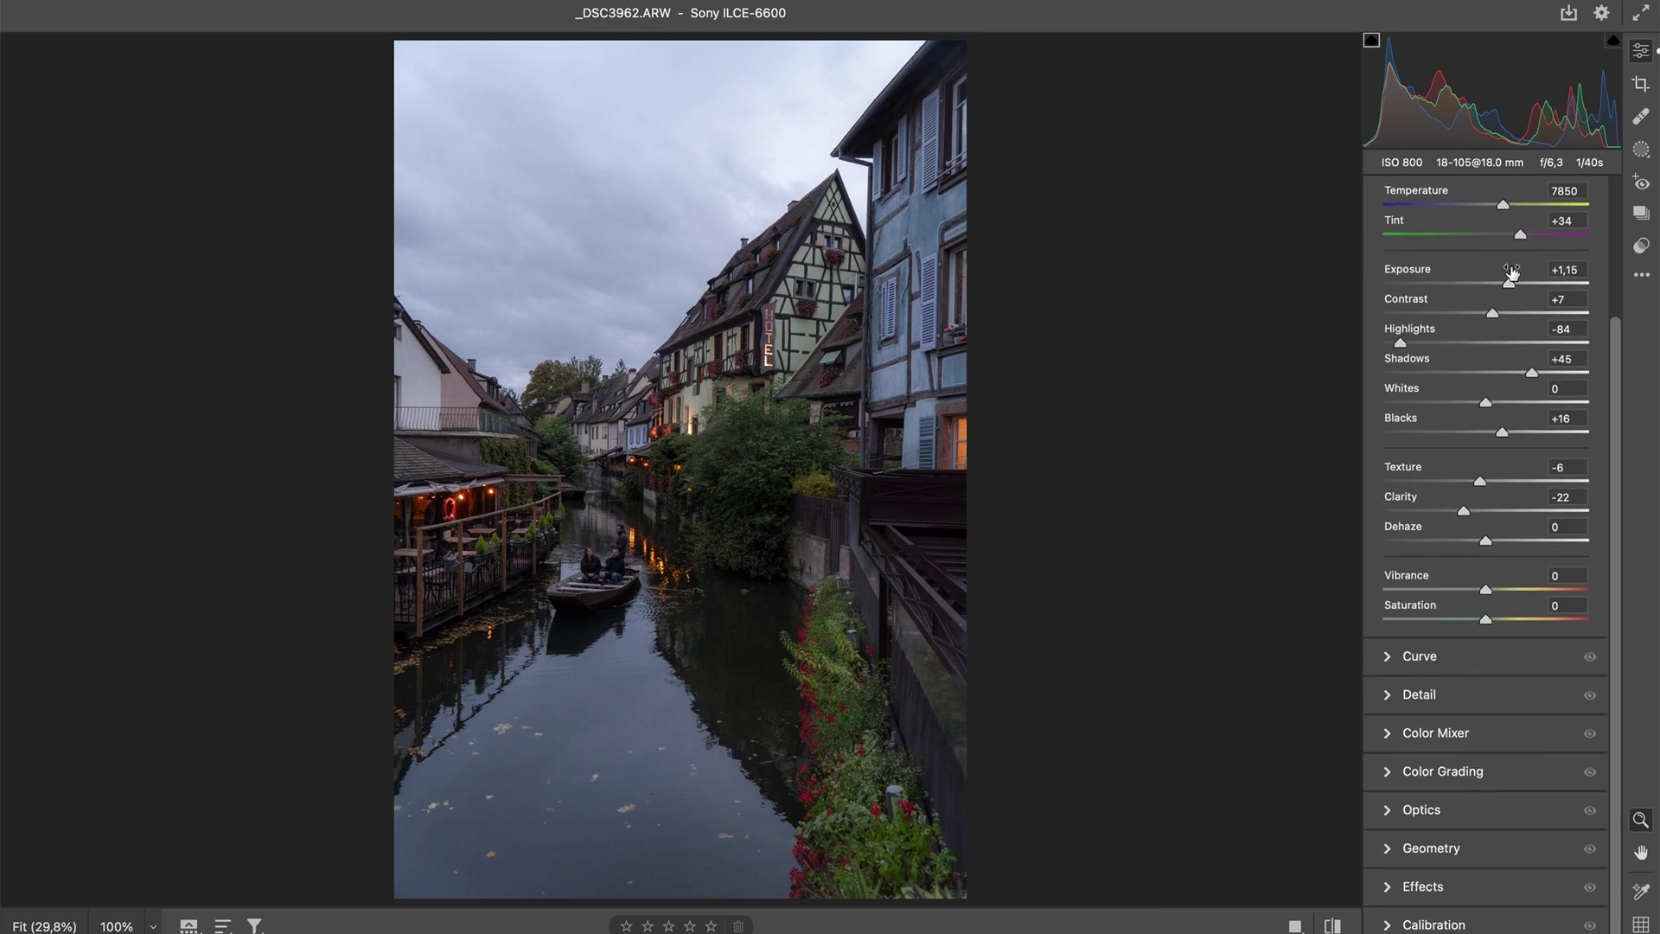
pyautogui.scroll(3, 1495, 407)
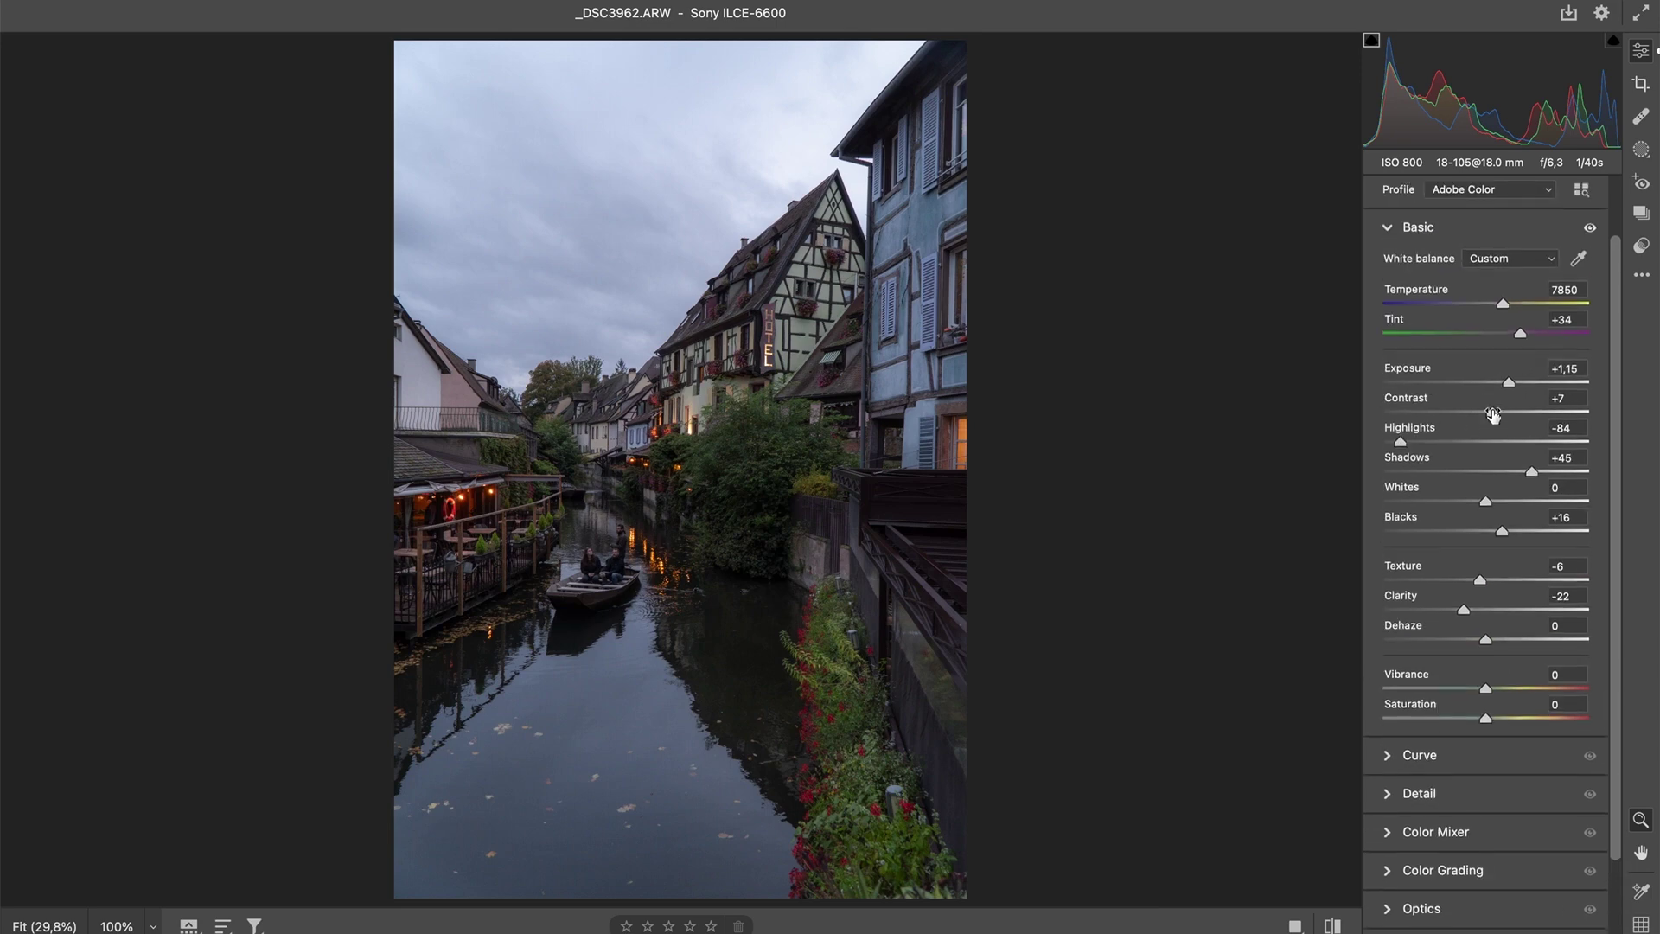
pyautogui.click(1456, 239)
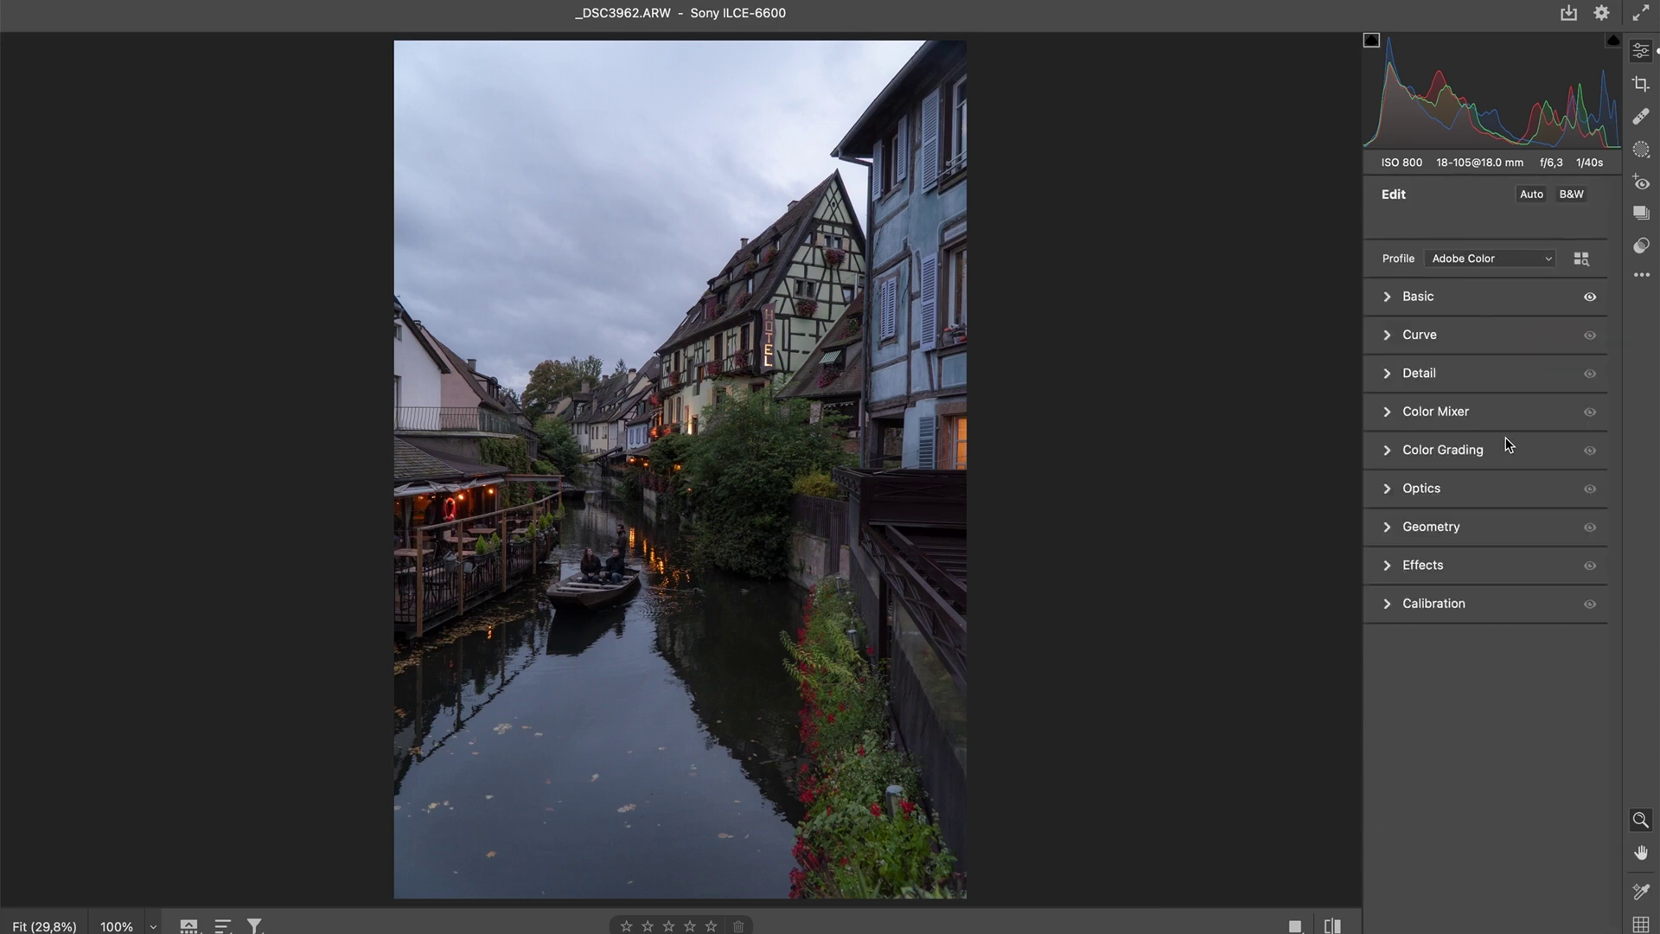
# - In Color Grading, tint darker shadows blue (hue 219) and highlights yellow (hue 45, luminance 29)
pyautogui.click(1481, 451)
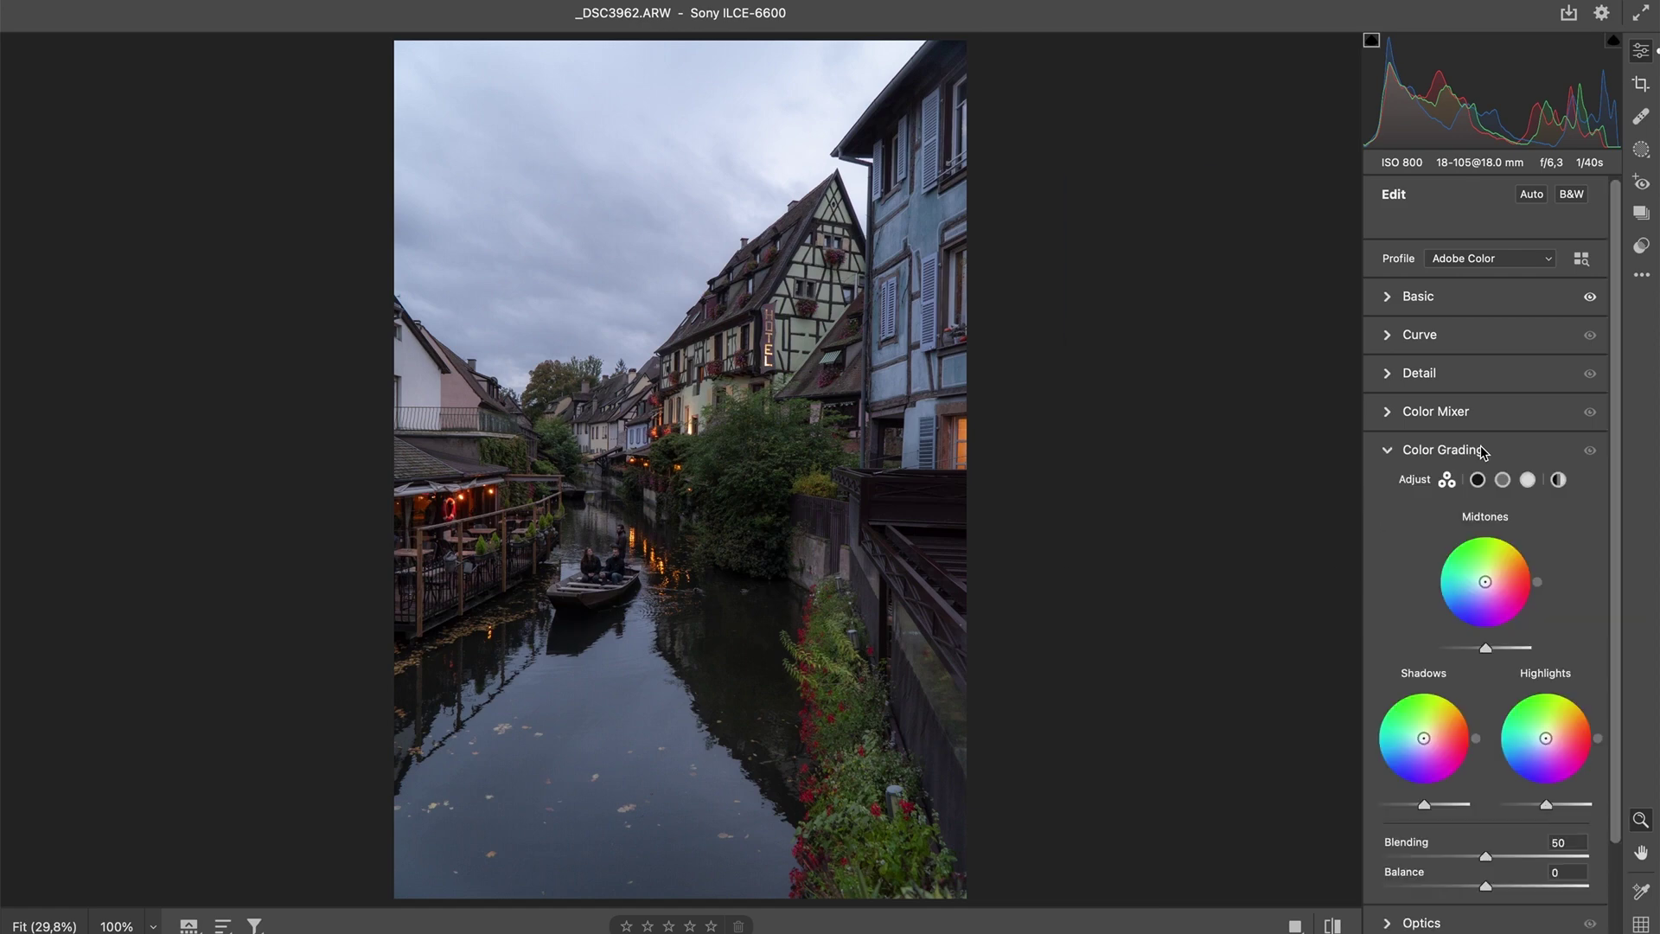
pyautogui.scroll(-3, 1560, 580)
pyautogui.scroll(-1, 1562, 579)
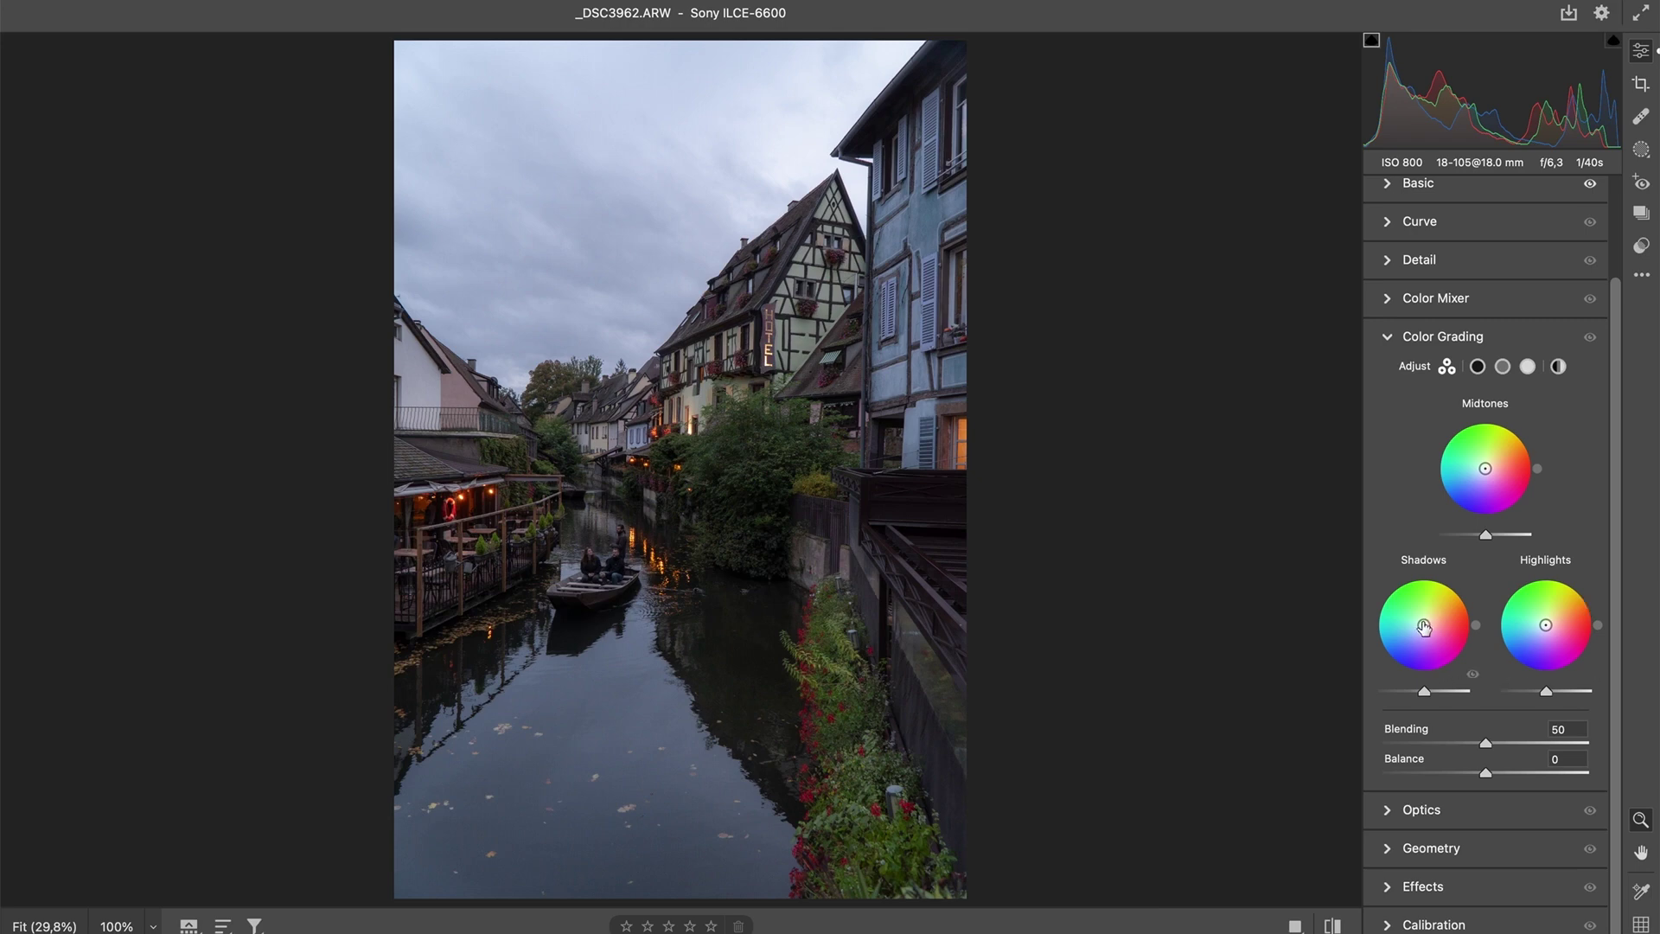
pyautogui.moveTo(1424, 624); pyautogui.dragTo(1417, 632)
pyautogui.moveTo(1424, 693); pyautogui.dragTo(1417, 692)
pyautogui.moveTo(1545, 627); pyautogui.dragTo(1551, 620)
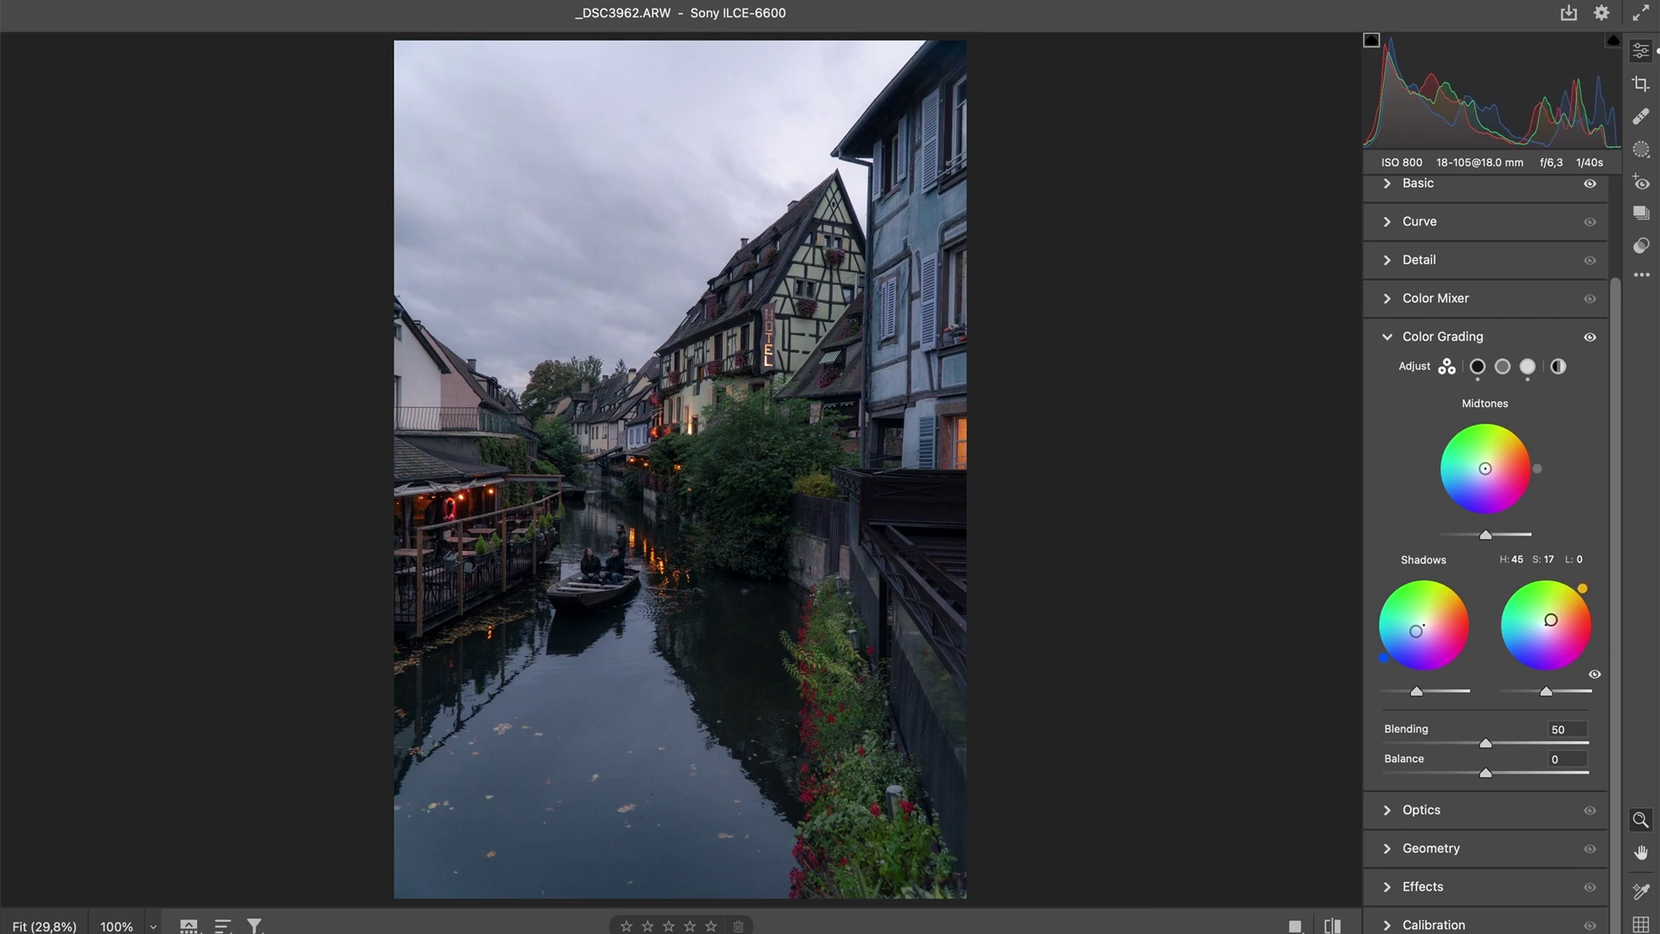
pyautogui.moveTo(1548, 697); pyautogui.dragTo(1561, 699)
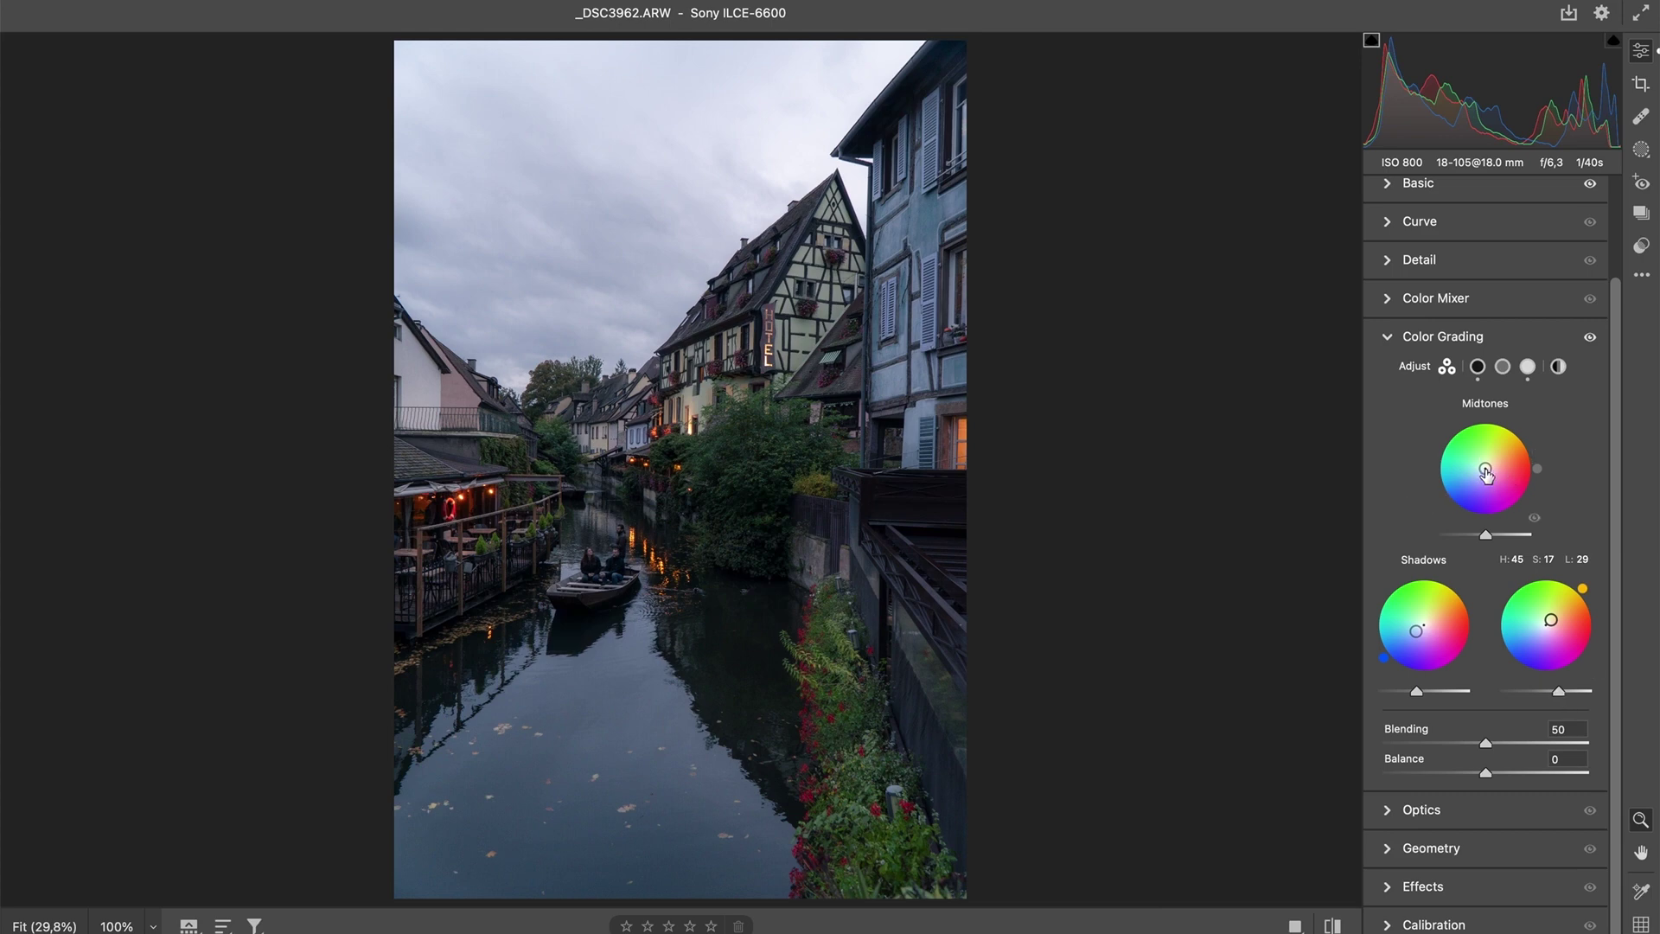
pyautogui.moveTo(1485, 468); pyautogui.dragTo(1493, 467)
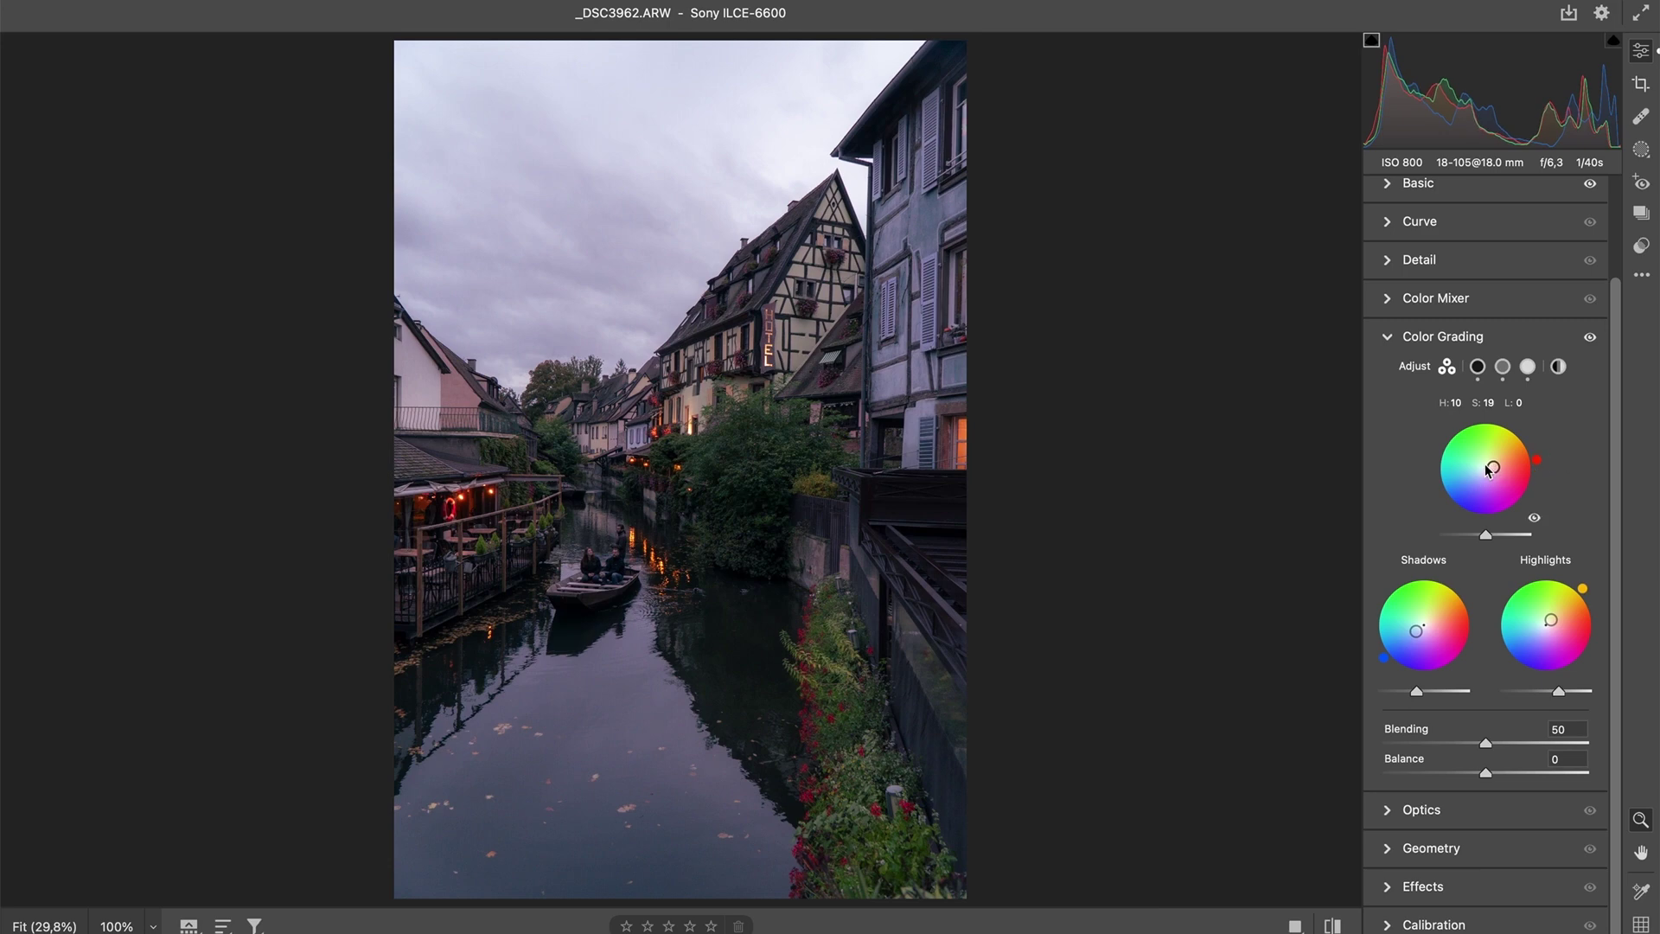
pyautogui.moveTo(1495, 472)
pyautogui.mouseDown()
pyautogui.moveTo(1481, 446)
pyautogui.moveTo(1475, 458)
pyautogui.moveTo(1514, 470)
pyautogui.moveTo(1494, 463)
pyautogui.mouseUp()
pyautogui.moveTo(1494, 463); pyautogui.dragTo(1519, 450)
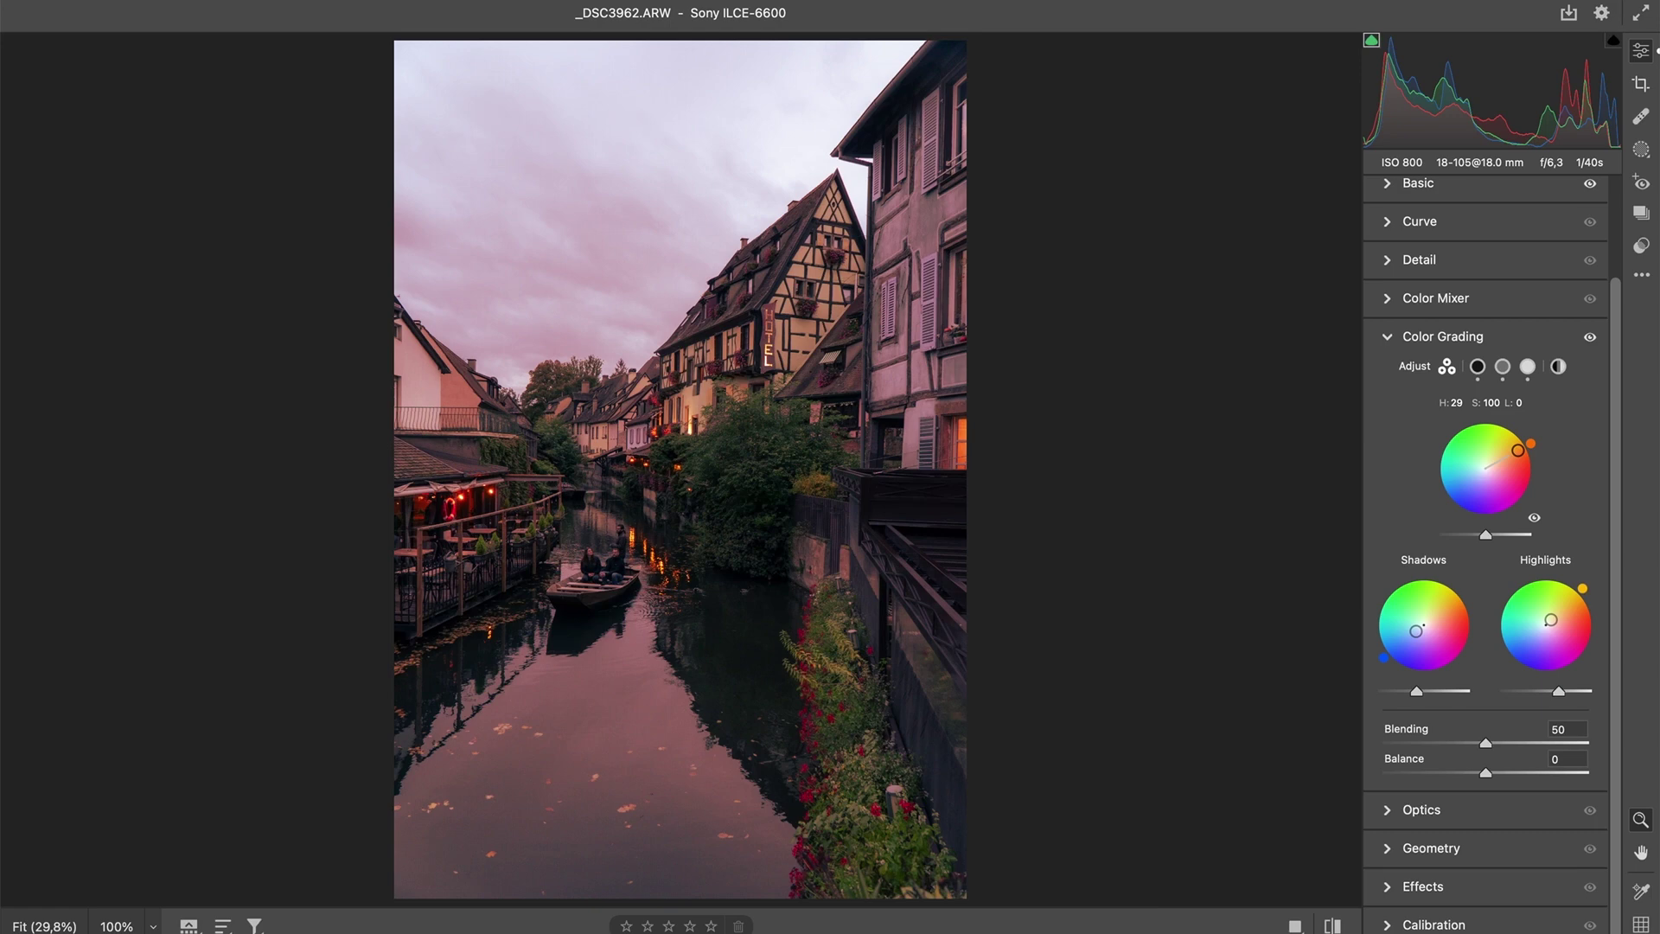
pyautogui.moveTo(1518, 451)
pyautogui.mouseDown()
pyautogui.moveTo(1494, 464)
pyautogui.moveTo(1527, 498)
pyautogui.moveTo(1446, 499)
pyautogui.moveTo(1437, 468)
pyautogui.moveTo(1504, 420)
pyautogui.moveTo(1553, 413)
pyautogui.moveTo(1577, 468)
pyautogui.moveTo(1561, 529)
pyautogui.moveTo(1580, 480)
pyautogui.moveTo(1545, 432)
pyautogui.mouseUp()
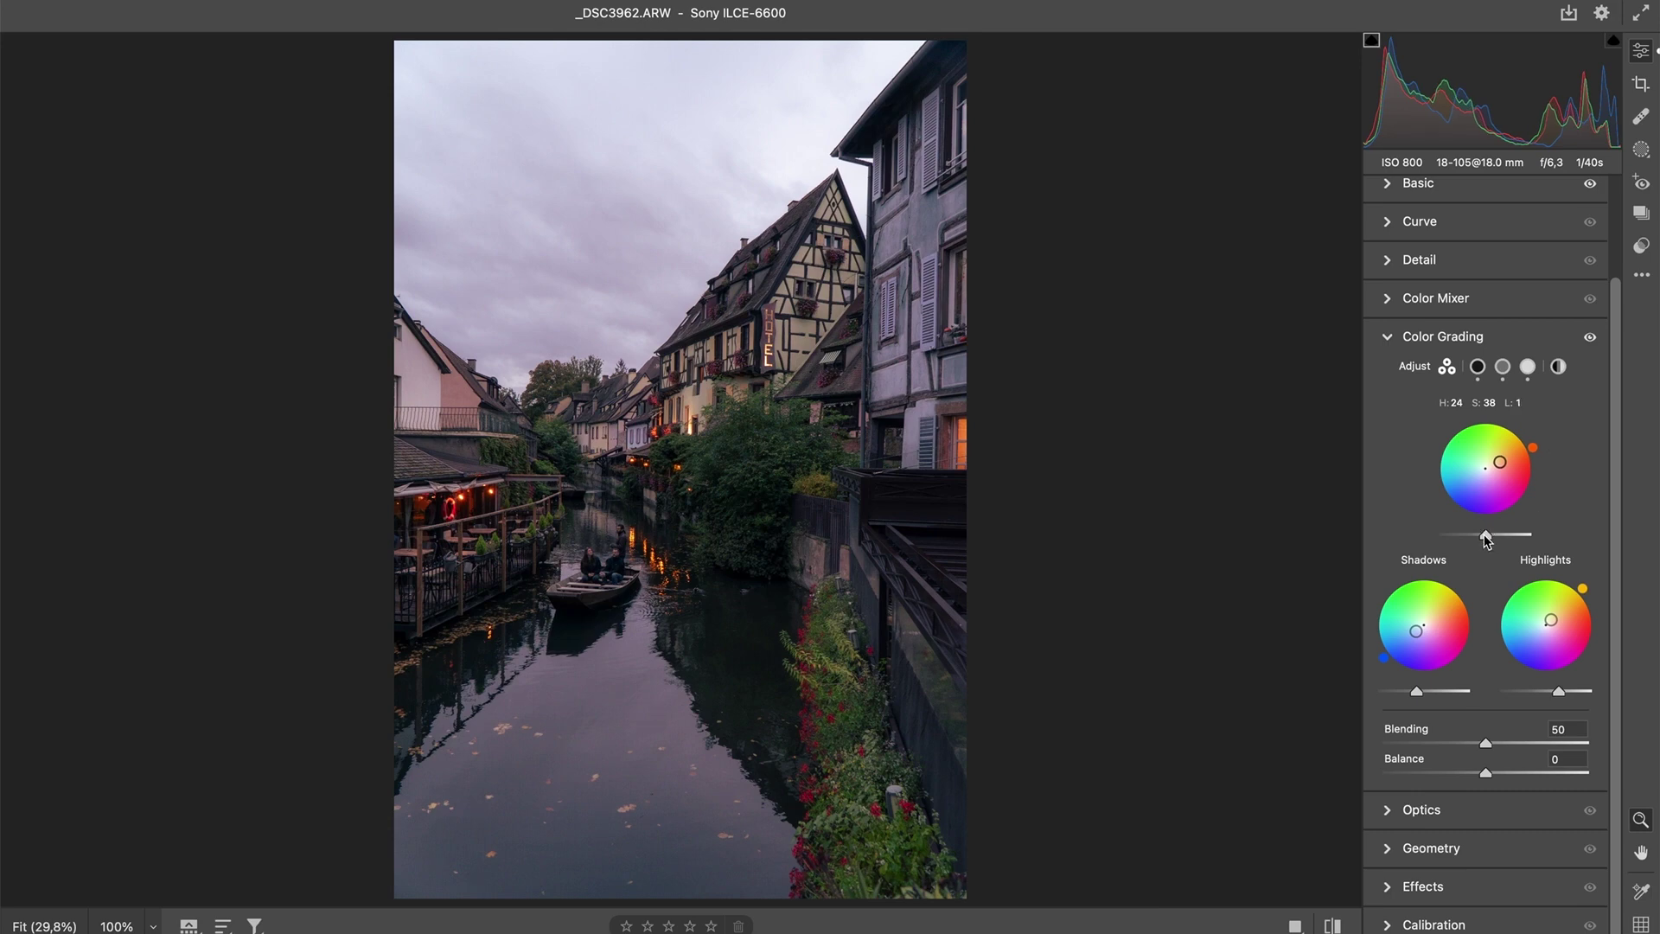
pyautogui.moveTo(1486, 536); pyautogui.dragTo(1418, 558)
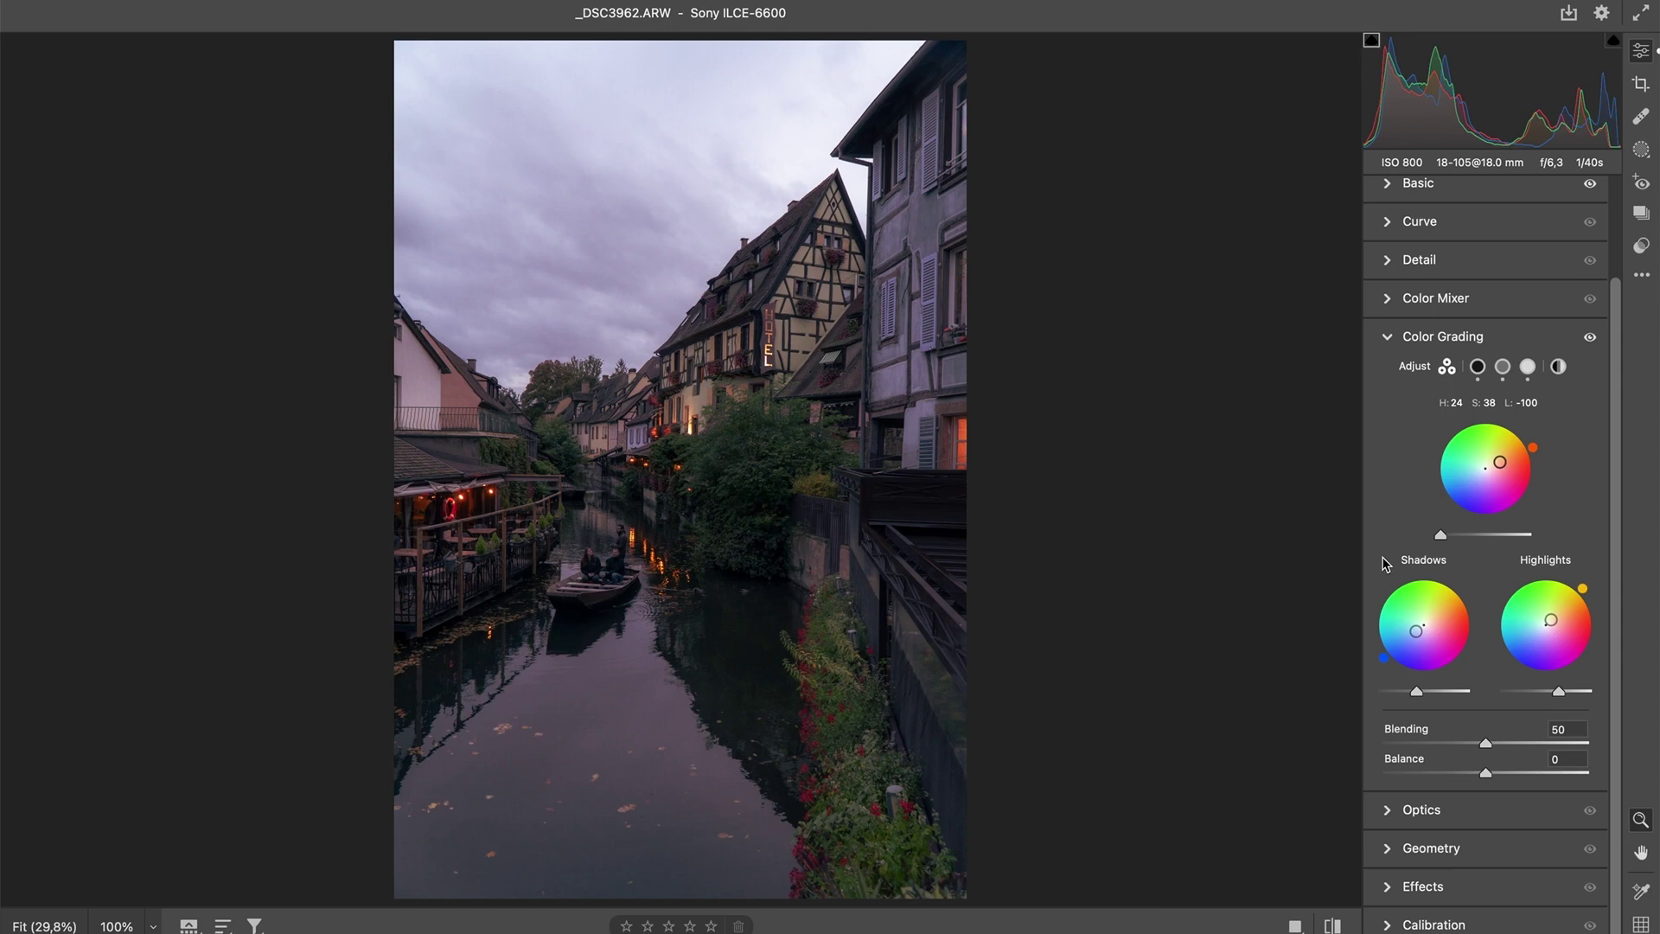
pyautogui.moveTo(1386, 564); pyautogui.dragTo(1487, 554)
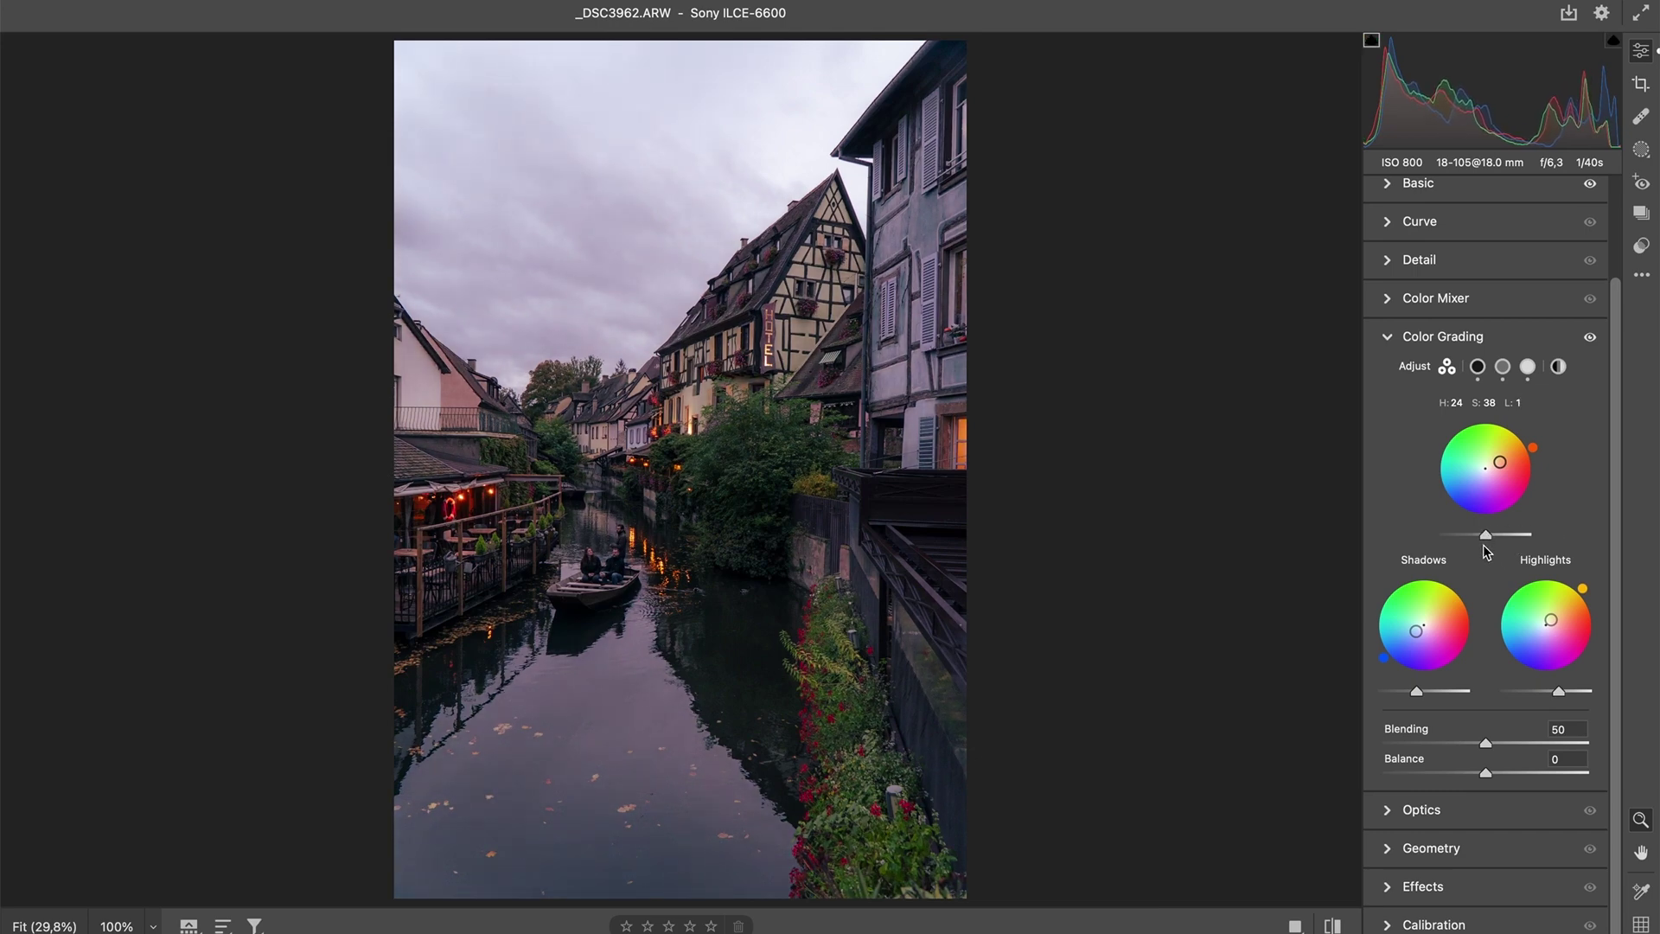
pyautogui.moveTo(1500, 463); pyautogui.dragTo(1486, 468)
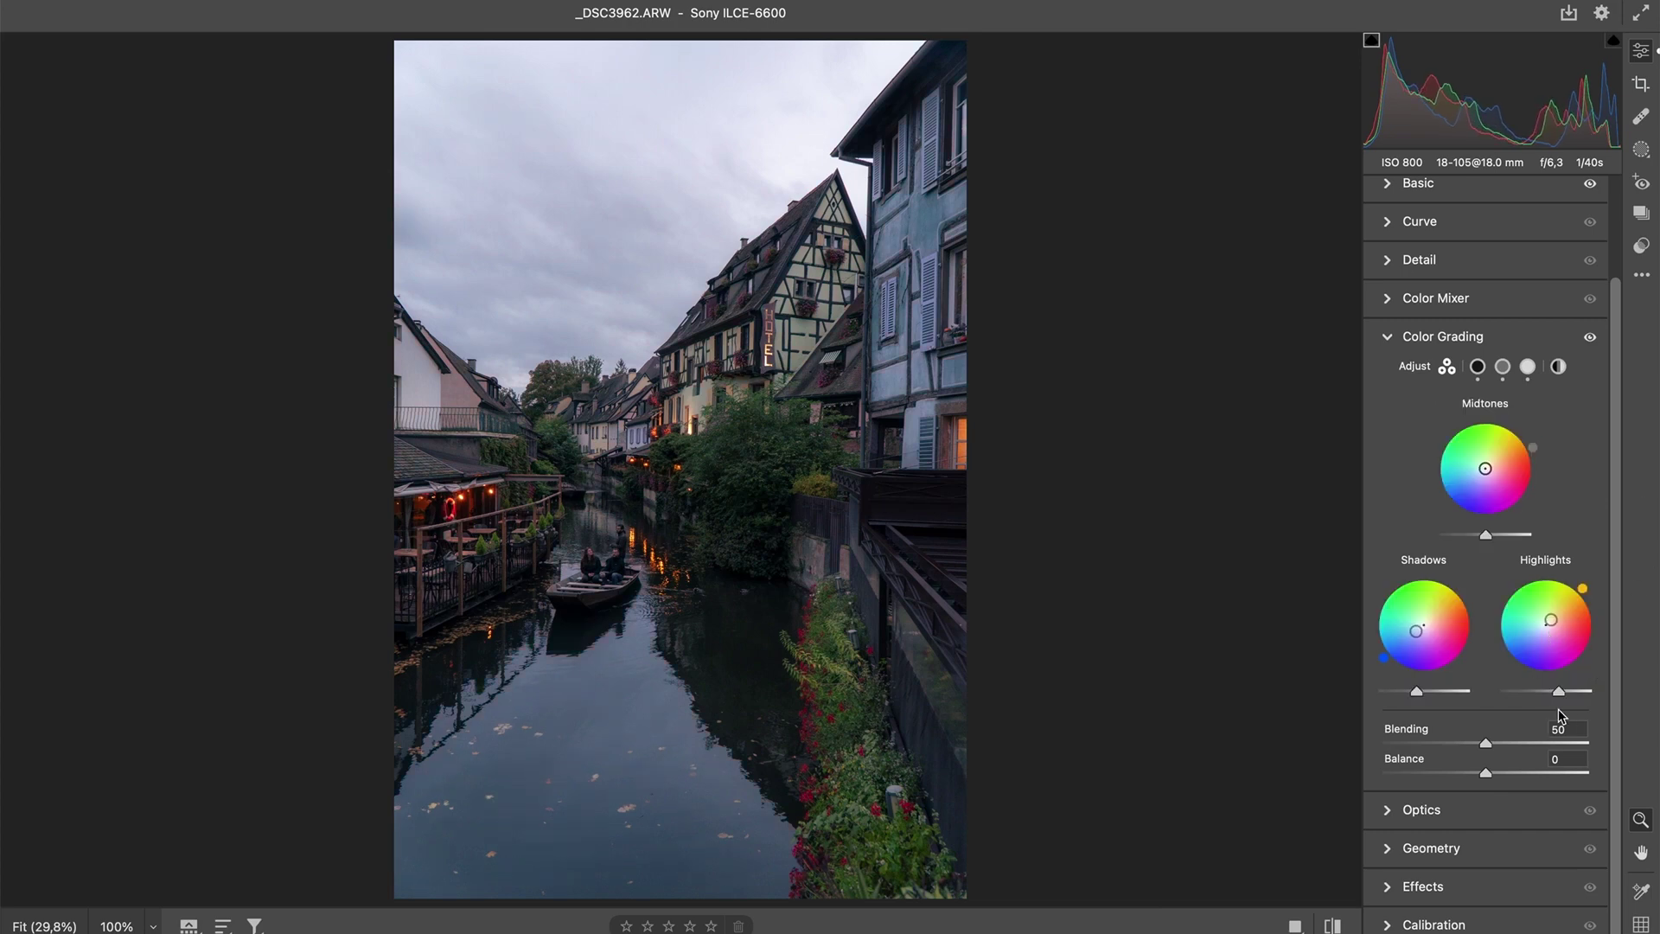
# - Toggle the colour grade off and on to compare the photo before and after
pyautogui.click(1589, 337)
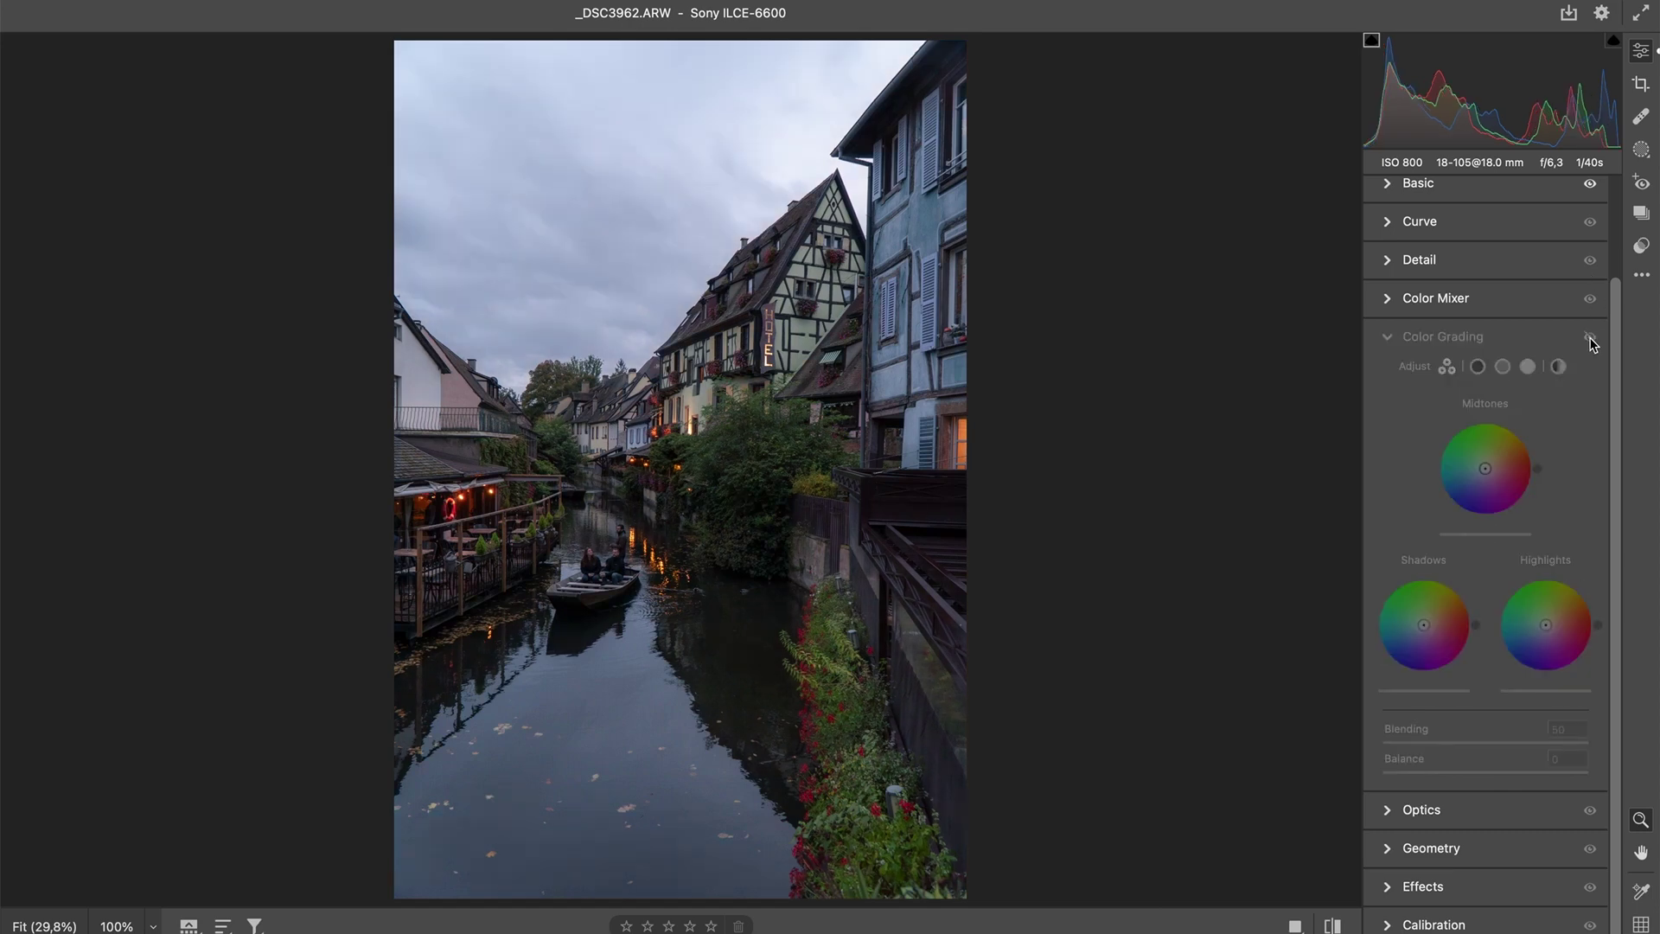
pyautogui.click(1589, 337)
pyautogui.click(1590, 337)
pyautogui.click(1590, 337)
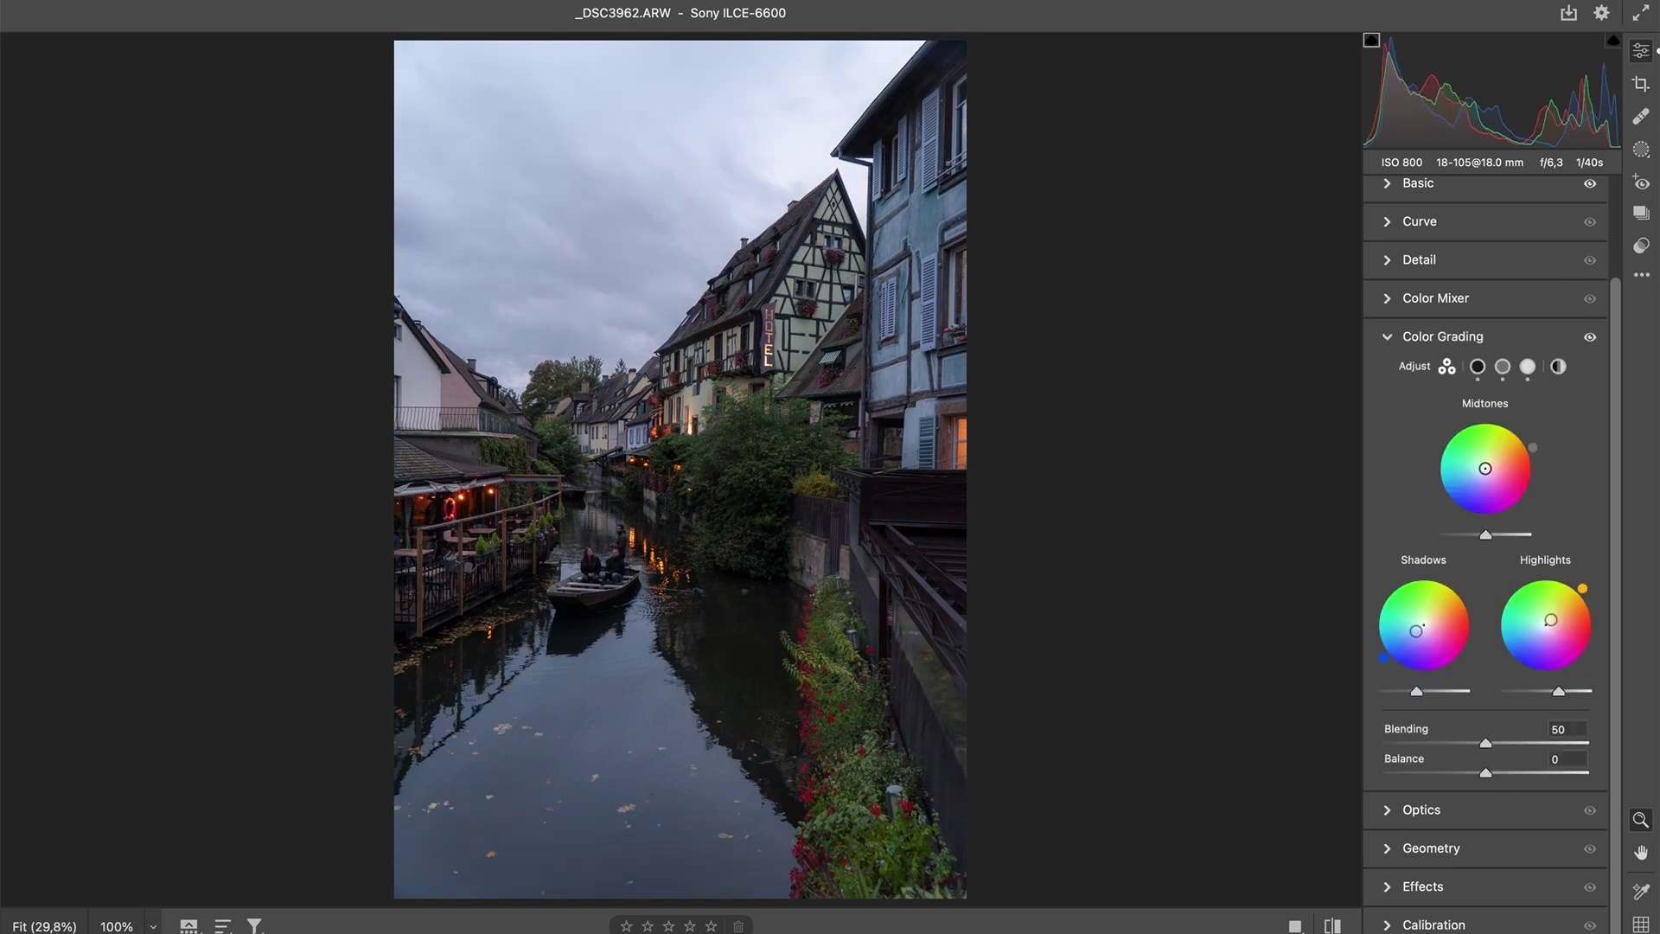
pyautogui.click(1590, 337)
pyautogui.click(1590, 338)
pyautogui.click(1589, 337)
pyautogui.click(1589, 337)
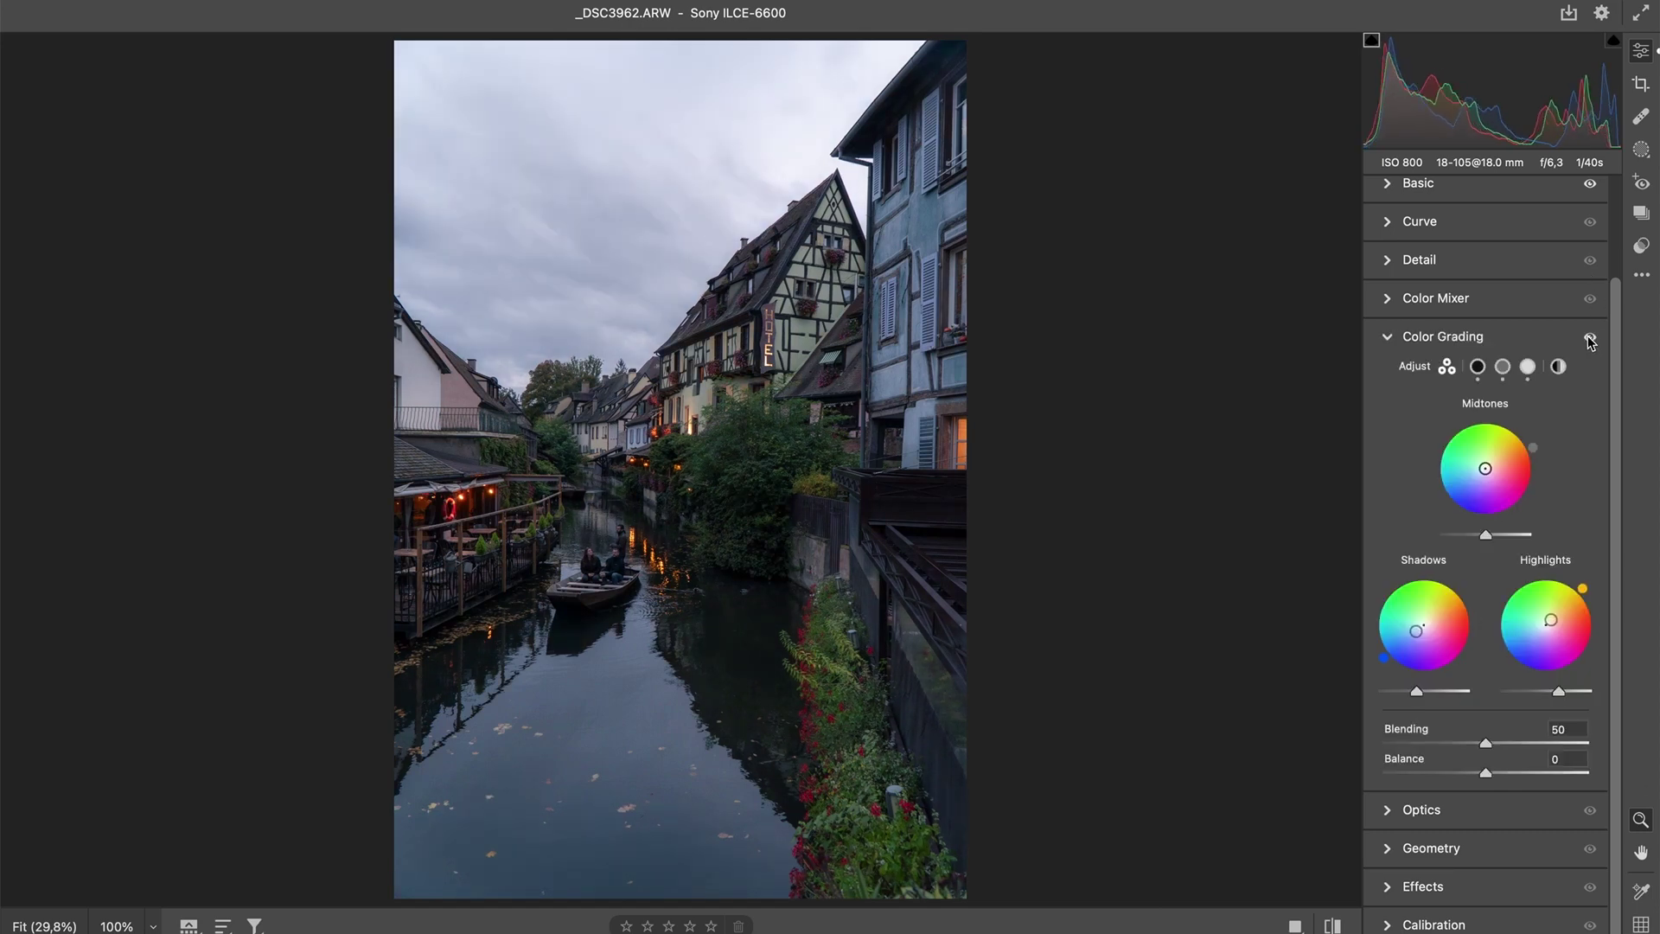
# - Fine-tune the blue shadow tint and raise the warm highlight saturation to 33
pyautogui.moveTo(1420, 637); pyautogui.dragTo(1419, 628)
pyautogui.moveTo(1554, 628); pyautogui.dragTo(1556, 615)
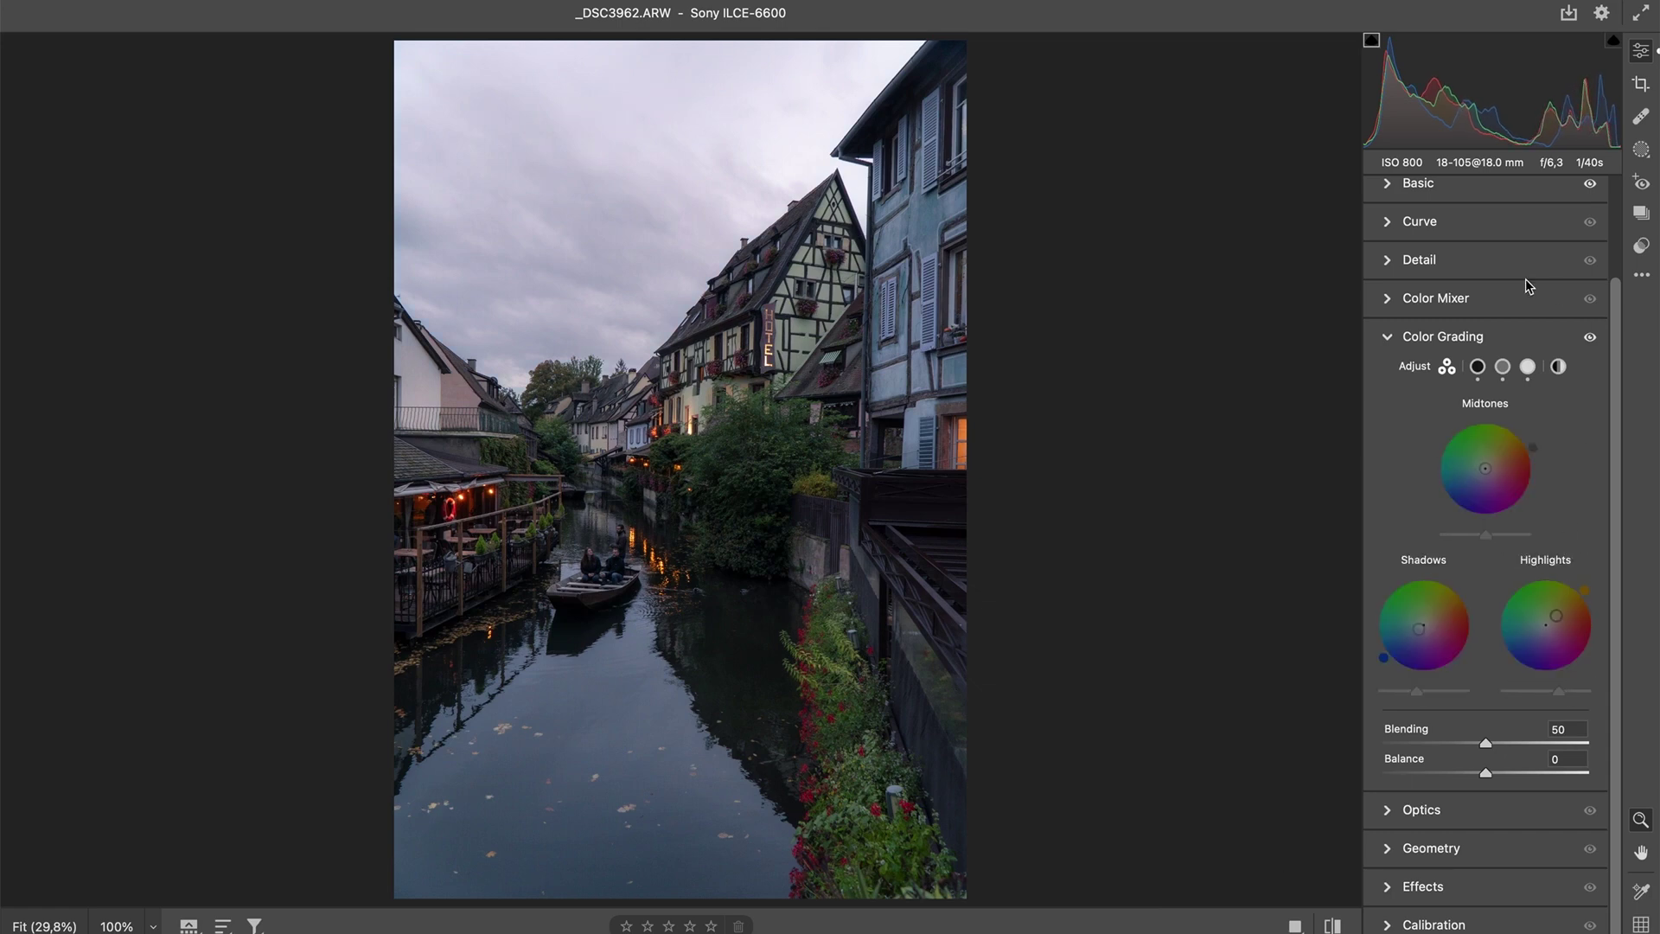
pyautogui.click(1500, 307)
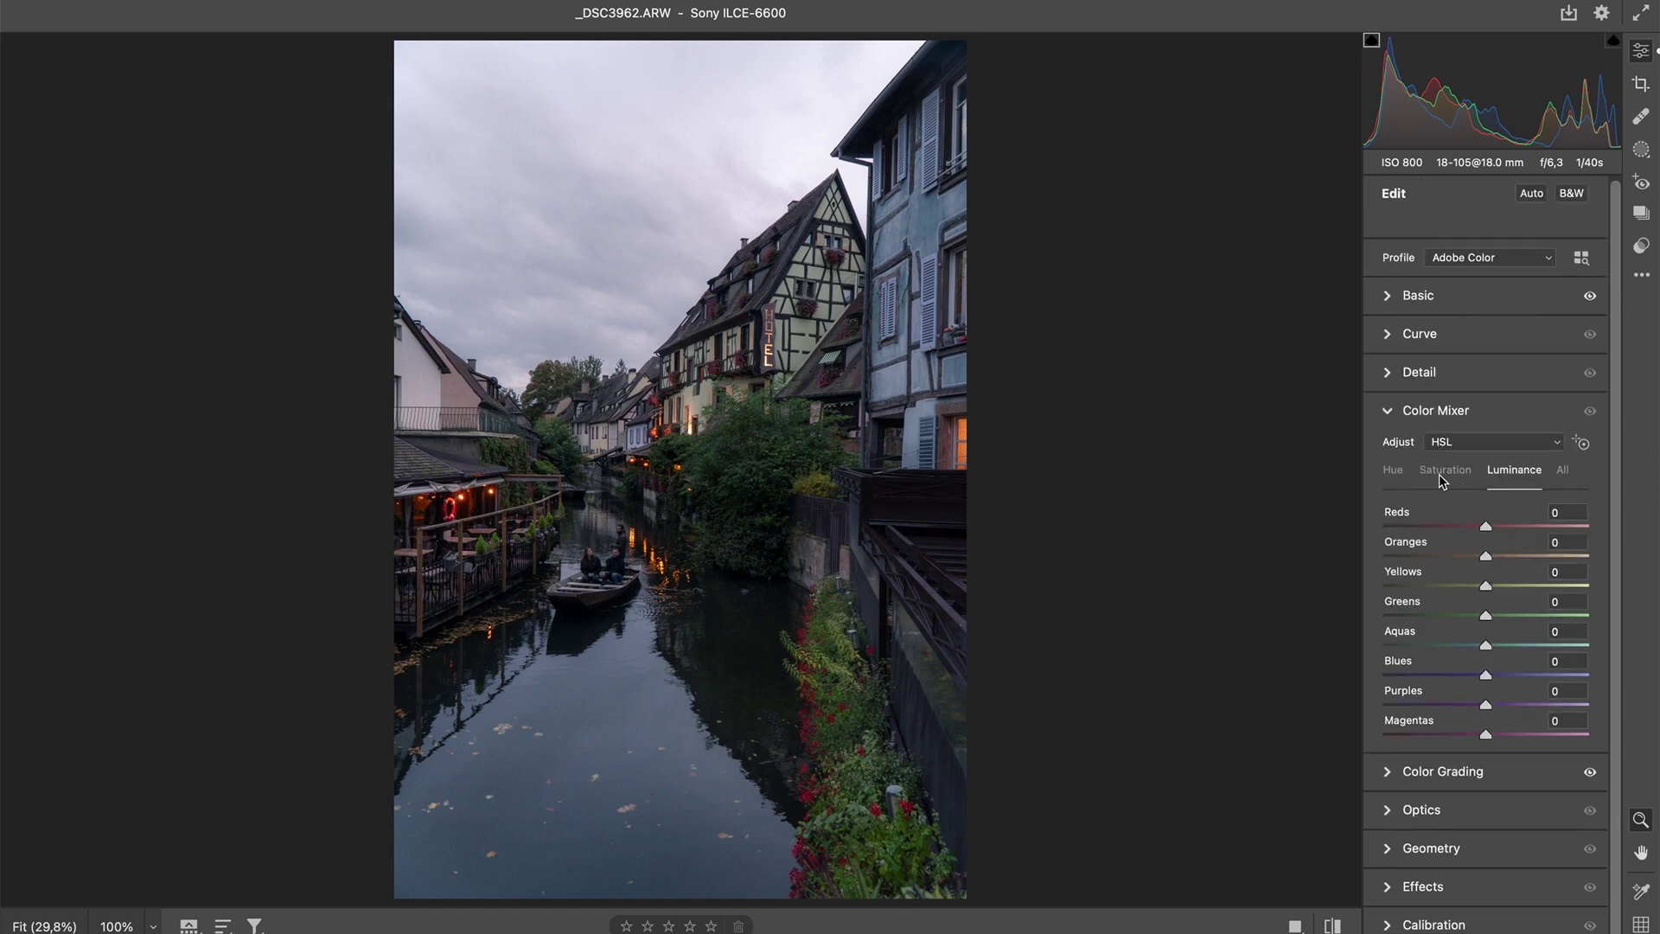
# - In the HSL mixer, raise Reds saturation, adjust Reds luminance, and set Reds hue to +15
pyautogui.click(1392, 470)
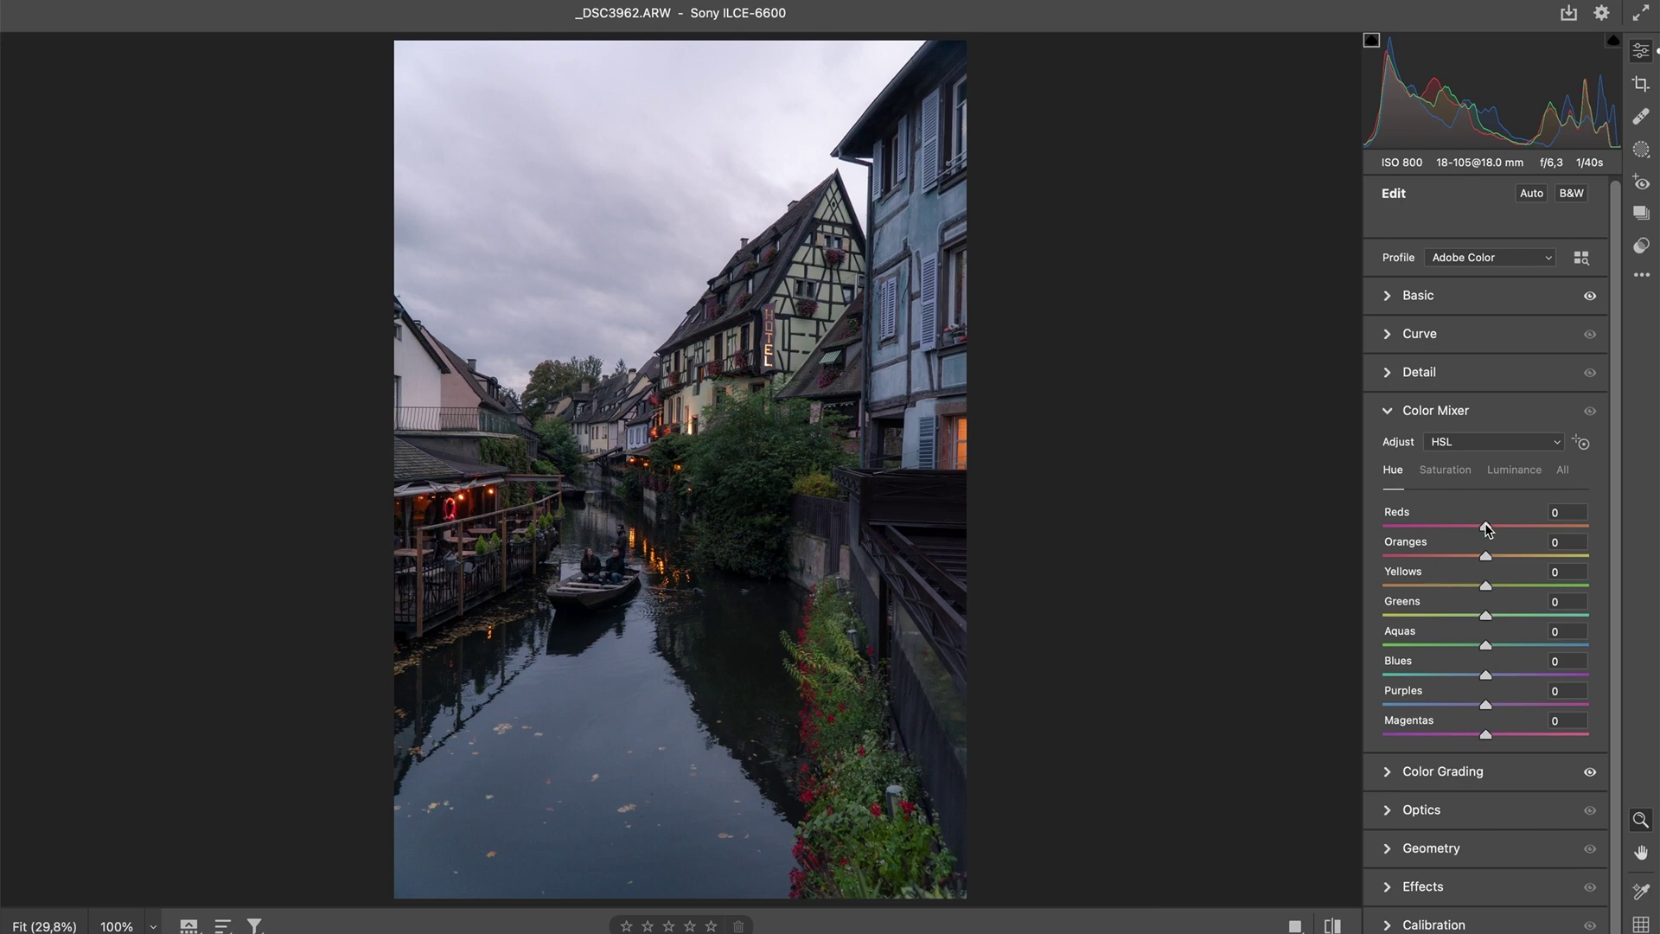
pyautogui.moveTo(1487, 529)
pyautogui.mouseDown()
pyautogui.moveTo(1392, 535)
pyautogui.moveTo(1647, 529)
pyautogui.moveTo(1274, 552)
pyautogui.moveTo(1617, 518)
pyautogui.moveTo(1487, 537)
pyautogui.mouseUp()
pyautogui.click(1445, 470)
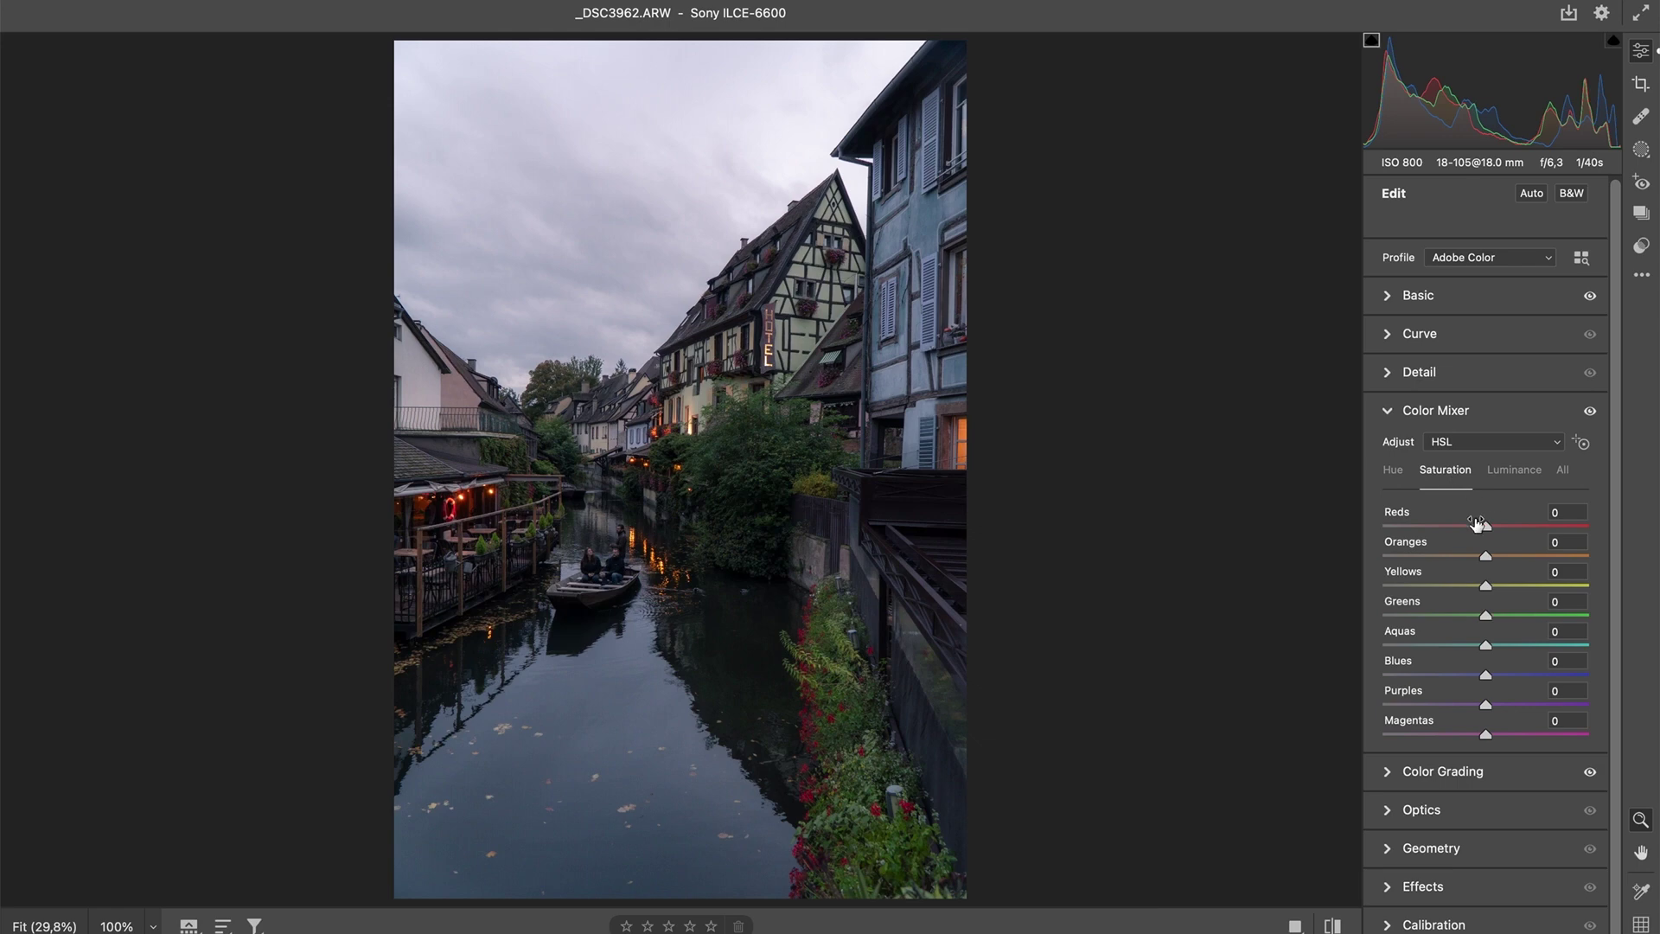
pyautogui.moveTo(1486, 529); pyautogui.dragTo(1507, 540)
pyautogui.click(1520, 469)
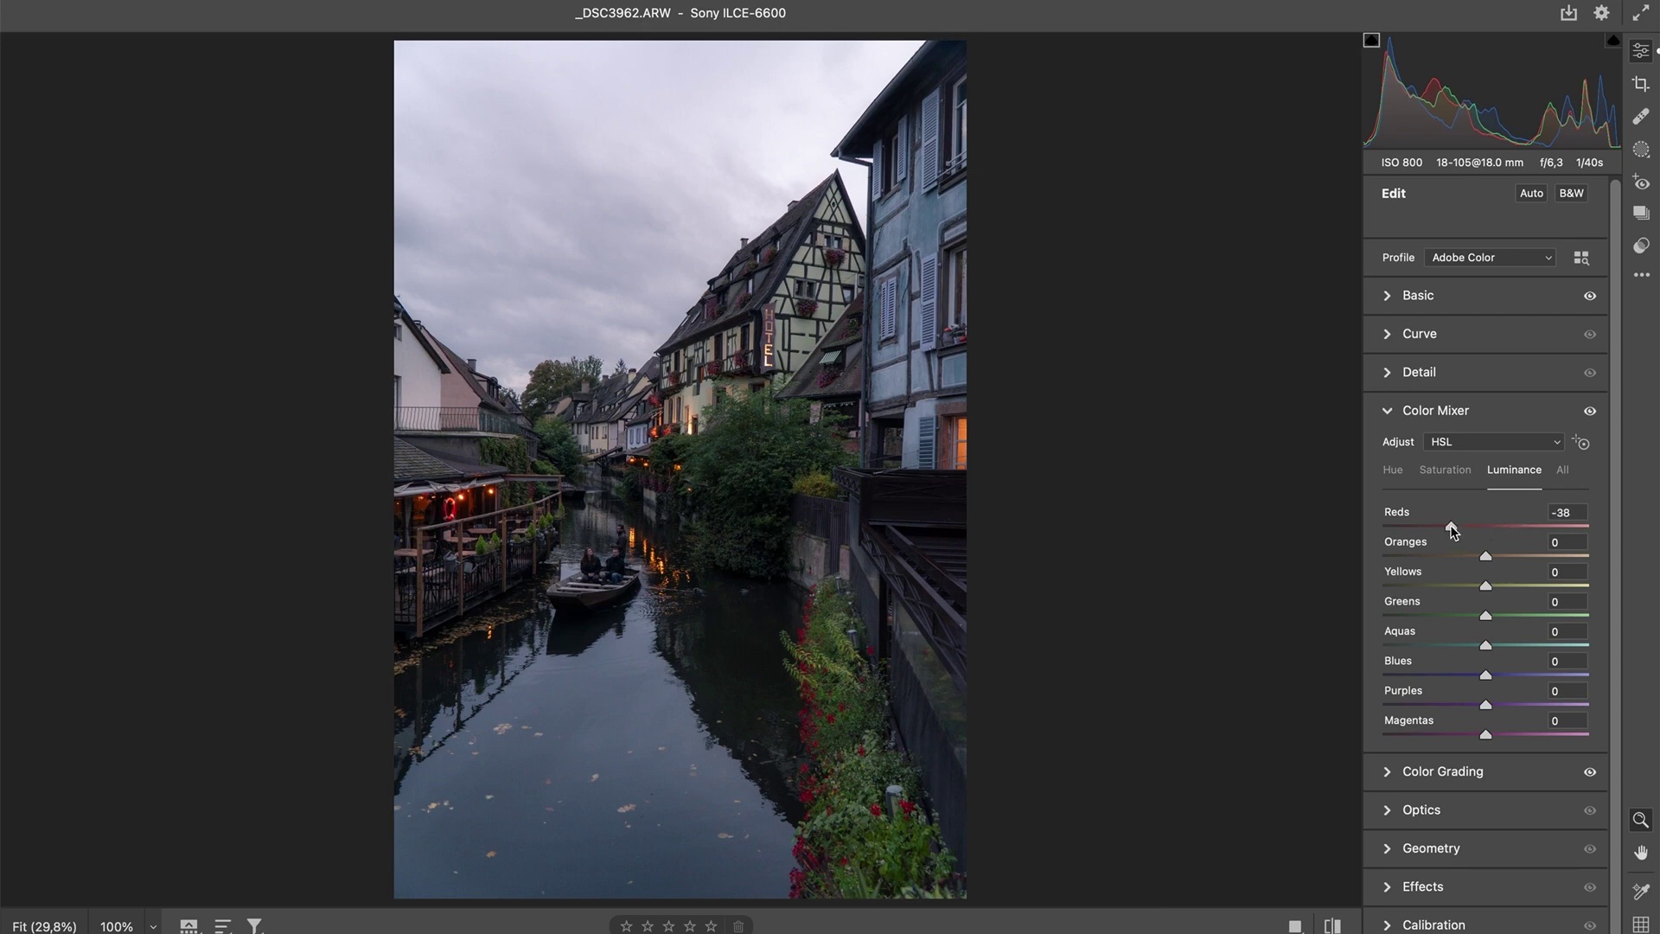
pyautogui.moveTo(1453, 531); pyautogui.dragTo(1460, 528)
pyautogui.click(1393, 469)
pyautogui.moveTo(1516, 528); pyautogui.dragTo(1487, 590)
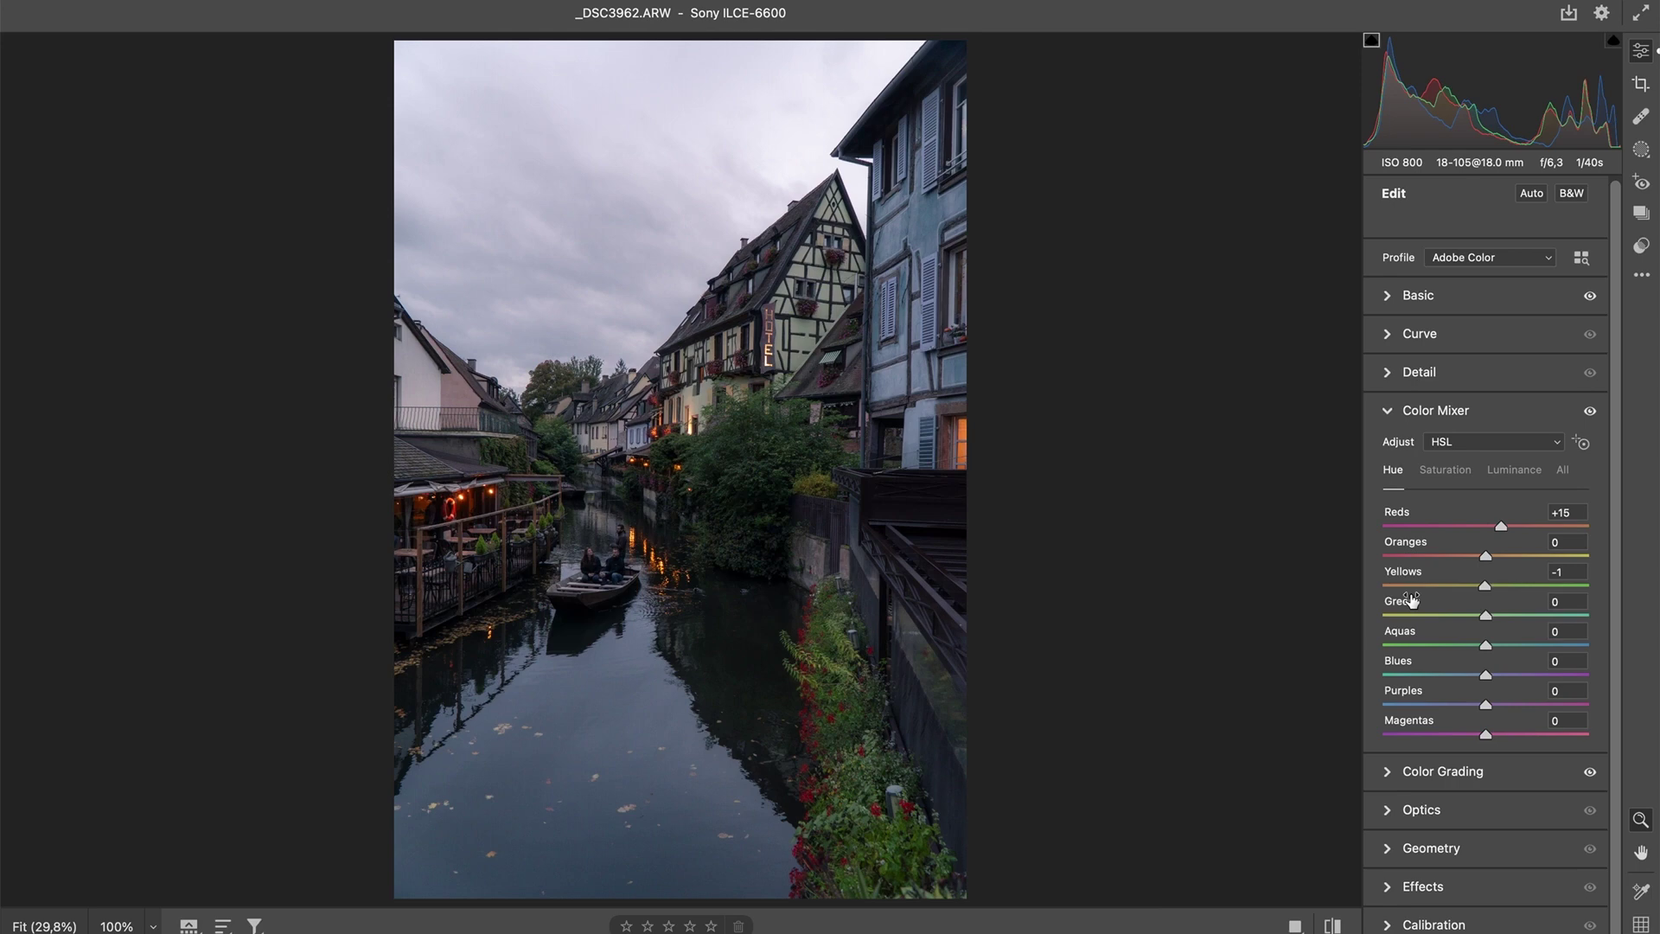
# - Drag the Targeted Adjustment Tool on the houses for Greens hue +11 and Aquas +100, keeping Blues and Purples at 0
pyautogui.click(1583, 445)
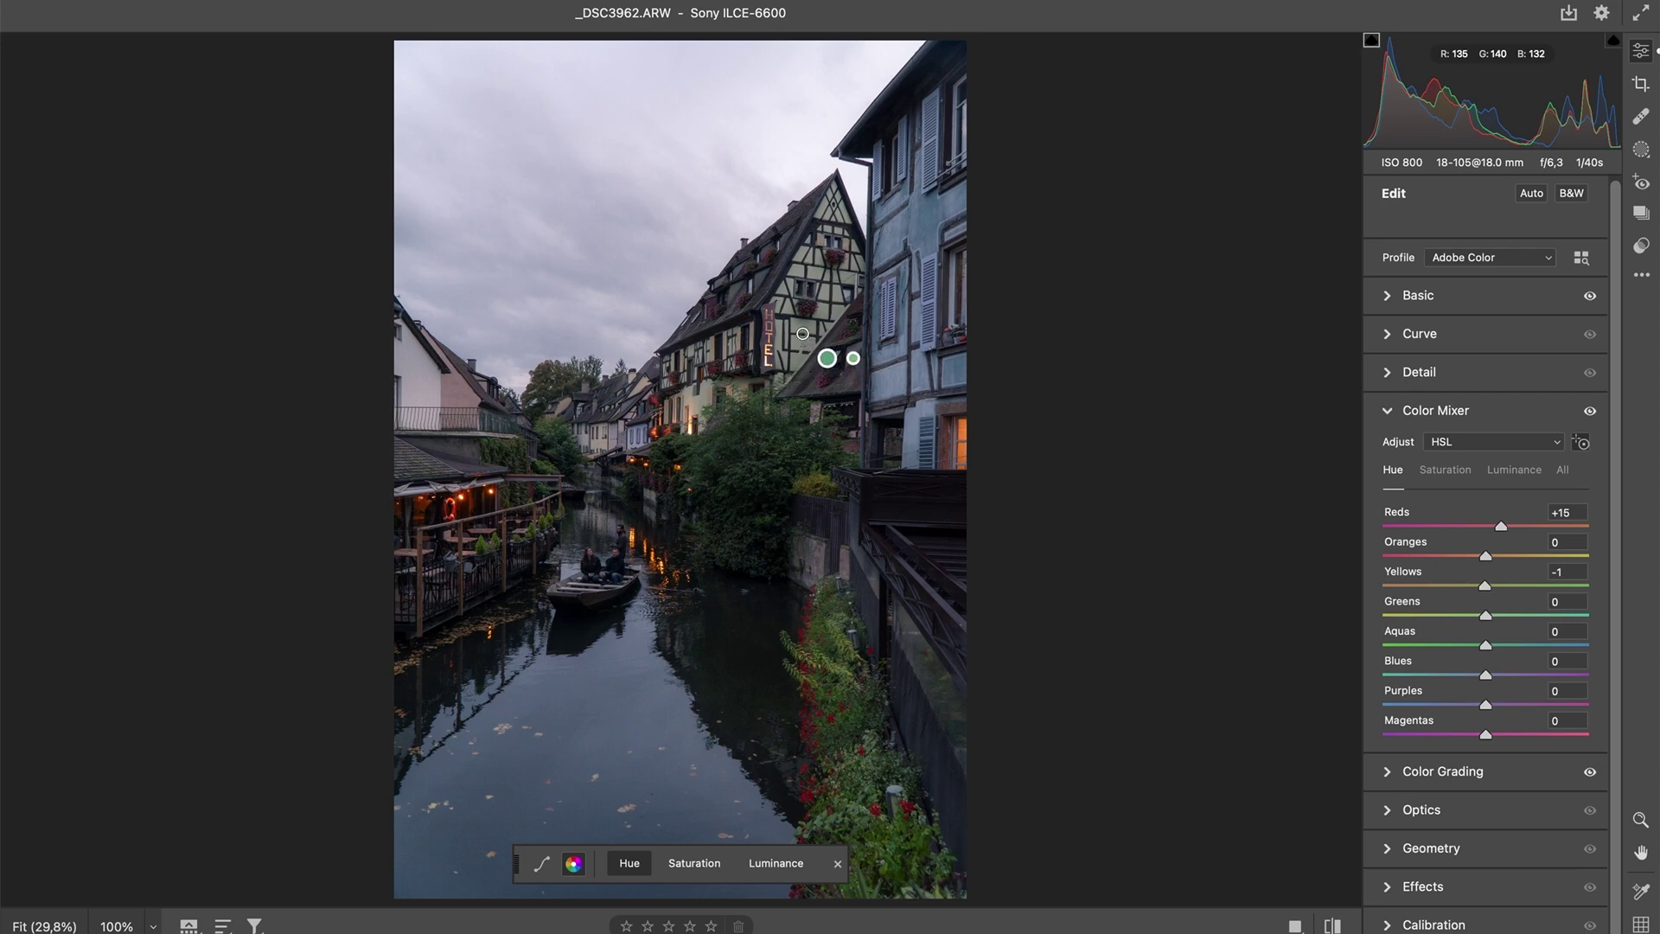
pyautogui.moveTo(806, 328)
pyautogui.mouseDown()
pyautogui.moveTo(750, 327)
pyautogui.moveTo(802, 328)
pyautogui.mouseUp()
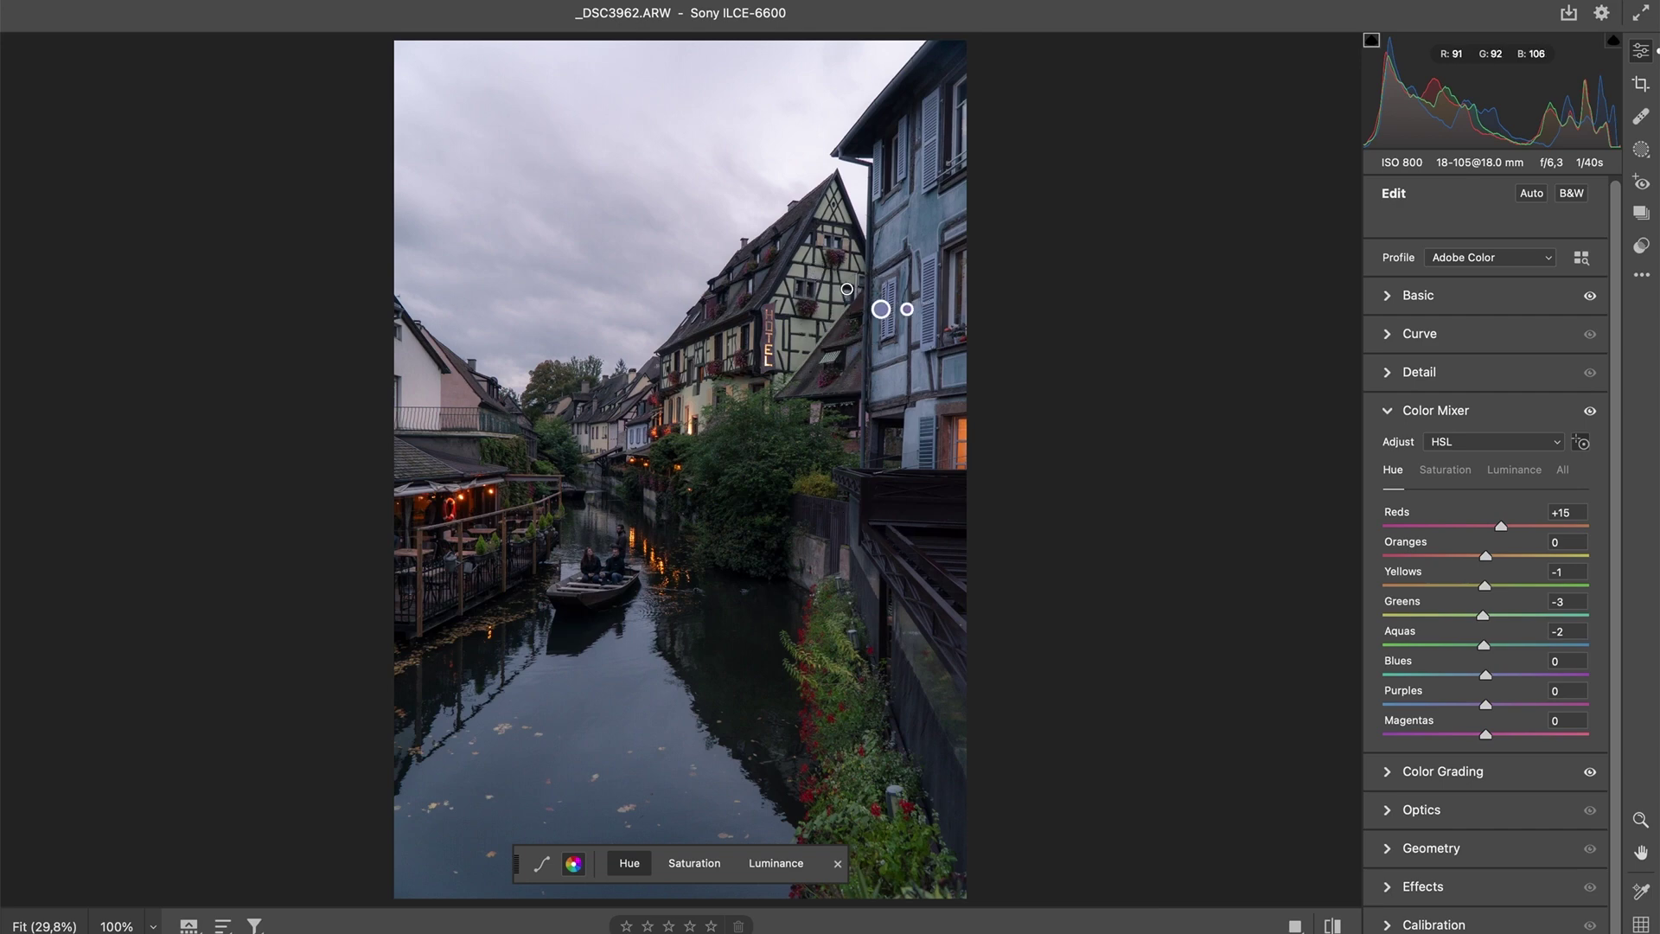
pyautogui.moveTo(814, 272); pyautogui.dragTo(861, 274)
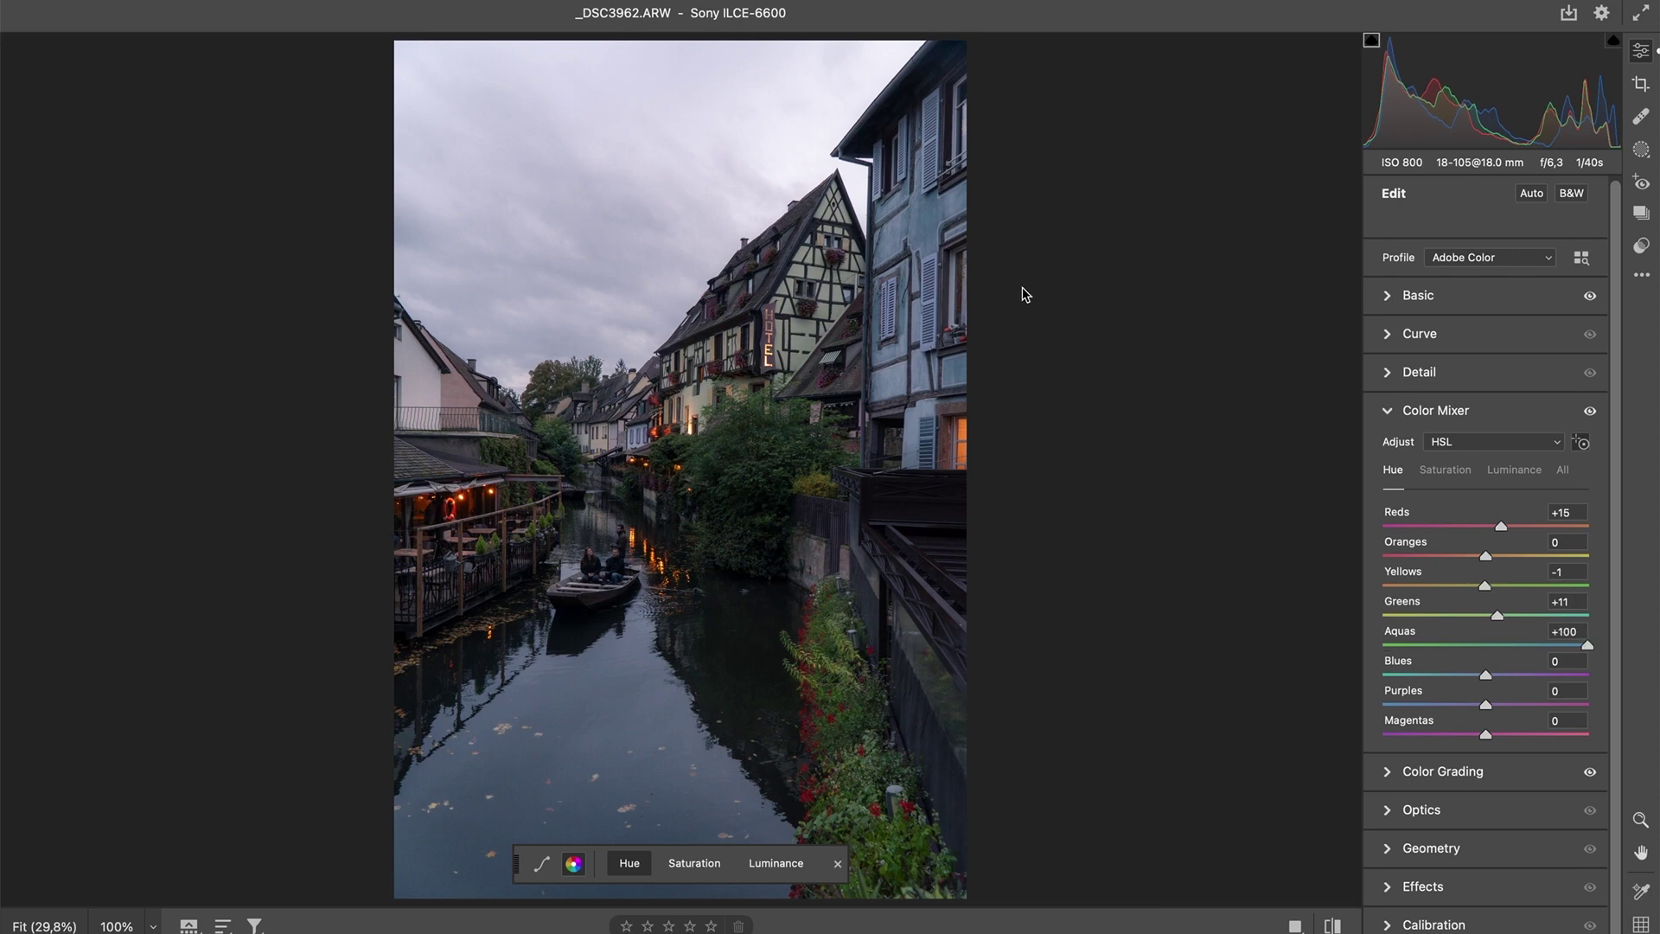
pyautogui.moveTo(793, 382); pyautogui.dragTo(880, 382)
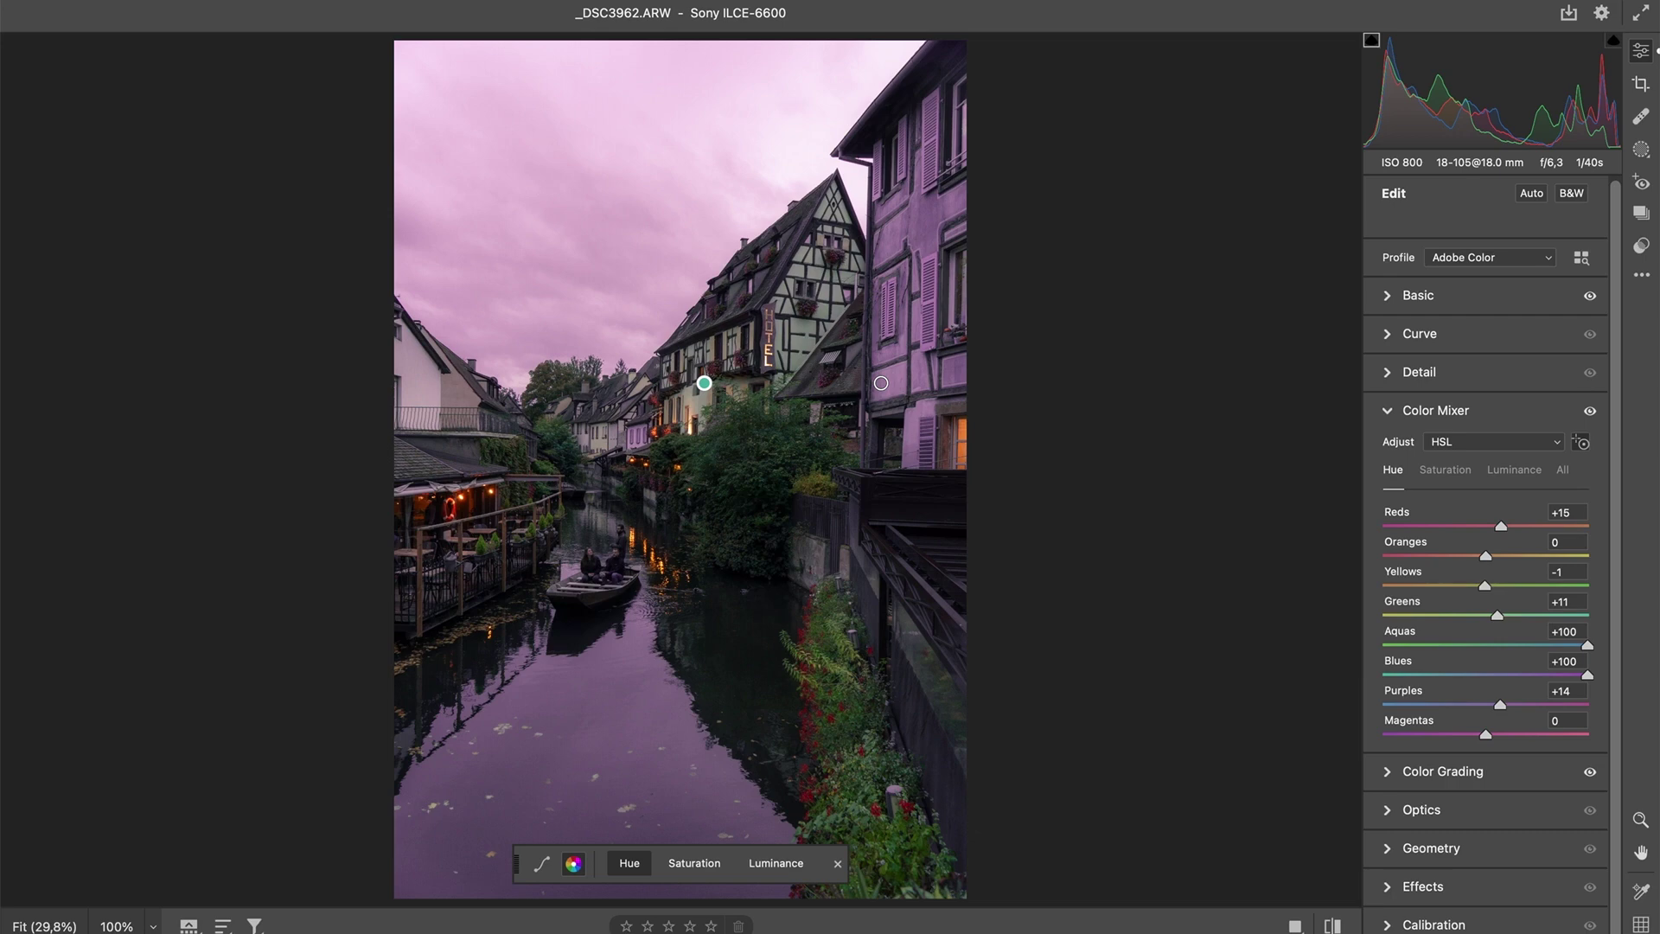
pyautogui.moveTo(881, 383); pyautogui.dragTo(870, 382)
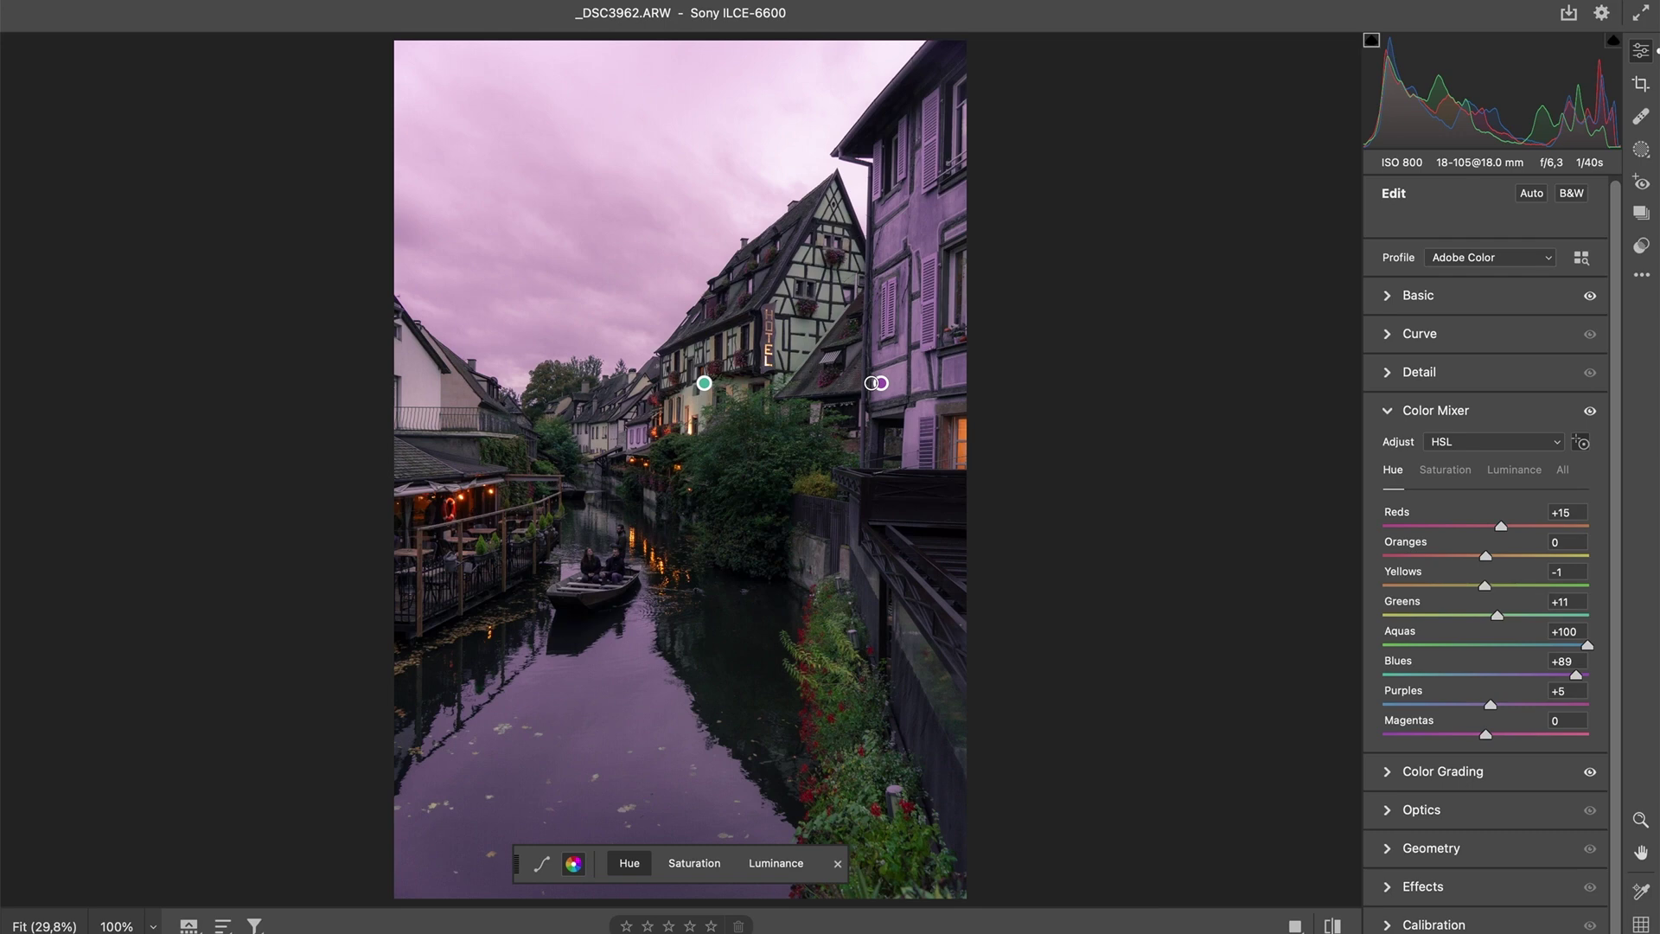
pyautogui.moveTo(871, 383); pyautogui.dragTo(761, 382)
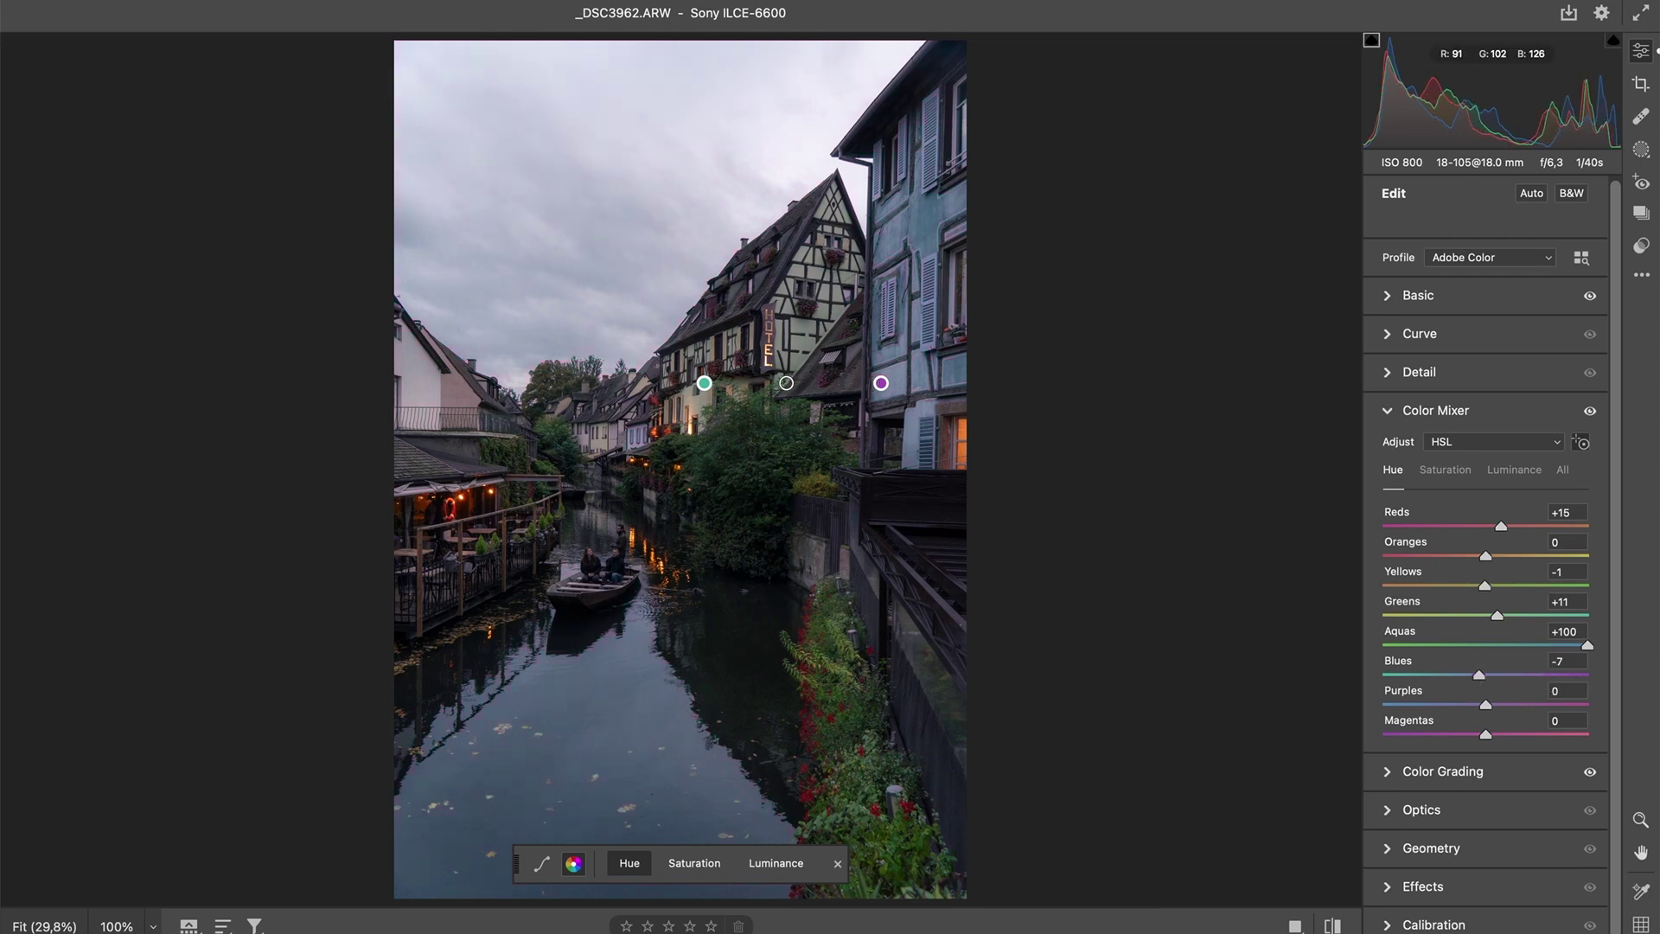
pyautogui.moveTo(1446, 675); pyautogui.dragTo(1487, 673)
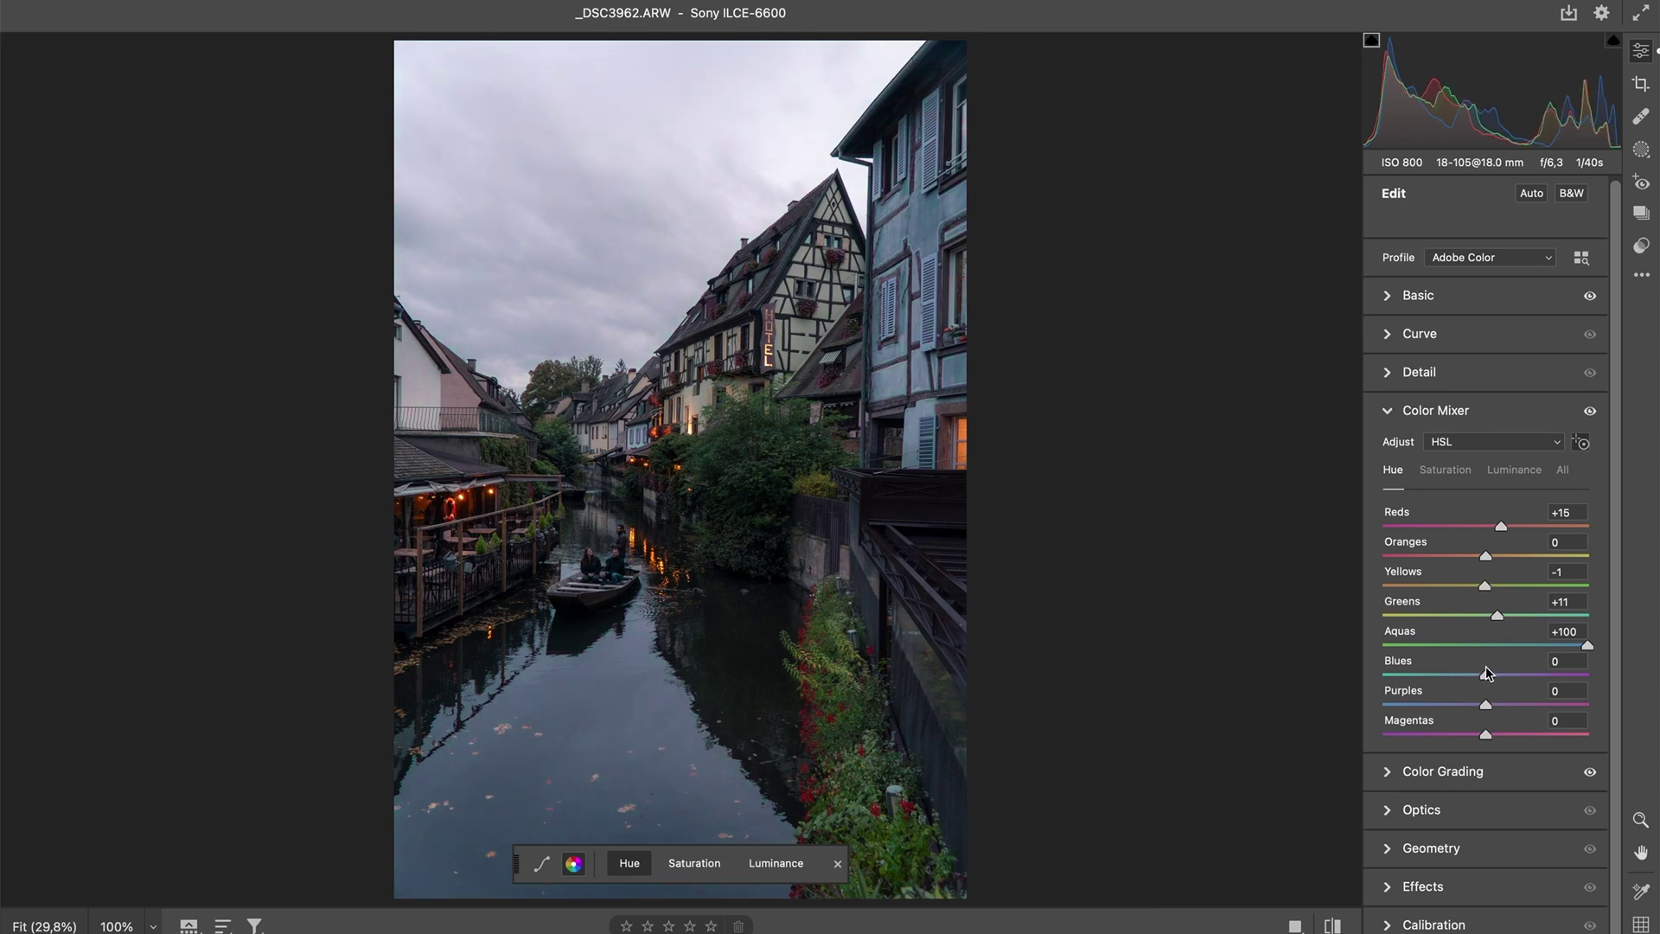
# - Raise Blues saturation to +22 and lower Yellows saturation in the HSL mix
pyautogui.click(1457, 475)
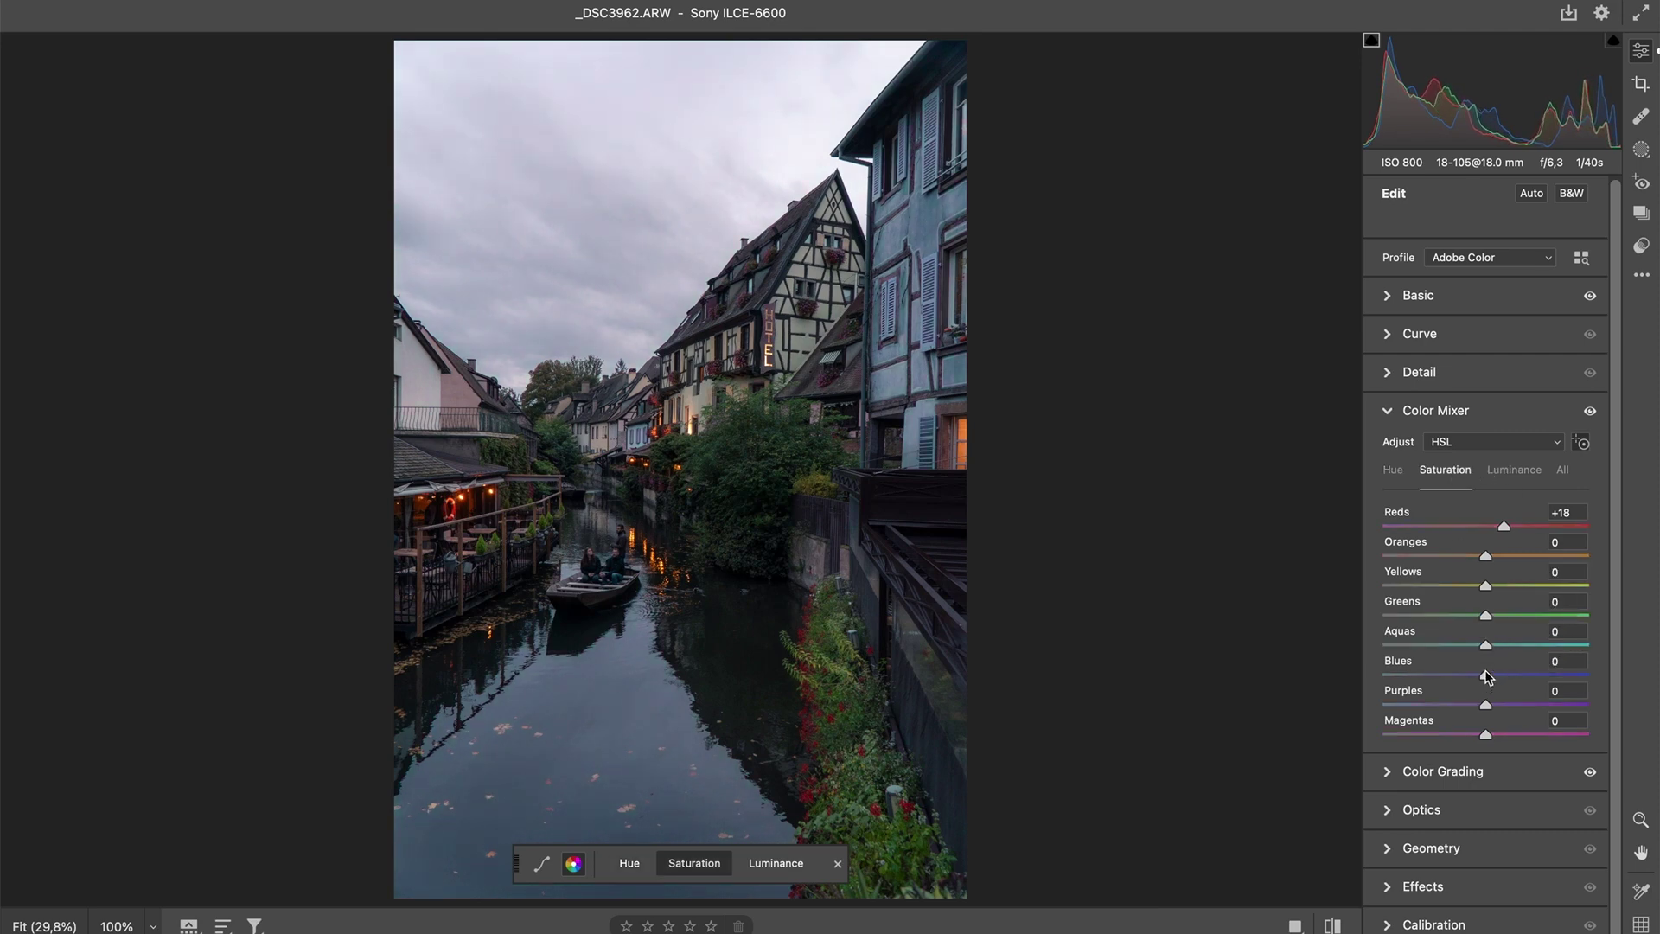
pyautogui.moveTo(1487, 678); pyautogui.dragTo(1508, 675)
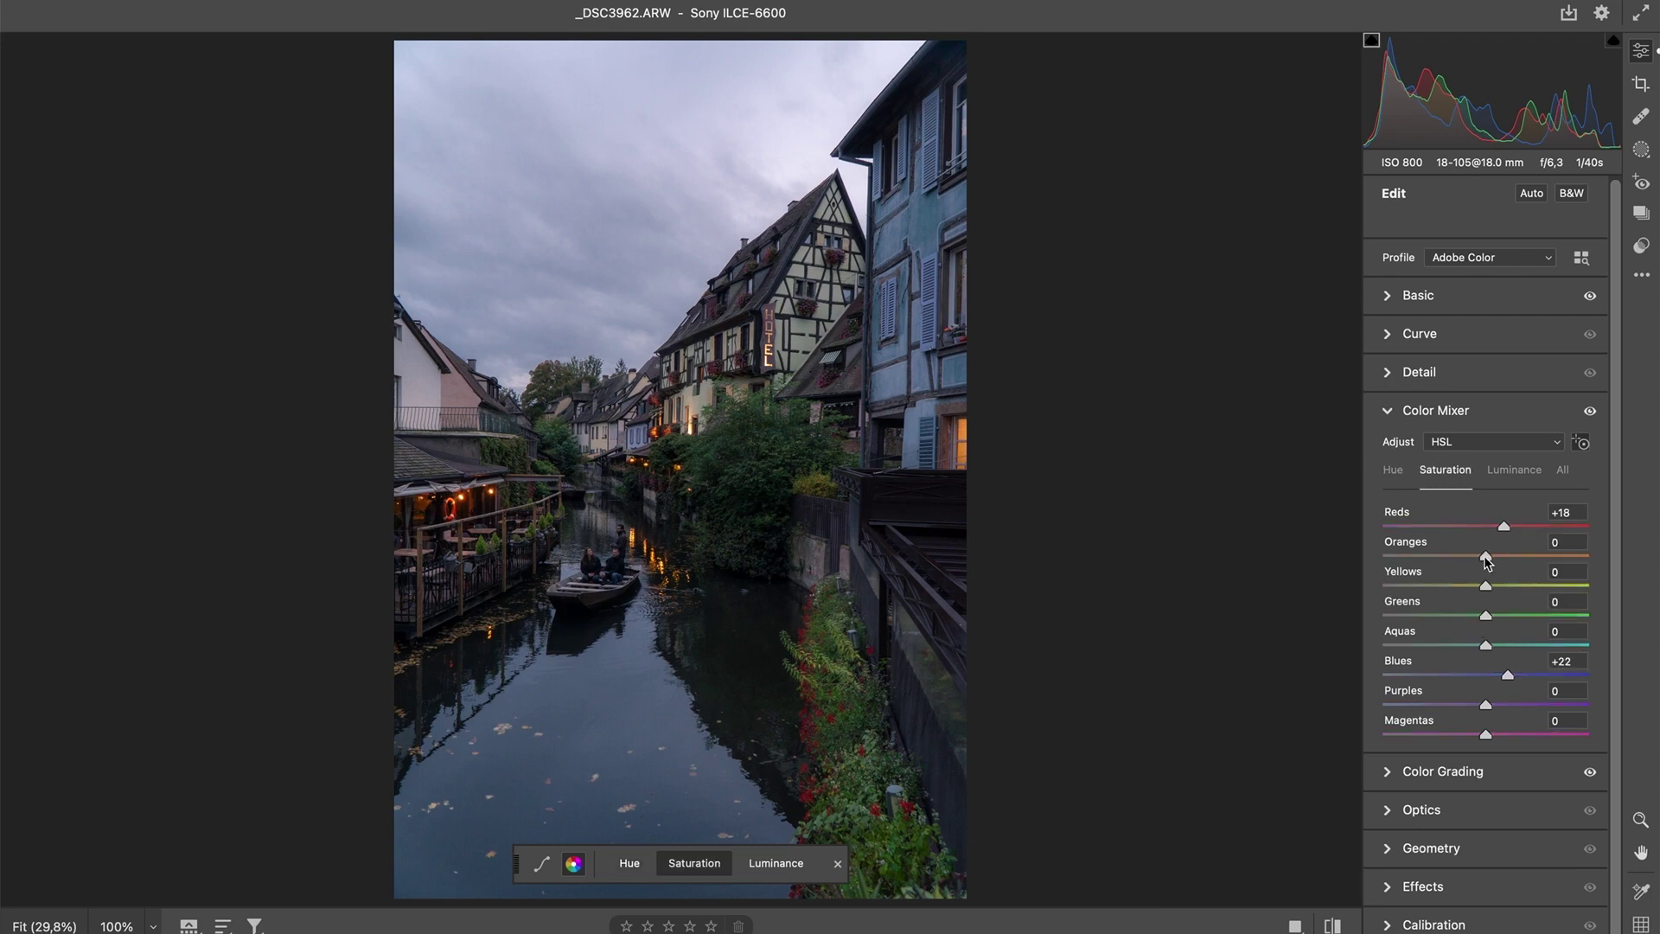
pyautogui.hotkey('ctrl', 'alt', 'shift', 'l')
pyautogui.hotkey('ctrl', 'alt', 'shift', 's')
pyautogui.hotkey('ctrl', 'alt', 'shift', 'l')
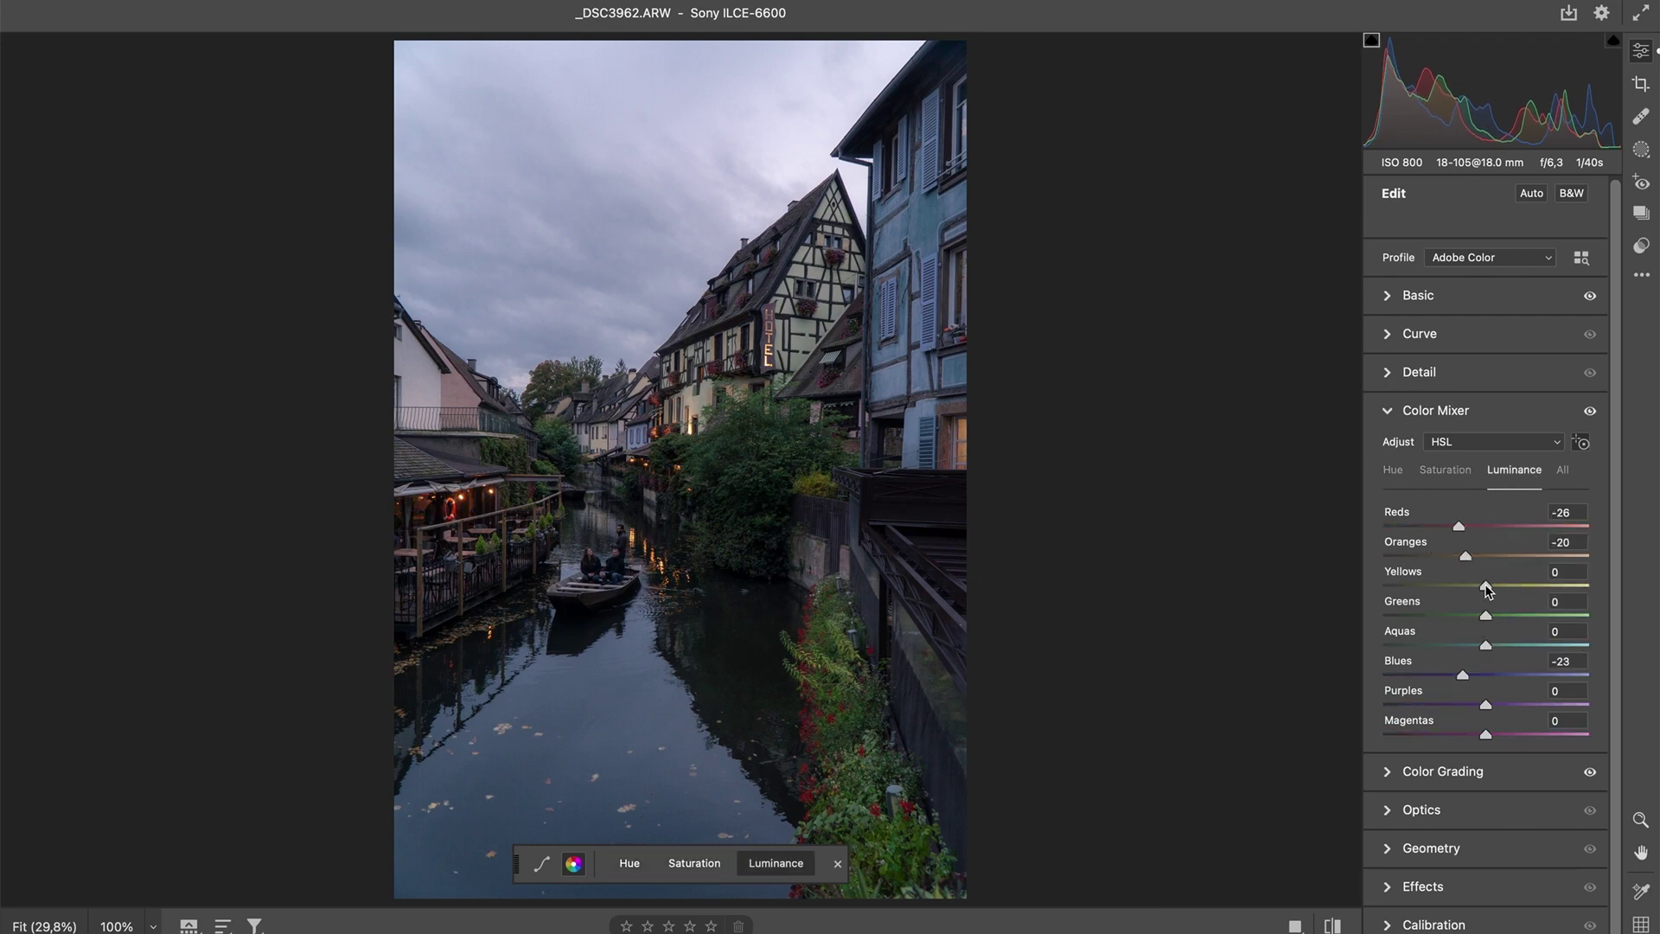
pyautogui.hotkey('ctrl', 'alt', 'shift', 's')
pyautogui.moveTo(1486, 587); pyautogui.dragTo(1473, 617)
pyautogui.hotkey('ctrl', 'alt', 'shift', 'l')
pyautogui.hotkey('ctrl', 'alt', 'shift', 's')
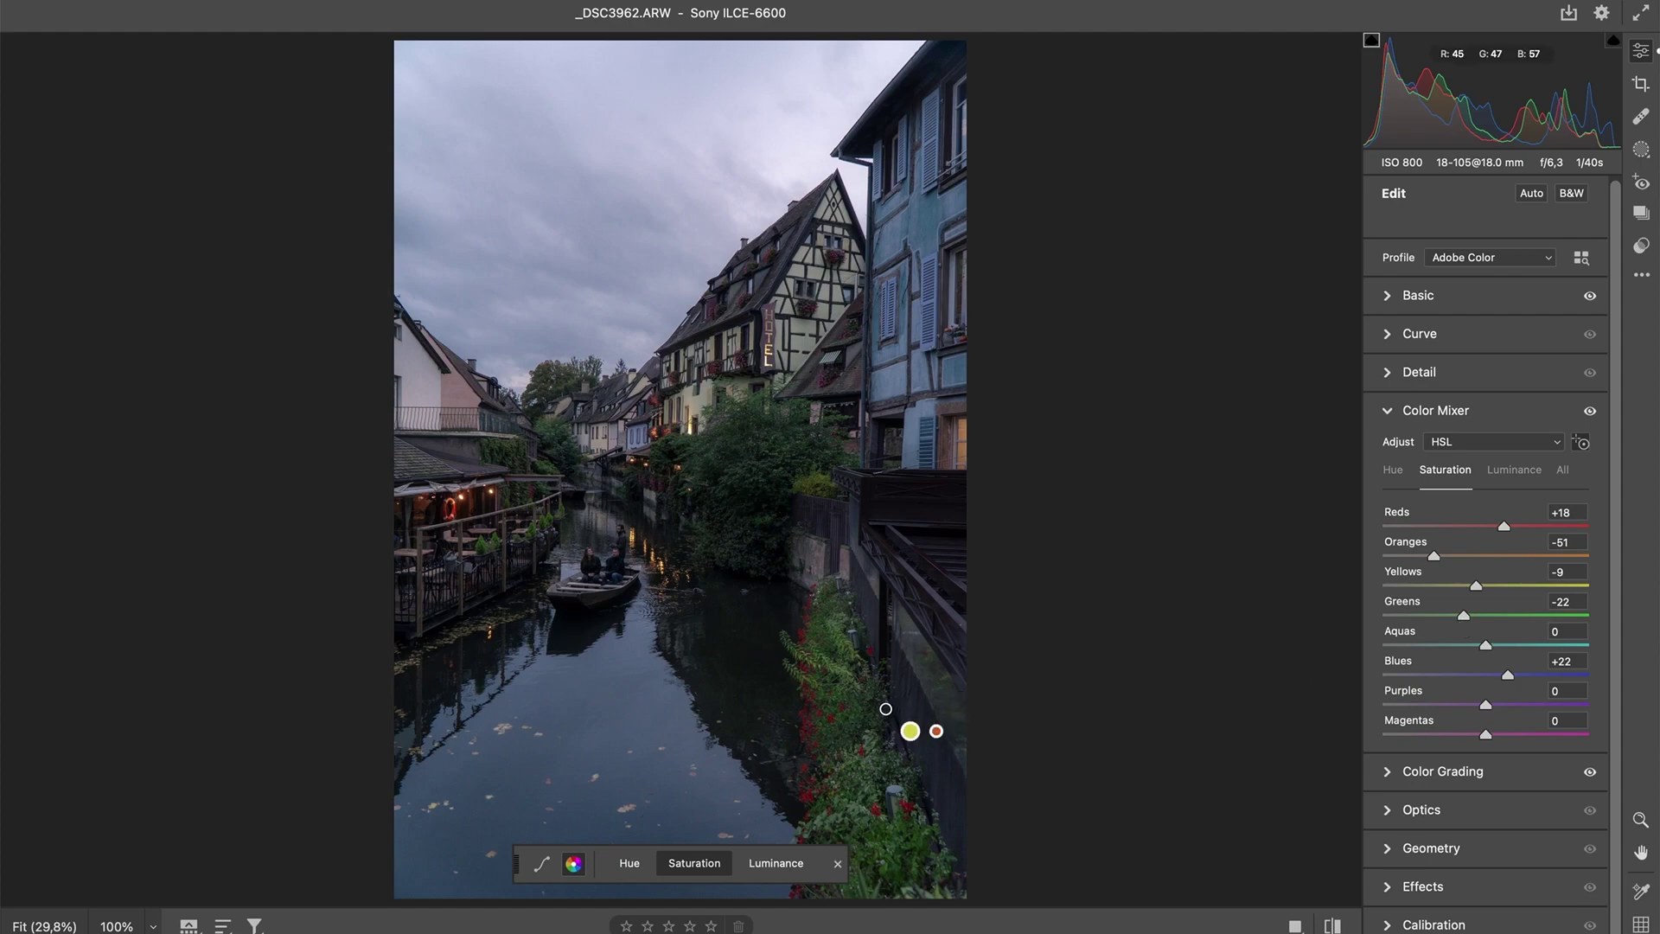
pyautogui.scroll(5, 960, 648)
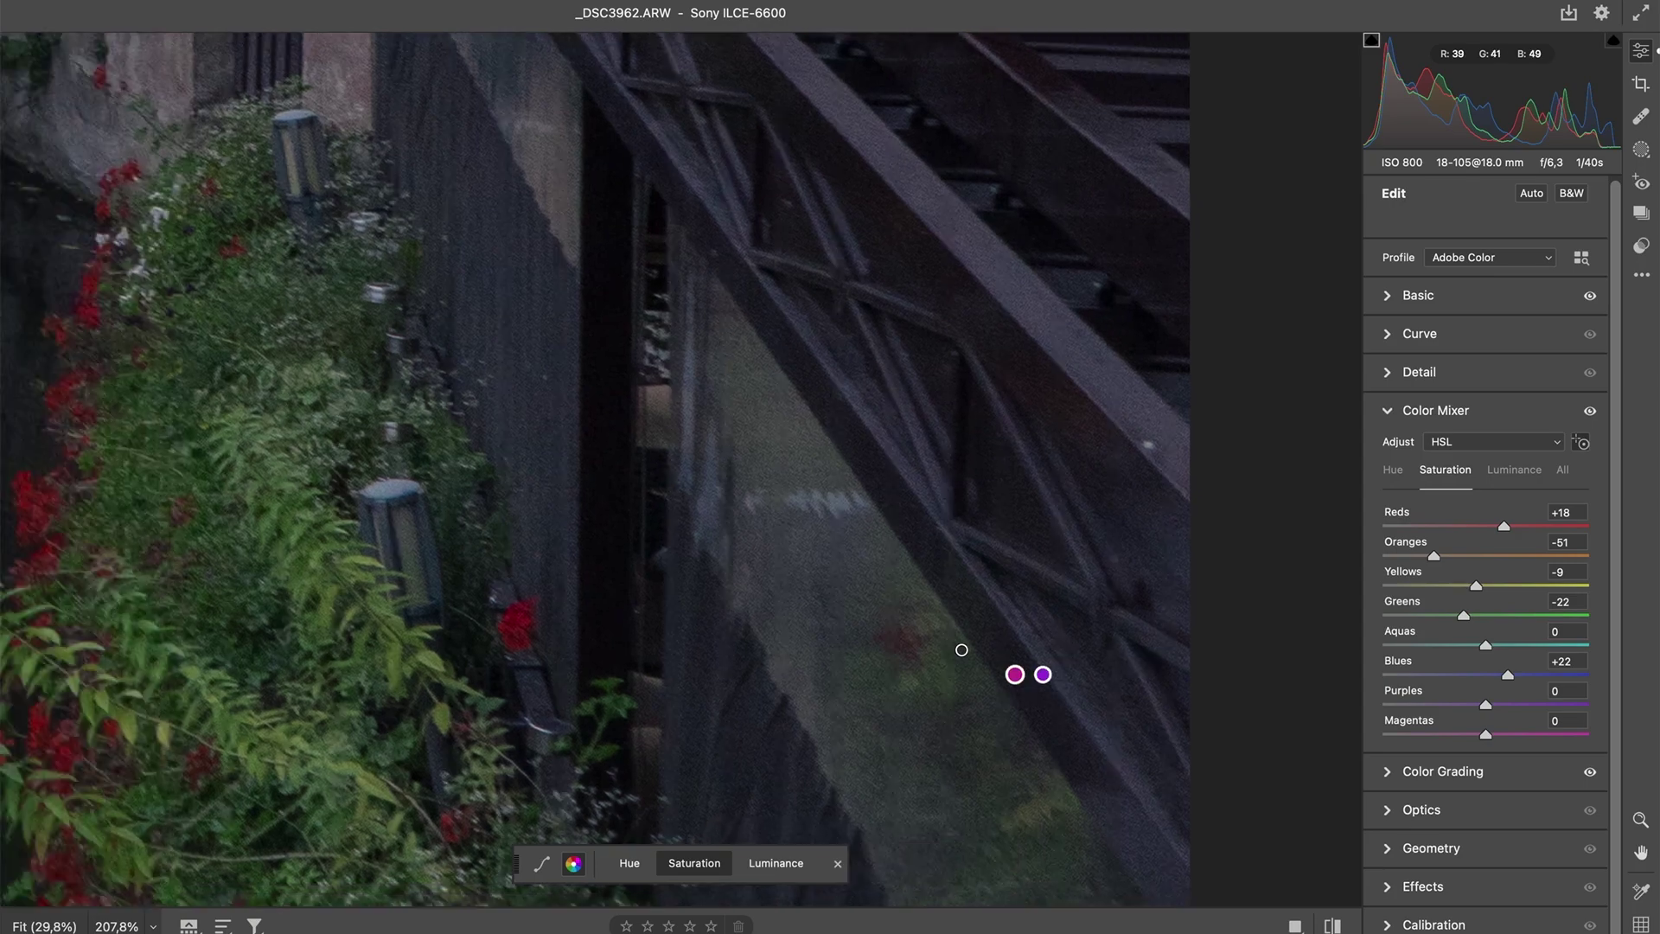
pyautogui.scroll(-5, 962, 649)
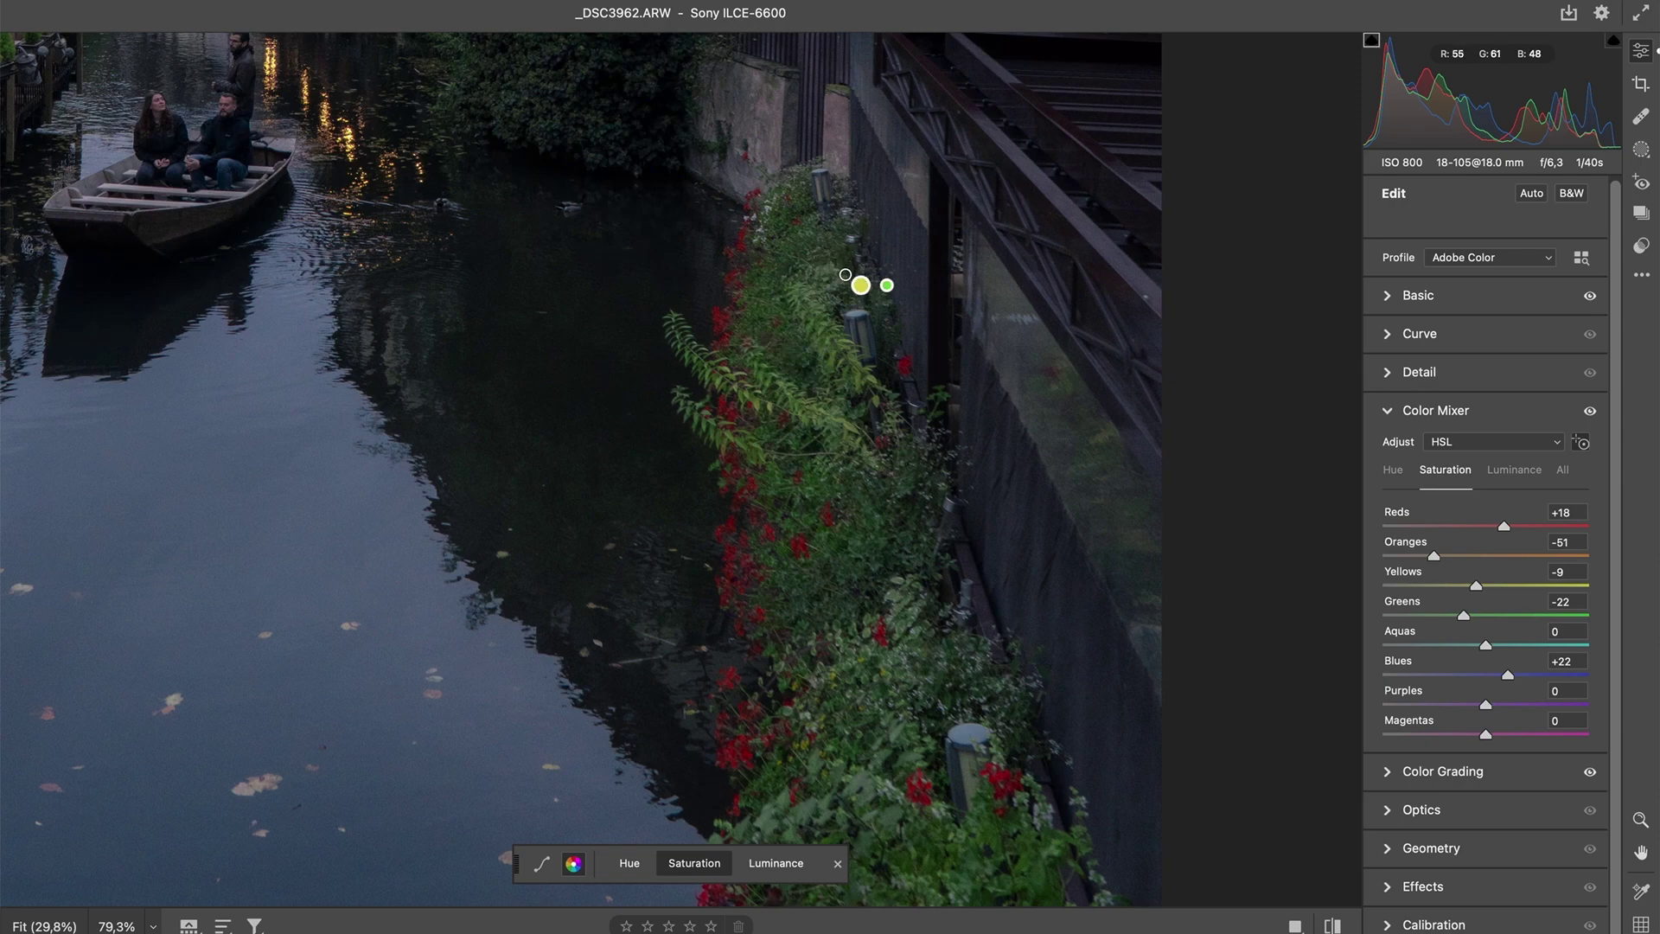
# - Compare the edit against default settings, then collapse the Color Mixer
pyautogui.click(1394, 471)
pyautogui.click(1336, 926)
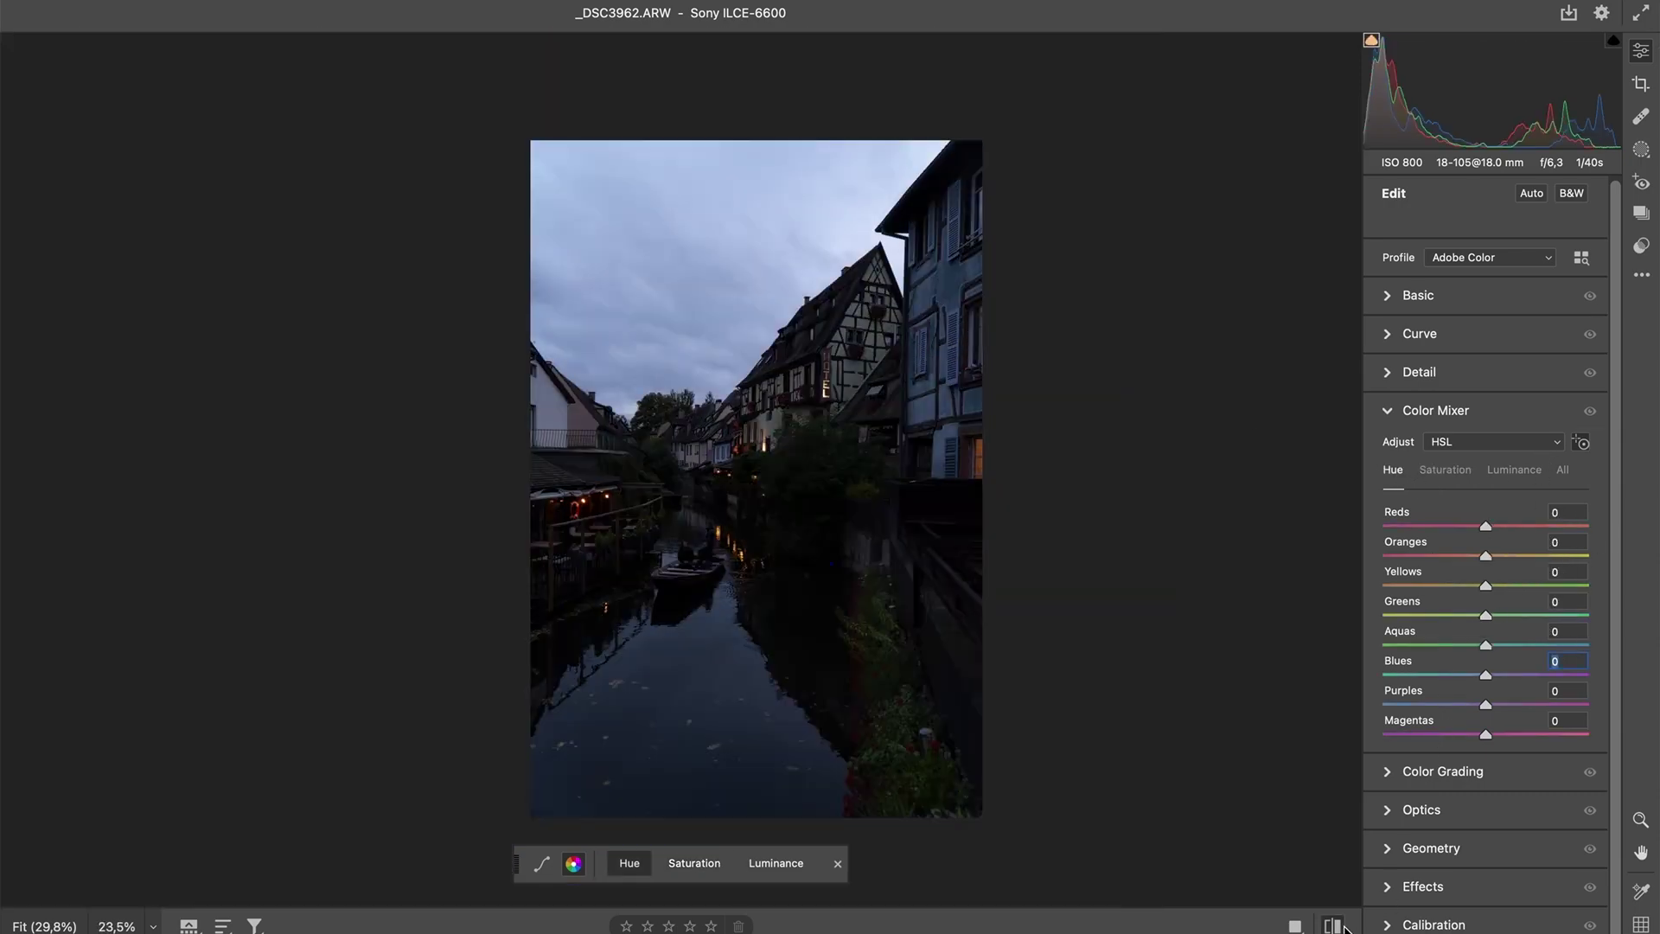
pyautogui.click(1343, 927)
pyautogui.click(1343, 927)
pyautogui.click(1343, 927)
pyautogui.click(1343, 927)
pyautogui.click(1343, 927)
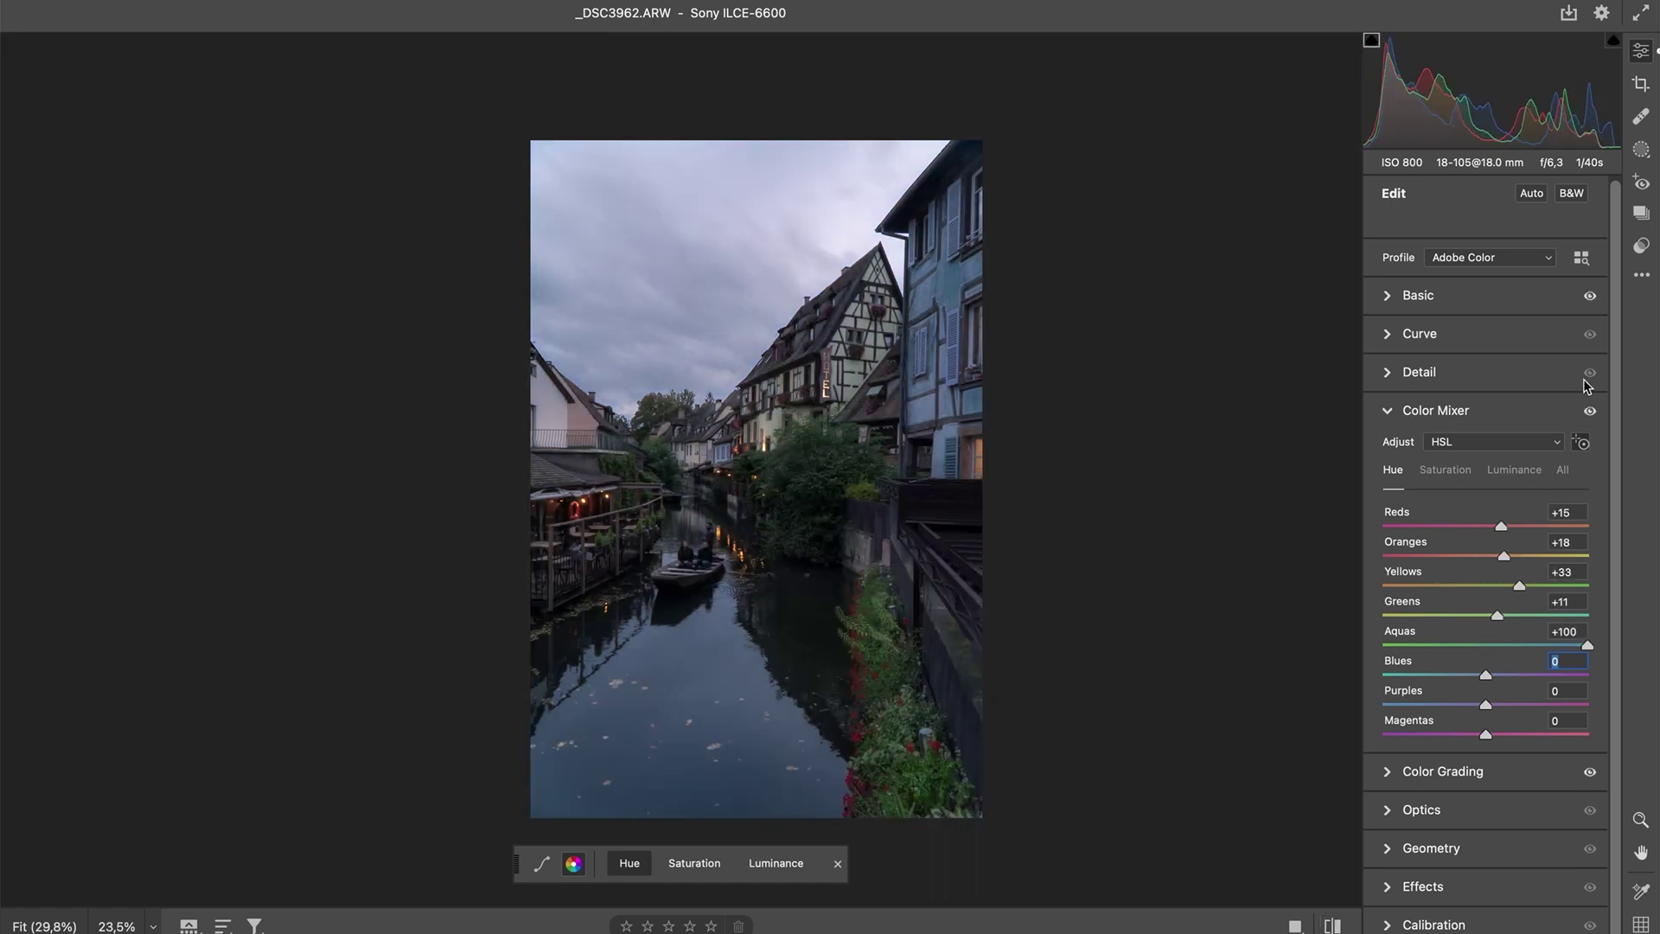
pyautogui.click(1520, 414)
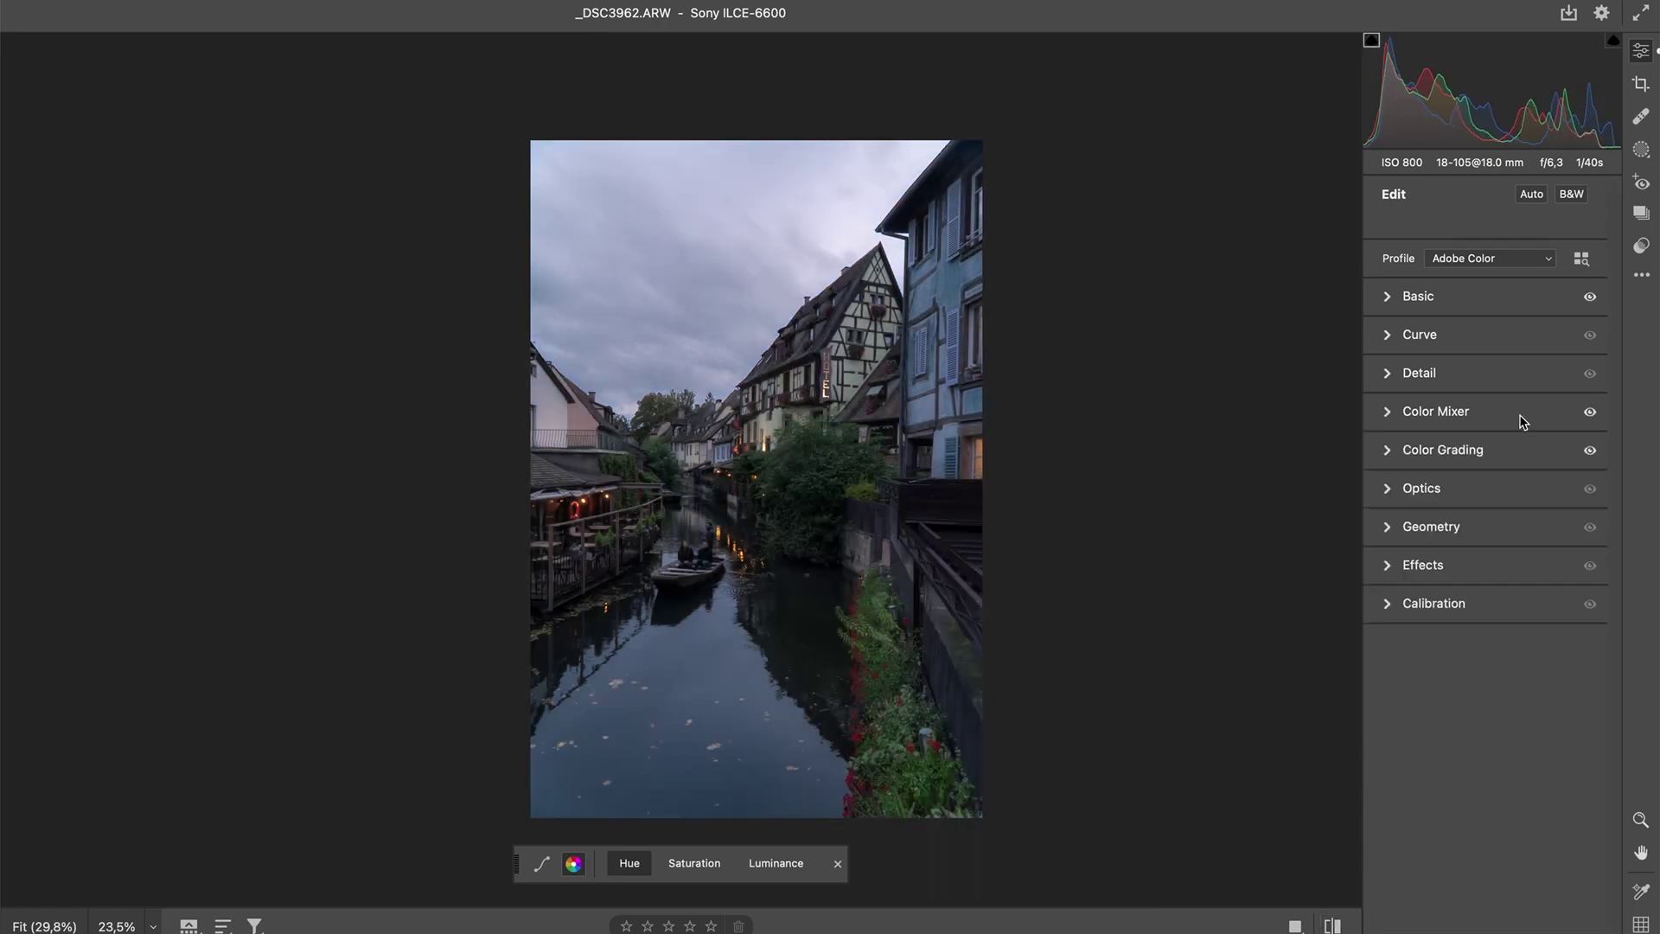
# - Build an S-shaped tone curve: lift the black point, lower shadows, brighten highlights
pyautogui.click(1422, 336)
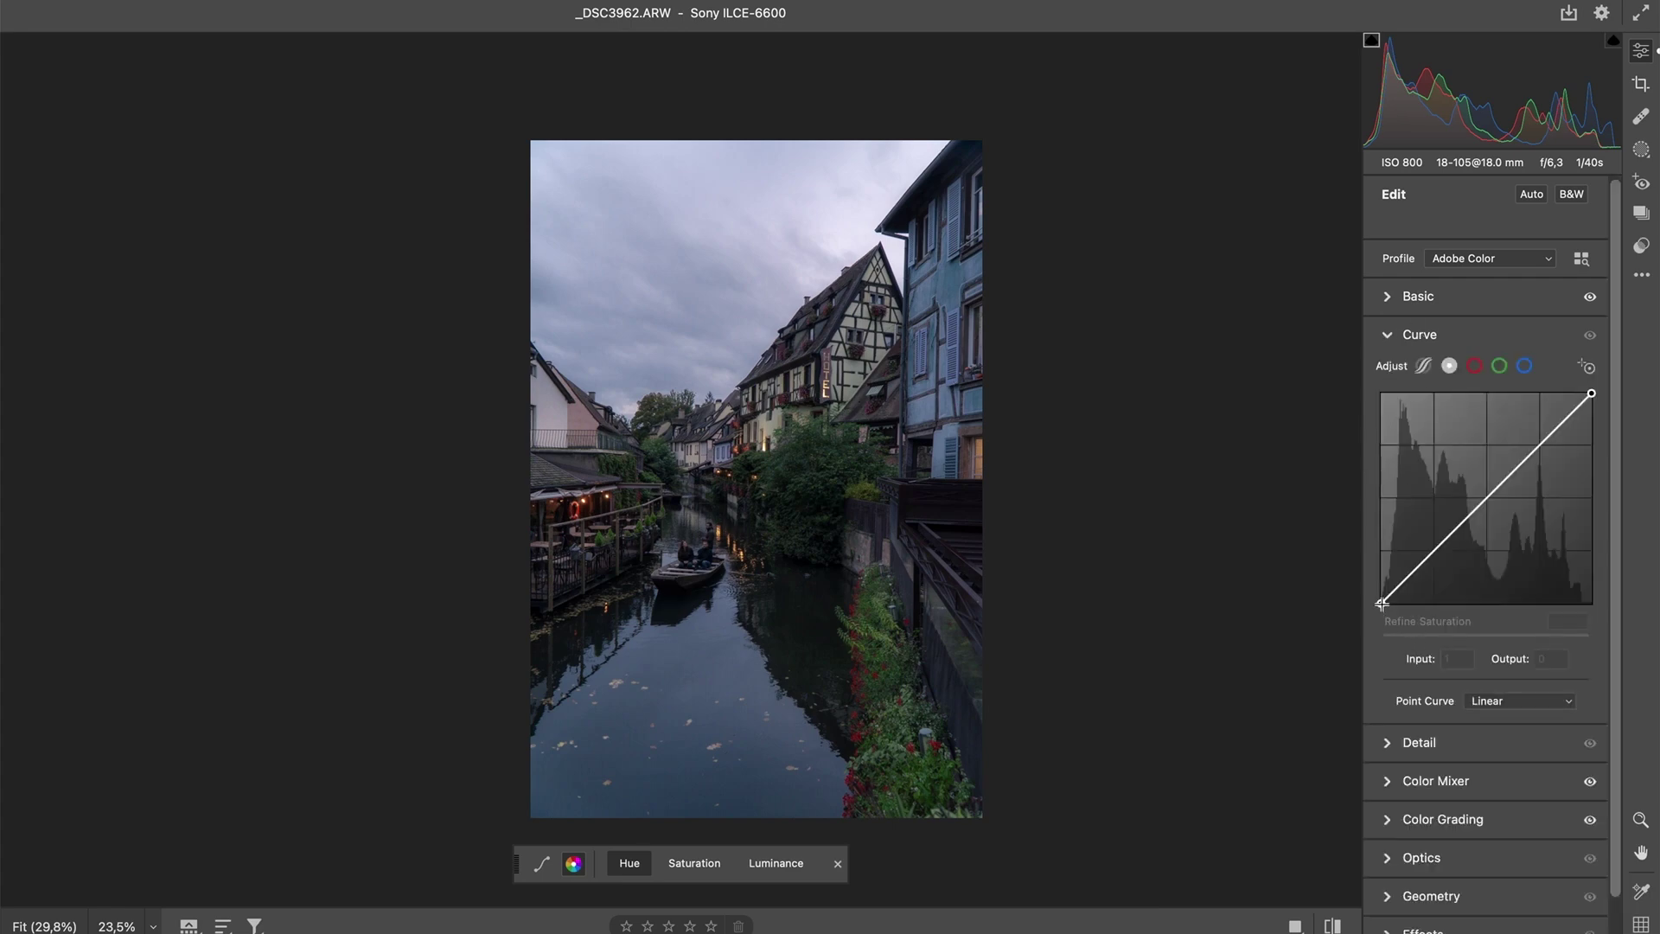
pyautogui.moveTo(1382, 603); pyautogui.dragTo(1381, 598)
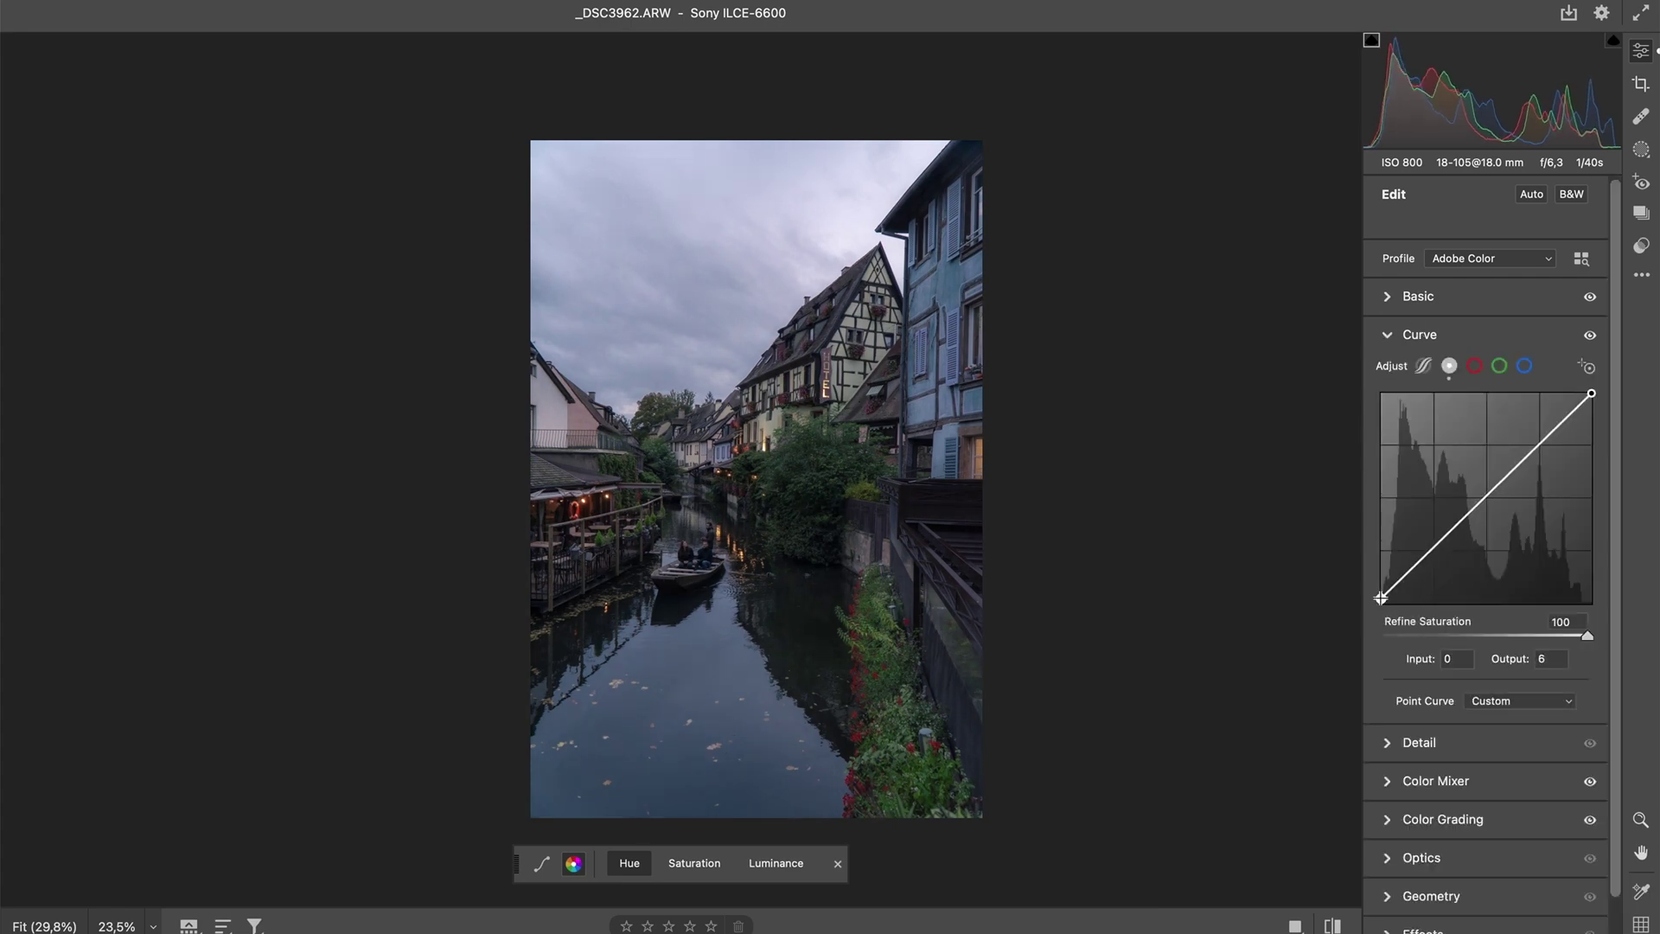
pyautogui.moveTo(1437, 545); pyautogui.dragTo(1437, 554)
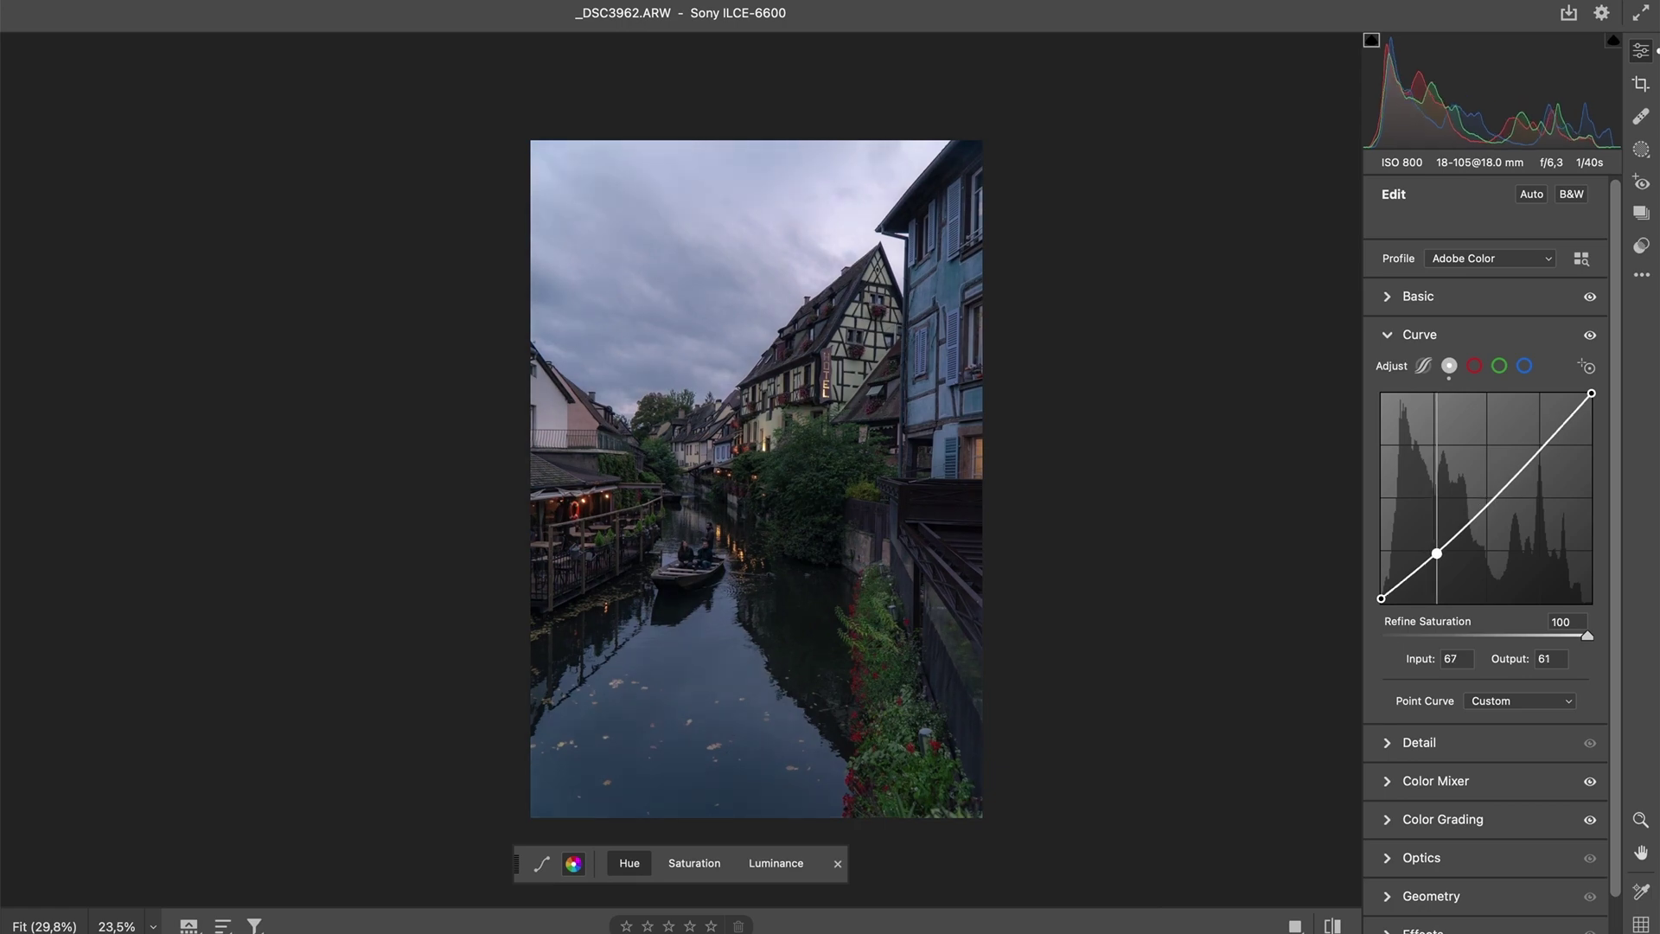
pyautogui.click(1489, 497)
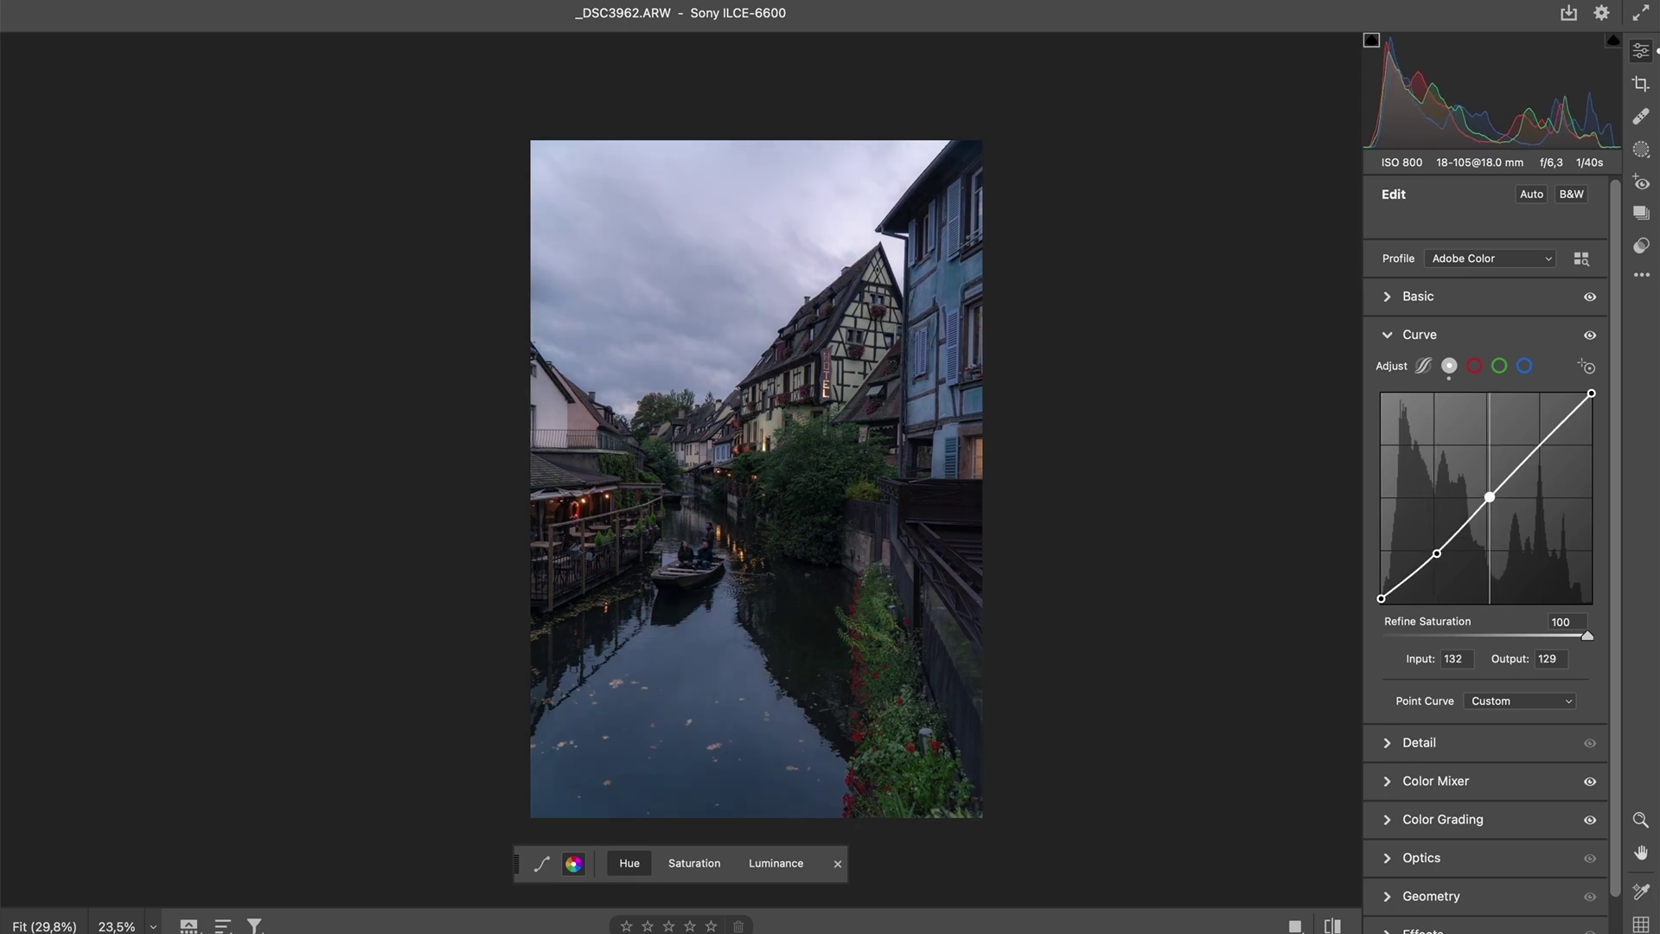
pyautogui.moveTo(1489, 497); pyautogui.dragTo(1489, 499)
pyautogui.click(1543, 446)
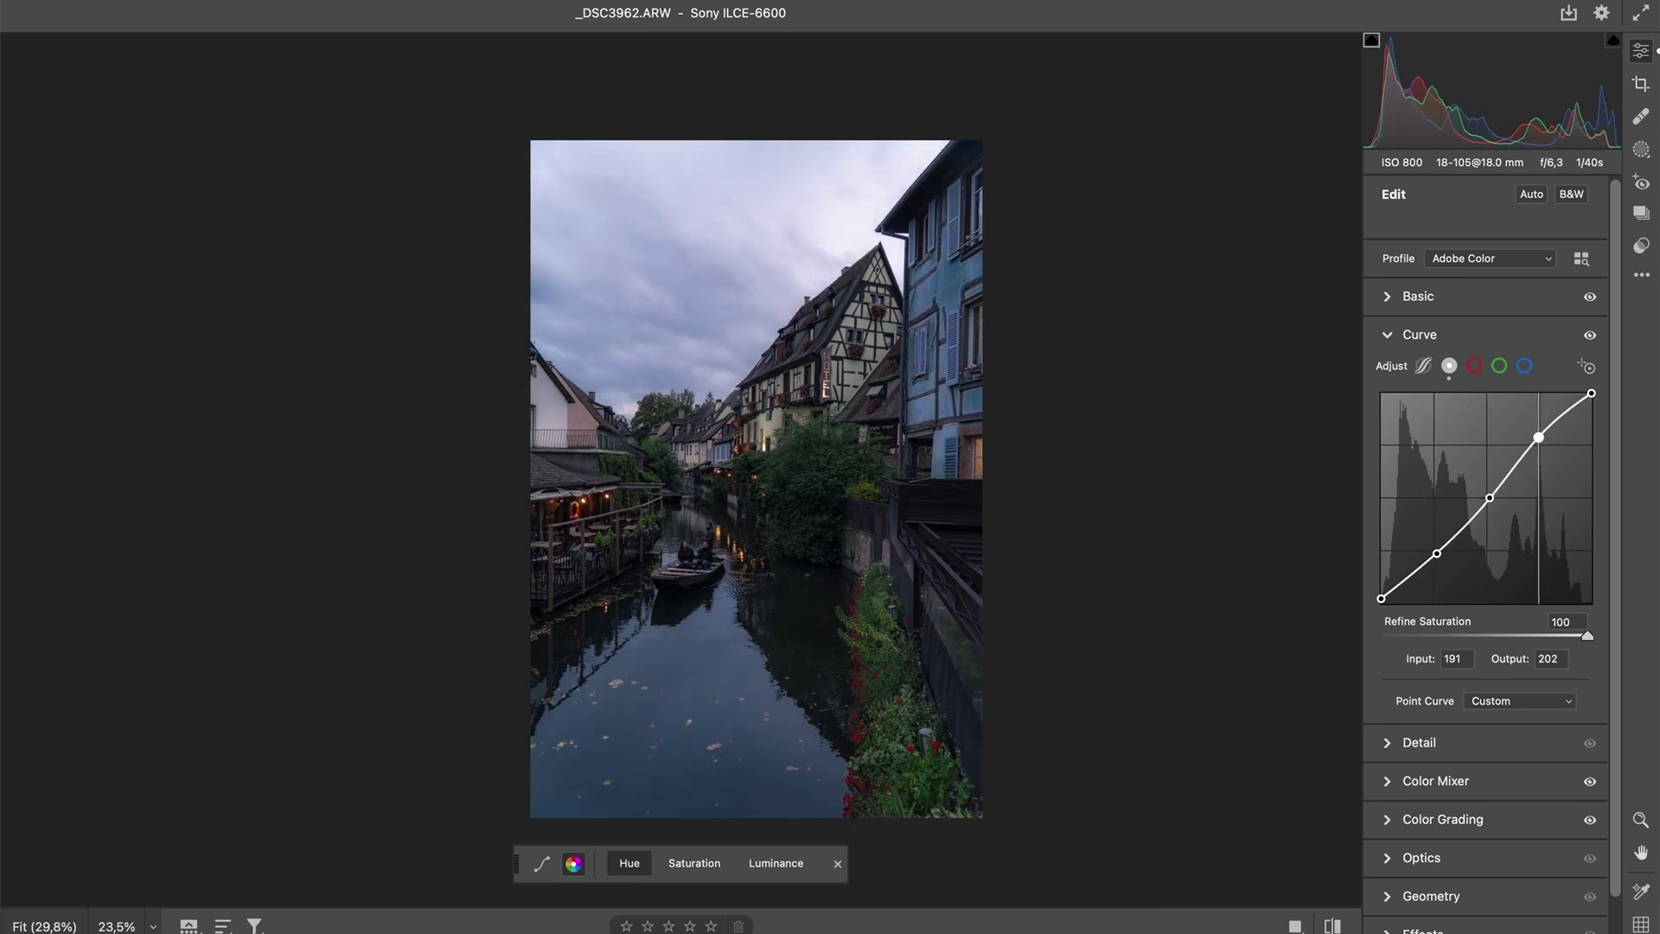
pyautogui.moveTo(1539, 437); pyautogui.dragTo(1538, 438)
pyautogui.moveTo(1437, 555); pyautogui.dragTo(1438, 556)
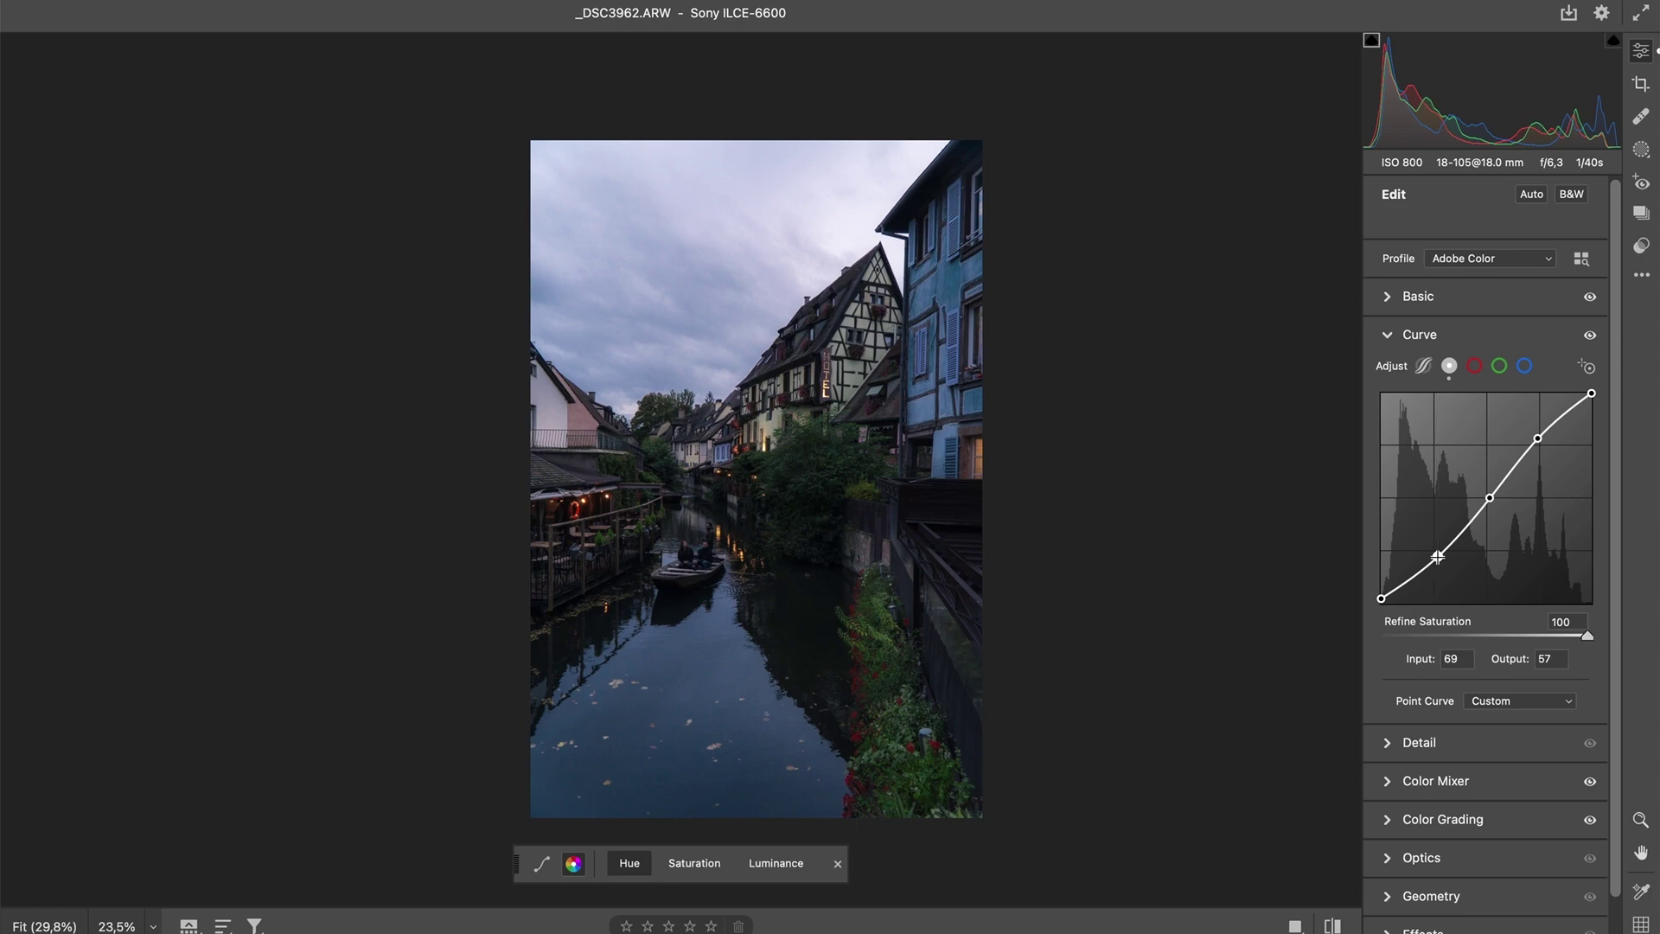
# - Toggle the tone curve on and off to compare, refining the shadow point in between
pyautogui.click(1590, 336)
pyautogui.click(1591, 335)
pyautogui.click(1590, 335)
pyautogui.click(1590, 337)
pyautogui.click(1590, 338)
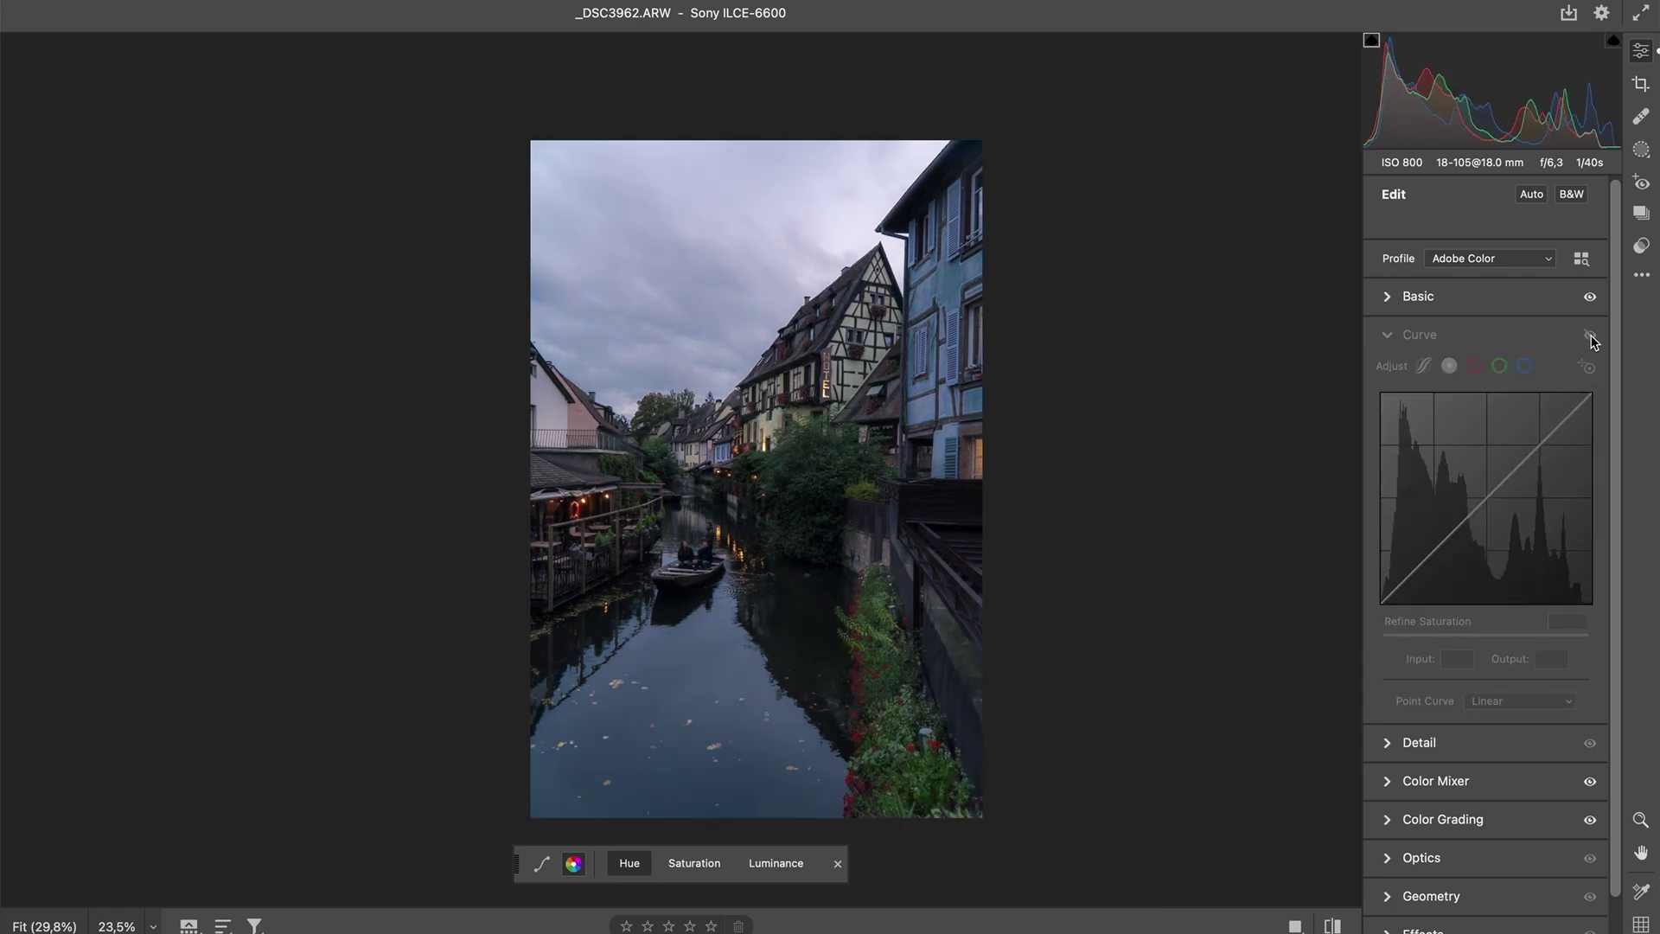
pyautogui.click(1590, 337)
pyautogui.moveTo(1438, 558); pyautogui.dragTo(1439, 554)
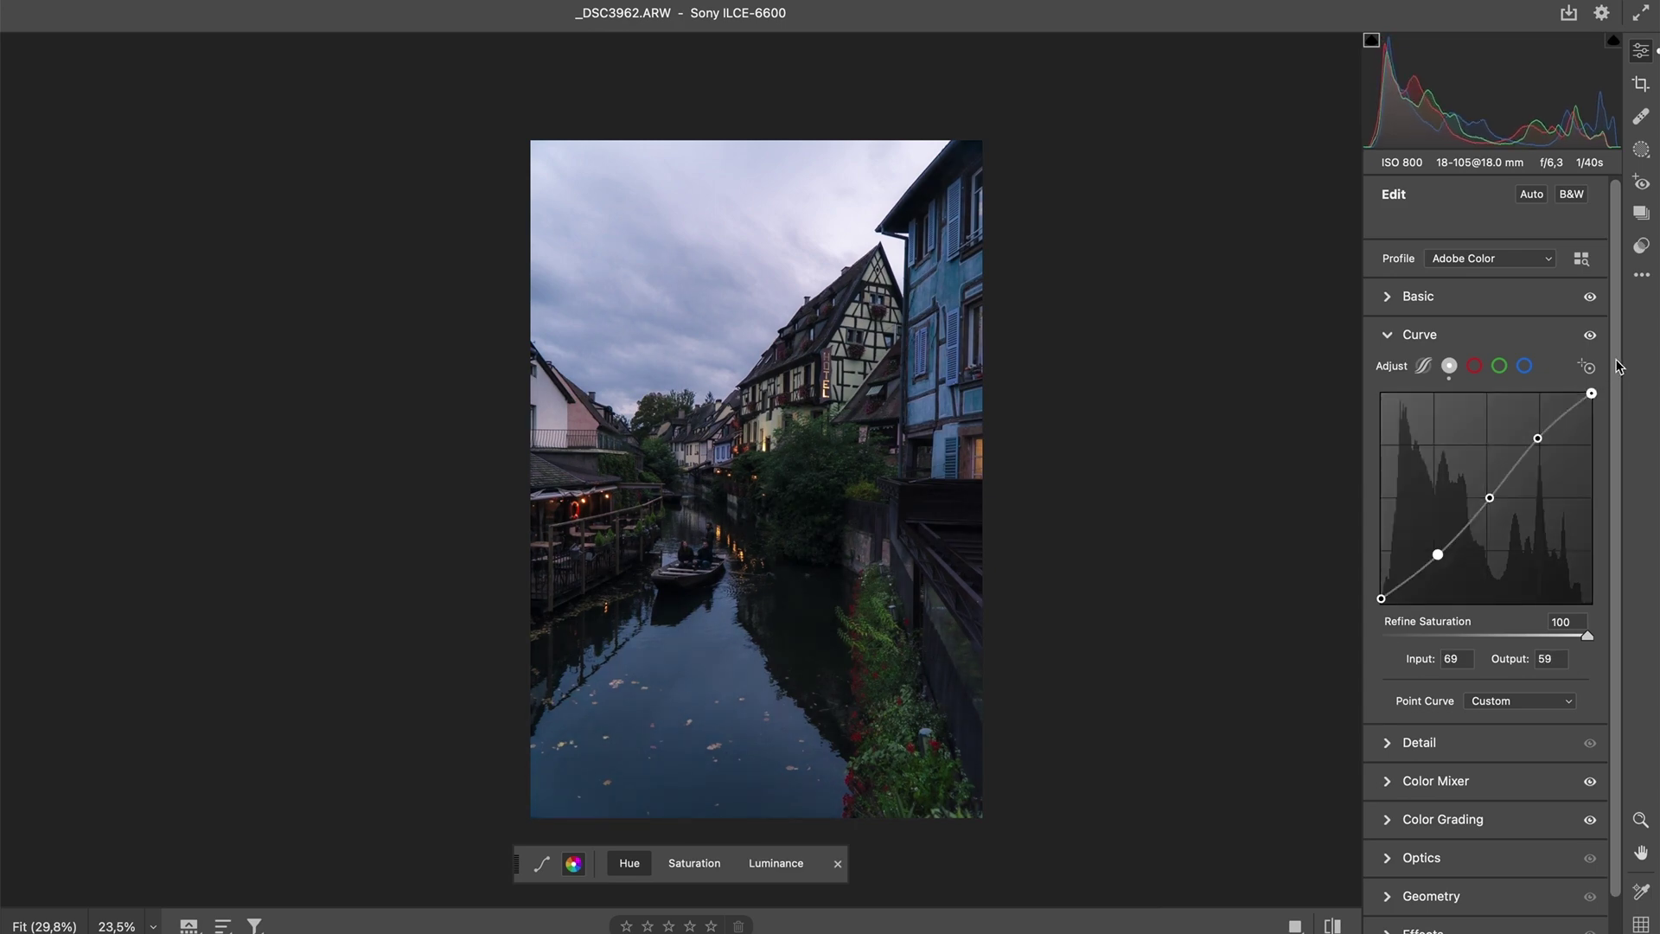
pyautogui.click(1592, 337)
pyautogui.click(1591, 335)
pyautogui.click(1591, 335)
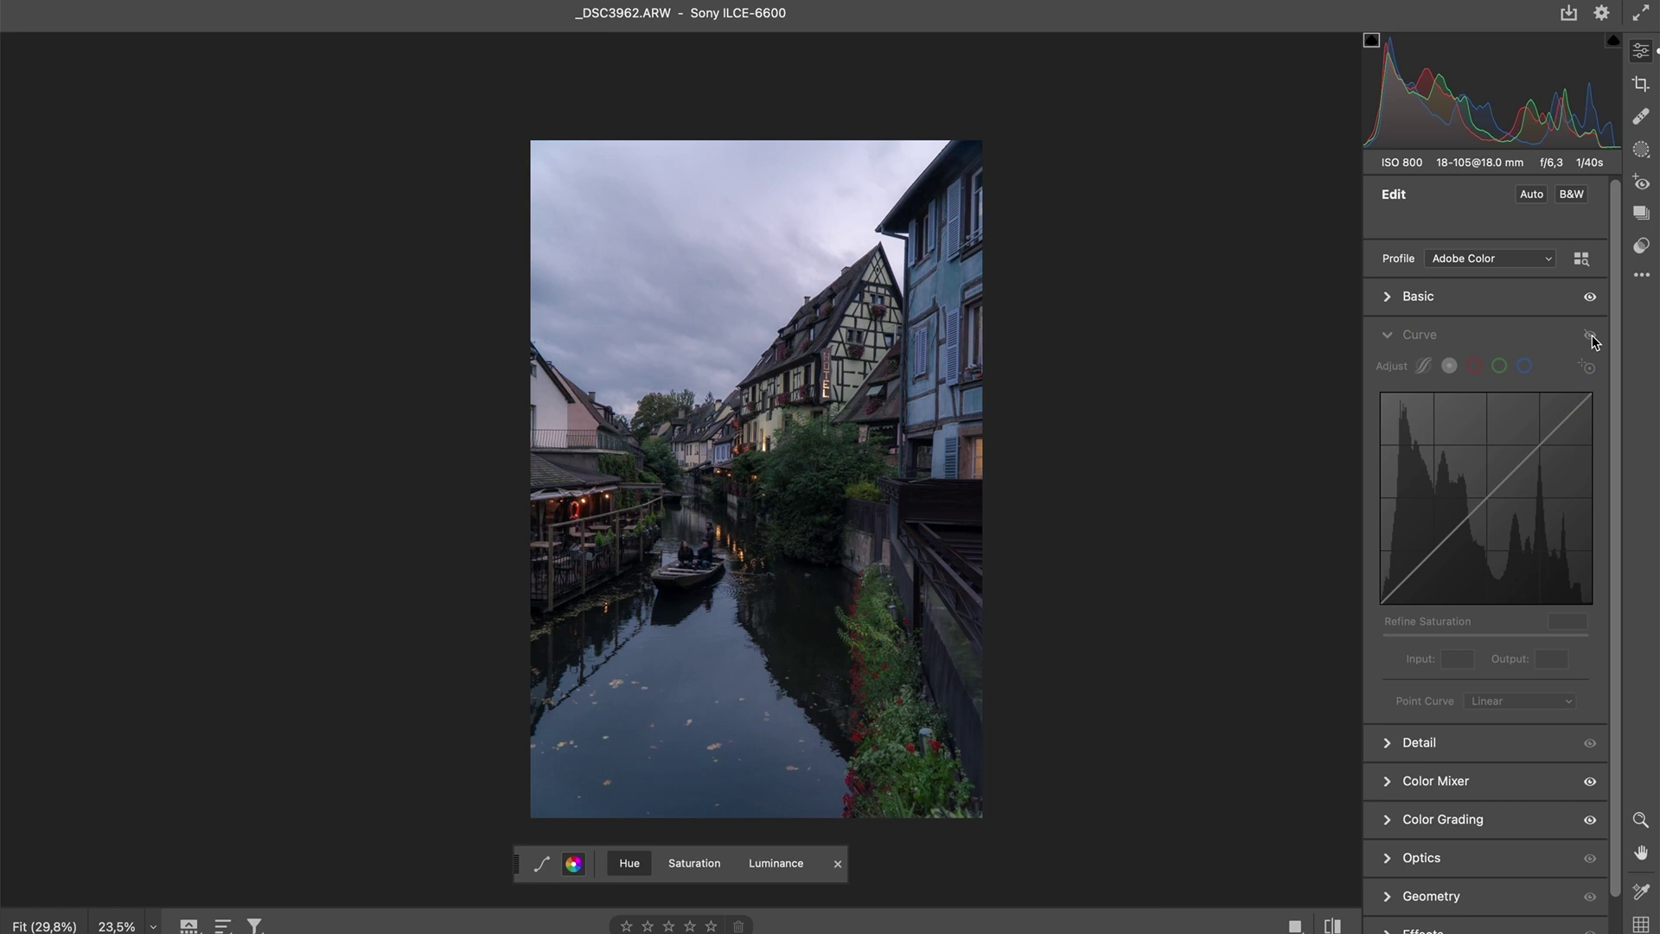
pyautogui.click(1591, 335)
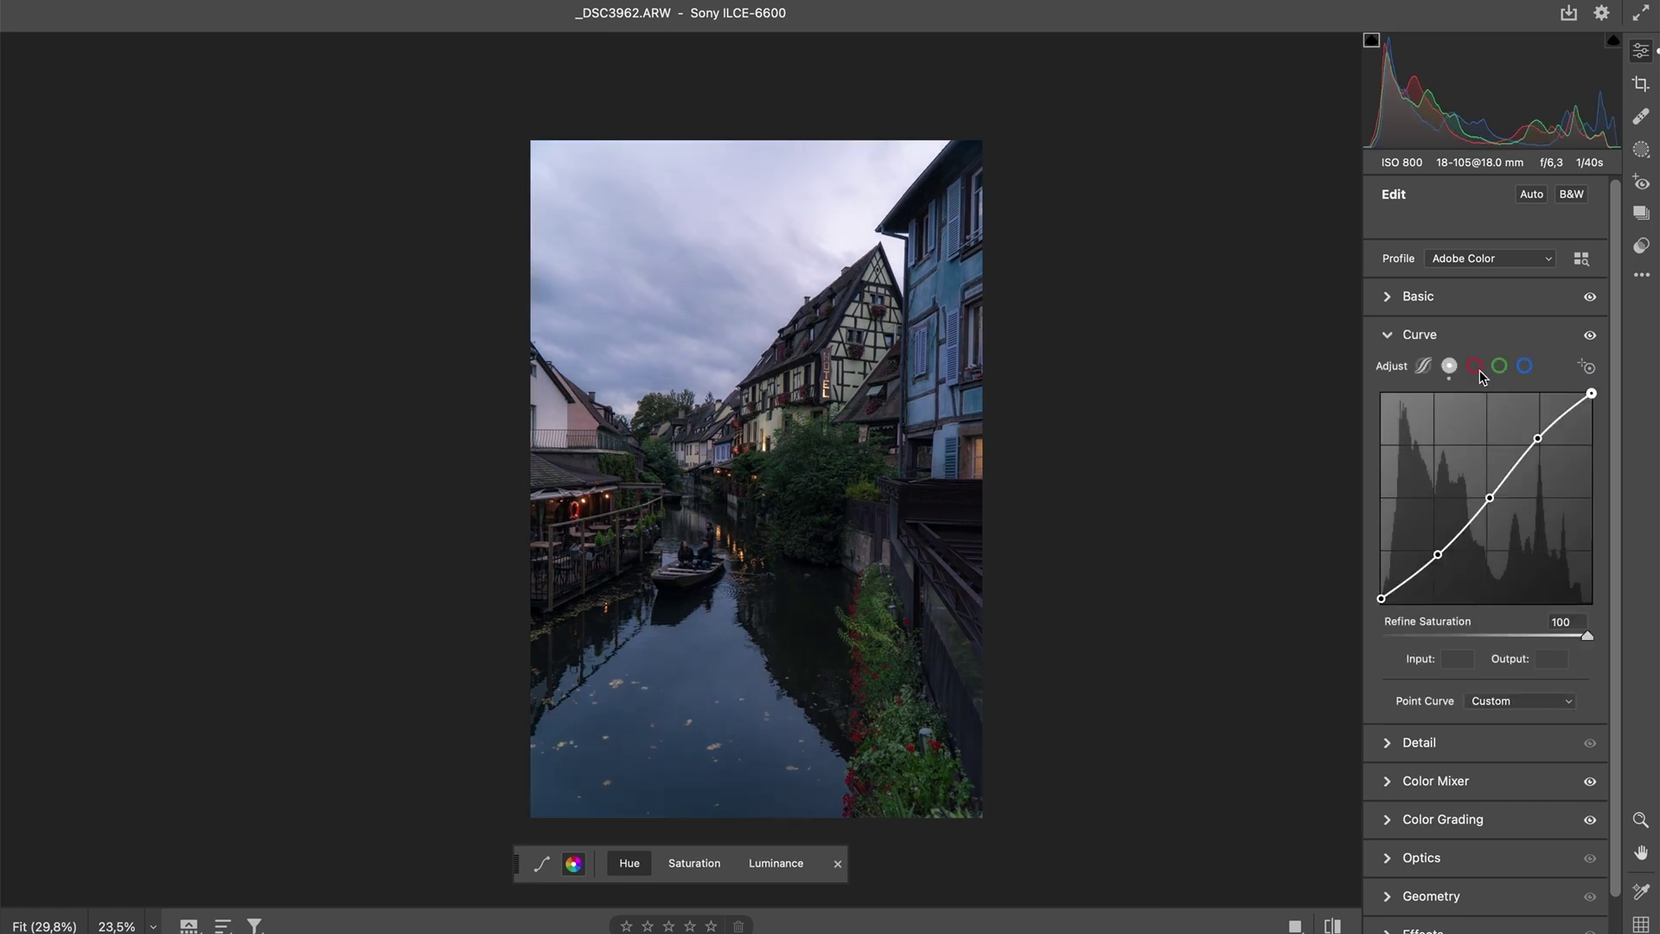
# - On the Blue channel curve, lift the black point and lower the top endpoint, then add a red-curve point
pyautogui.click(1526, 368)
pyautogui.moveTo(1381, 604); pyautogui.dragTo(1380, 597)
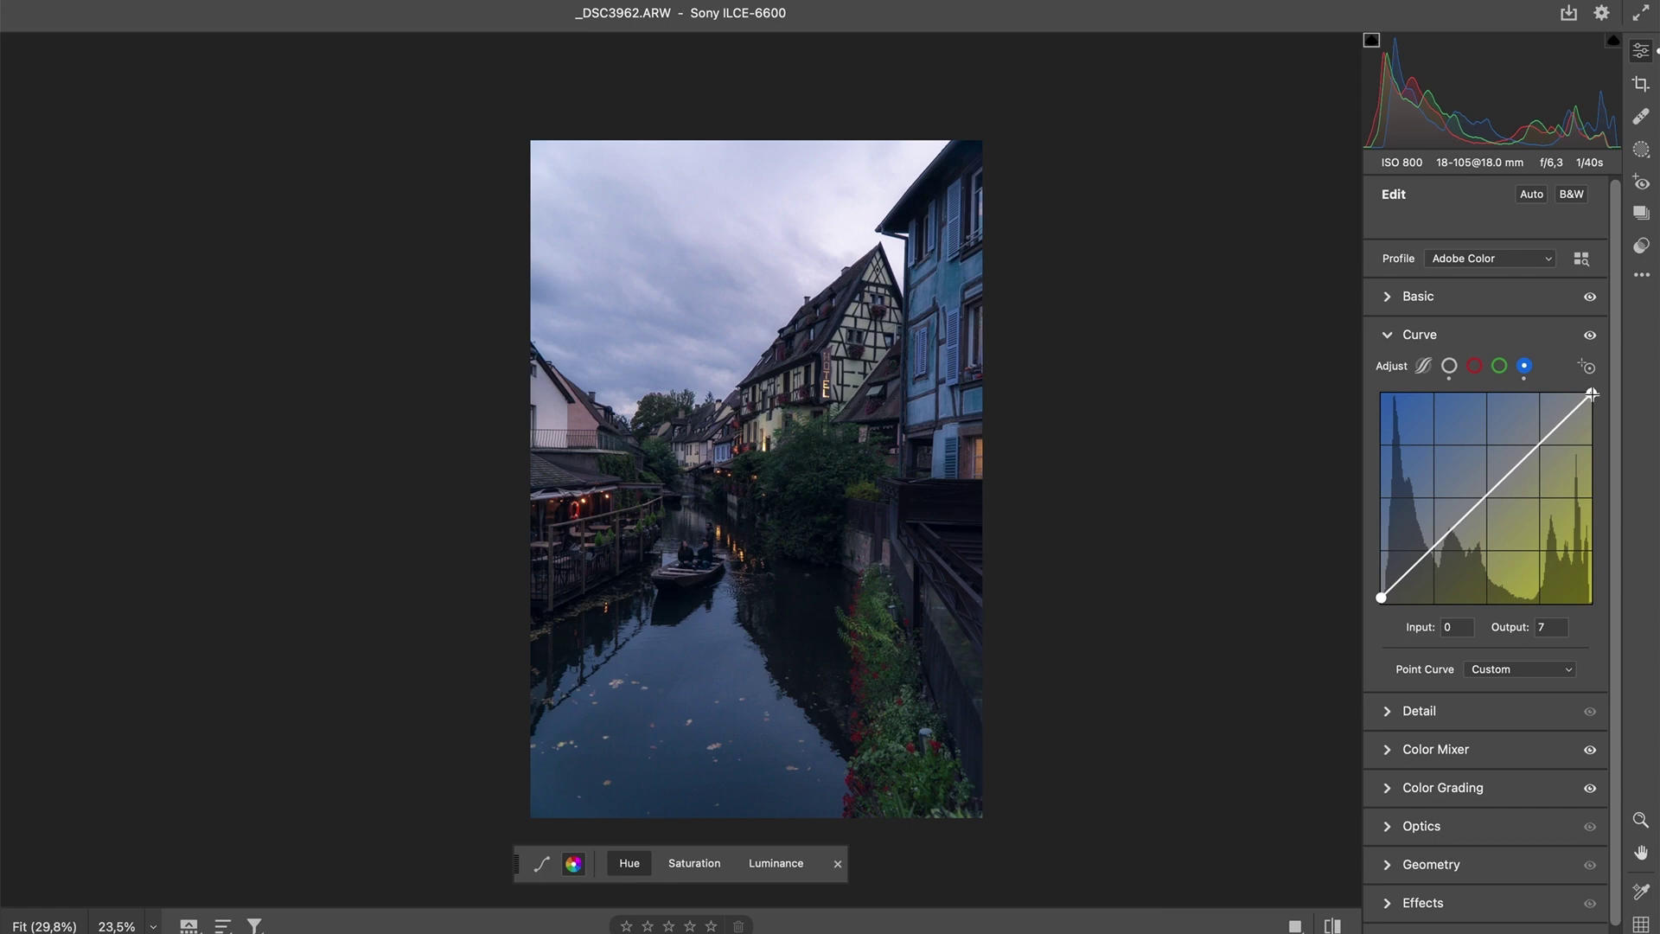
pyautogui.moveTo(1592, 395)
pyautogui.mouseDown()
pyautogui.moveTo(1418, 394)
pyautogui.moveTo(1592, 395)
pyautogui.moveTo(1592, 503)
pyautogui.moveTo(1592, 394)
pyautogui.mouseUp()
pyautogui.moveTo(1592, 393); pyautogui.dragTo(1593, 400)
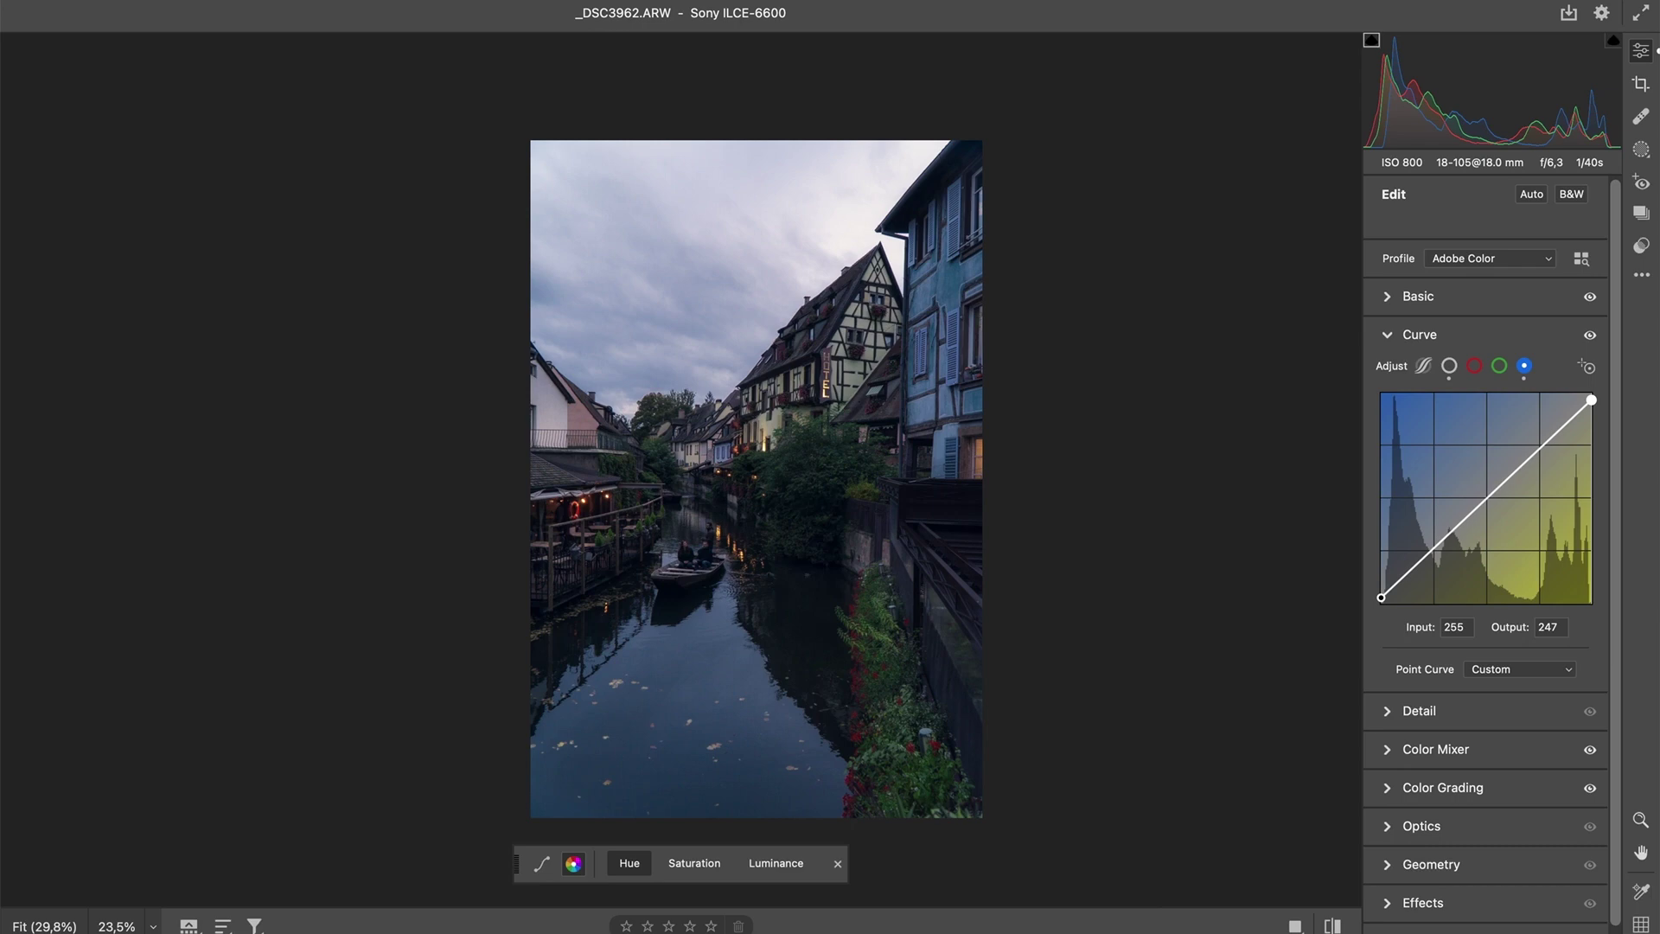
pyautogui.click(1476, 366)
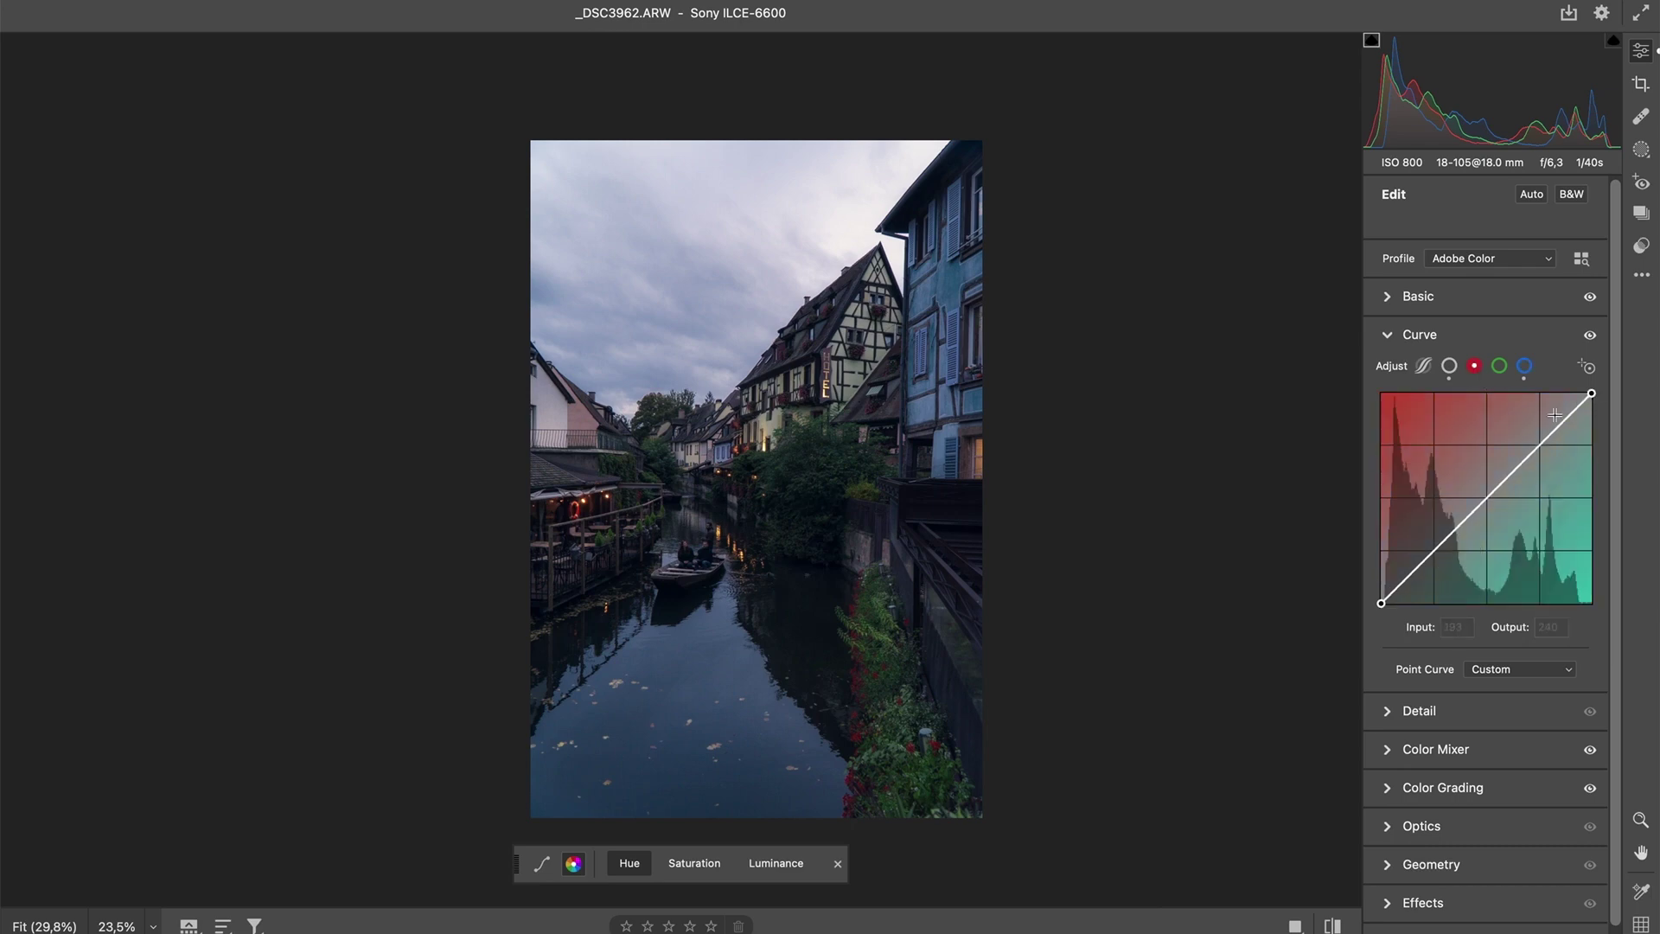
pyautogui.click(1563, 423)
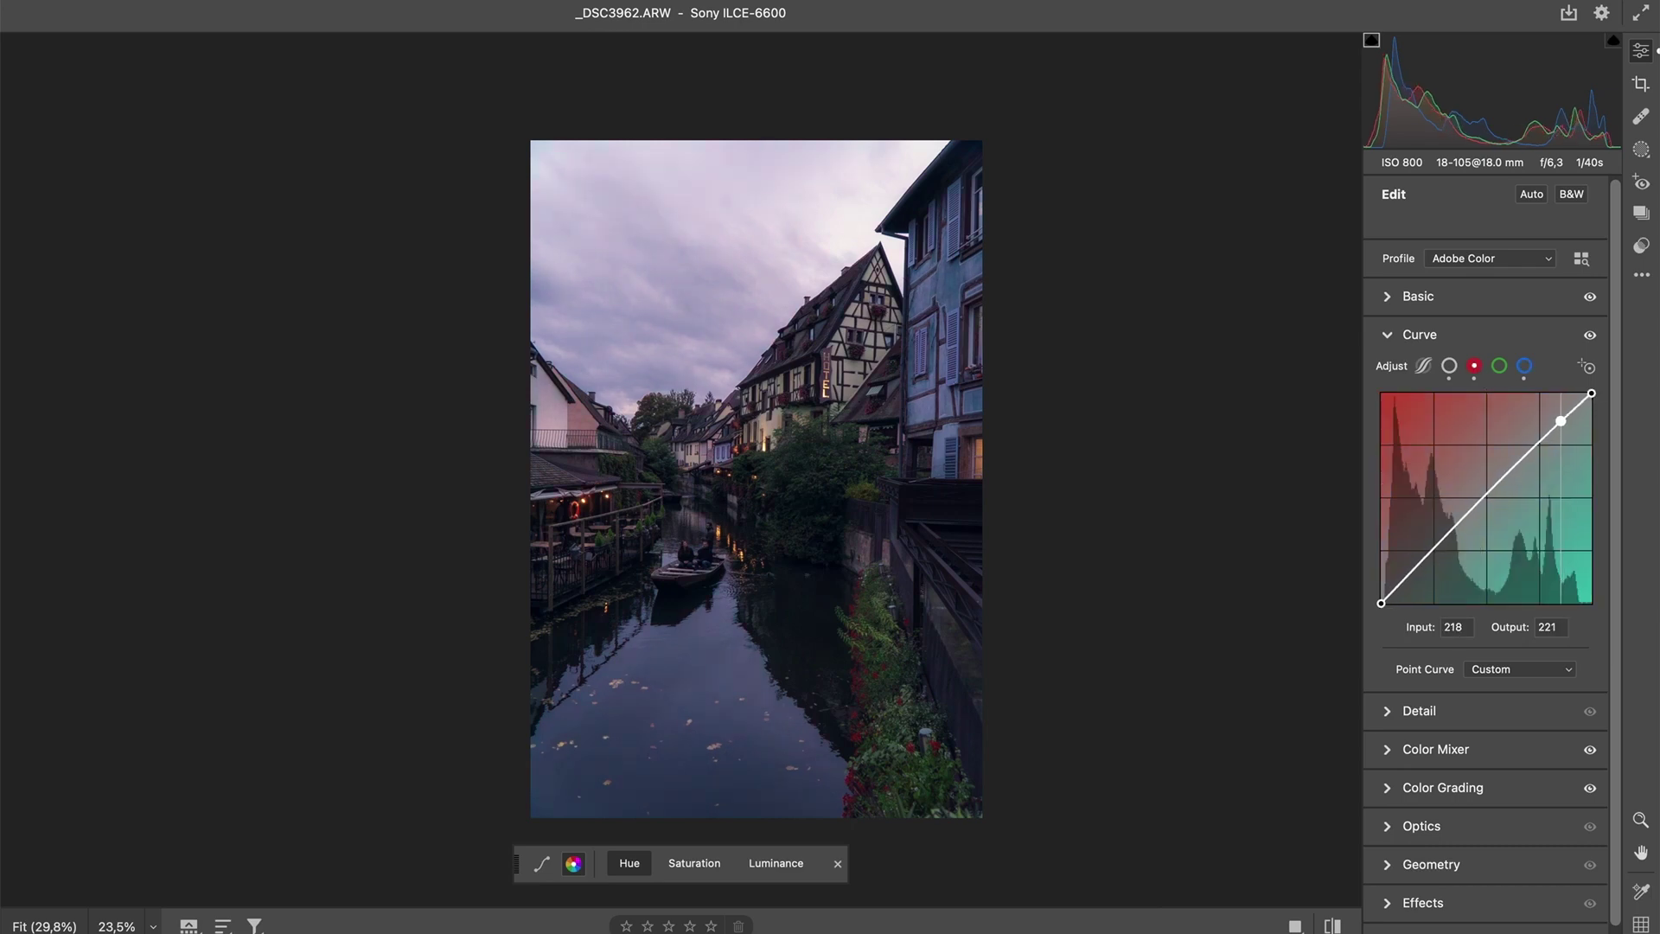
# - Toggle the curve adjustments off and on to compare the photo
pyautogui.click(1590, 334)
pyautogui.click(1590, 334)
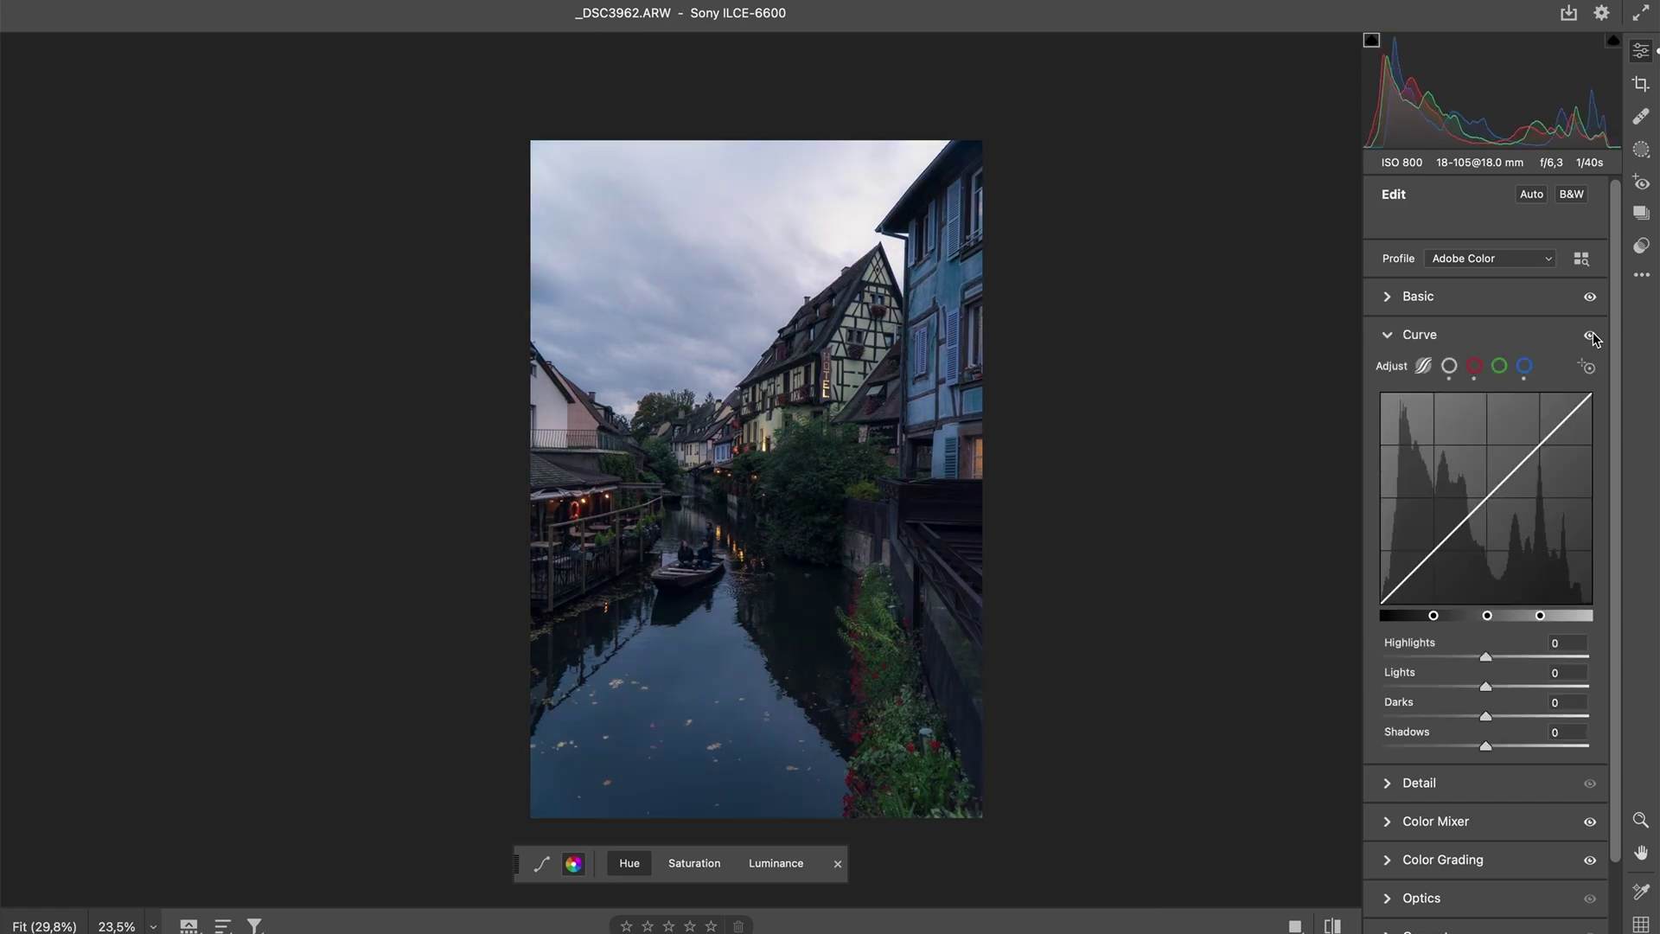
pyautogui.click(1590, 335)
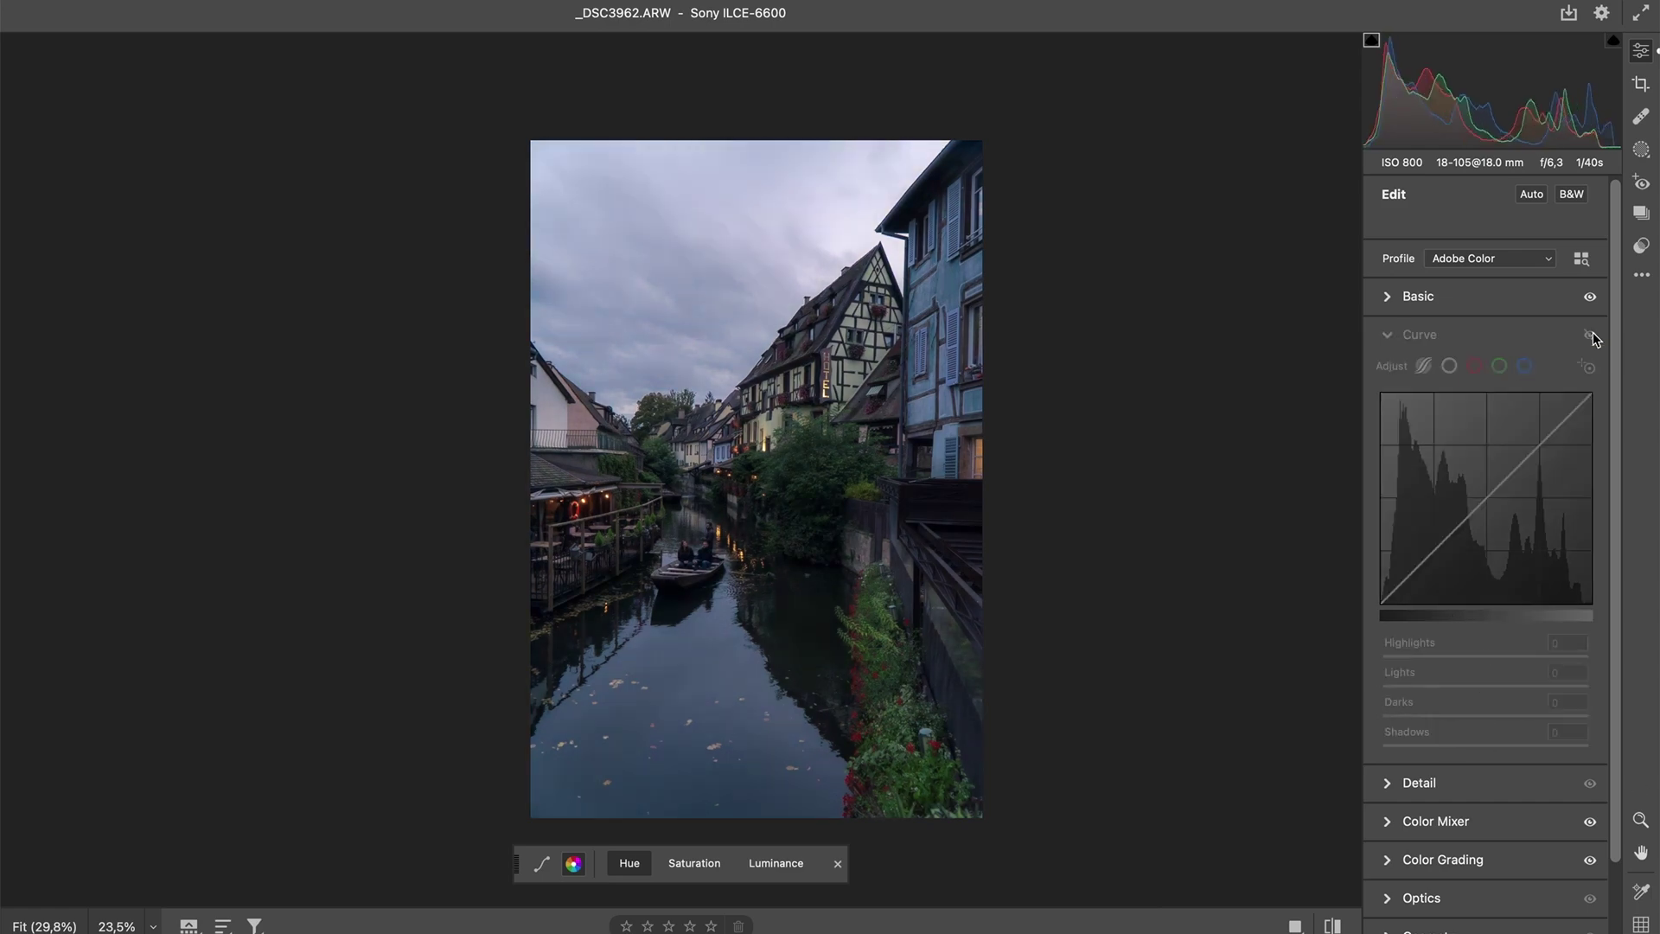
pyautogui.click(1590, 335)
pyautogui.click(1591, 334)
pyautogui.click(1590, 334)
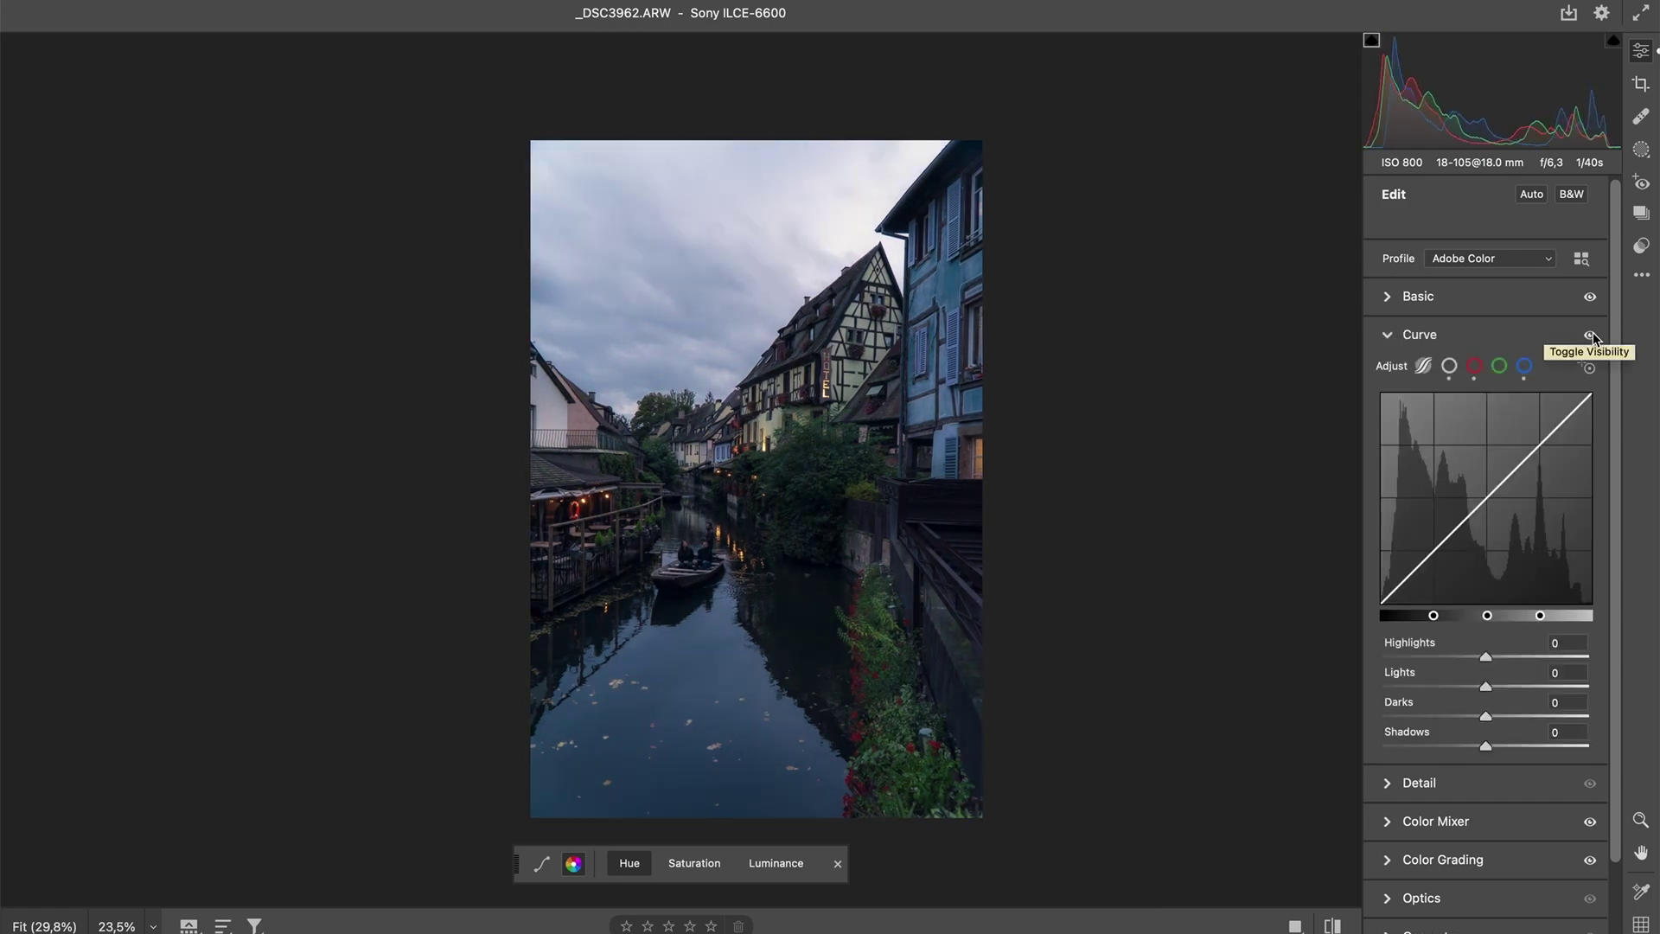
pyautogui.click(1591, 334)
pyautogui.click(1590, 335)
# - Raise the blue curve's upper midtones, reset the red curve, and collapse Curve
pyautogui.click(1526, 367)
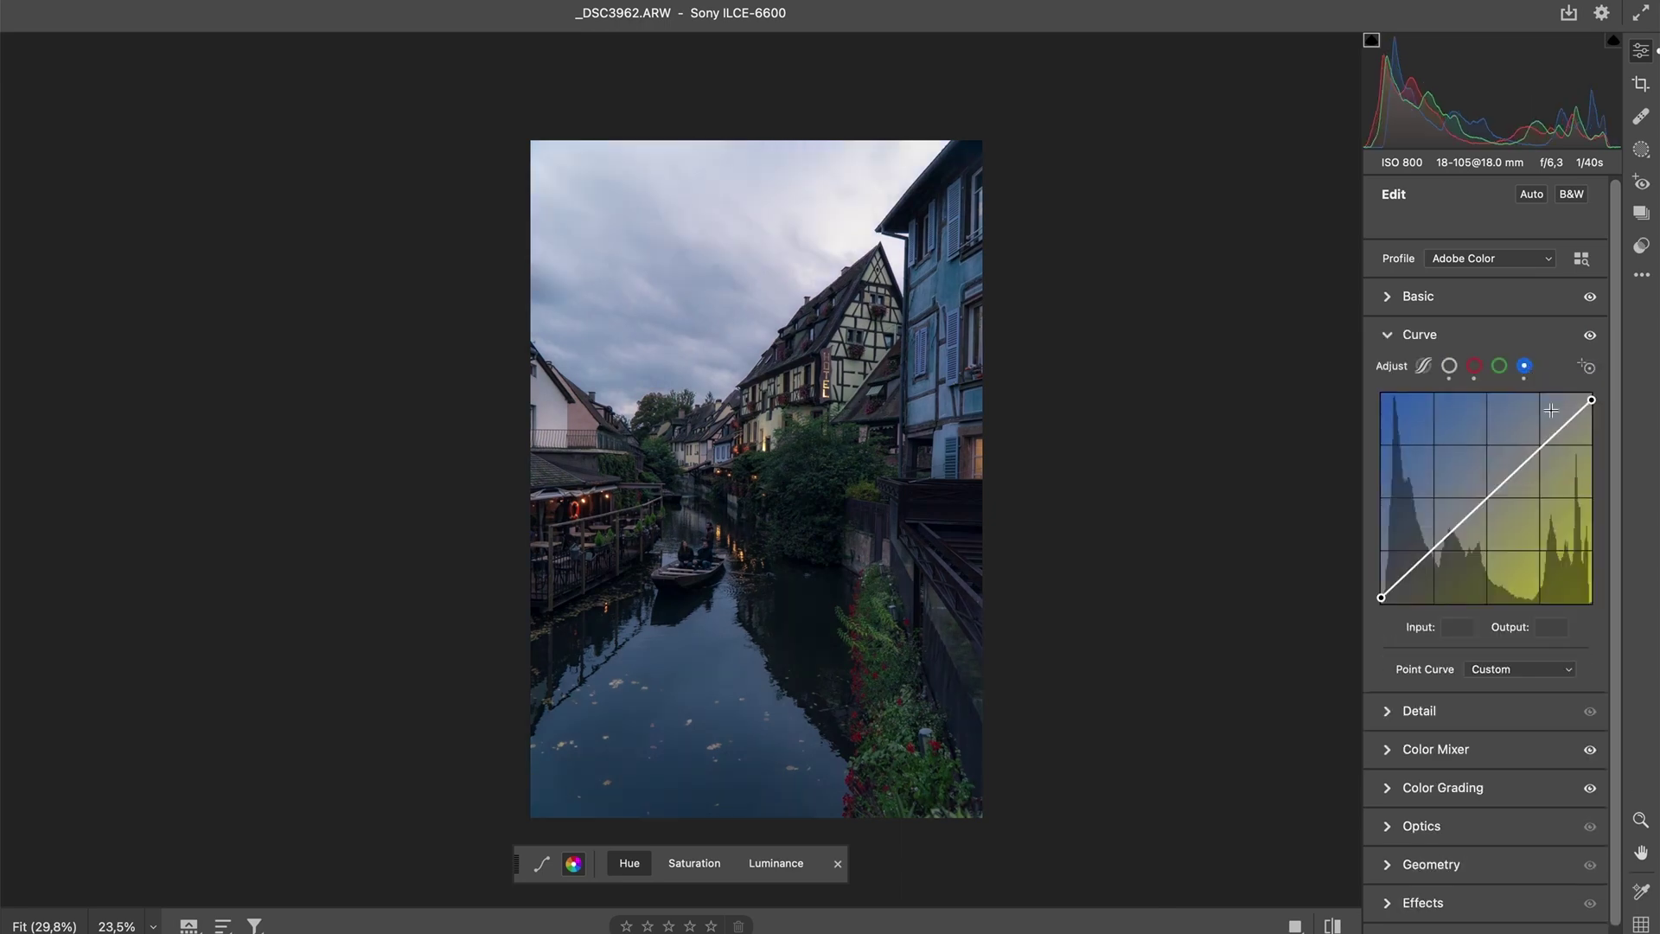
pyautogui.click(1484, 502)
pyautogui.moveTo(1535, 453); pyautogui.dragTo(1538, 438)
pyautogui.click(1474, 366)
pyautogui.click(1488, 500)
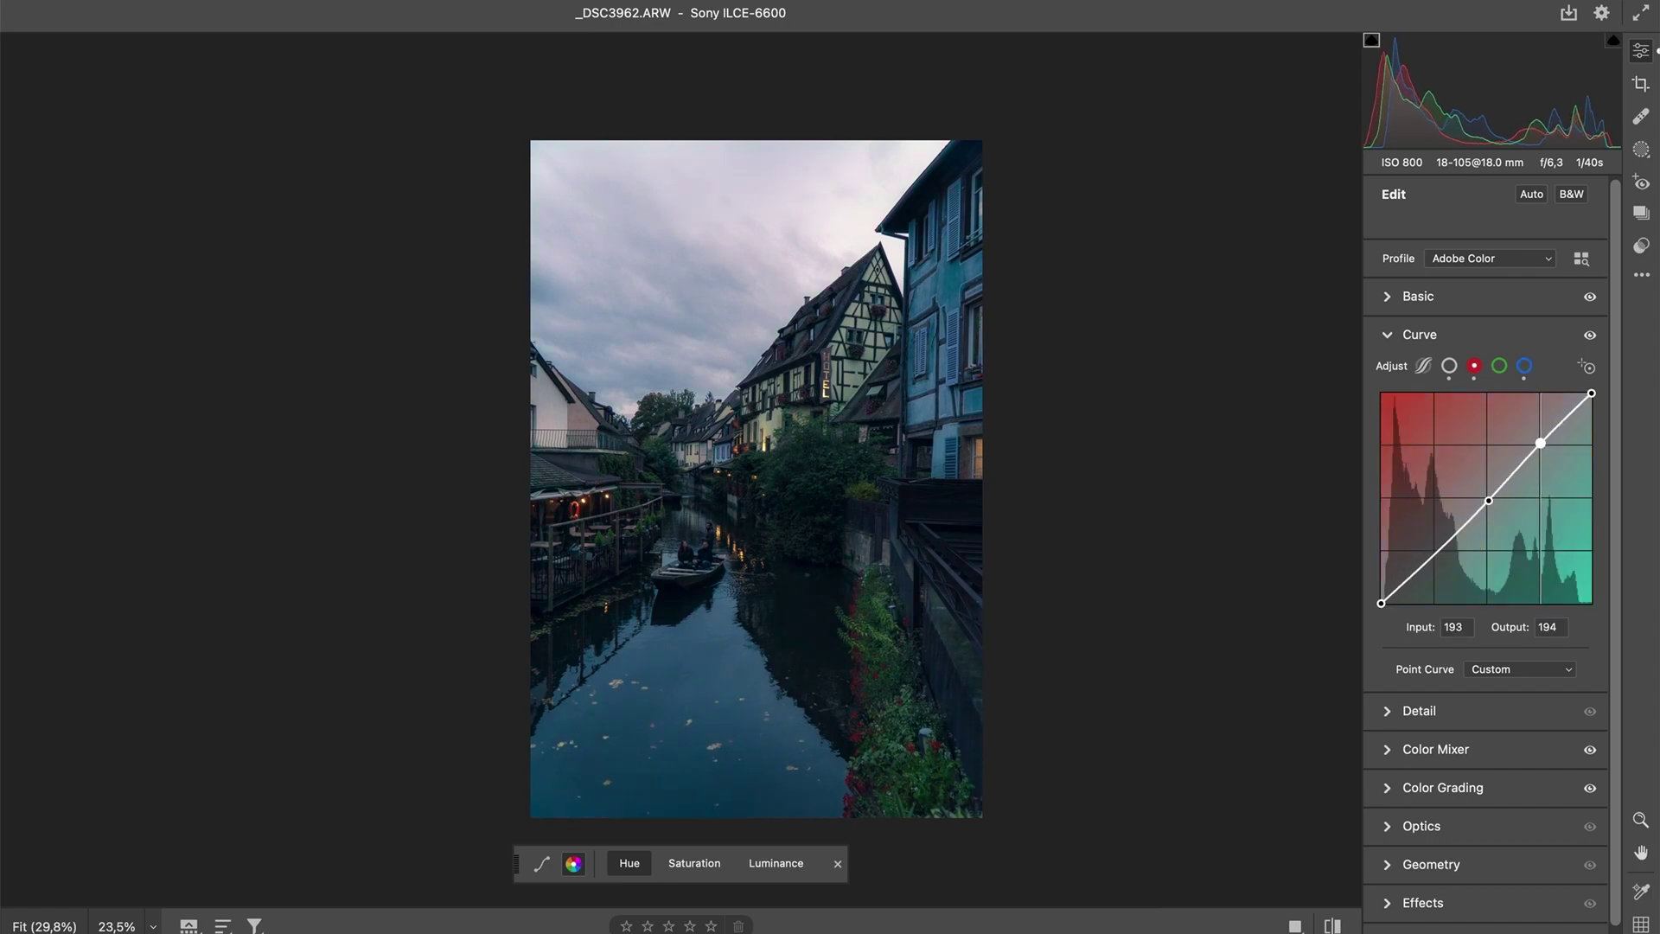
pyautogui.doubleClick(1537, 438)
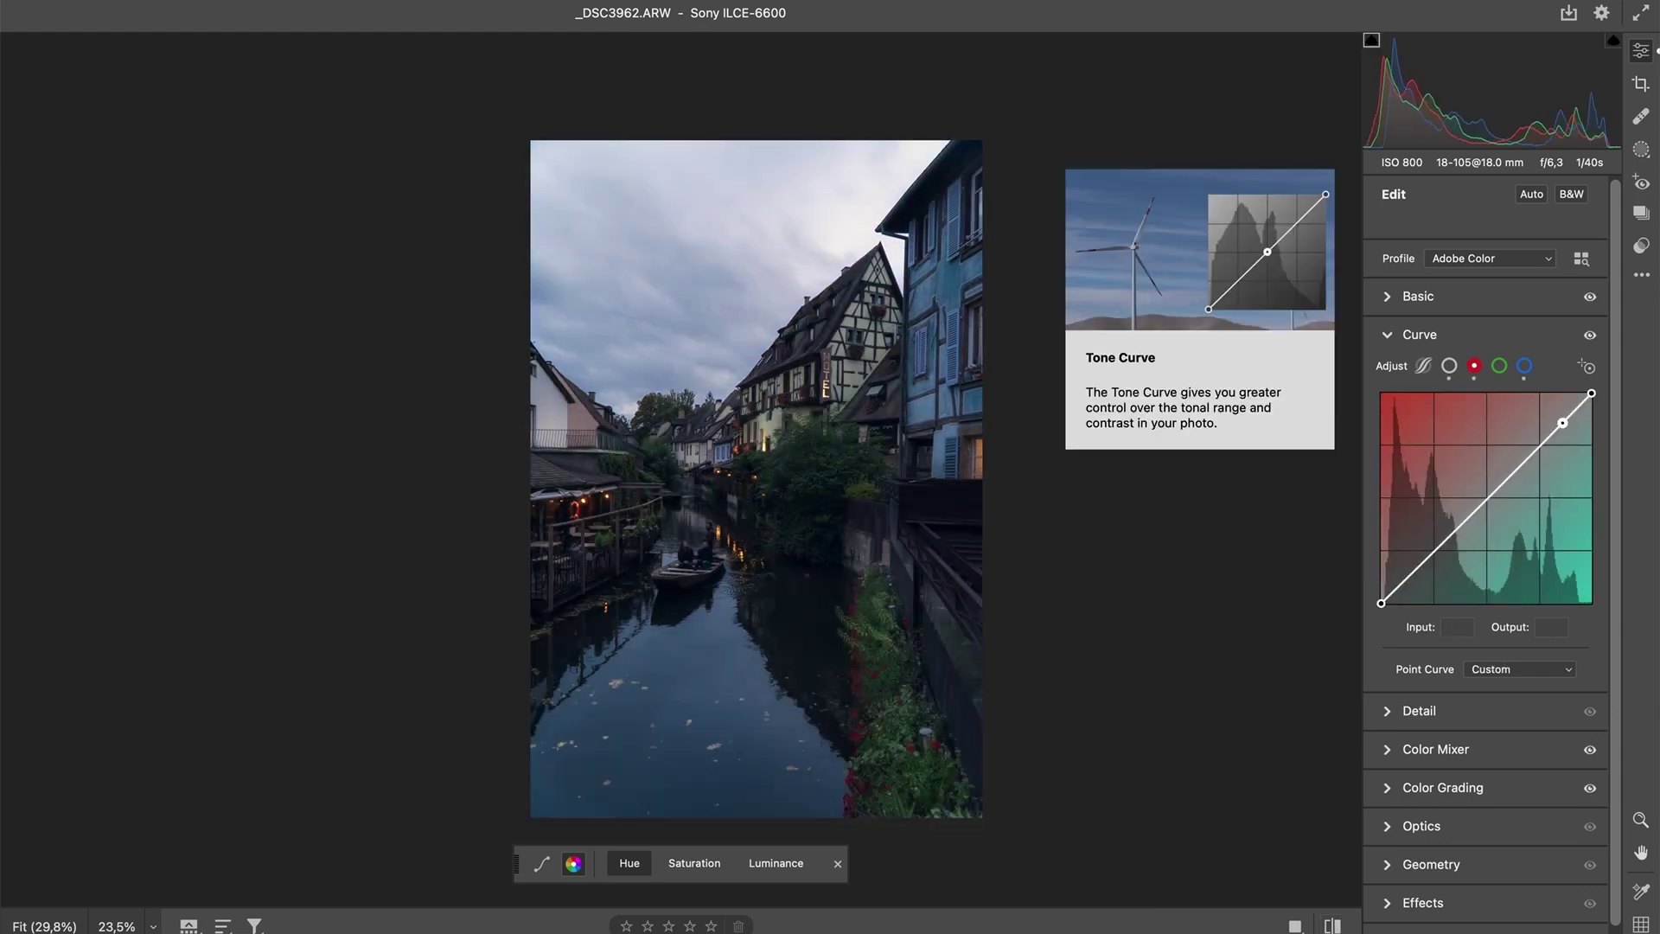
pyautogui.click(1552, 342)
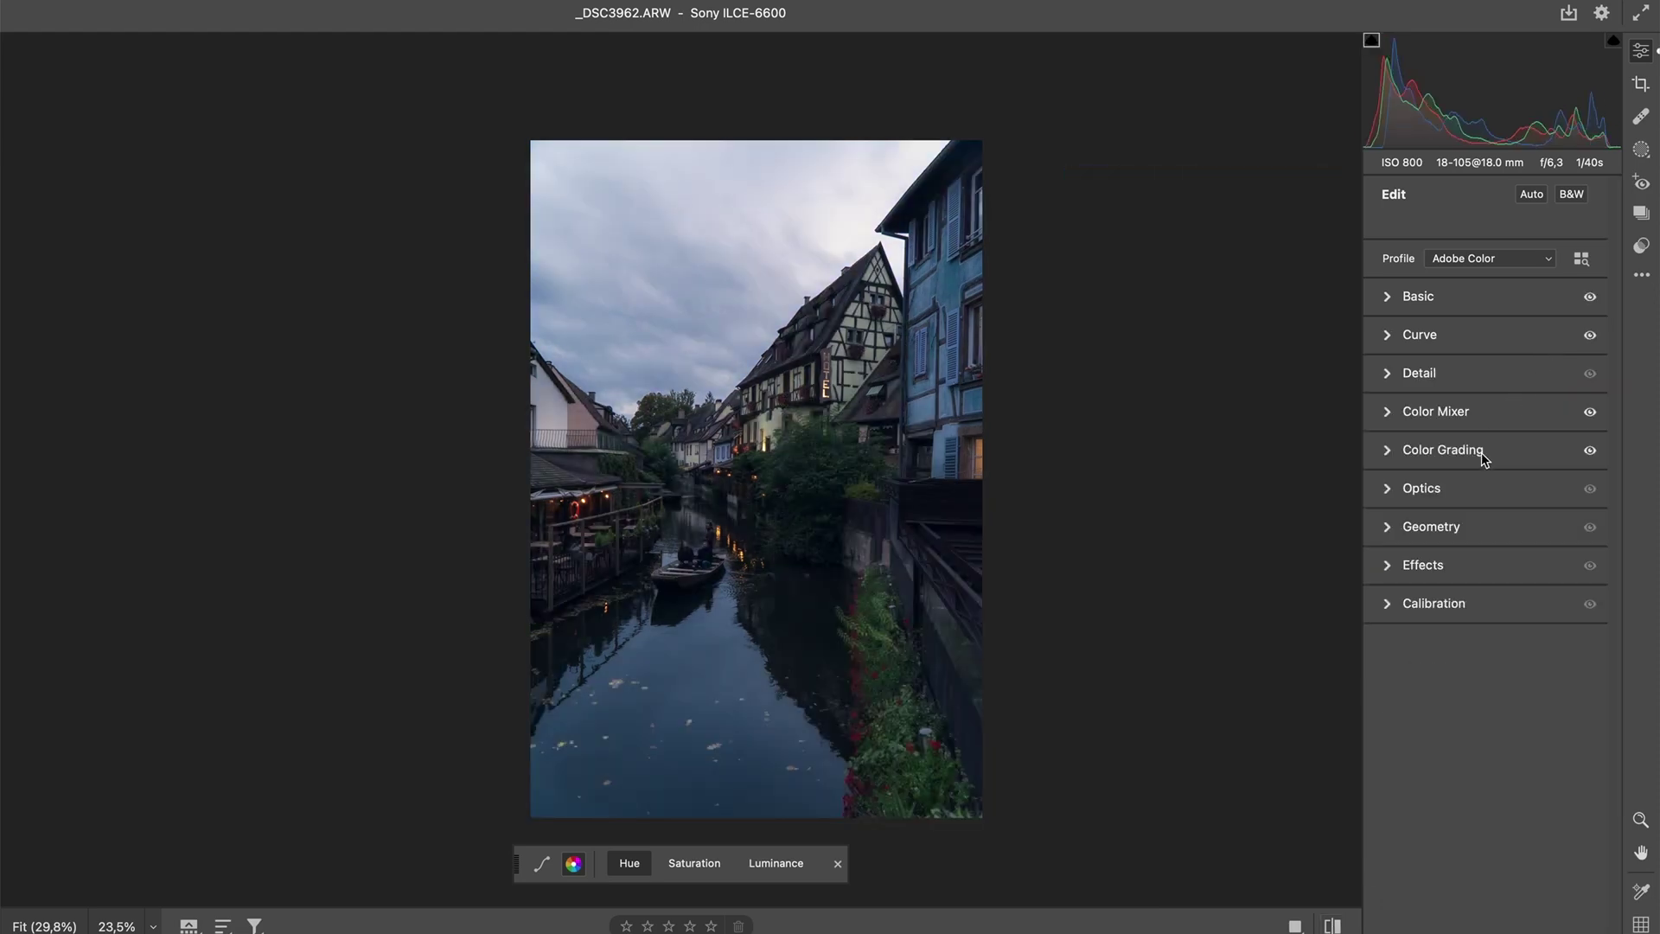
# - Apply Upright Auto perspective correction in the Geometry panel
pyautogui.click(1462, 534)
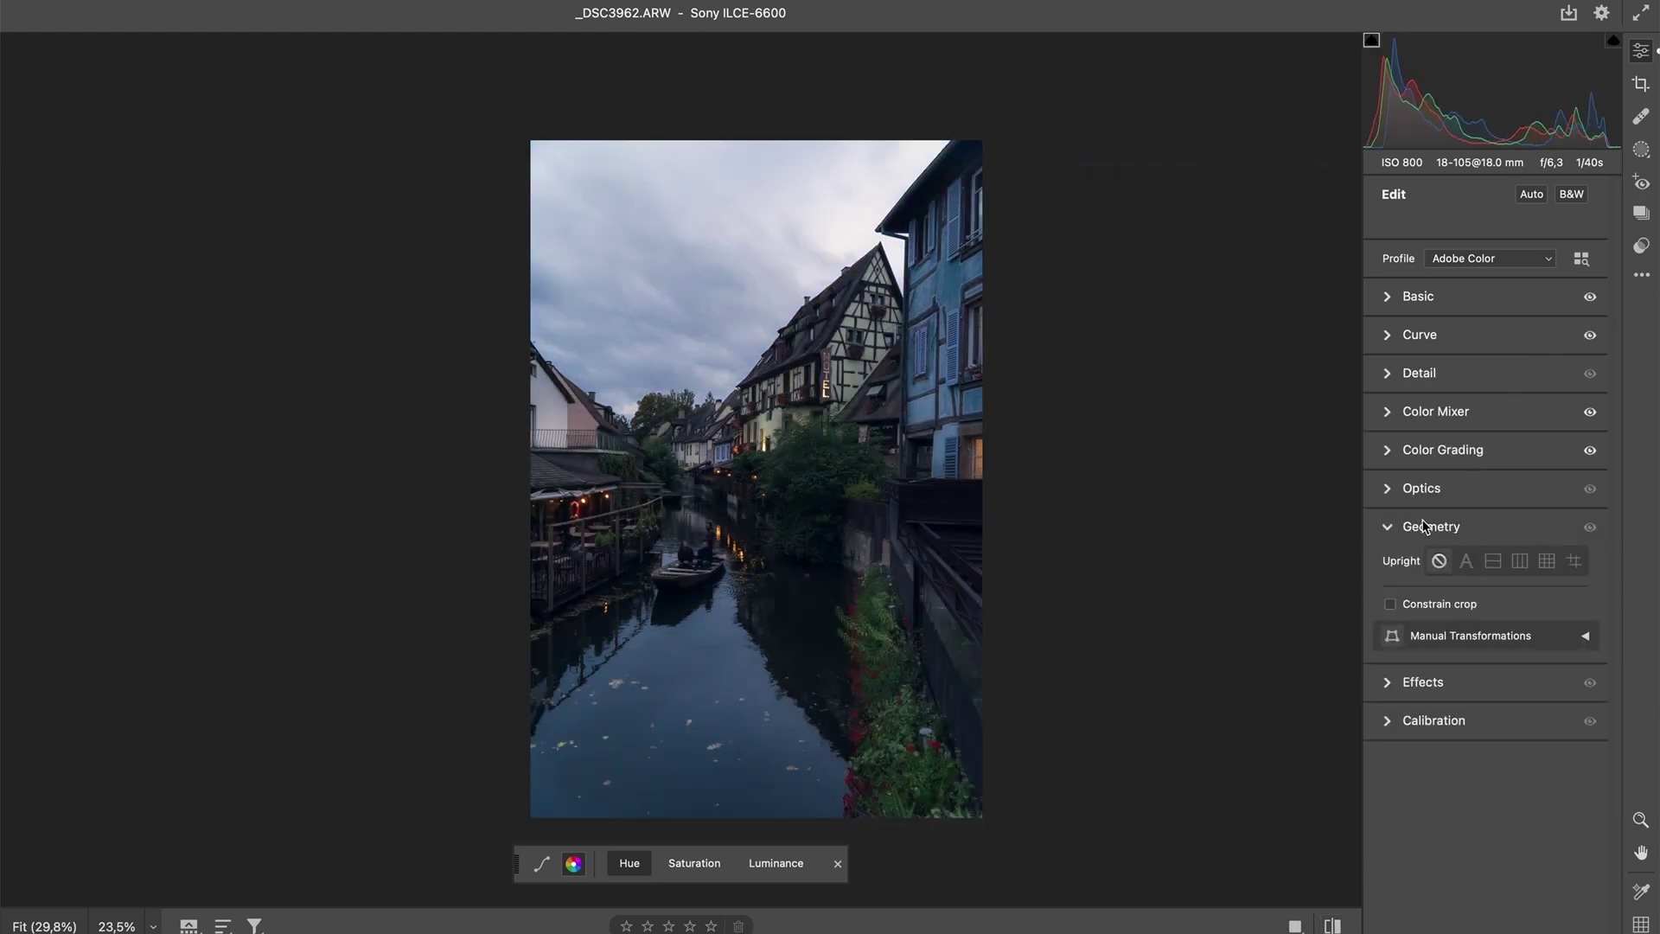
pyautogui.click(1468, 561)
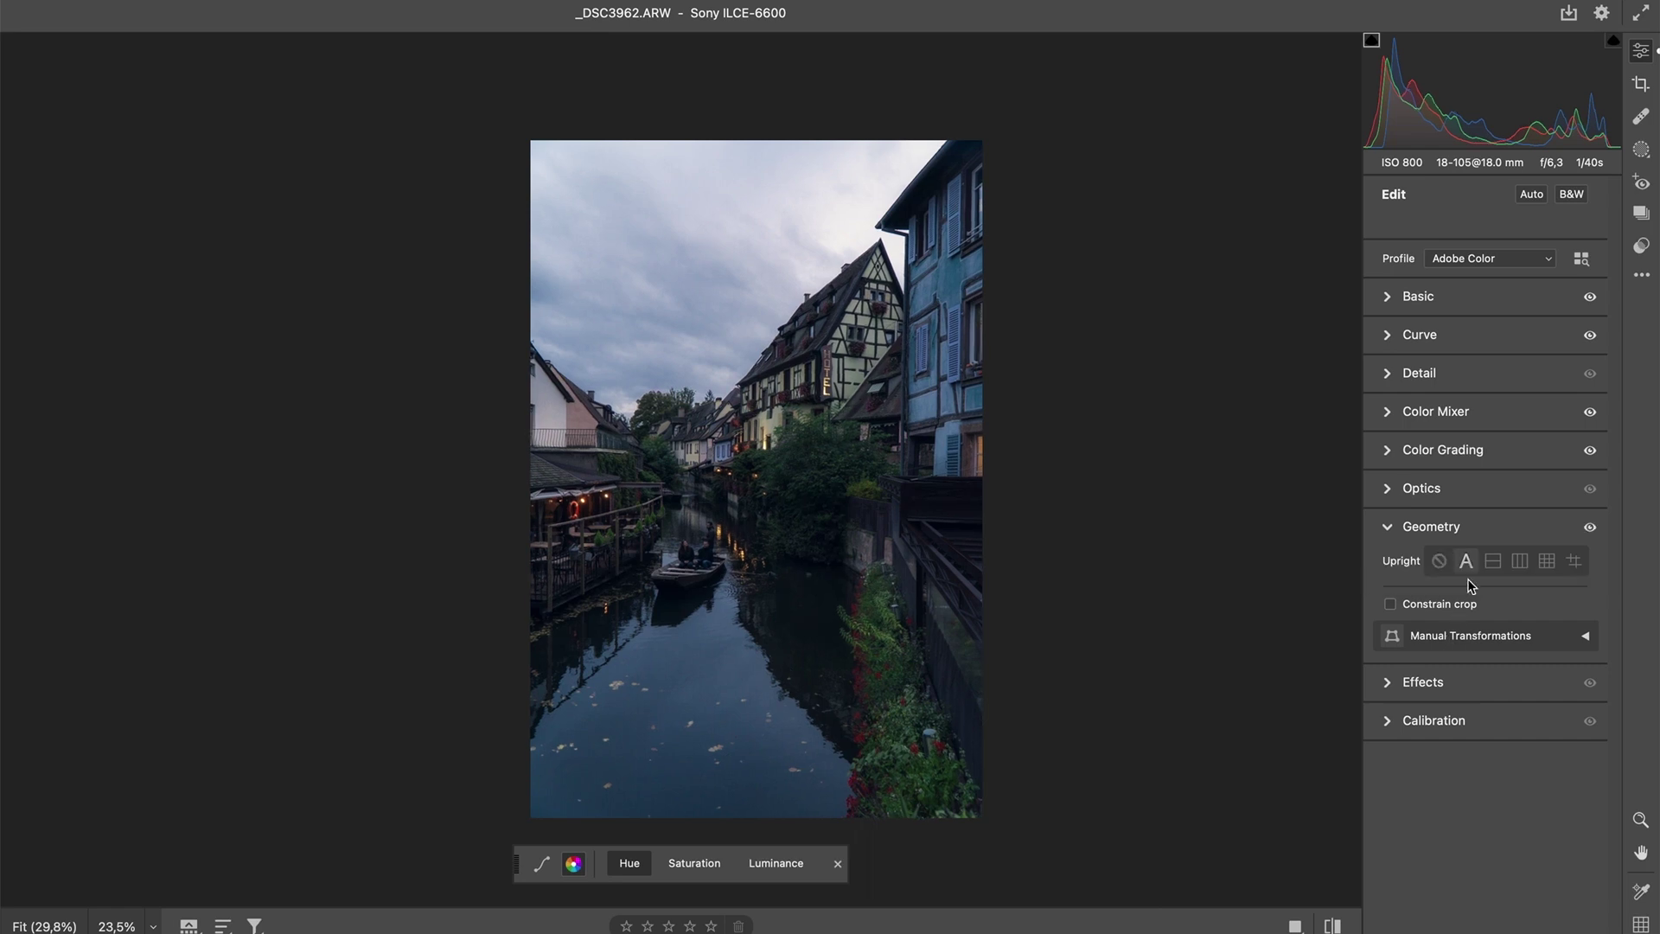
pyautogui.click(1440, 526)
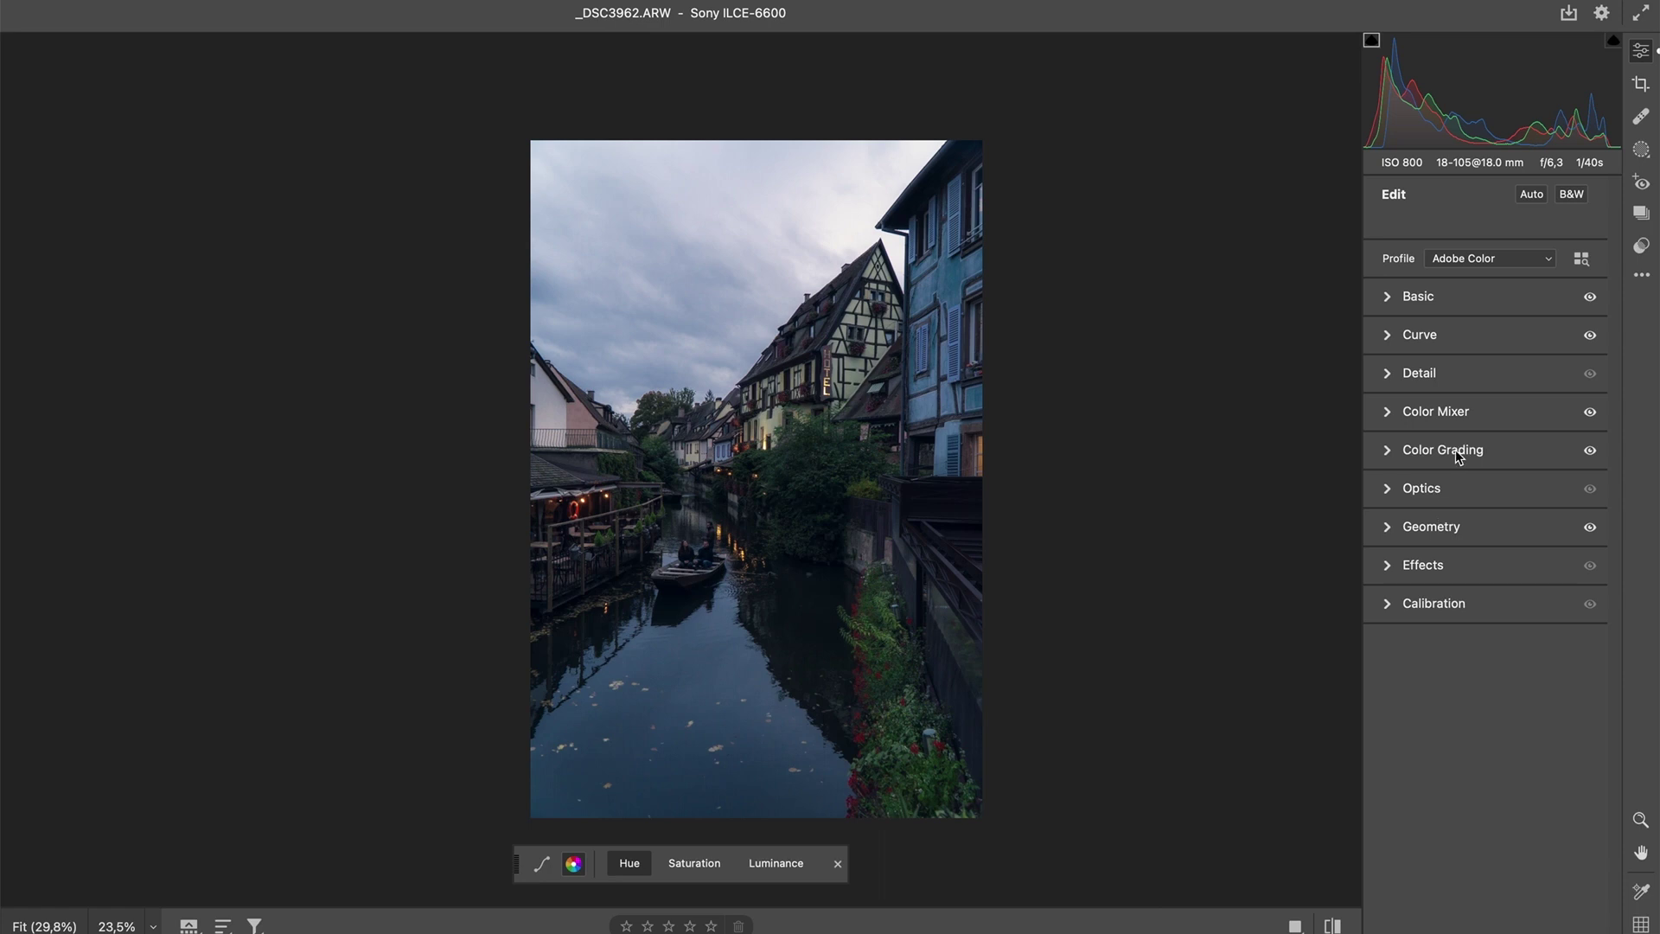
# - Set Vignetting to -13 and lay a linear gradient mask over the lower canal water
pyautogui.click(1447, 566)
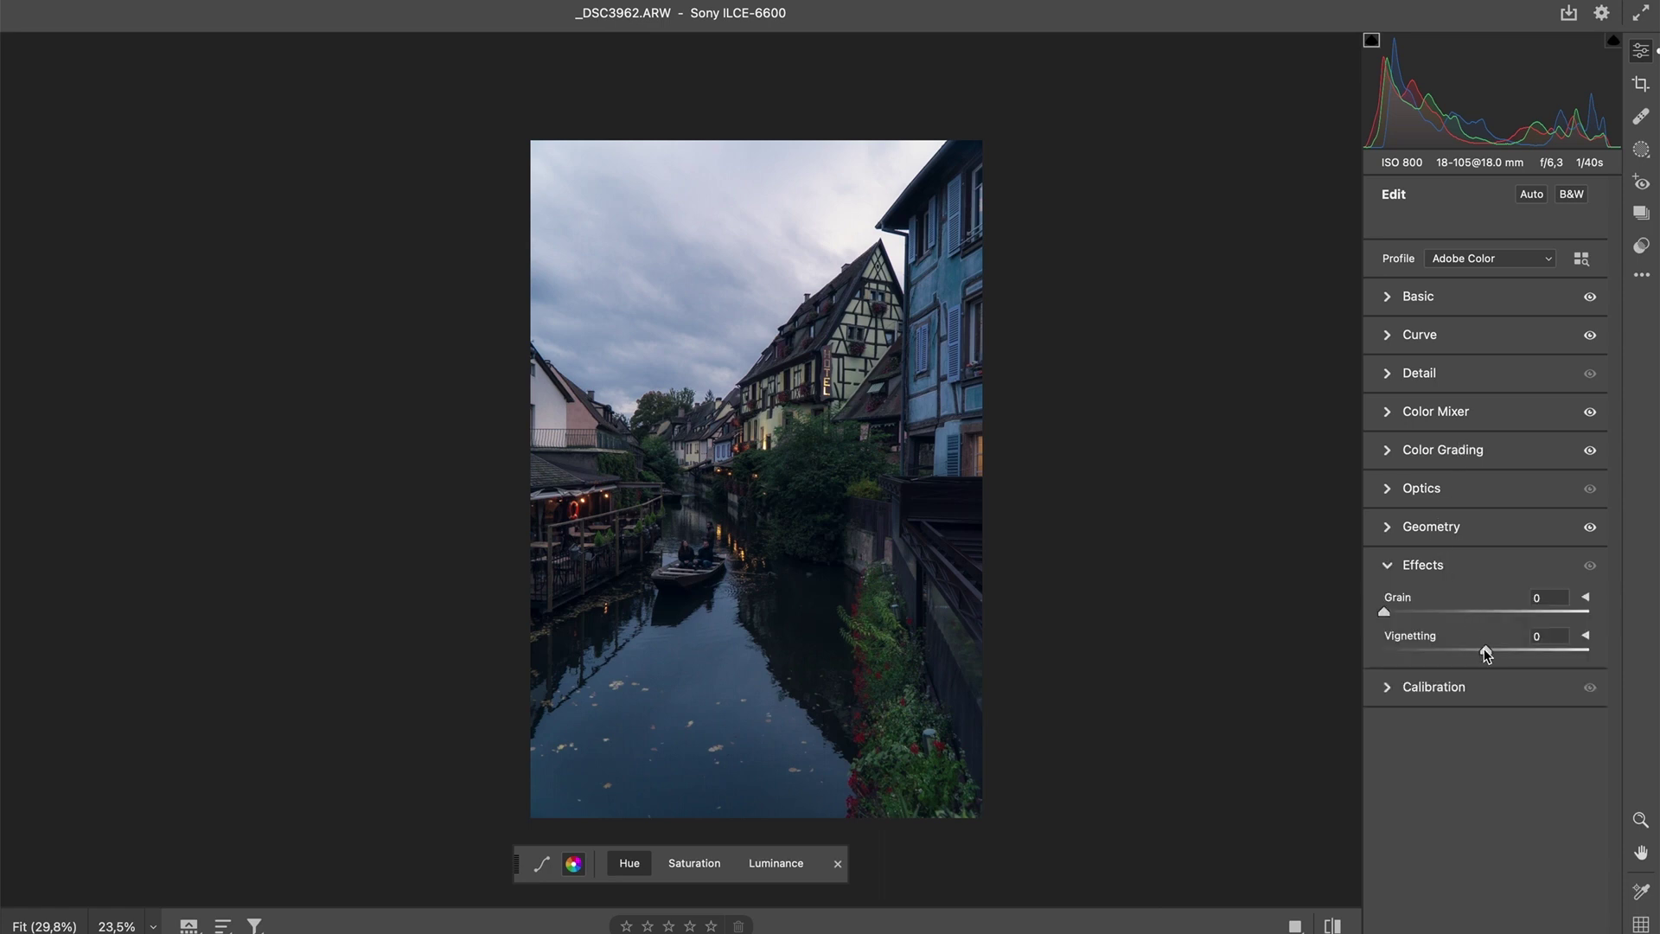
pyautogui.moveTo(1486, 650); pyautogui.dragTo(1473, 653)
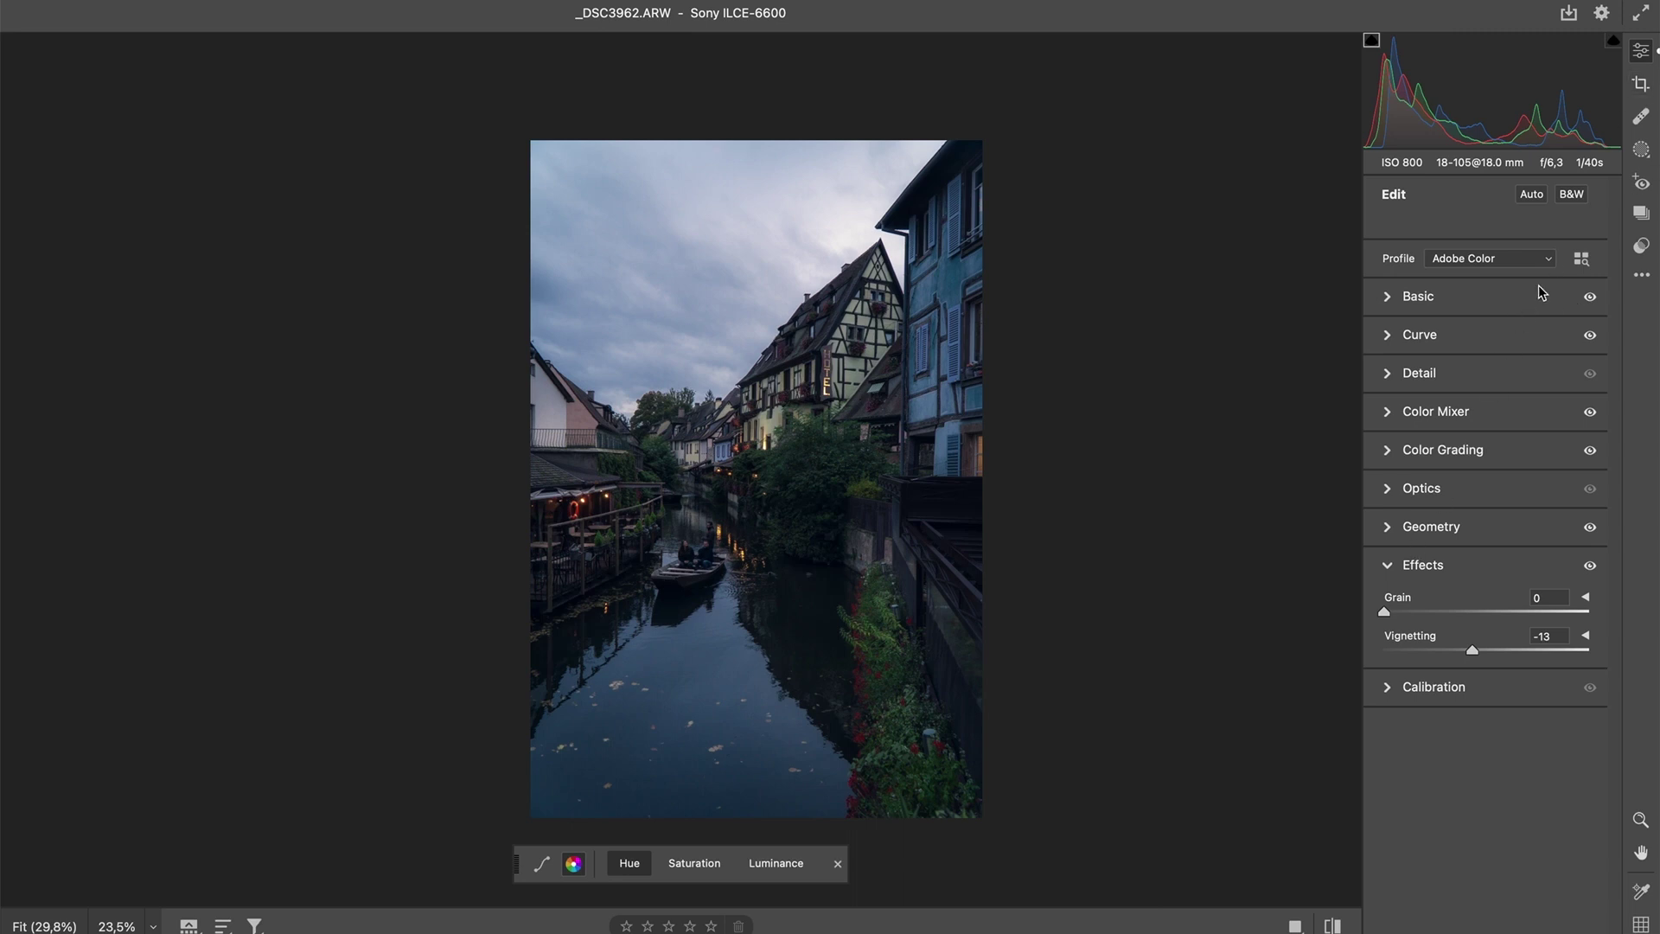
pyautogui.press('g')
pyautogui.moveTo(725, 702); pyautogui.dragTo(759, 540)
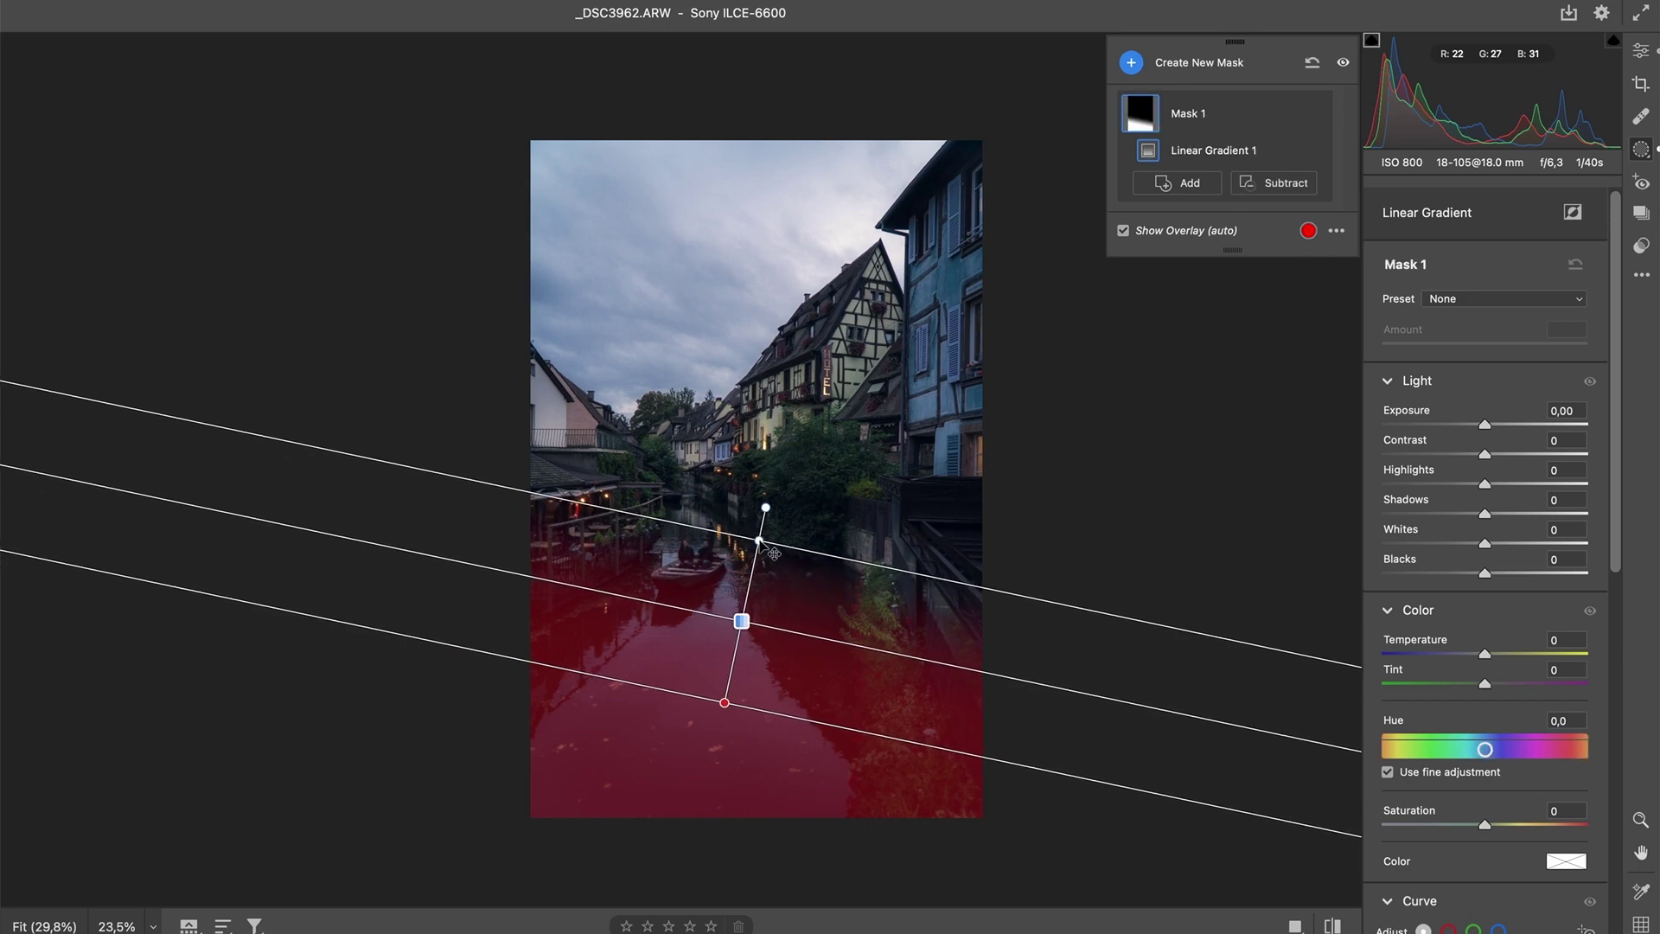
# - Give the canal gradient Exposure -0.40, Temperature -7 and Contrast +17, shifted lower down the canal
pyautogui.click(1122, 231)
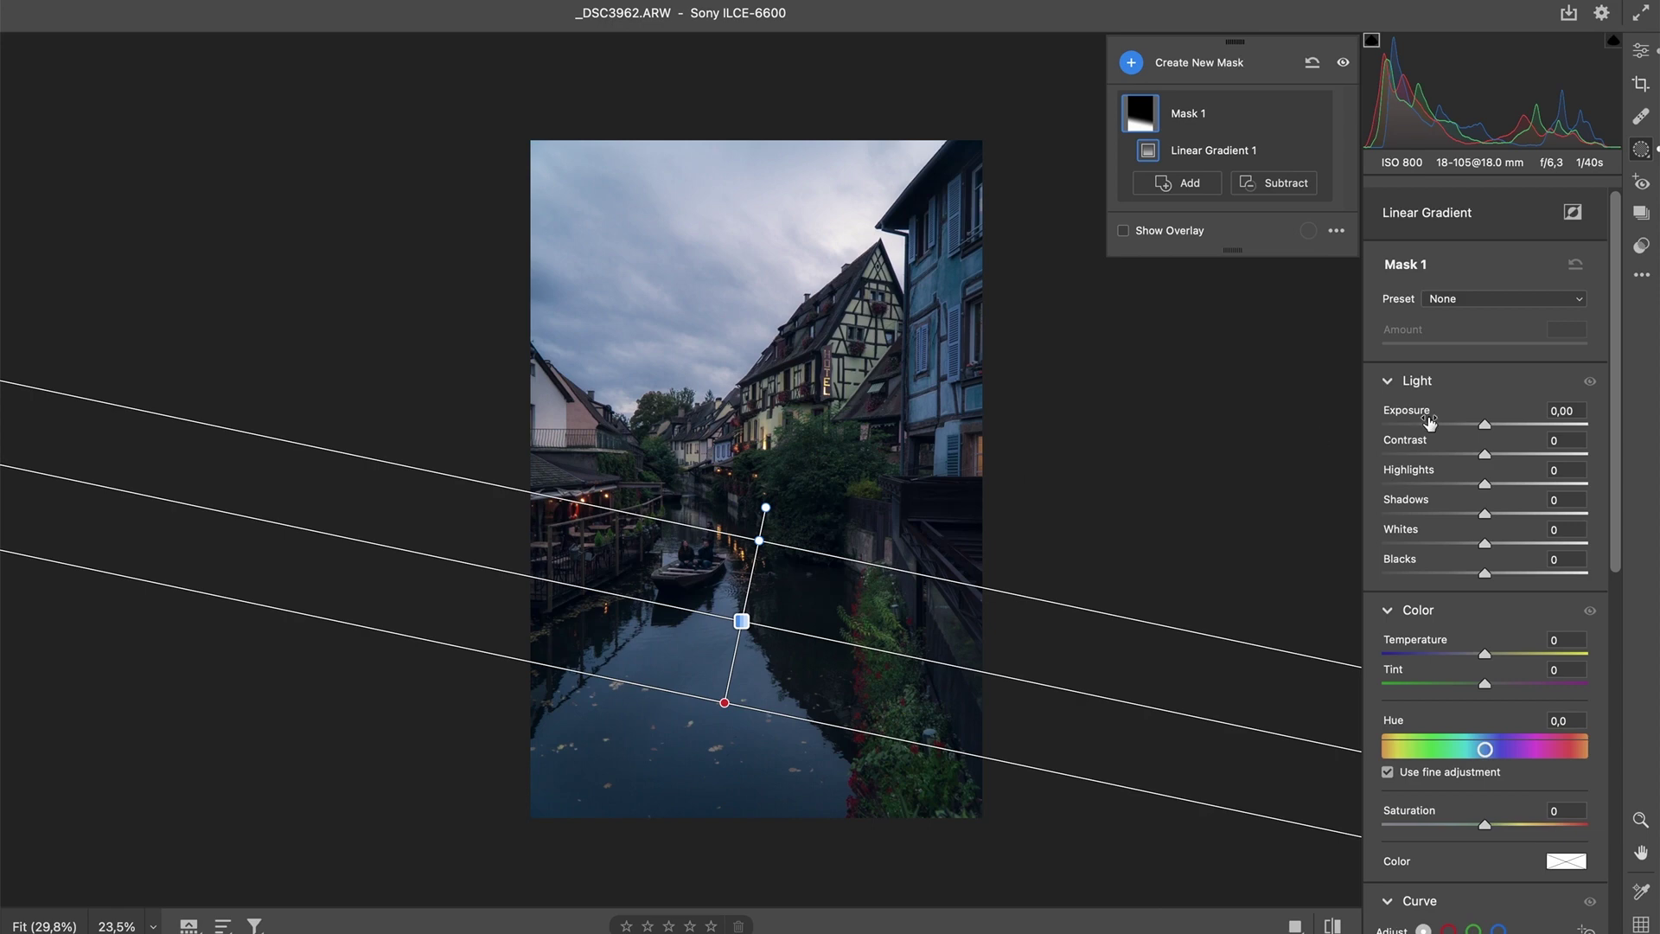
pyautogui.moveTo(1485, 426); pyautogui.dragTo(1475, 424)
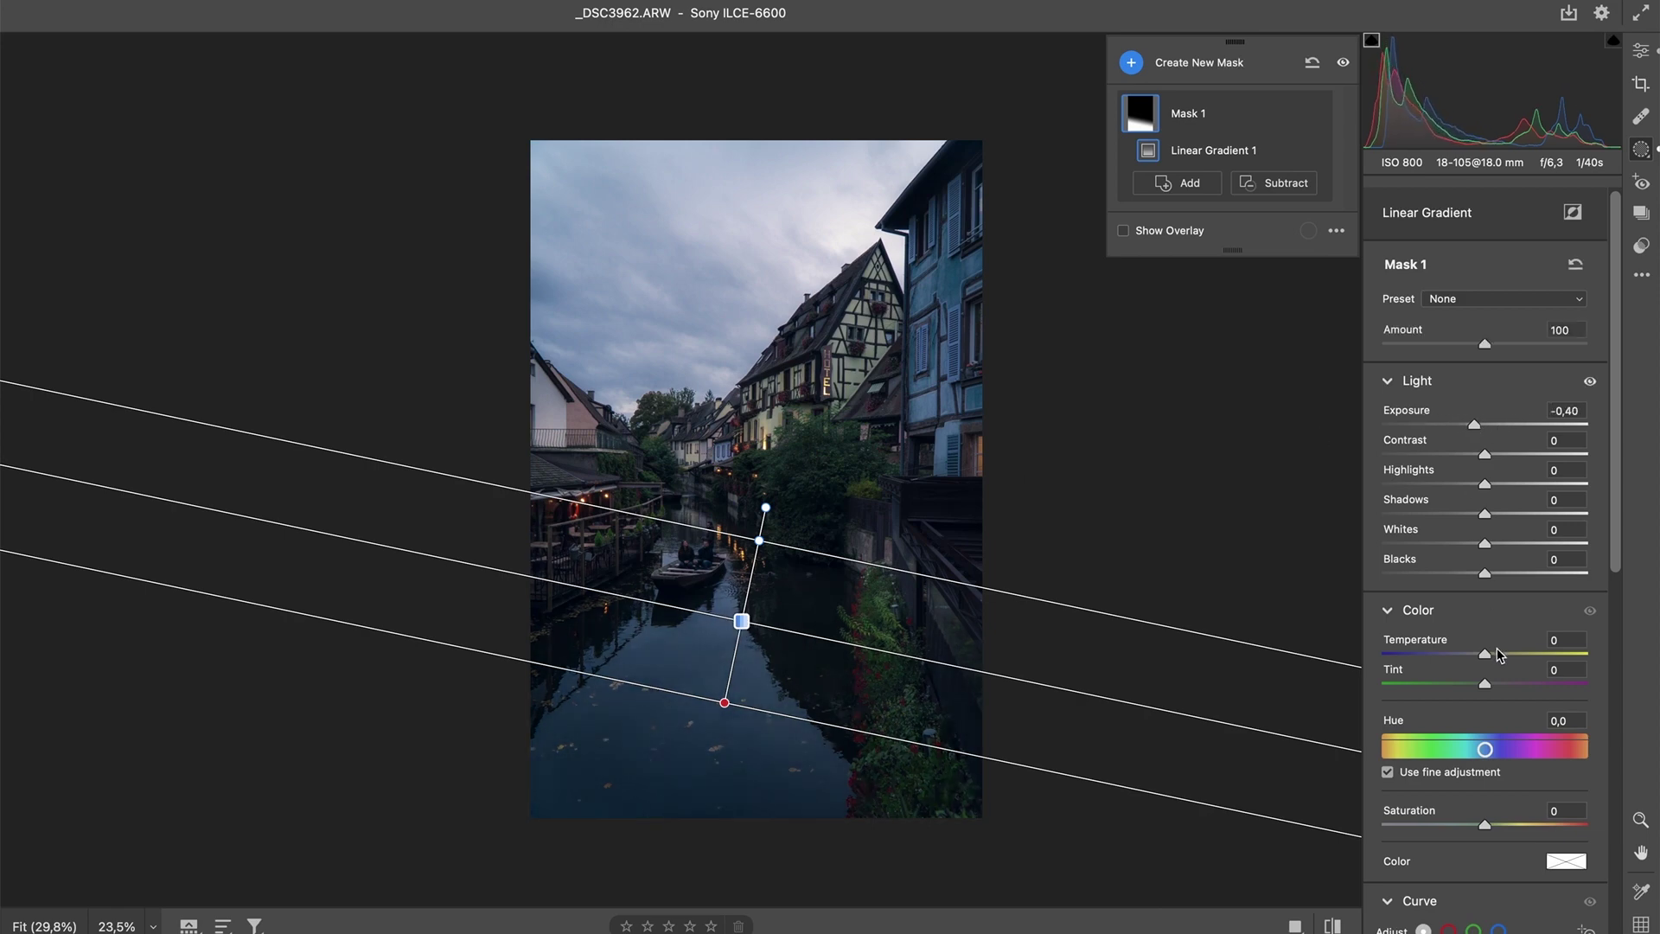
pyautogui.moveTo(1485, 655); pyautogui.dragTo(1479, 655)
pyautogui.moveTo(1485, 454); pyautogui.dragTo(1503, 448)
pyautogui.moveTo(742, 621); pyautogui.dragTo(706, 663)
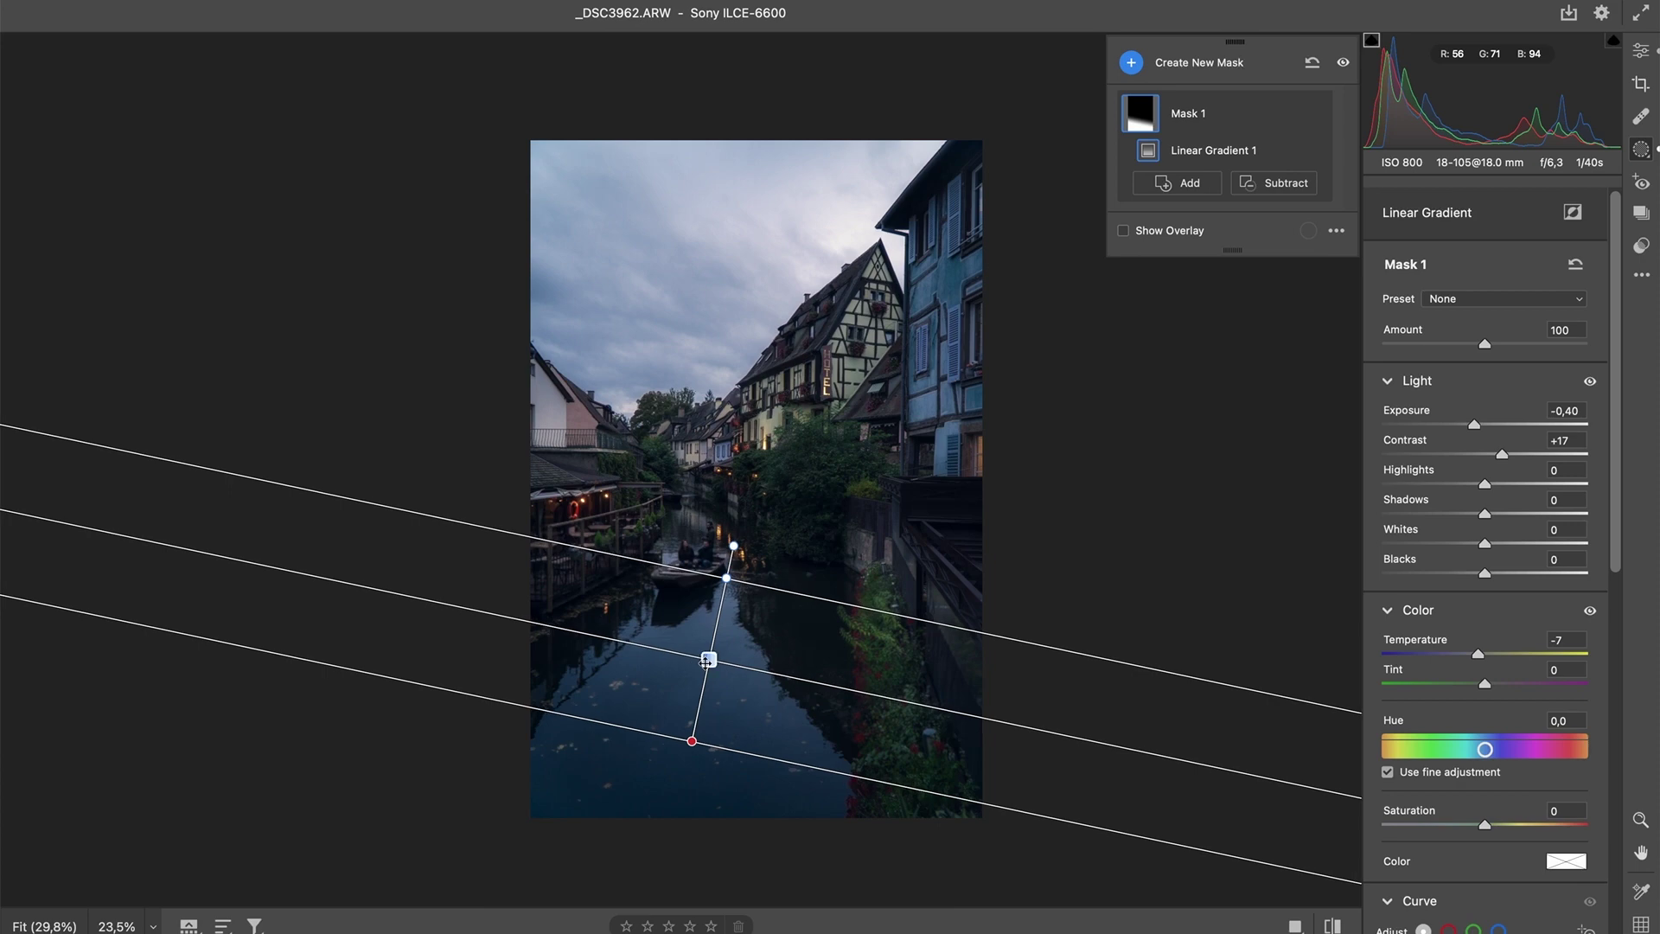
# - Add a second linear gradient on the sky with Exposure -0.80, Contrast +11, Saturation -25
pyautogui.click(1197, 78)
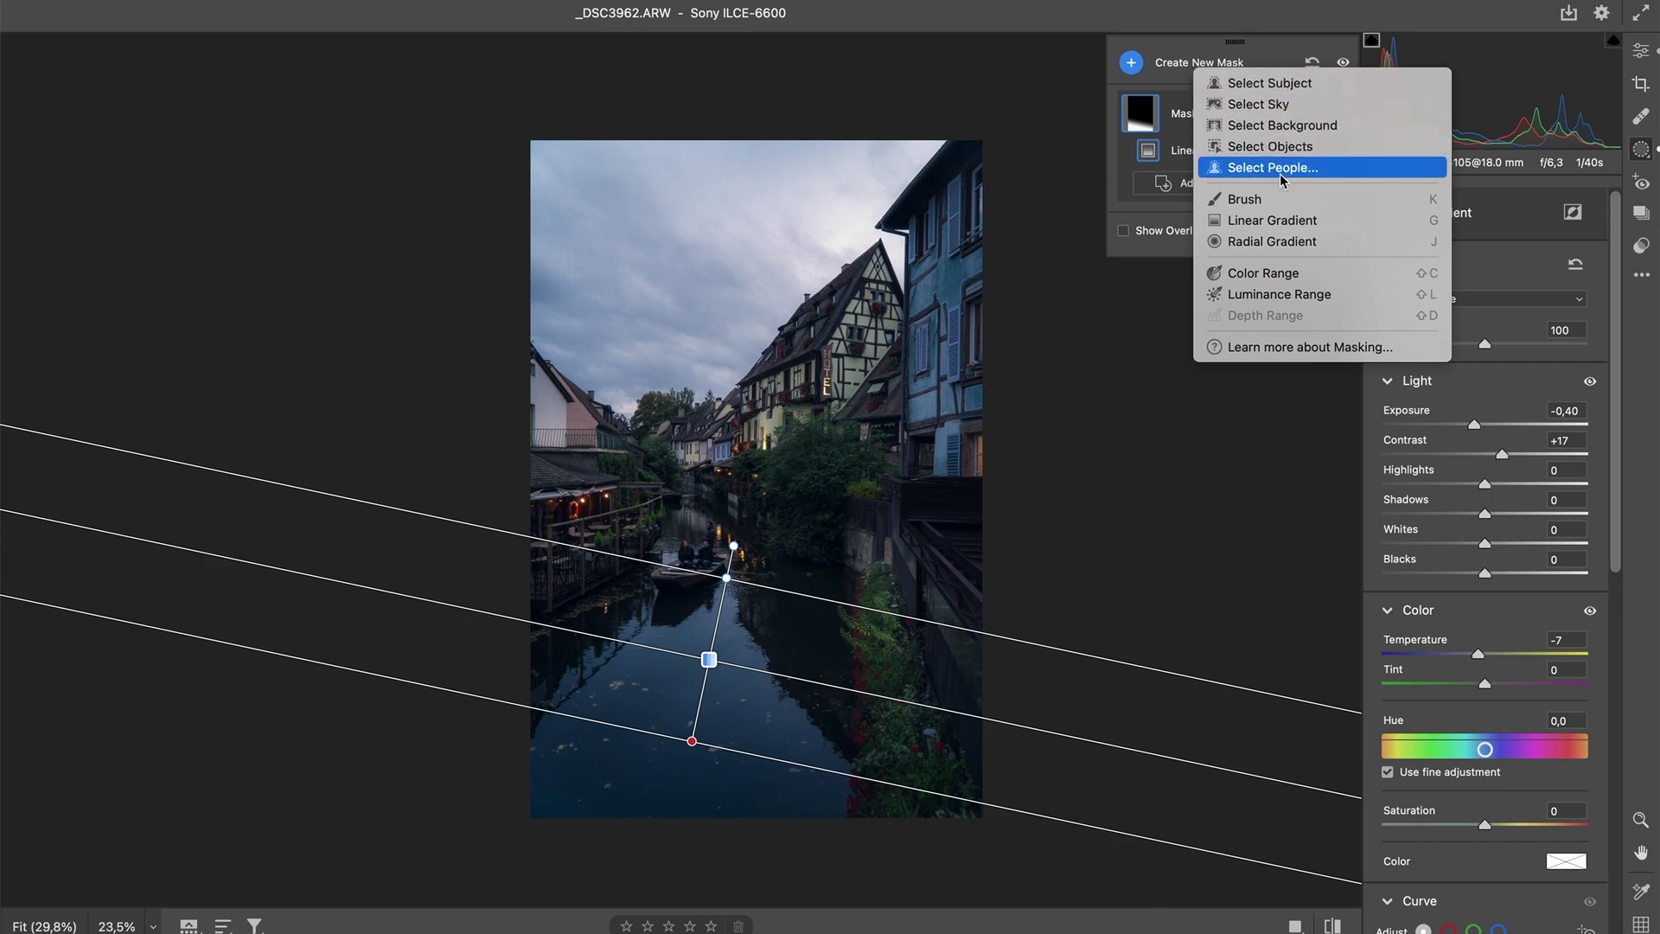
pyautogui.click(1286, 219)
pyautogui.moveTo(726, 142); pyautogui.dragTo(785, 368)
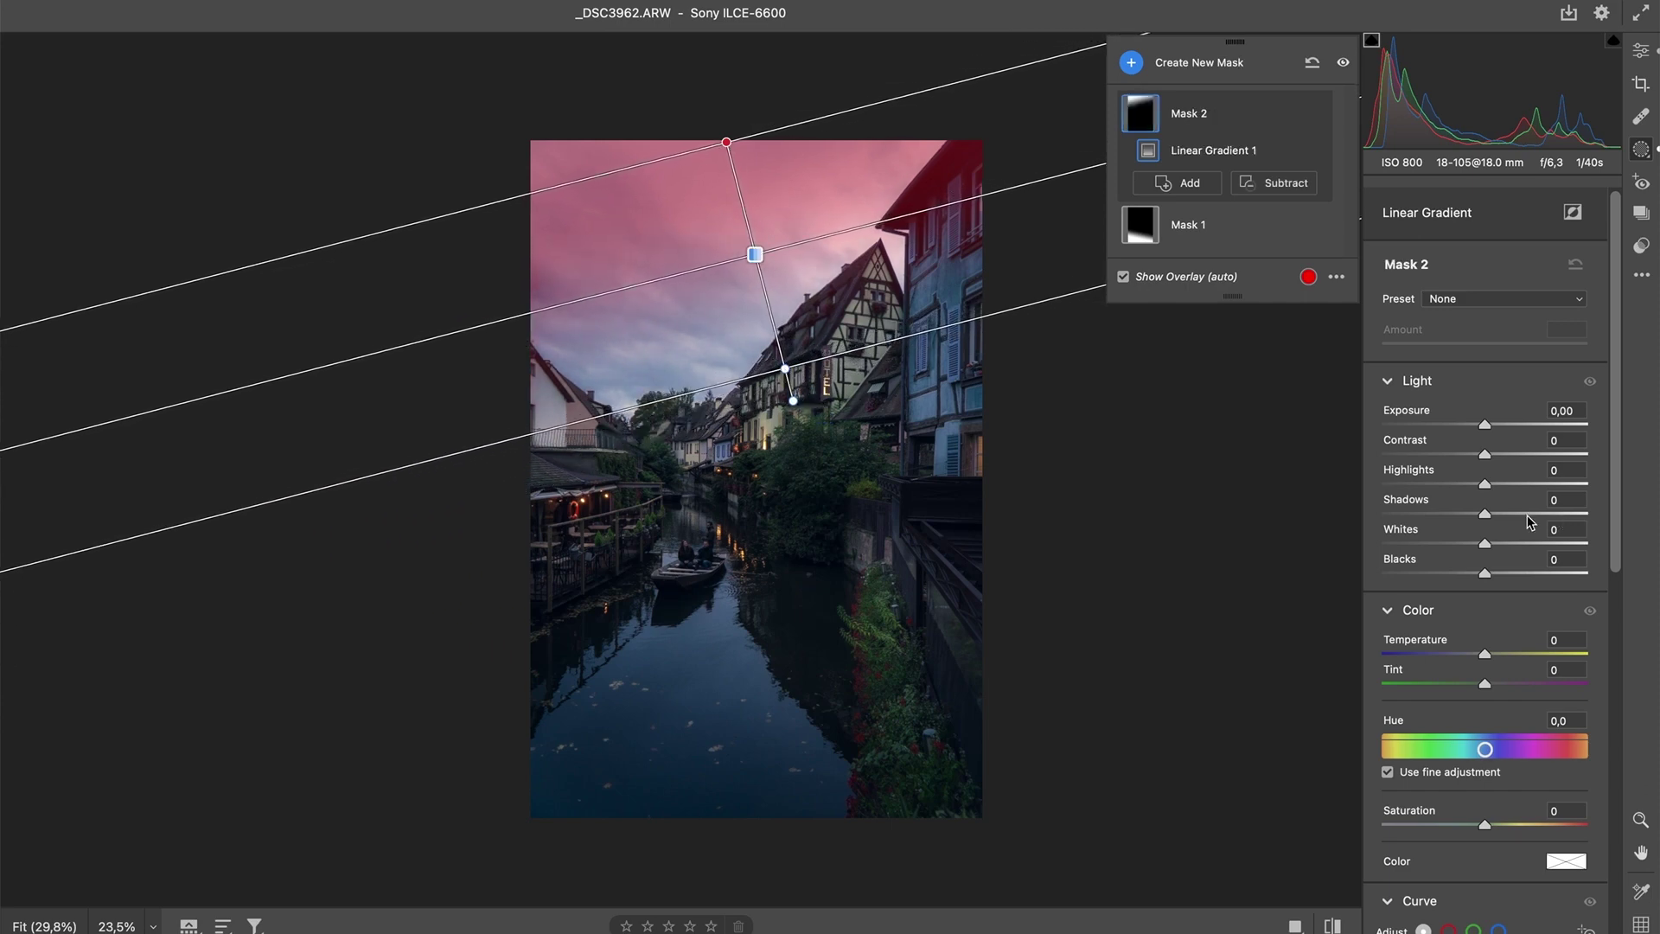
pyautogui.click(1123, 277)
pyautogui.moveTo(1485, 425)
pyautogui.mouseDown()
pyautogui.moveTo(1470, 428)
pyautogui.moveTo(1498, 452)
pyautogui.mouseUp()
pyautogui.moveTo(1485, 825); pyautogui.dragTo(1460, 825)
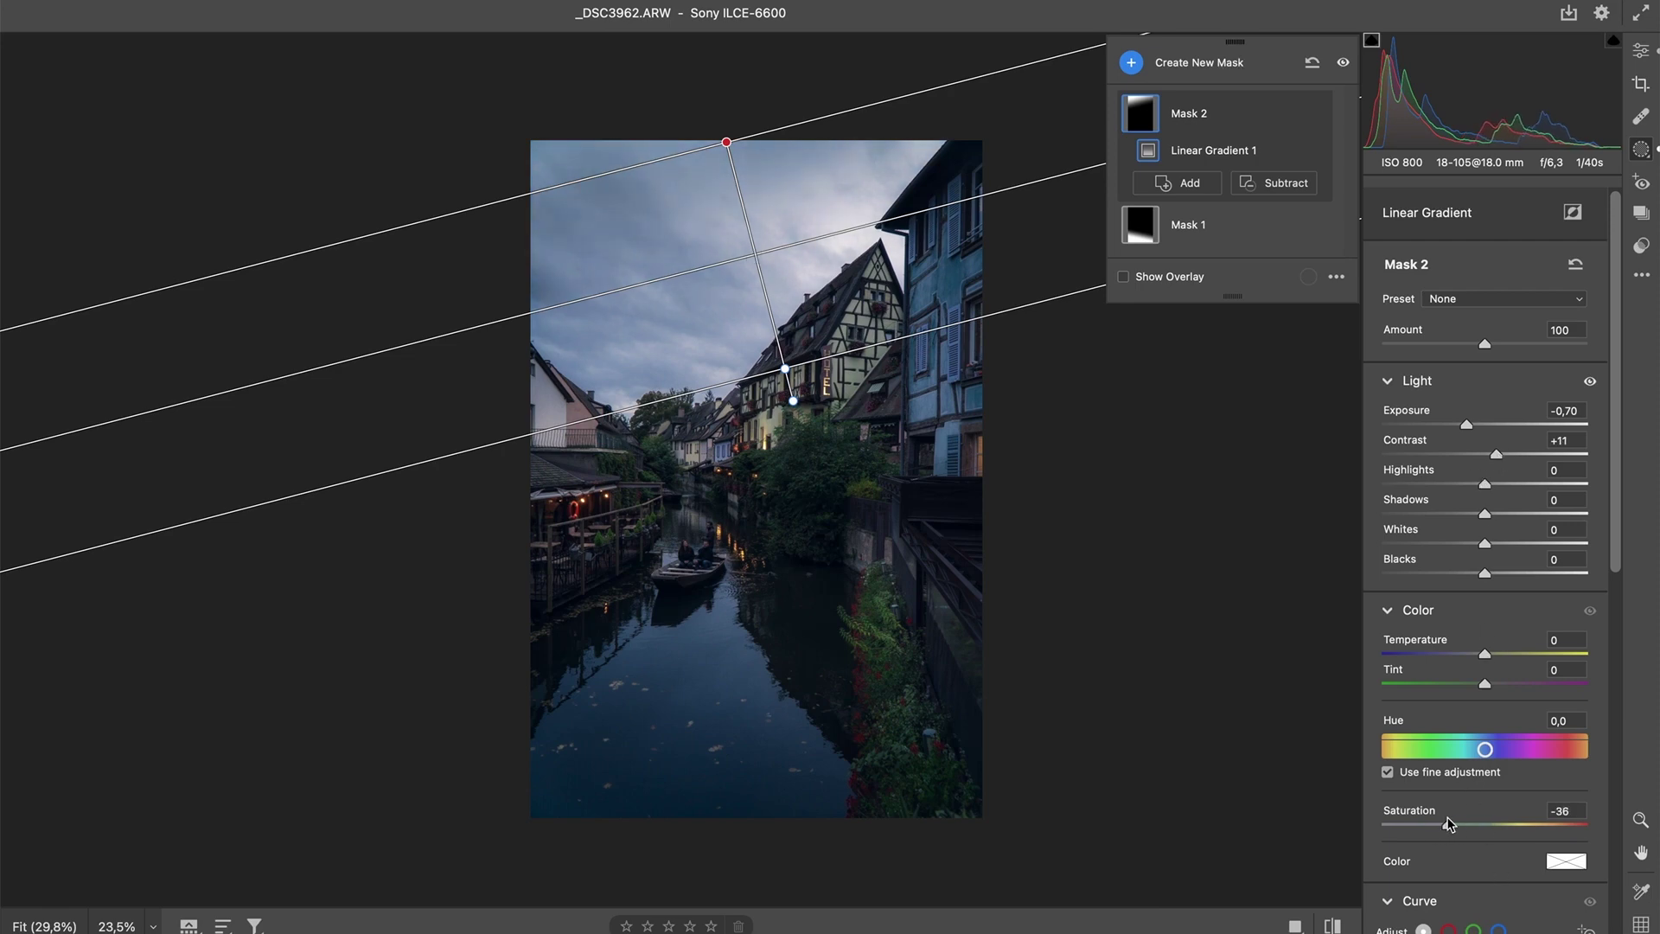
pyautogui.moveTo(1467, 424); pyautogui.dragTo(1464, 425)
pyautogui.click(1334, 928)
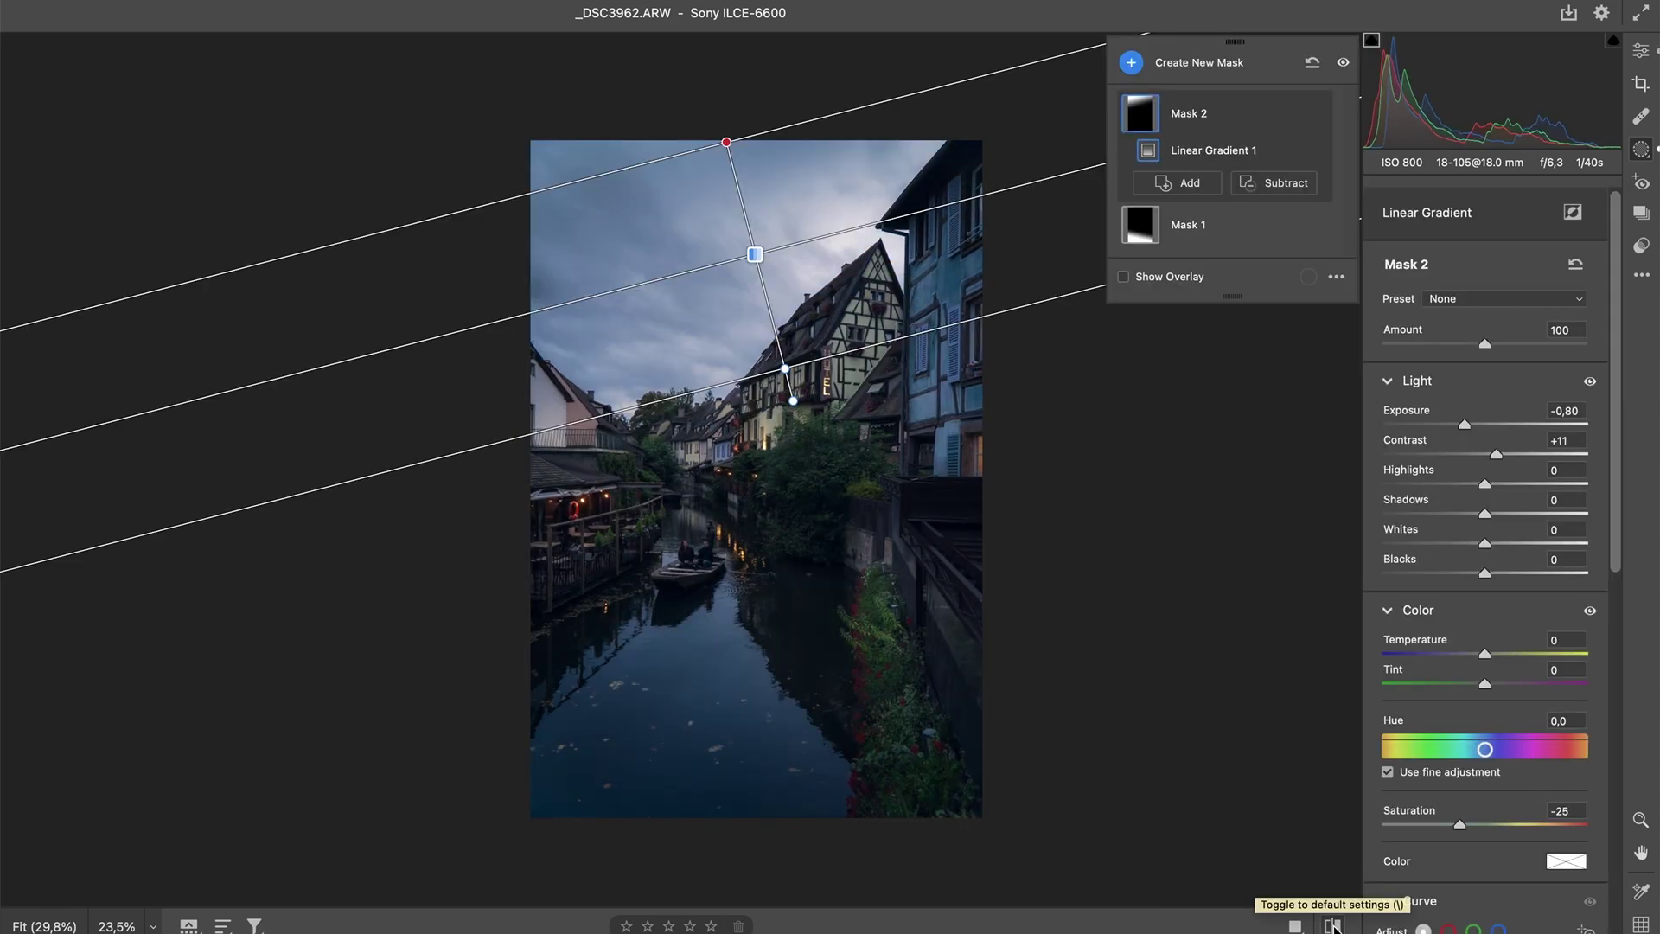
pyautogui.click(1206, 62)
# - Draw a rotated radial gradient ellipse around the central houses over the canal
pyautogui.click(1369, 232)
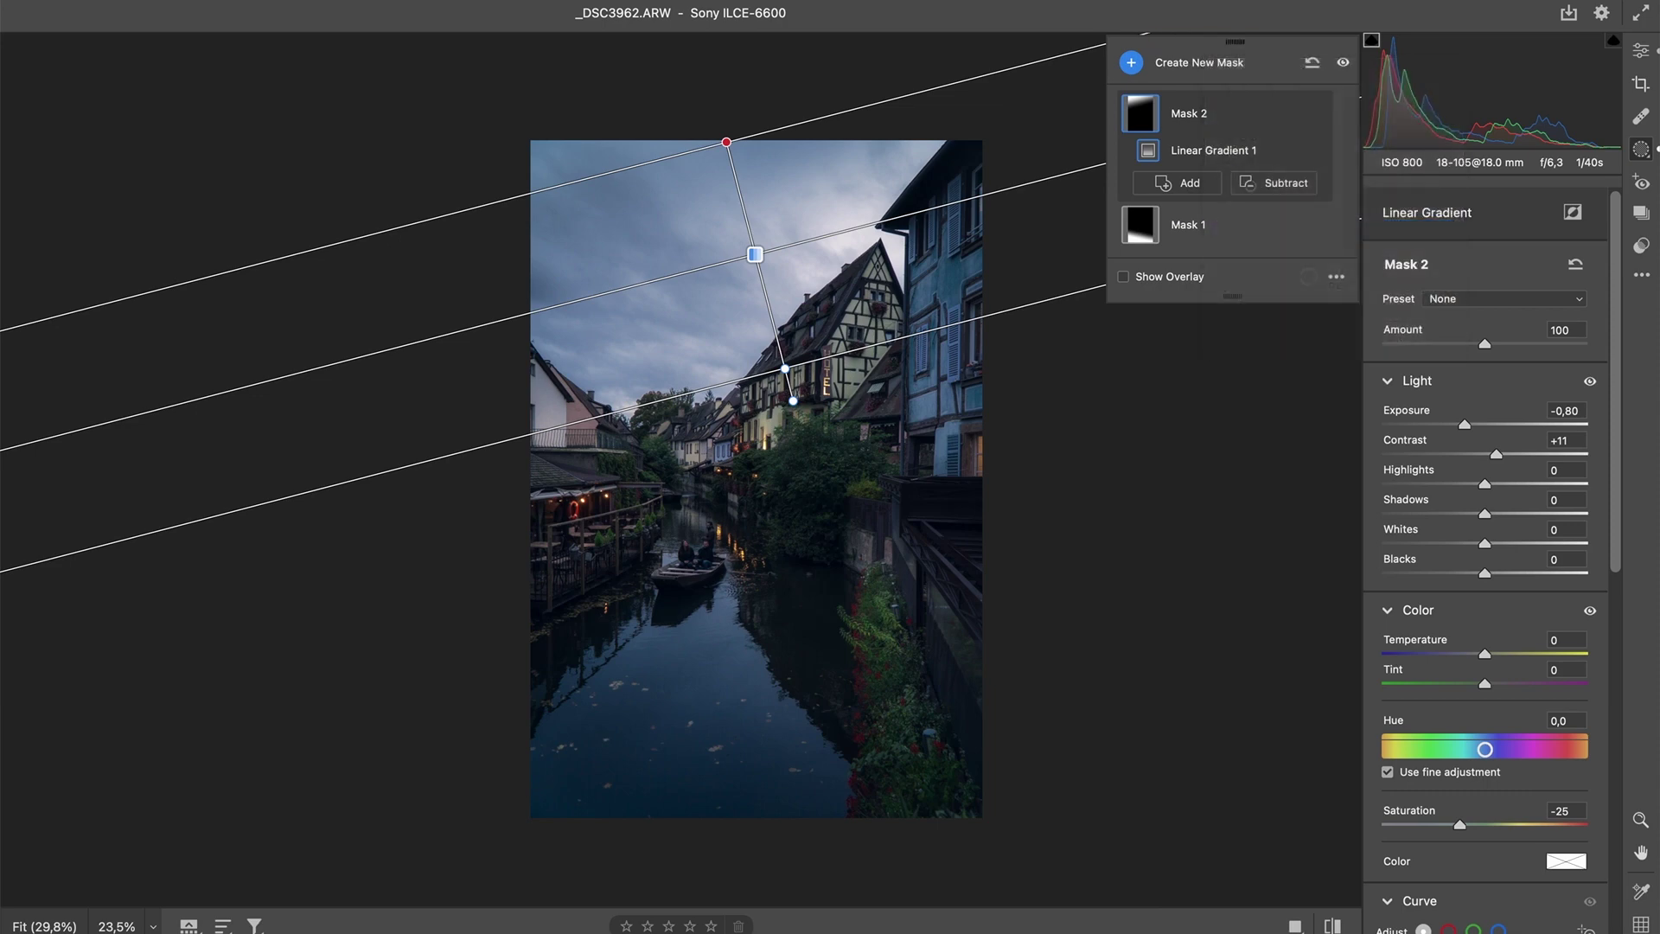
pyautogui.moveTo(786, 407); pyautogui.dragTo(888, 544)
pyautogui.moveTo(914, 271); pyautogui.dragTo(955, 344)
pyautogui.moveTo(786, 401); pyautogui.dragTo(782, 464)
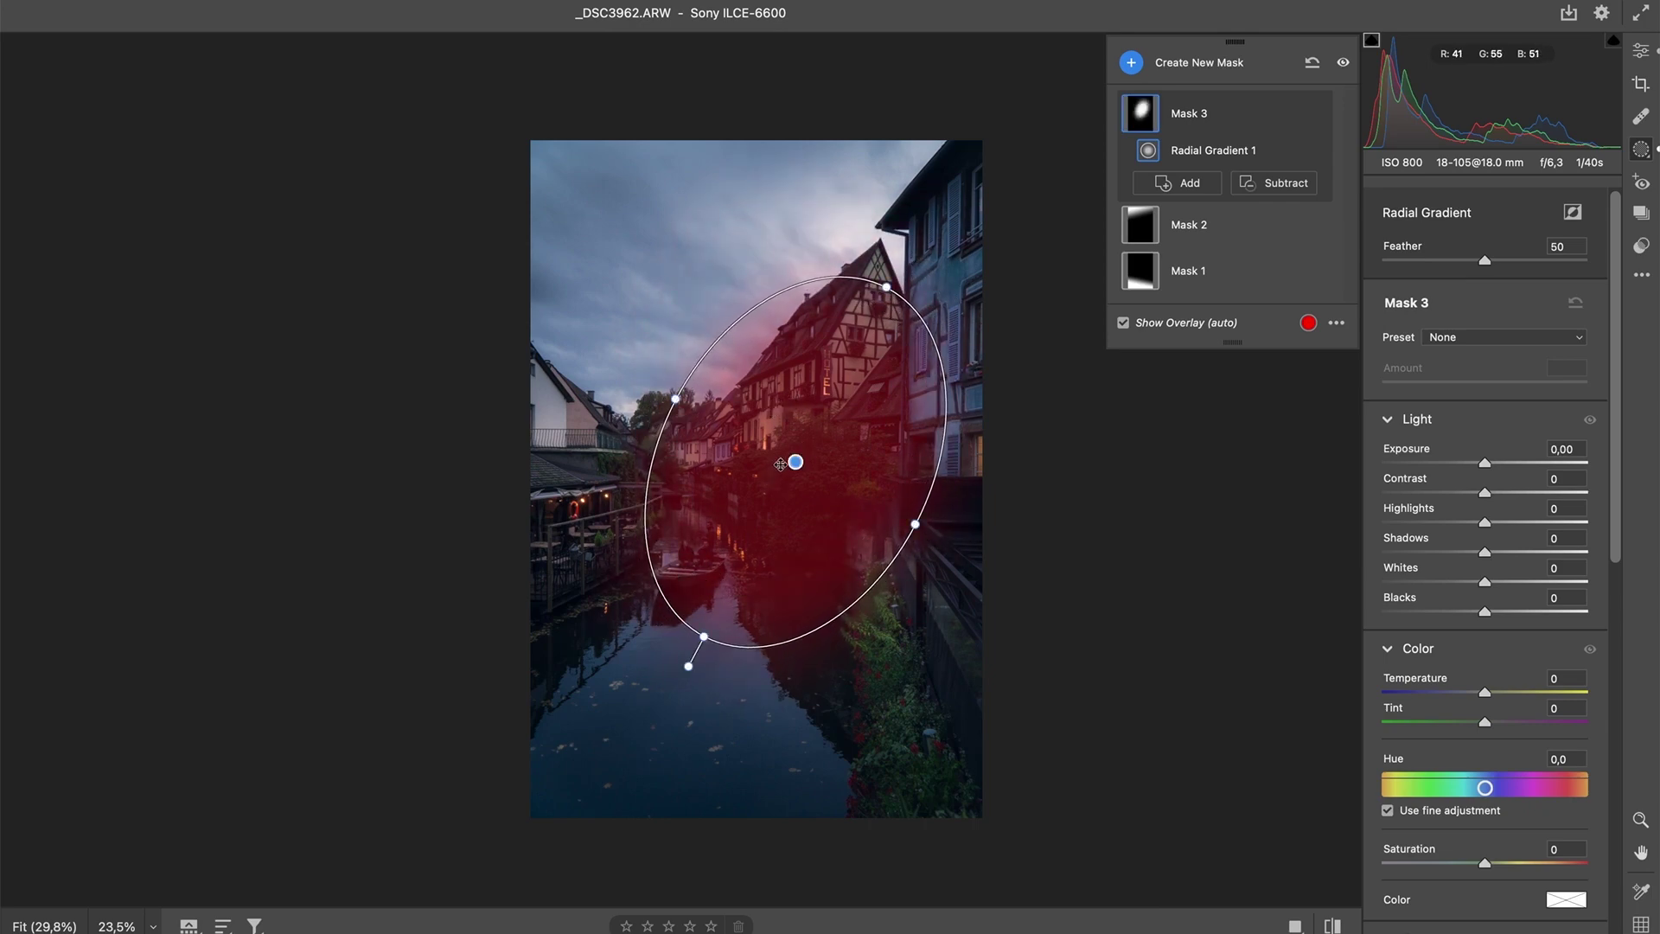
# - Set the radial mask to Exposure +0.40, Temperature +19 and Clarity -29, then exit Masking
pyautogui.click(1126, 322)
pyautogui.moveTo(1494, 698); pyautogui.dragTo(1499, 695)
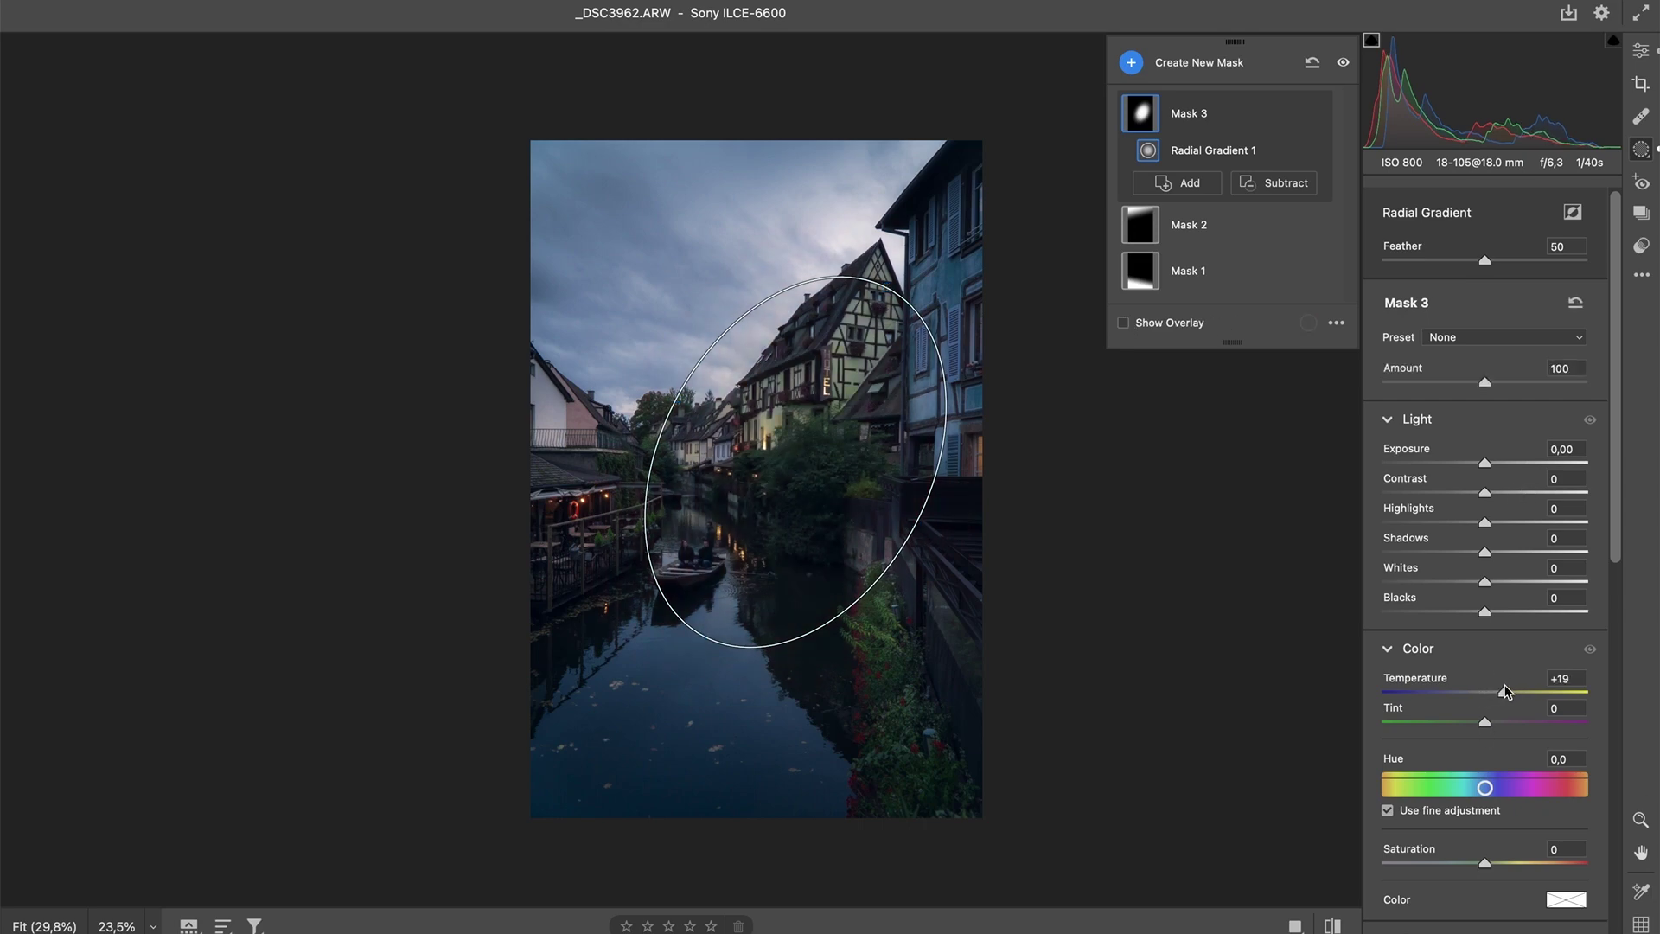
pyautogui.moveTo(1484, 464); pyautogui.dragTo(1491, 467)
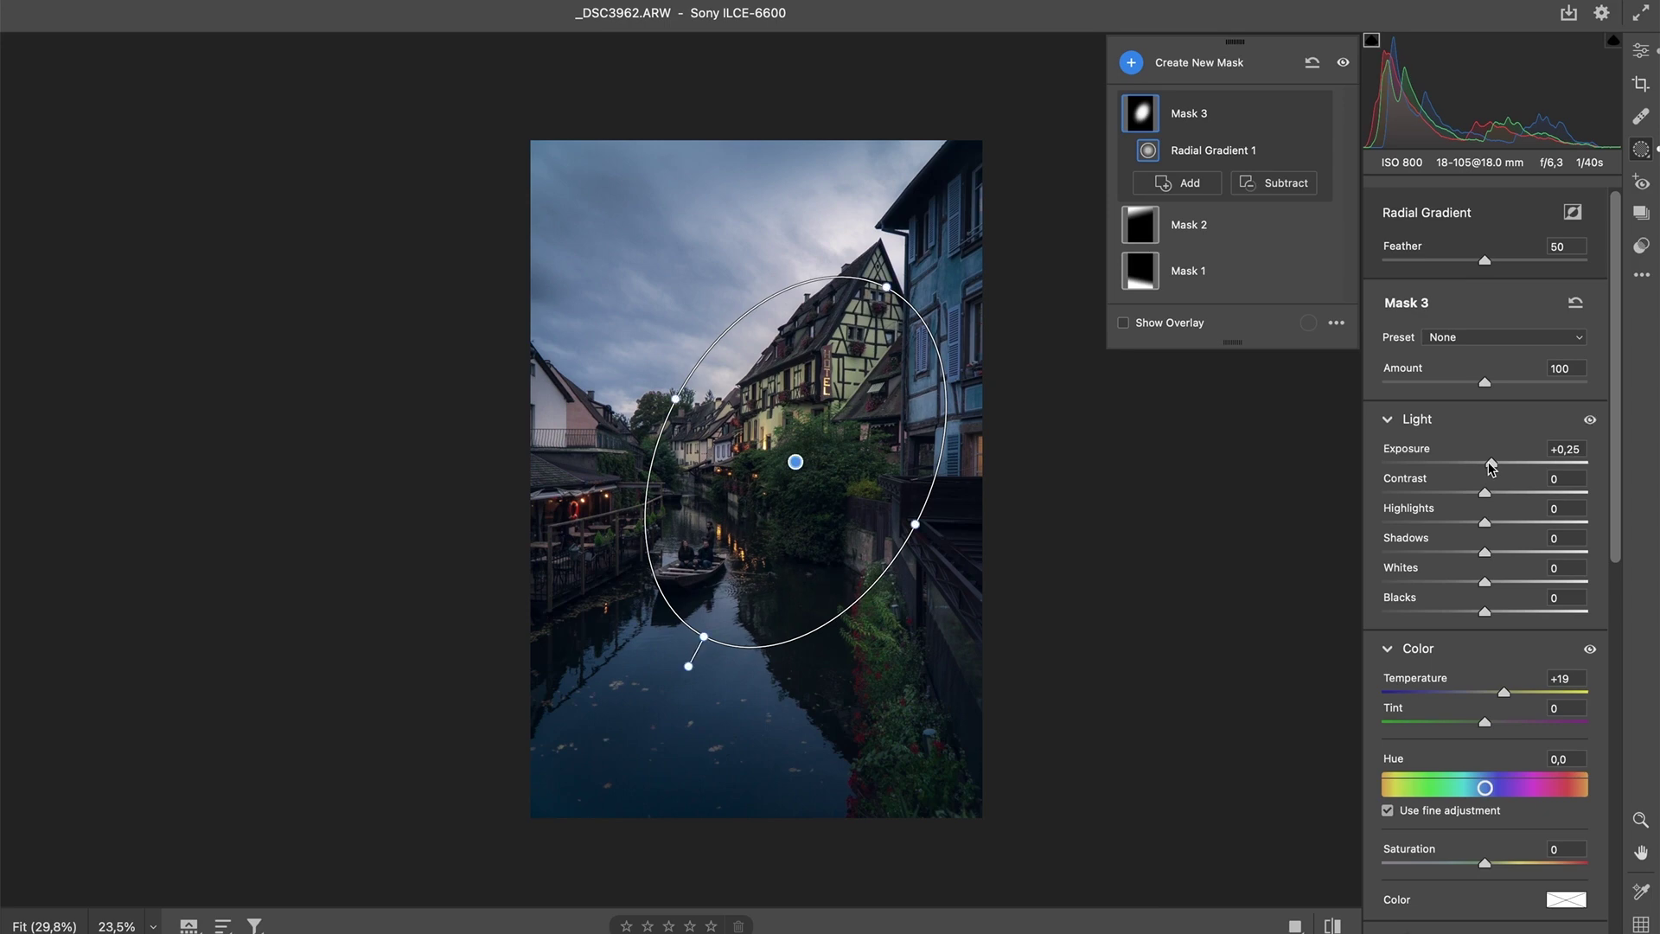
pyautogui.scroll(-10, 1491, 467)
pyautogui.moveTo(1485, 807)
pyautogui.mouseDown()
pyautogui.moveTo(1455, 807)
pyautogui.moveTo(1470, 784)
pyautogui.mouseUp()
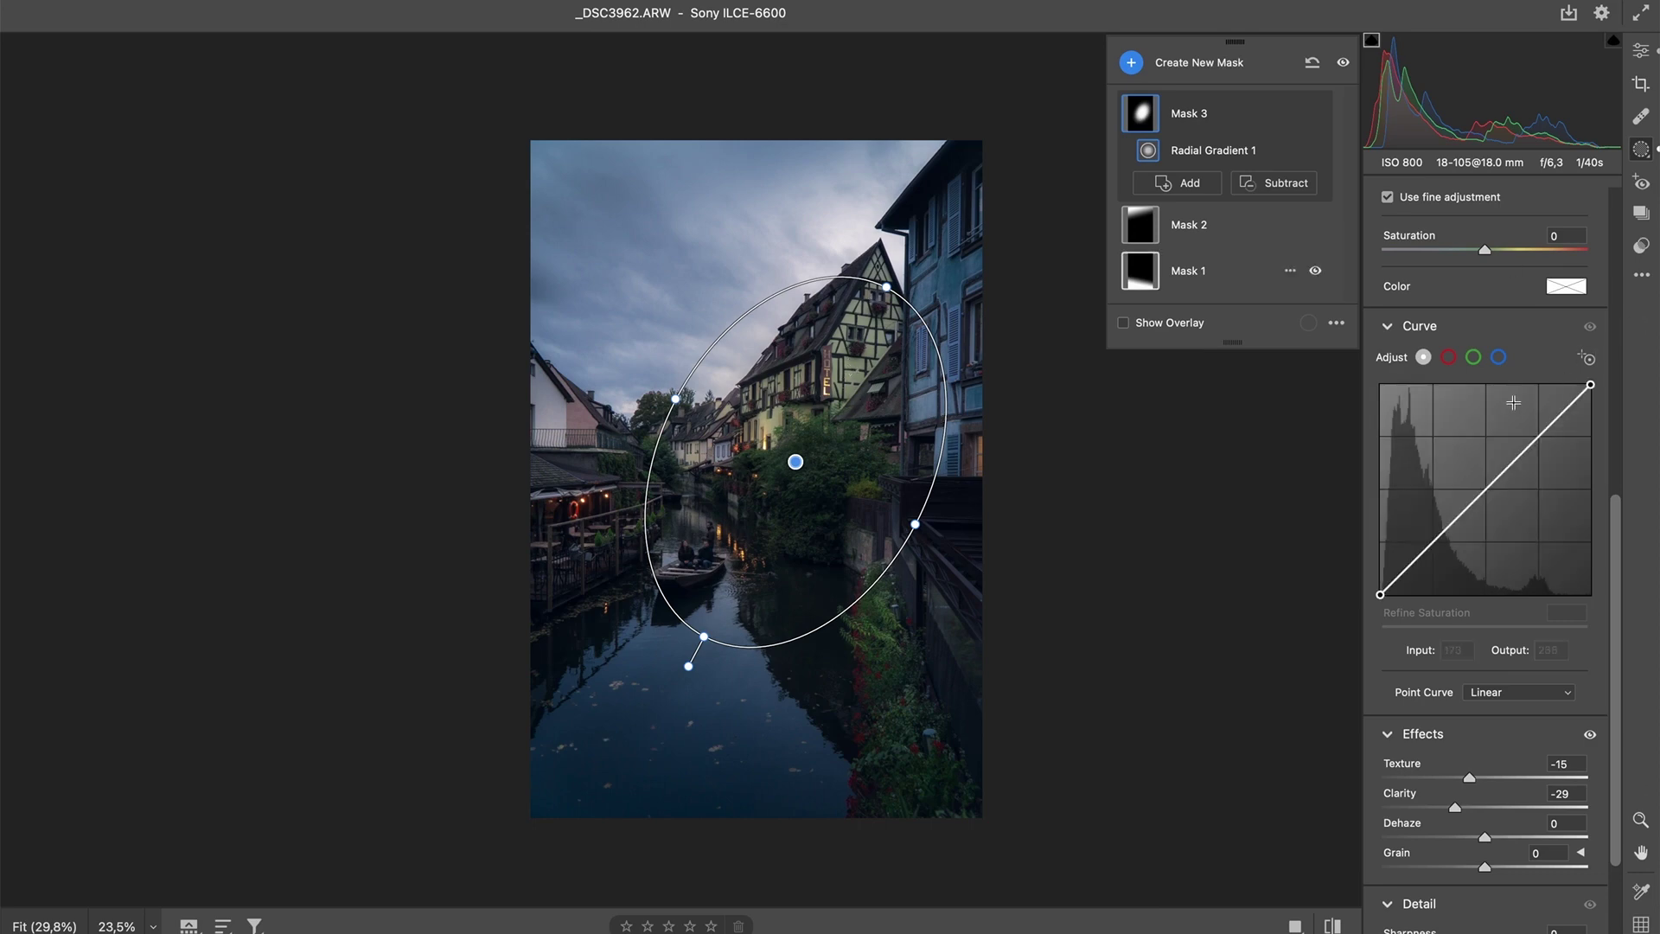
pyautogui.scroll(10, 1510, 401)
pyautogui.moveTo(1493, 467); pyautogui.dragTo(1497, 467)
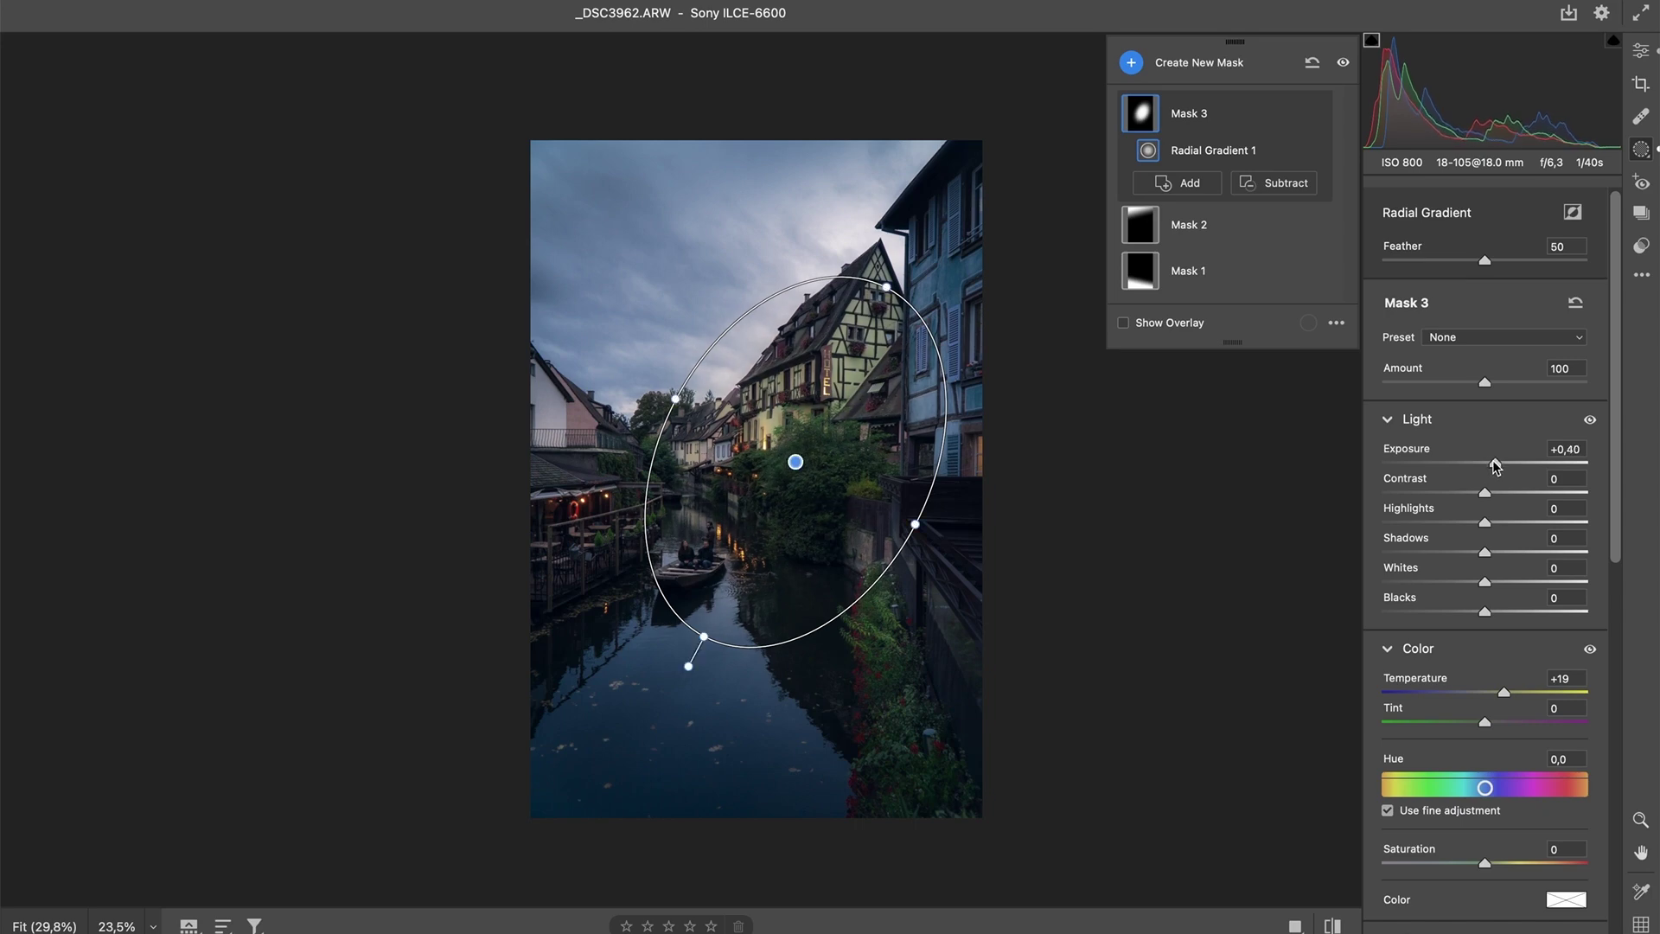
pyautogui.click(1642, 52)
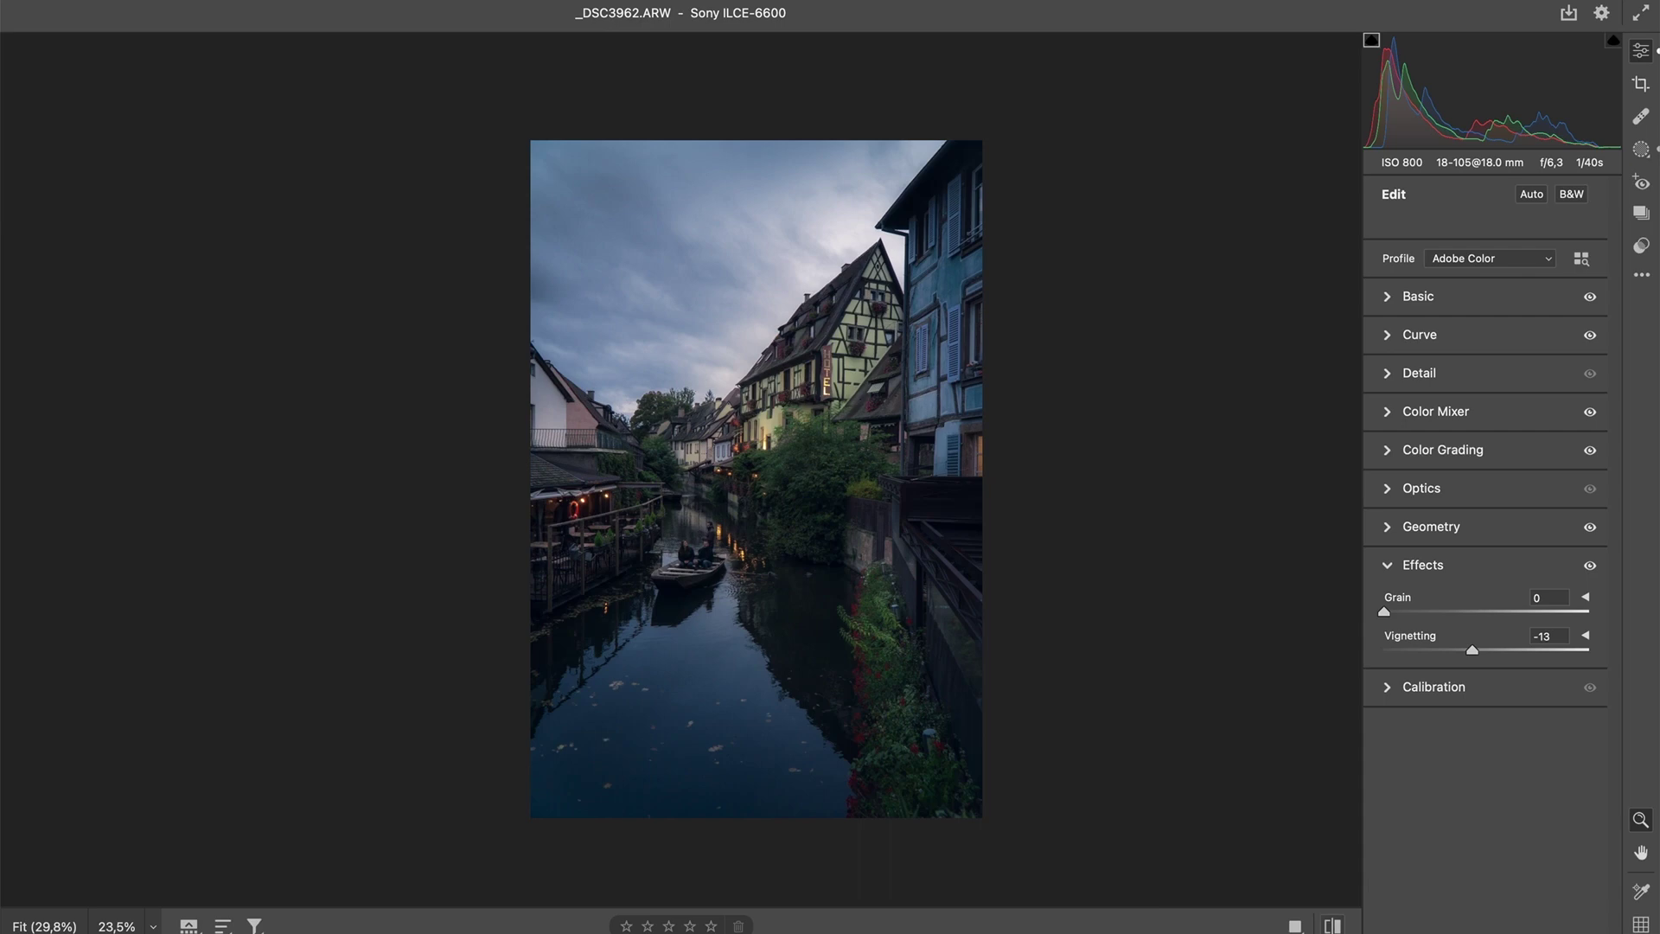
# - Toggle the before/after view to compare the edit with the original photo
pyautogui.click(1334, 925)
pyautogui.click(1334, 925)
pyautogui.click(1334, 926)
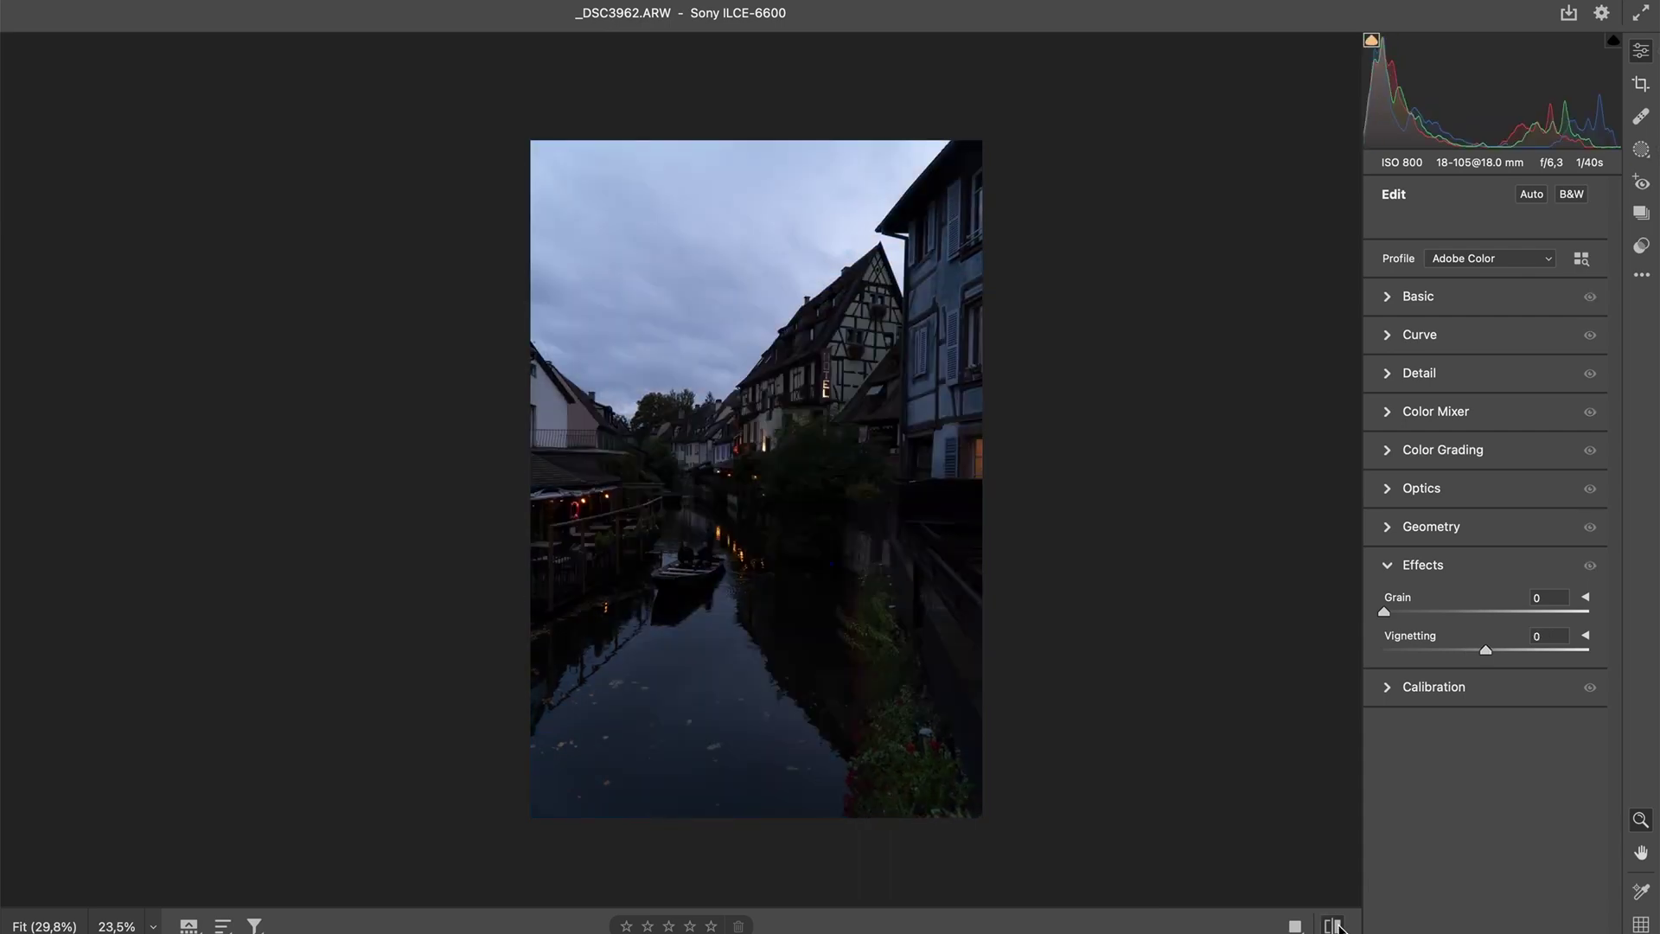
pyautogui.click(1334, 925)
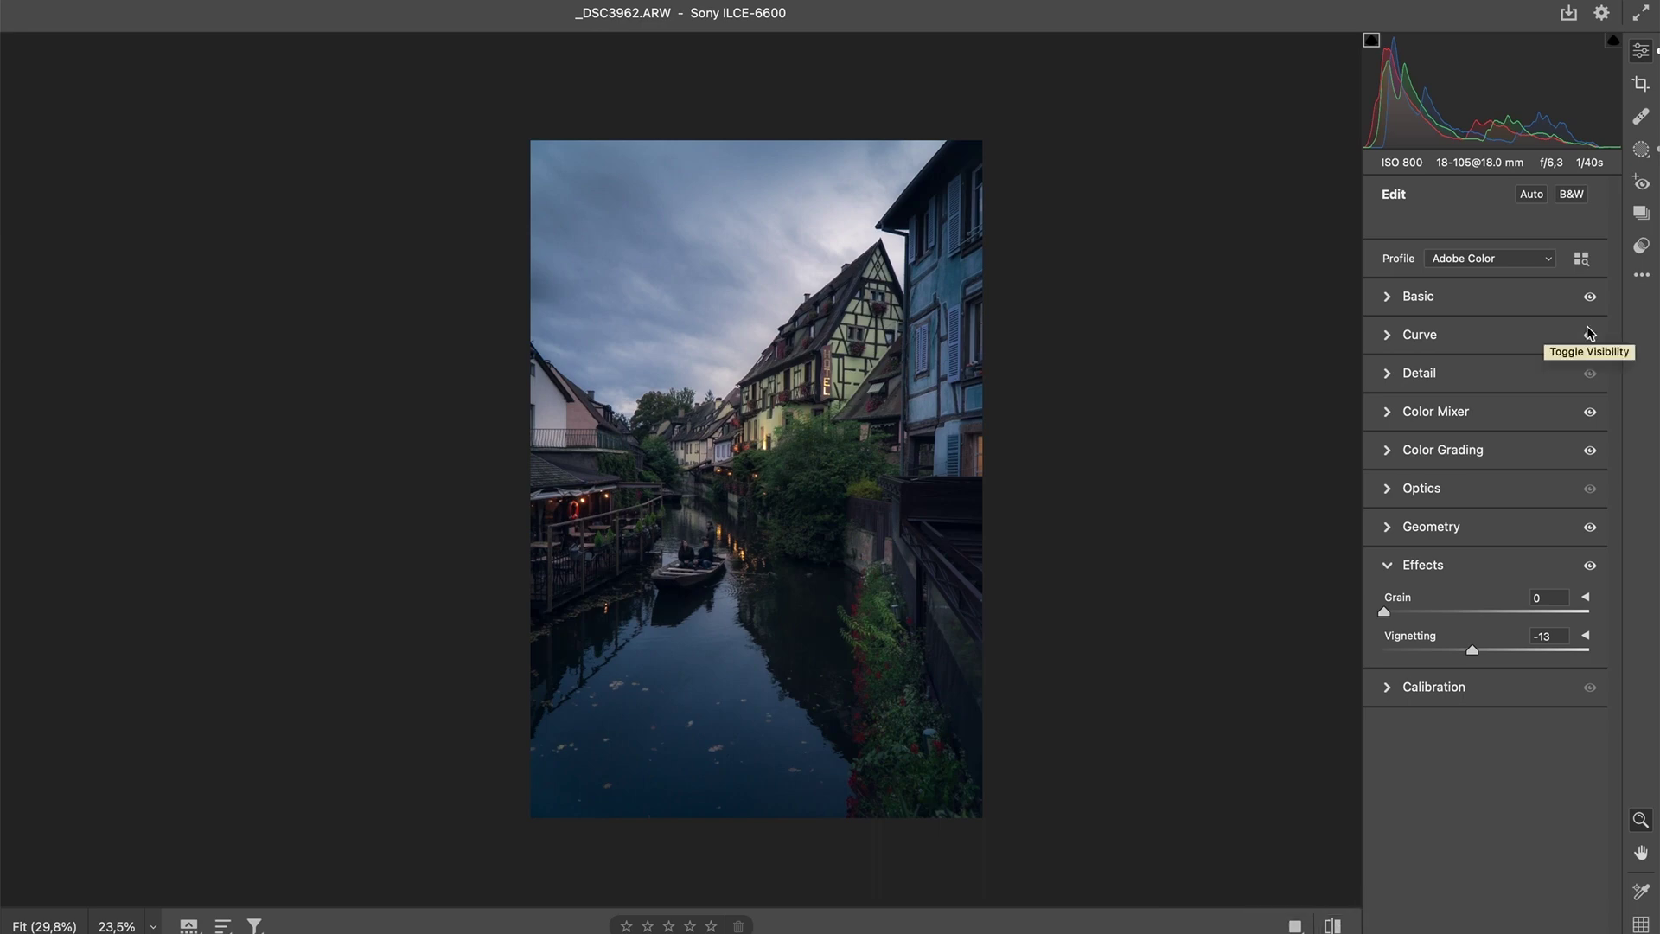
# - Add a right-edge linear gradient over the blue building with Exposure -0.50 and Contrast +14
pyautogui.click(1640, 152)
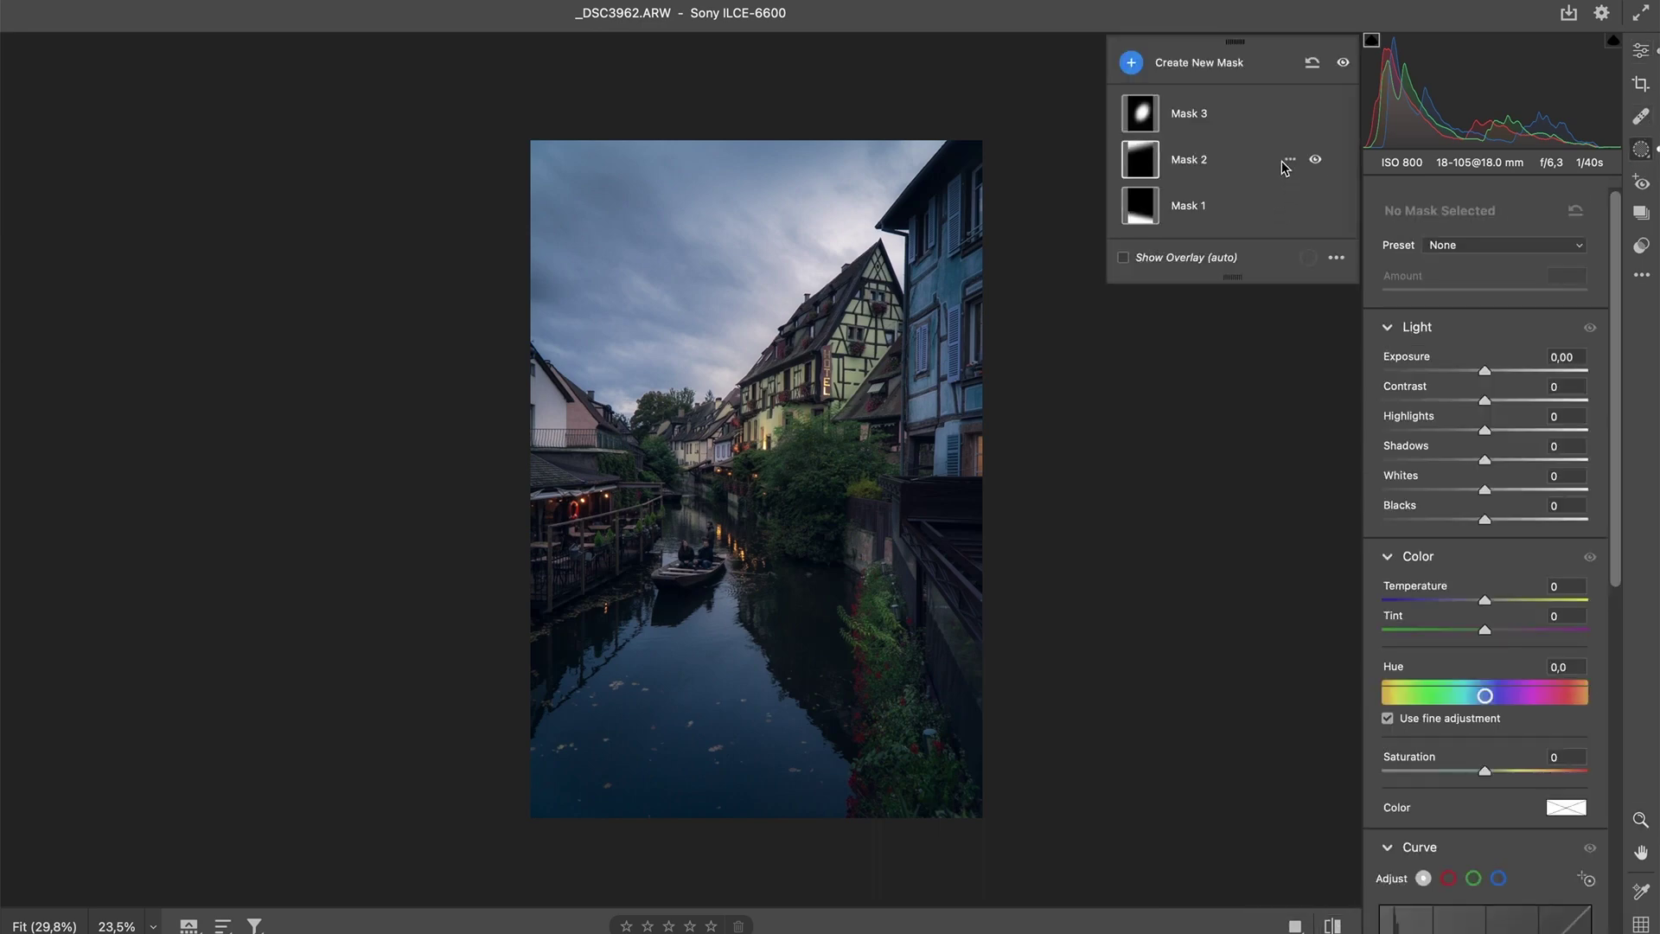
pyautogui.click(1228, 66)
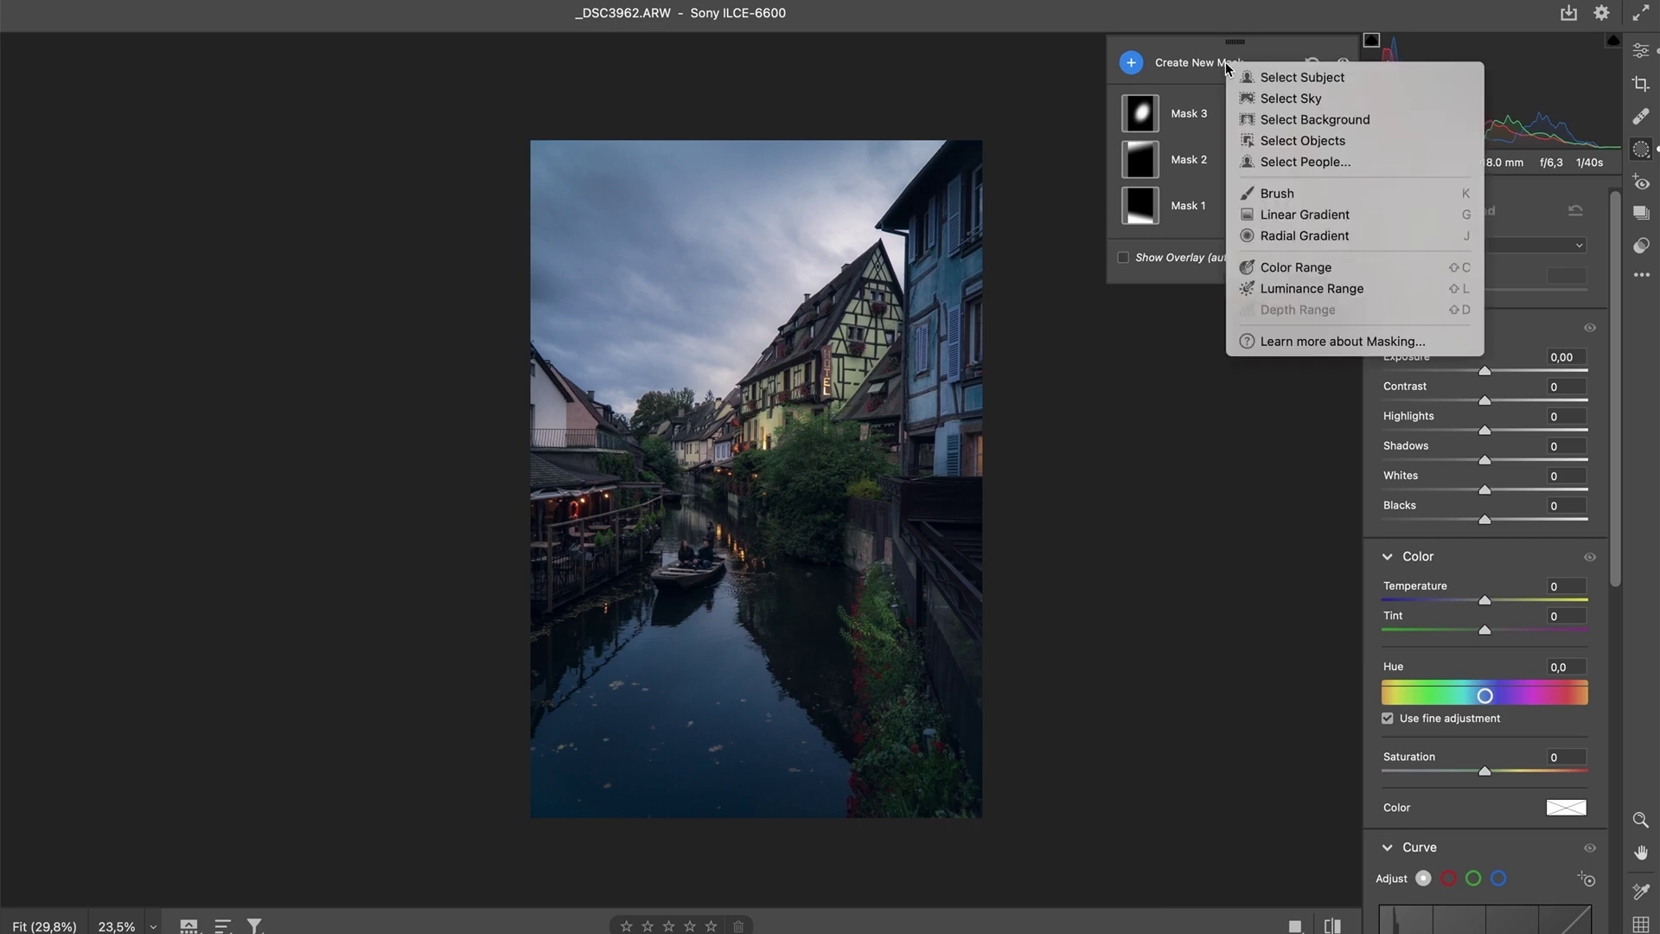
pyautogui.click(1339, 221)
pyautogui.moveTo(1036, 434)
pyautogui.mouseDown()
pyautogui.moveTo(859, 437)
pyautogui.moveTo(889, 443)
pyautogui.mouseUp()
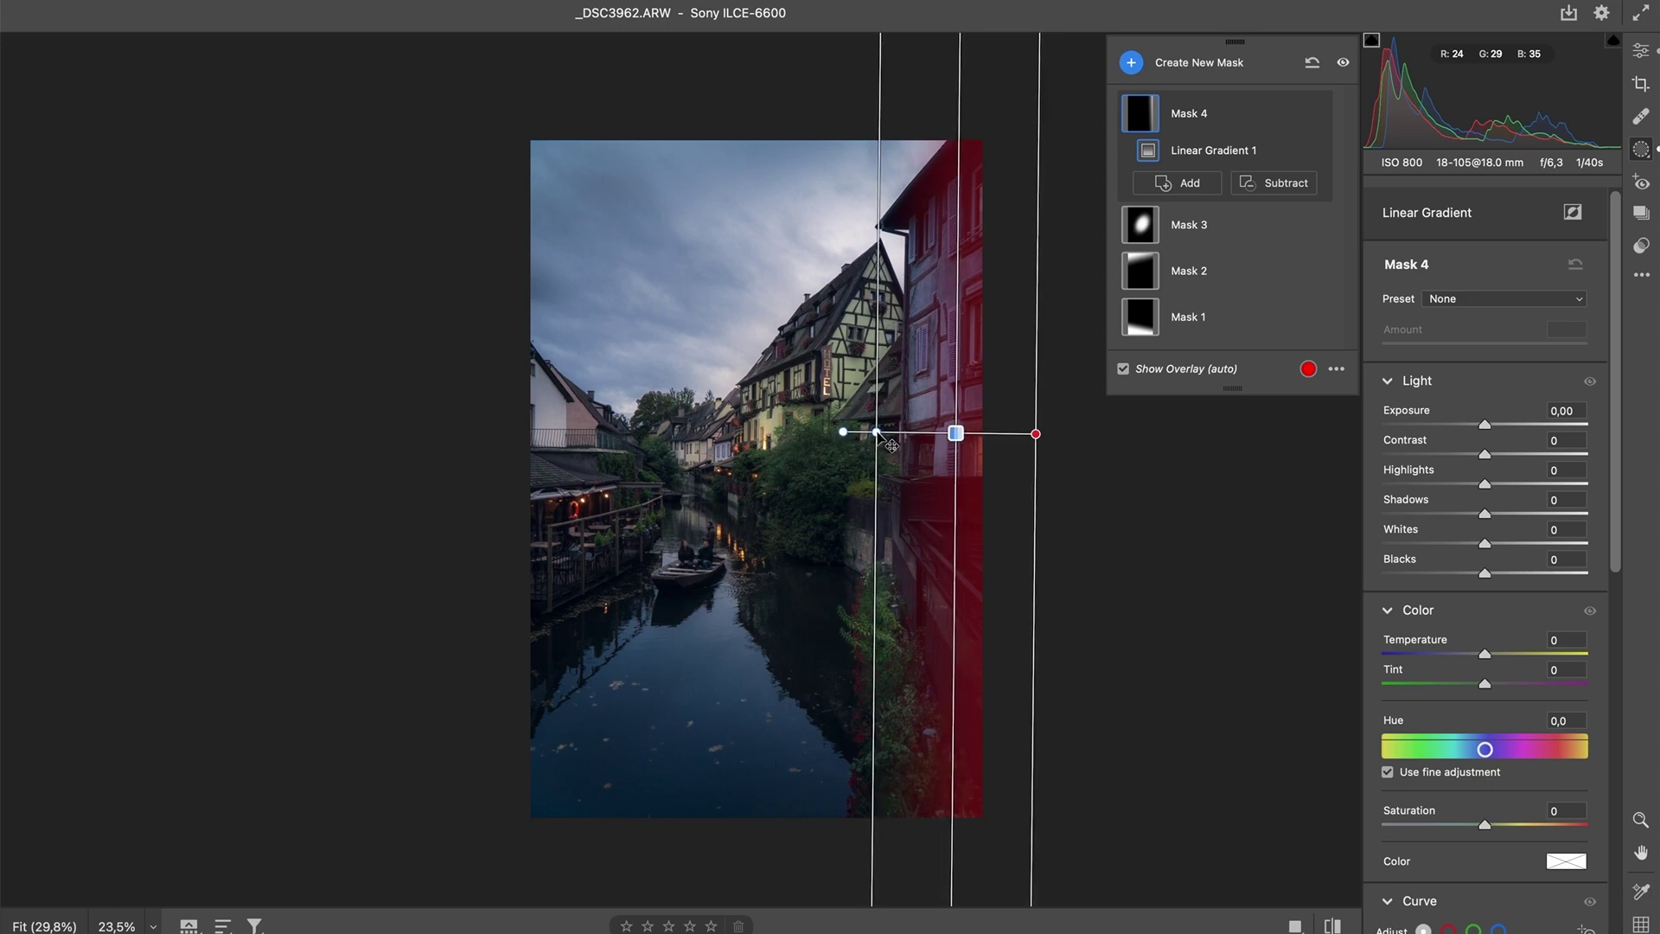
pyautogui.click(1122, 370)
pyautogui.moveTo(1485, 426); pyautogui.dragTo(1500, 461)
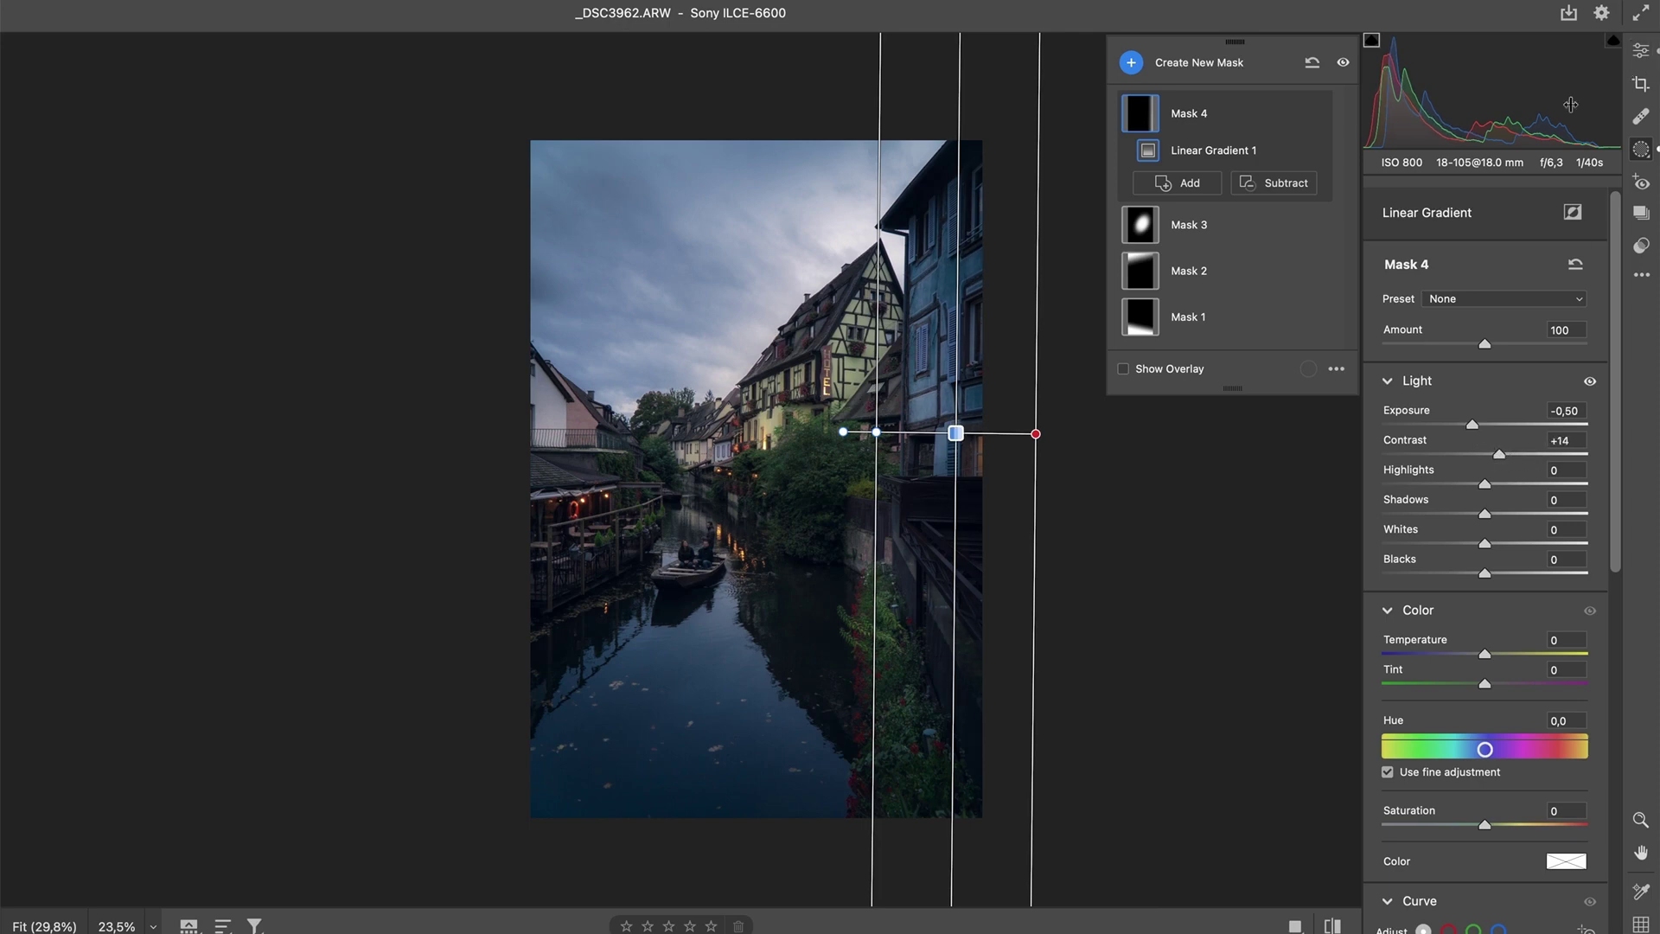
pyautogui.click(1641, 52)
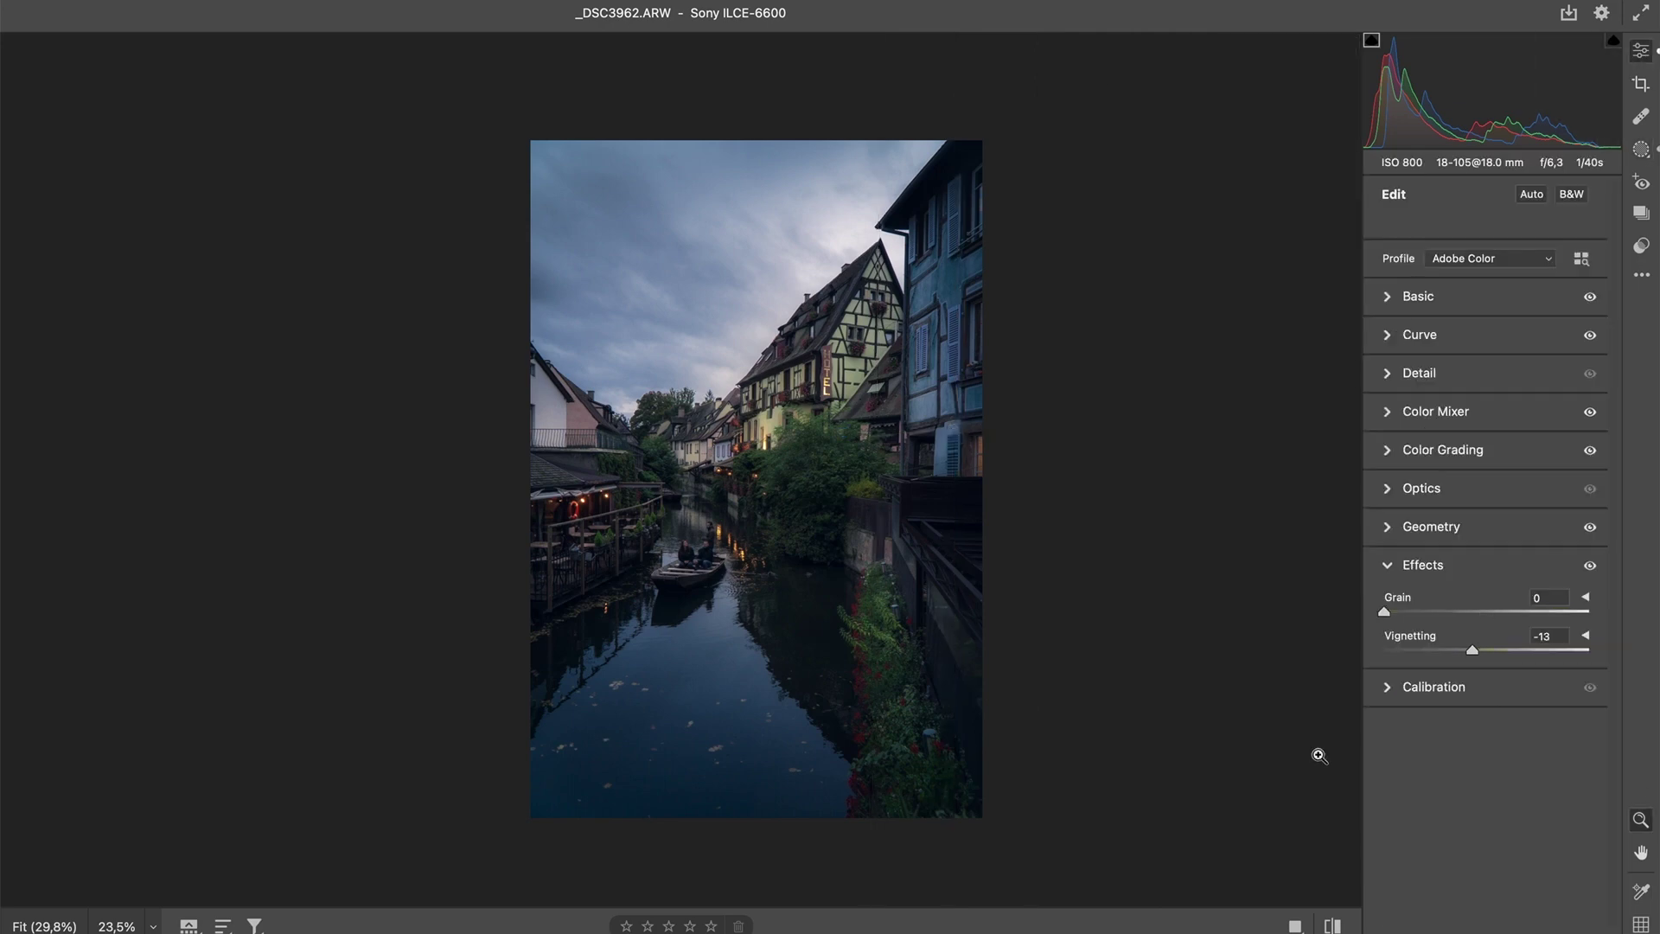
pyautogui.click(1335, 926)
pyautogui.click(1336, 926)
pyautogui.click(1335, 927)
pyautogui.click(1335, 926)
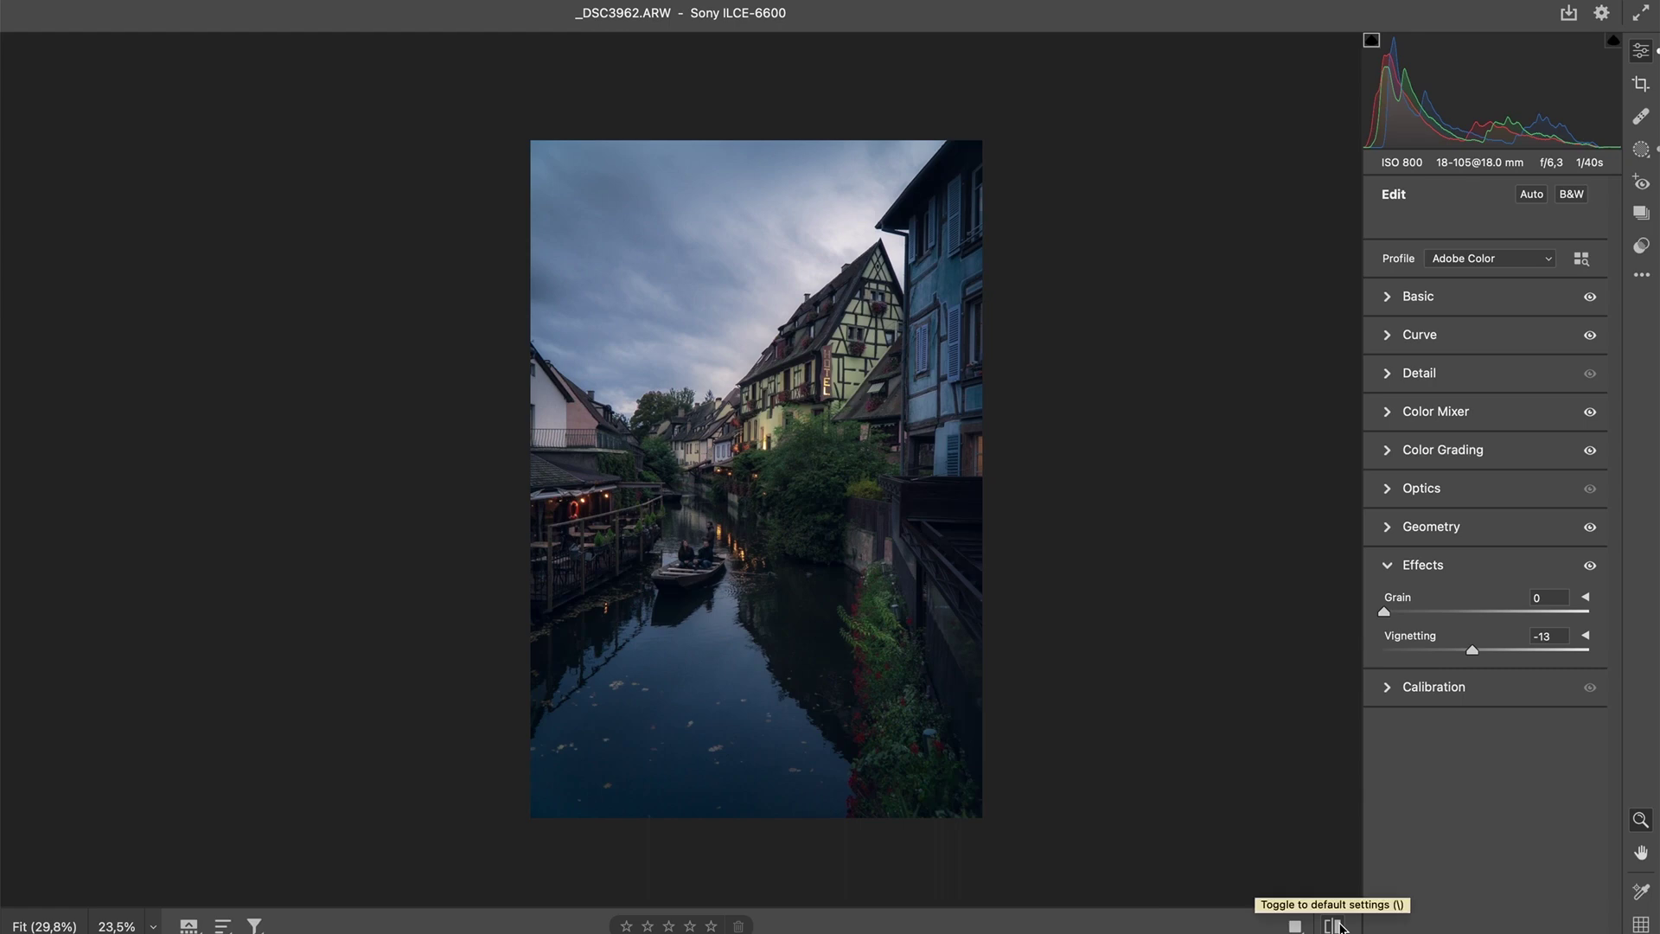
pyautogui.click(1335, 926)
pyautogui.click(1335, 927)
pyautogui.click(1335, 927)
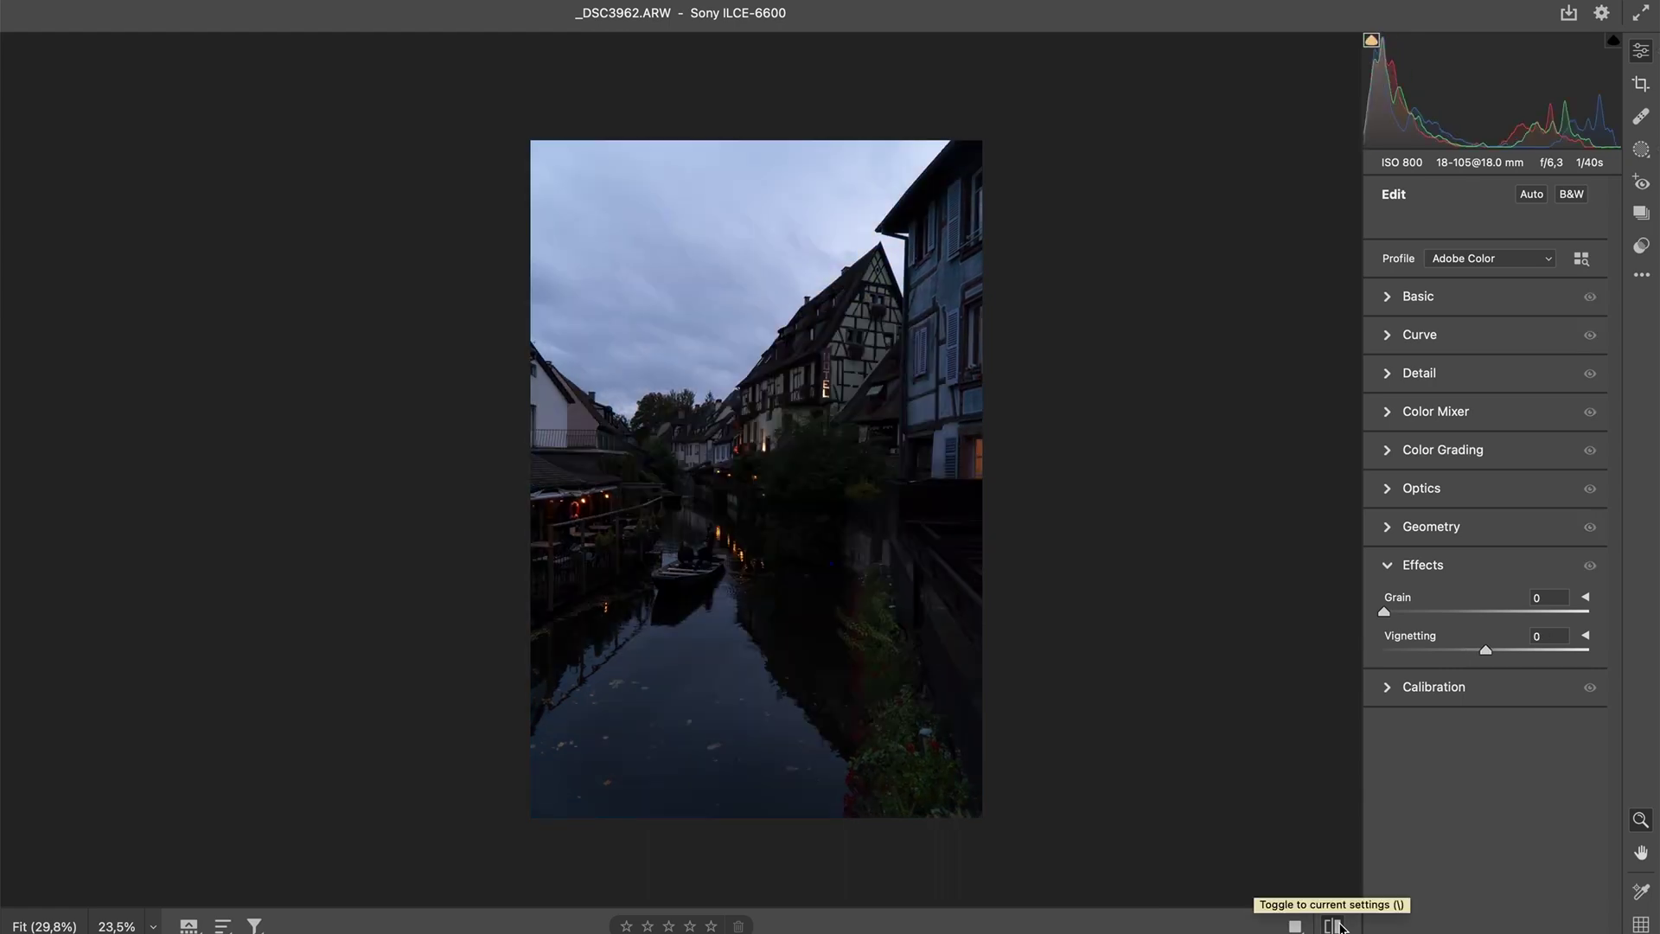
pyautogui.click(1336, 926)
pyautogui.click(1335, 927)
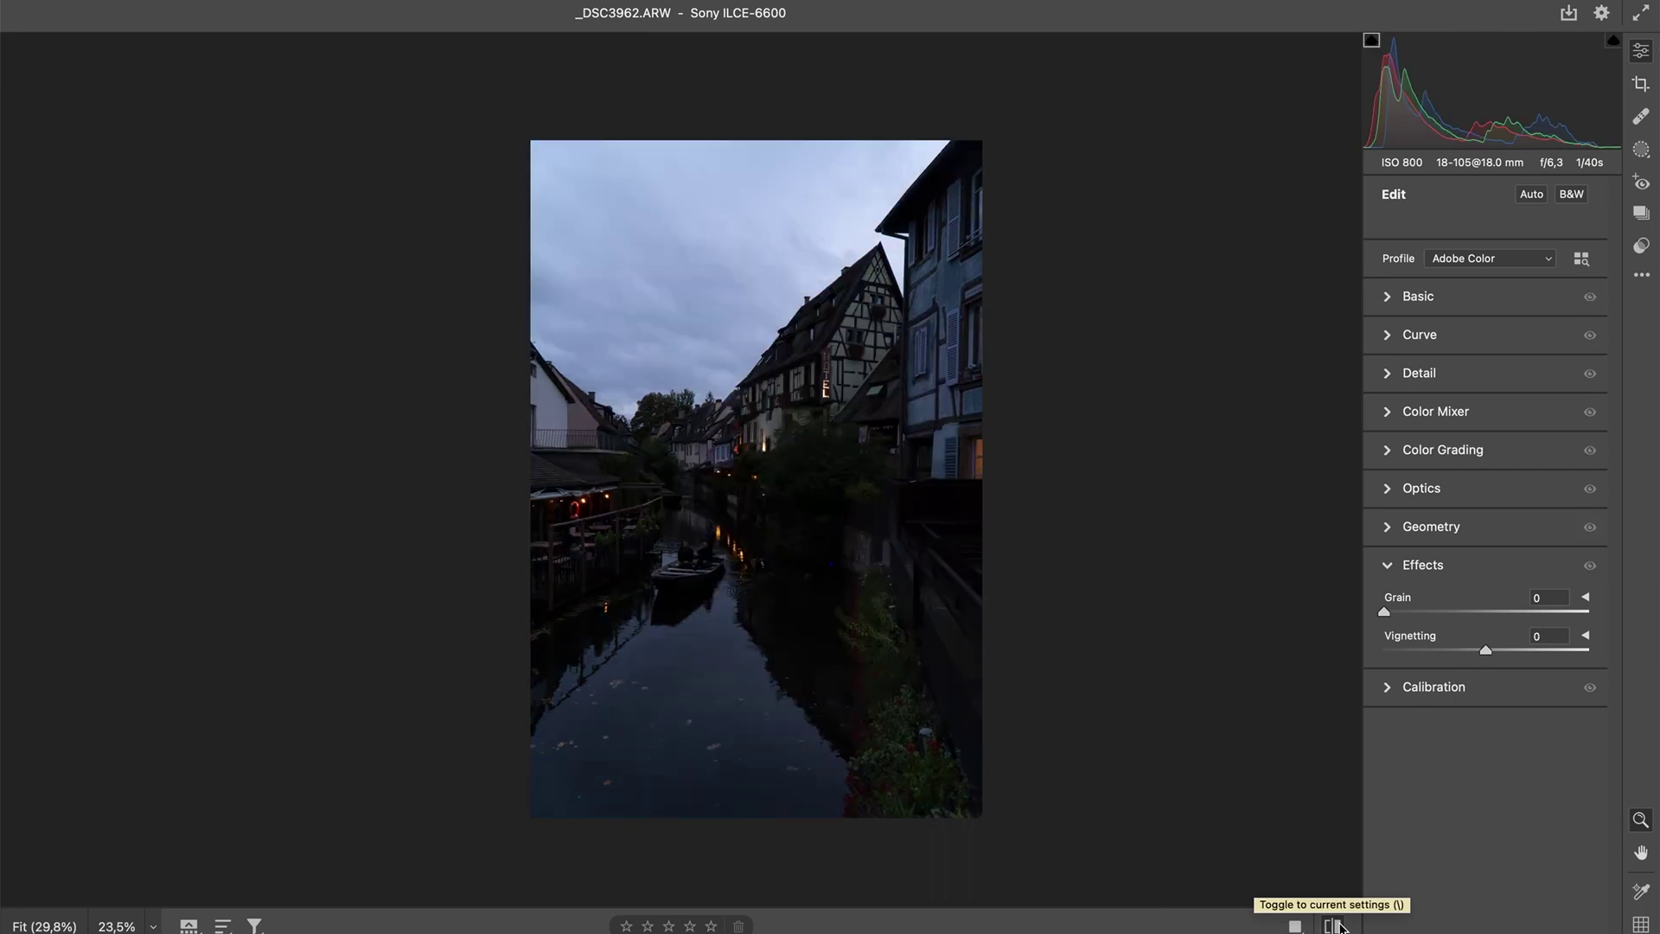
pyautogui.click(1335, 926)
pyautogui.click(1335, 926)
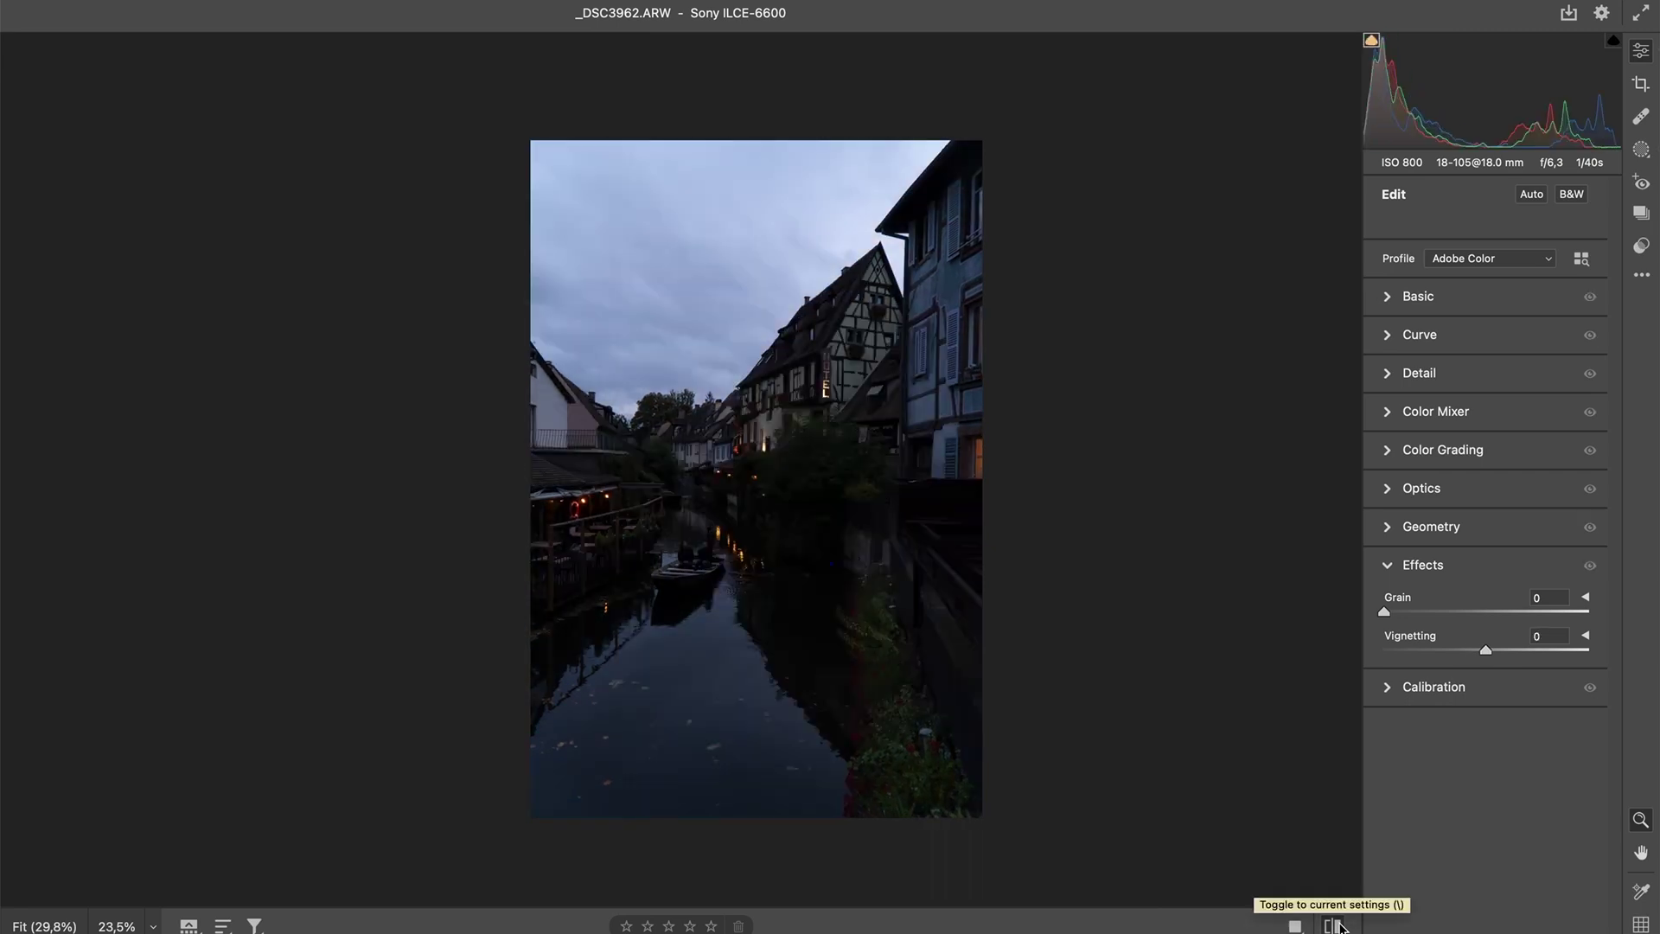
pyautogui.click(1335, 926)
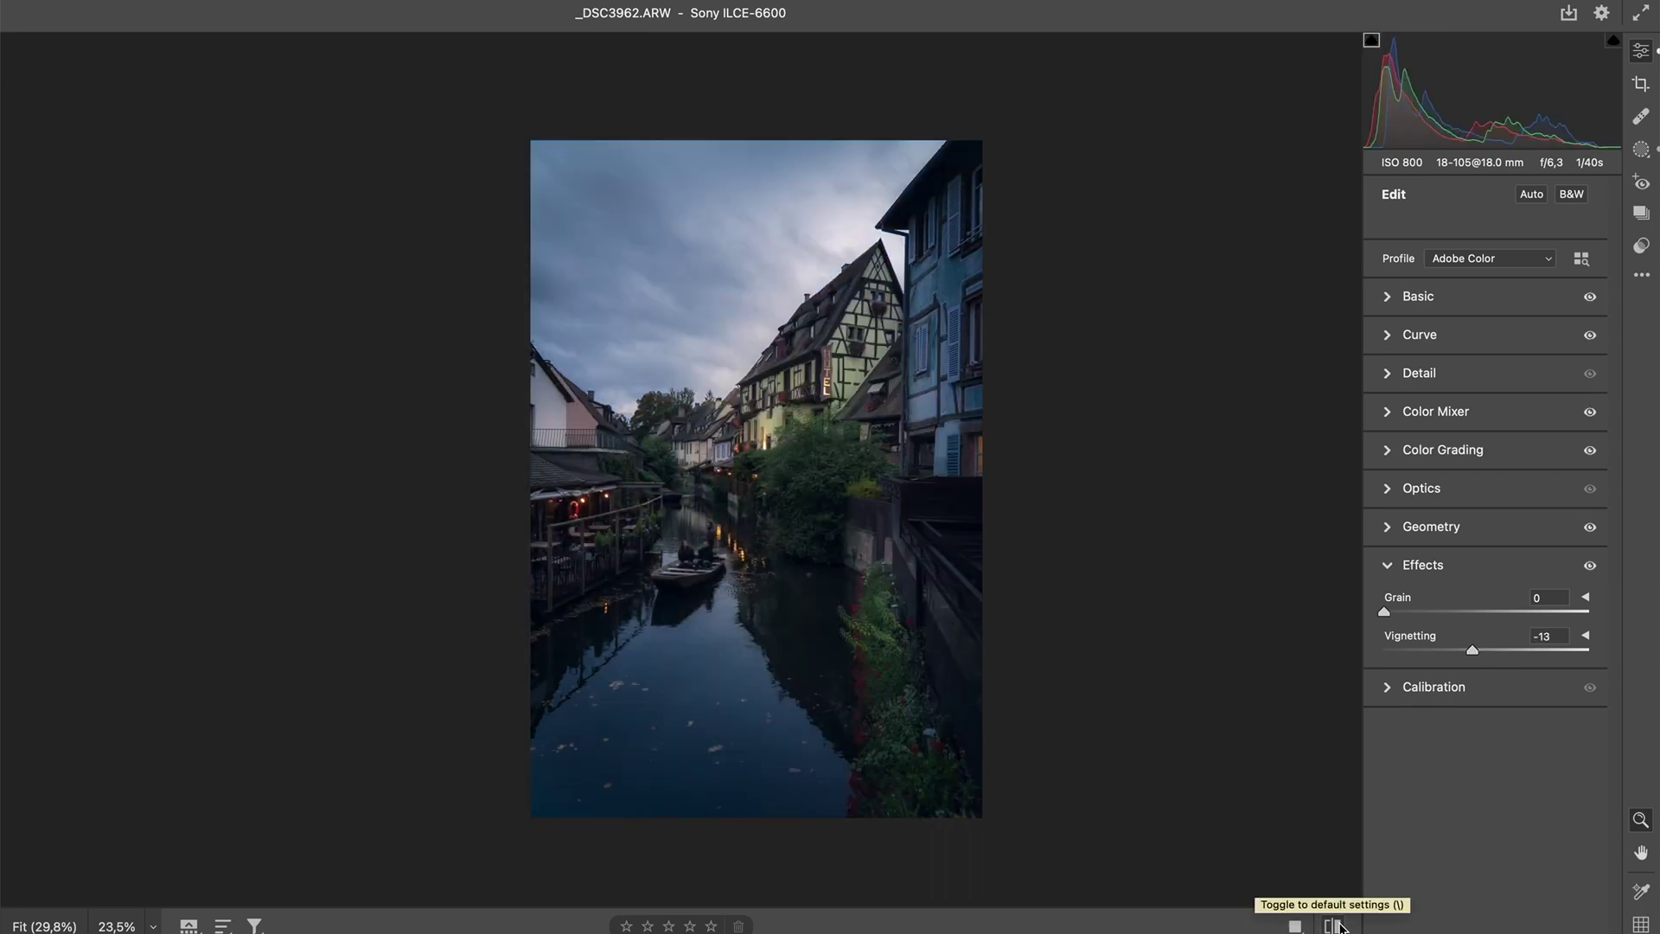
pyautogui.click(1337, 926)
pyautogui.click(1337, 926)
# - Create a brush mask painted down the blue building's facade
pyautogui.click(1645, 156)
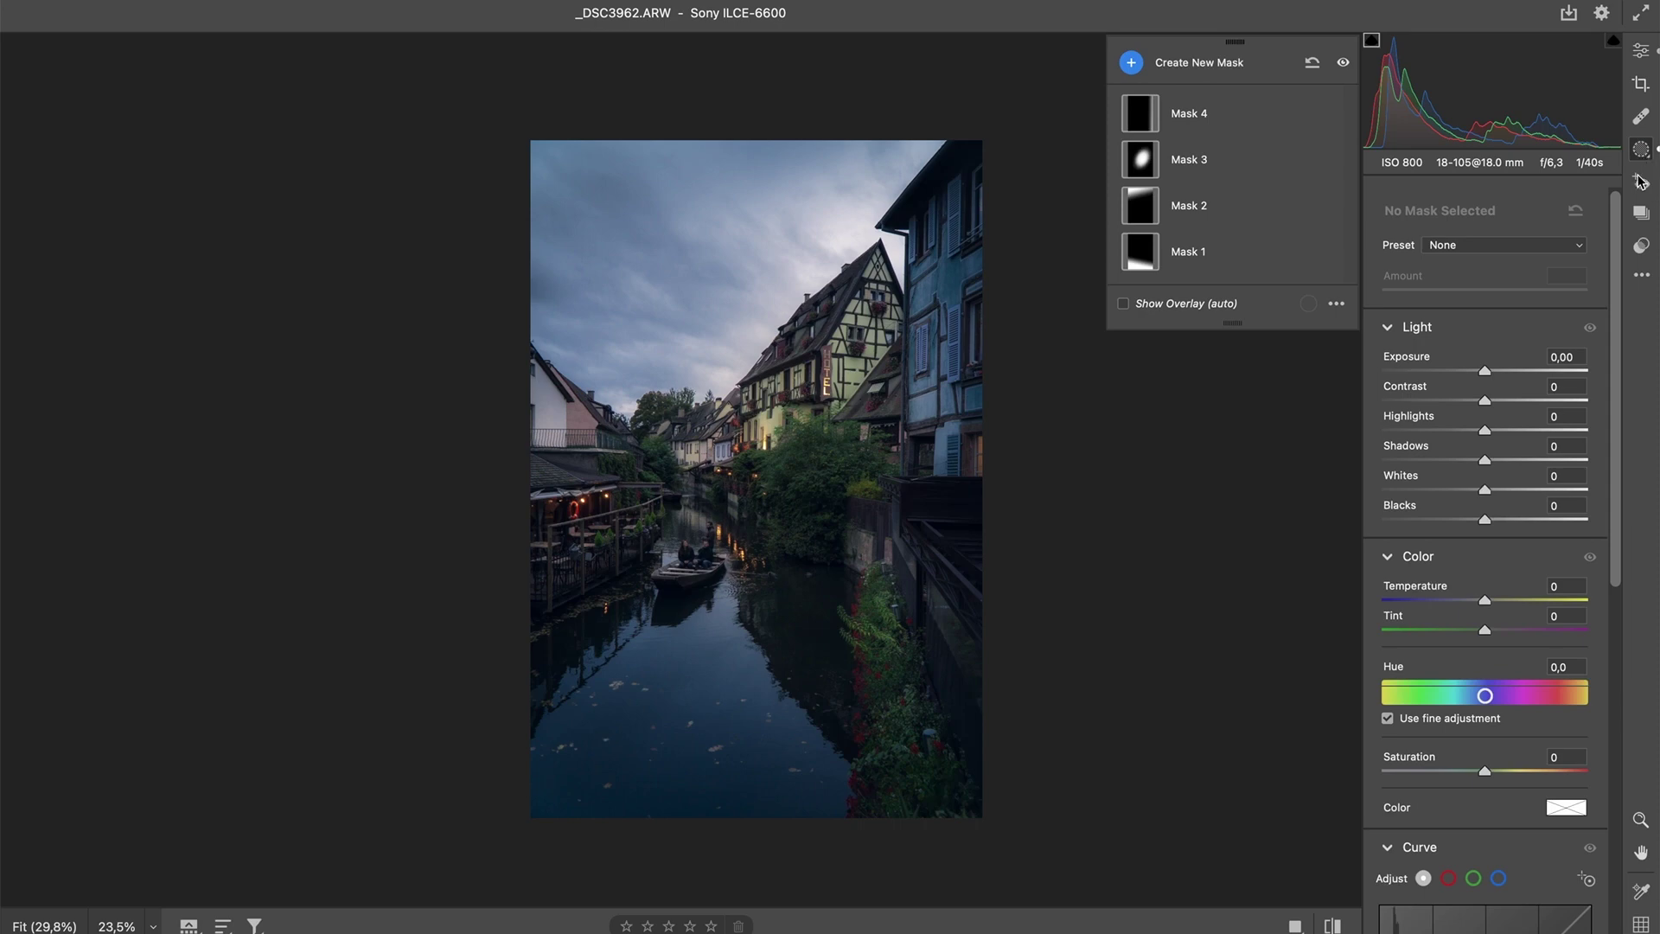
pyautogui.click(1208, 66)
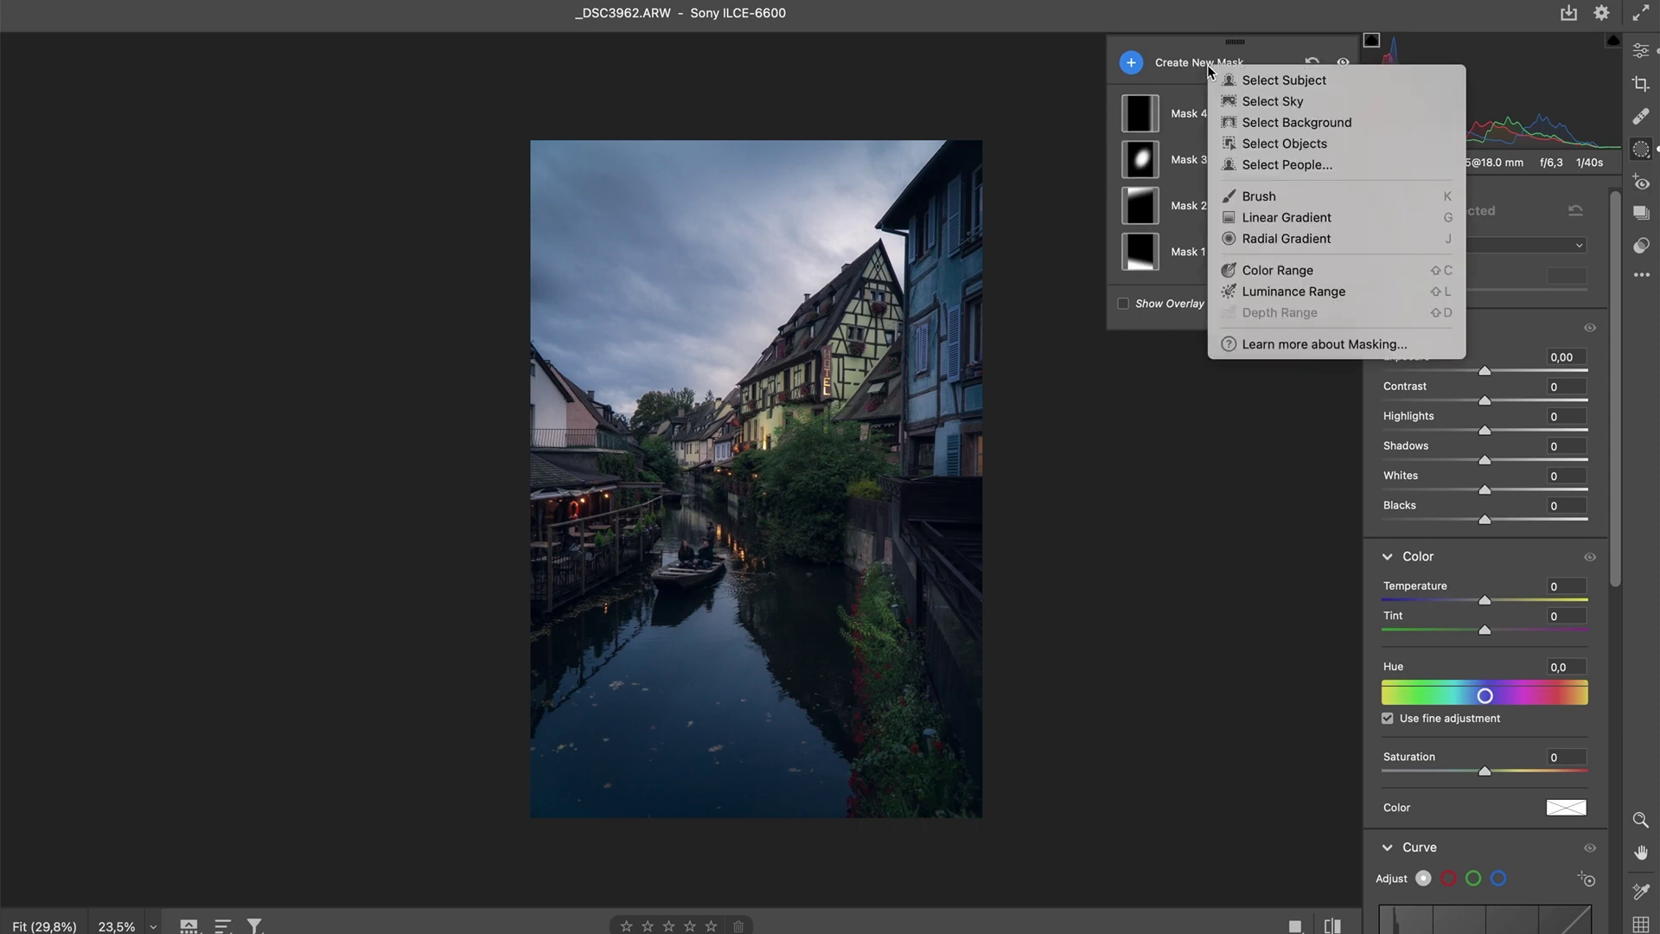
pyautogui.click(1313, 197)
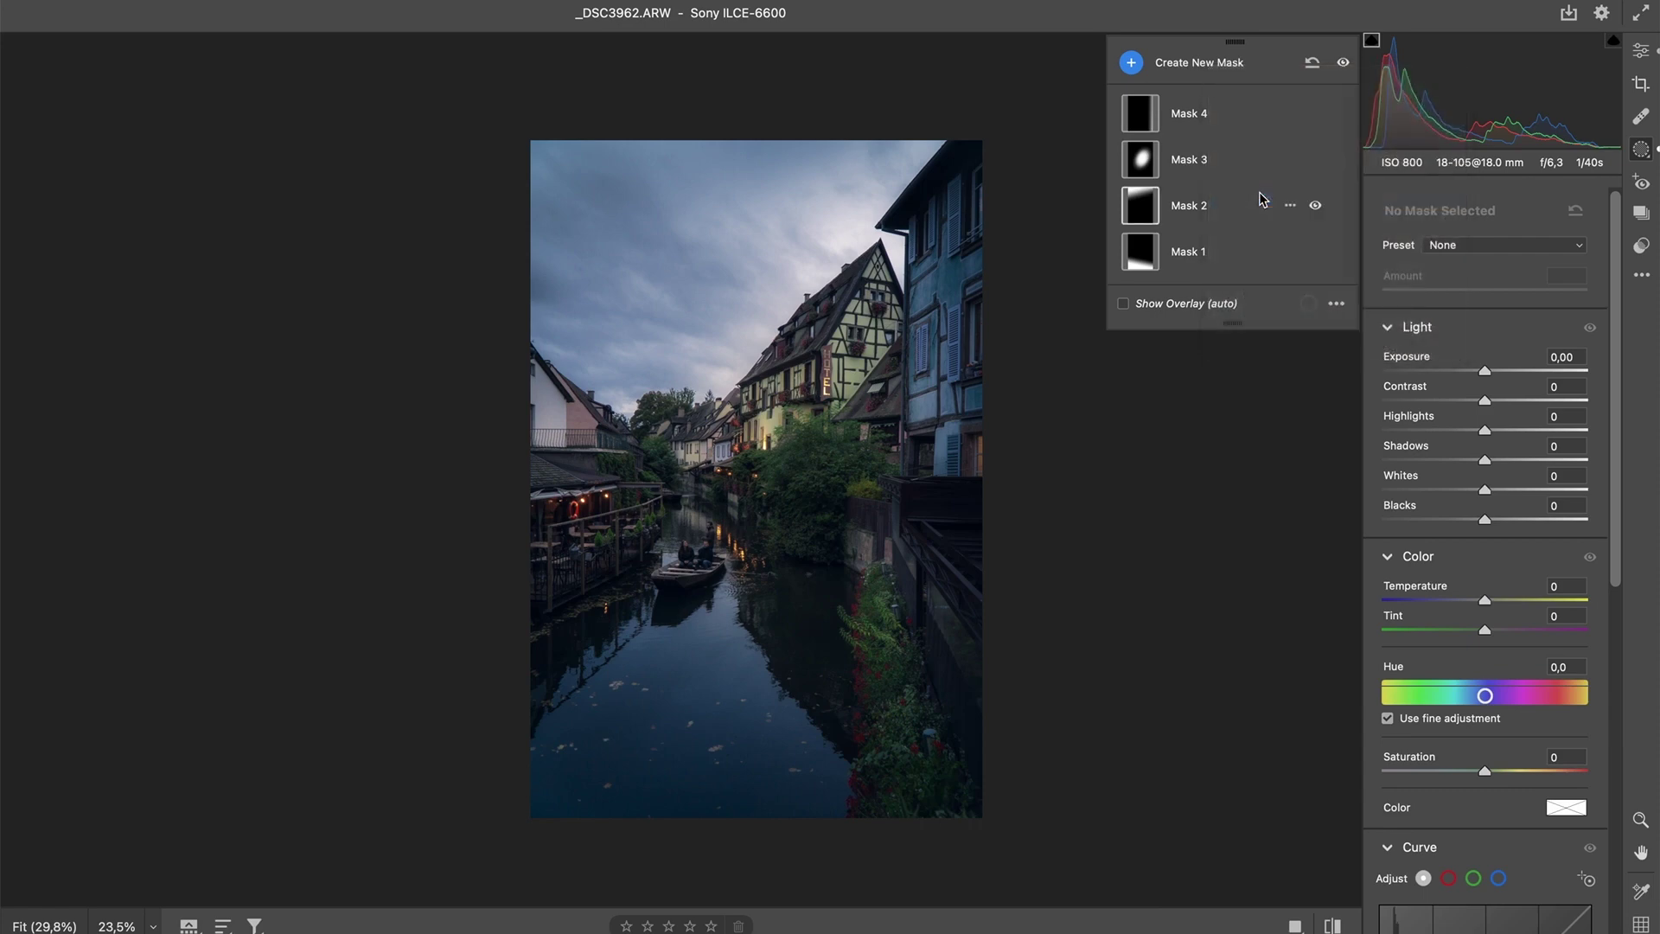
pyautogui.moveTo(949, 192)
pyautogui.mouseDown()
pyautogui.moveTo(955, 375)
pyautogui.moveTo(963, 273)
pyautogui.moveTo(992, 257)
pyautogui.moveTo(922, 294)
pyautogui.moveTo(929, 412)
pyautogui.moveTo(991, 393)
pyautogui.moveTo(946, 409)
pyautogui.mouseUp()
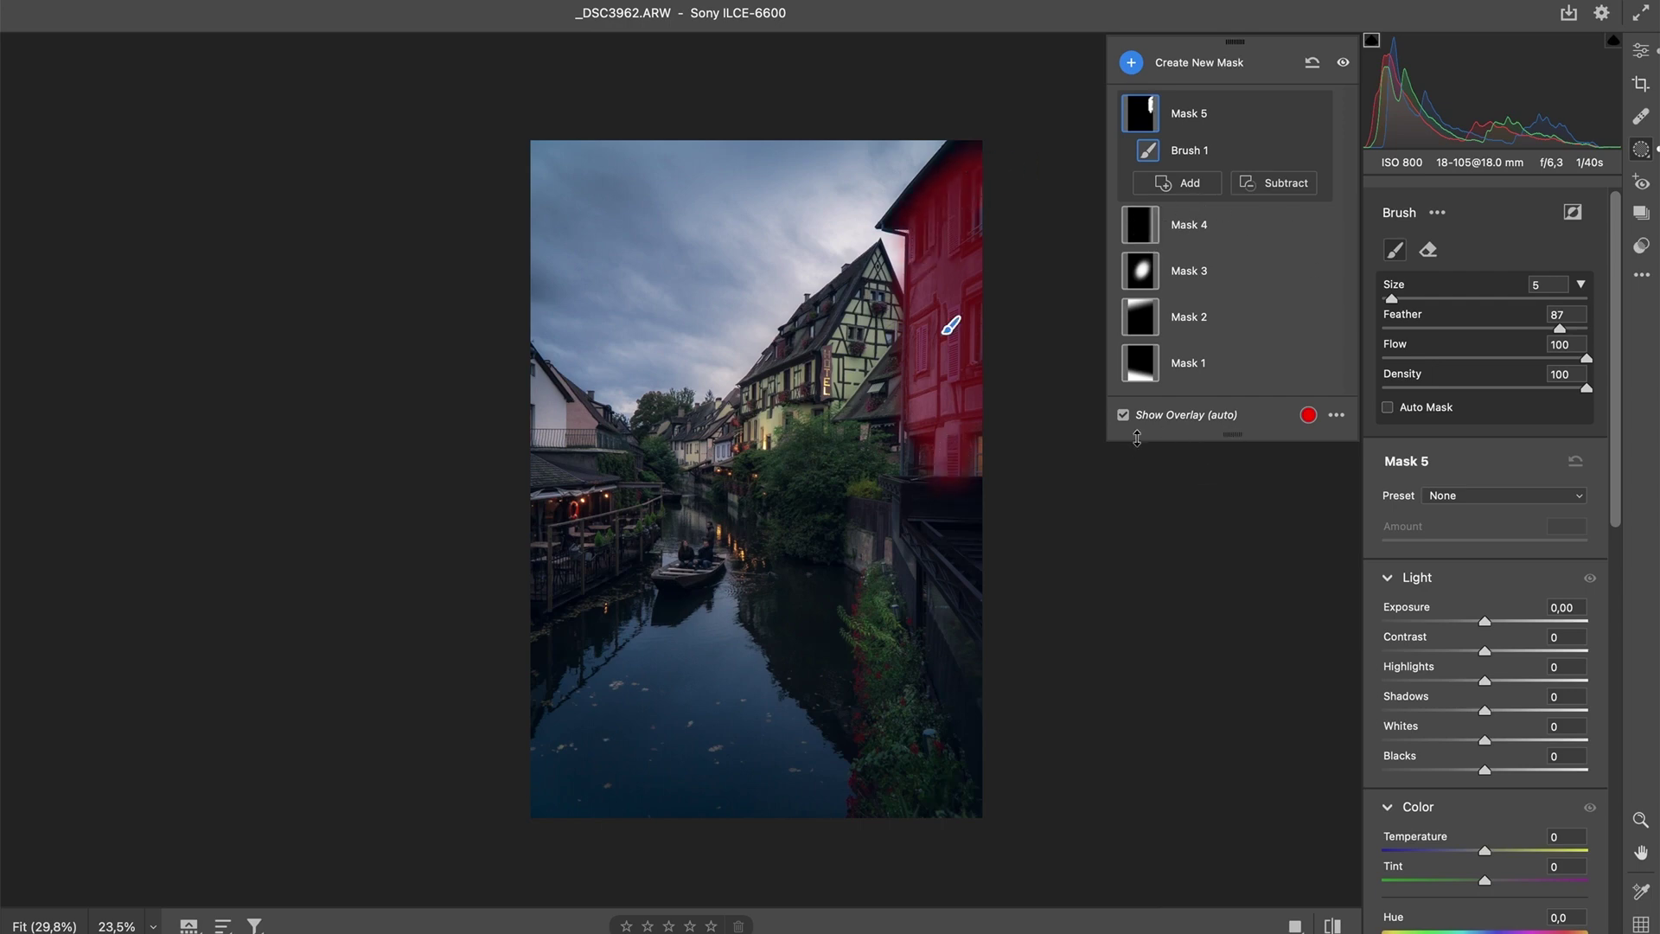
pyautogui.click(1124, 415)
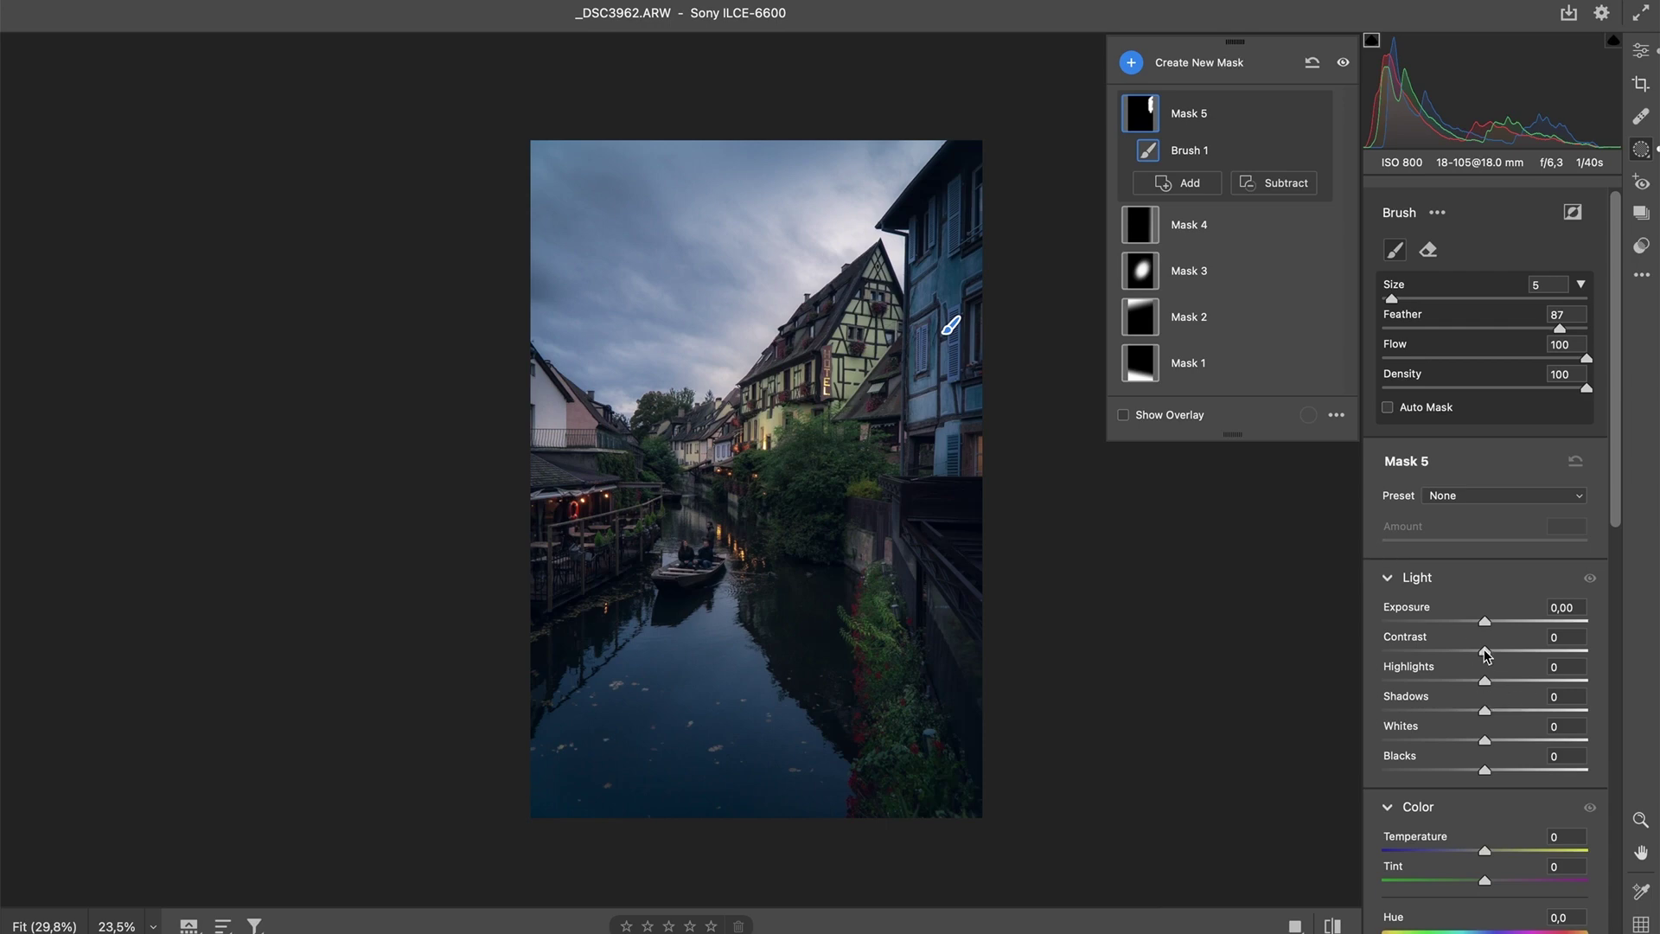
# - Set the brushed mask to Contrast +25, Temperature -8, Shadows +19 and Clarity +14
pyautogui.moveTo(1485, 650); pyautogui.dragTo(1511, 650)
pyautogui.moveTo(1482, 846); pyautogui.dragTo(1479, 852)
pyautogui.scroll(-5, 1509, 718)
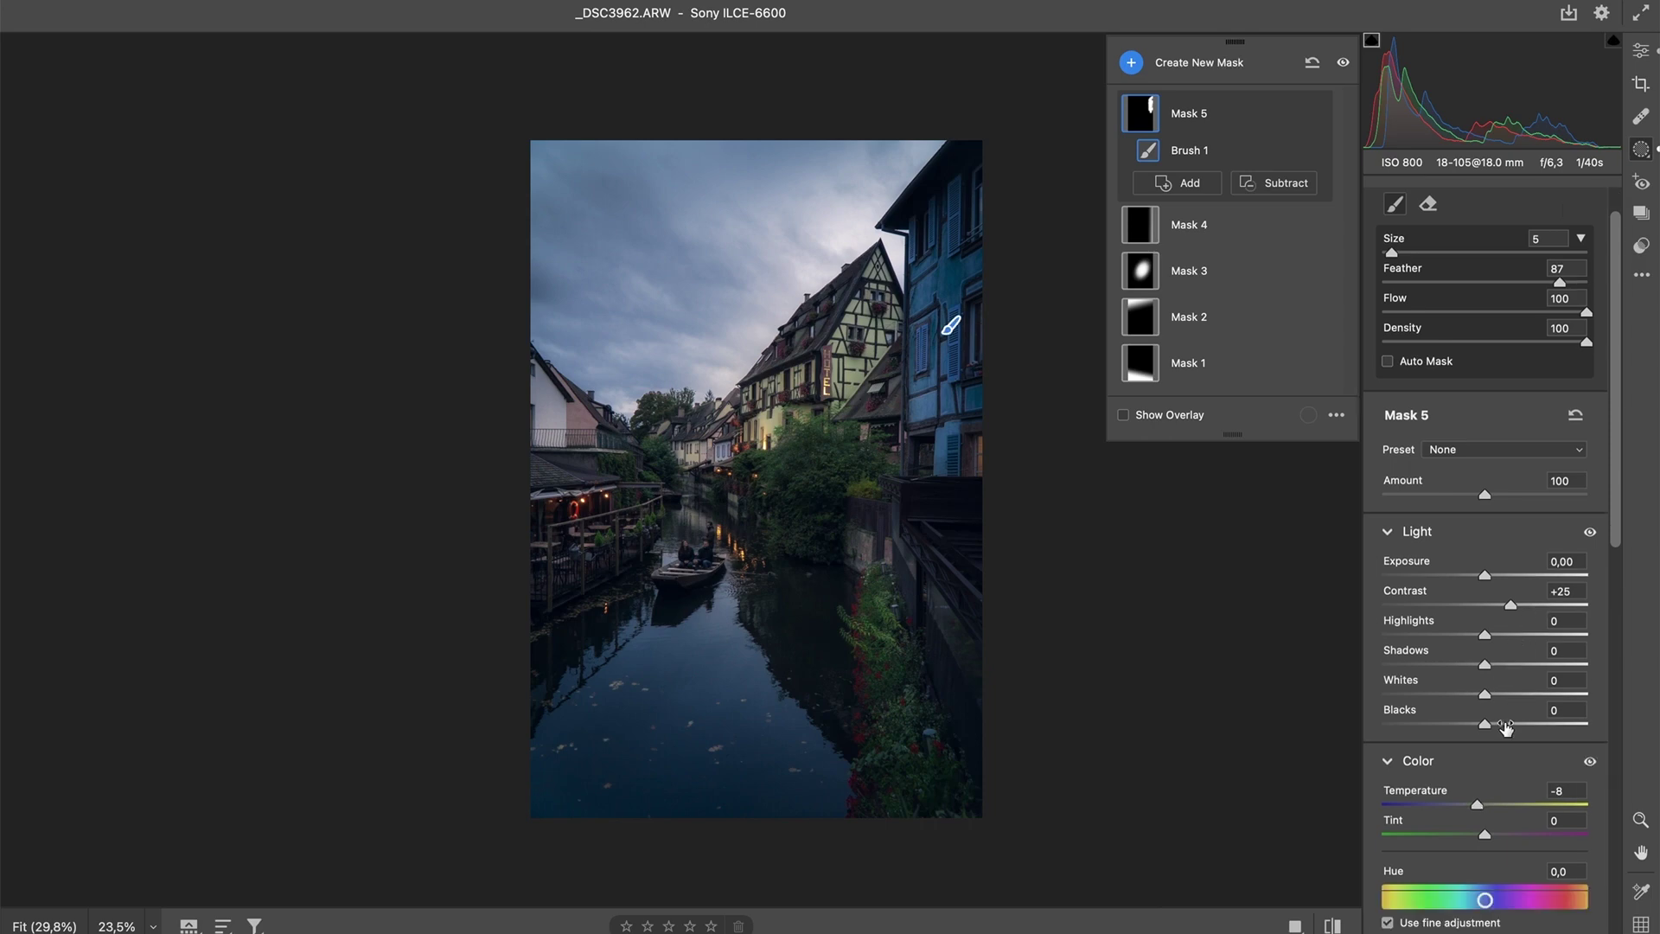
pyautogui.moveTo(1485, 716); pyautogui.dragTo(1486, 718)
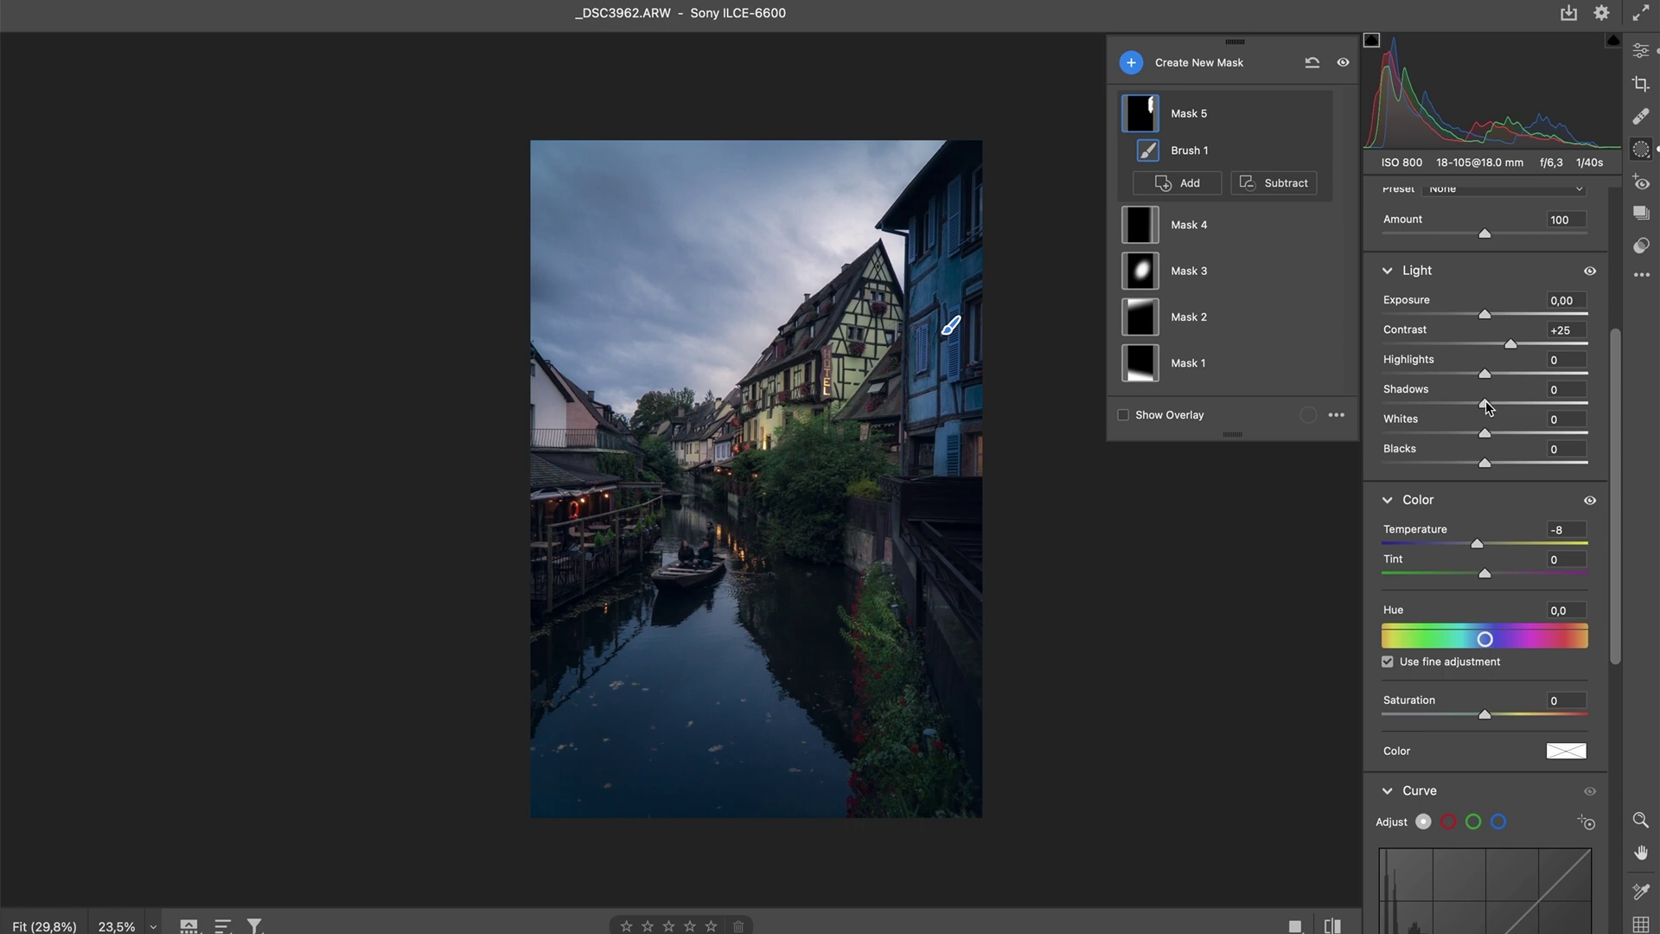
pyautogui.moveTo(1486, 406); pyautogui.dragTo(1513, 399)
pyautogui.scroll(-8, 1456, 534)
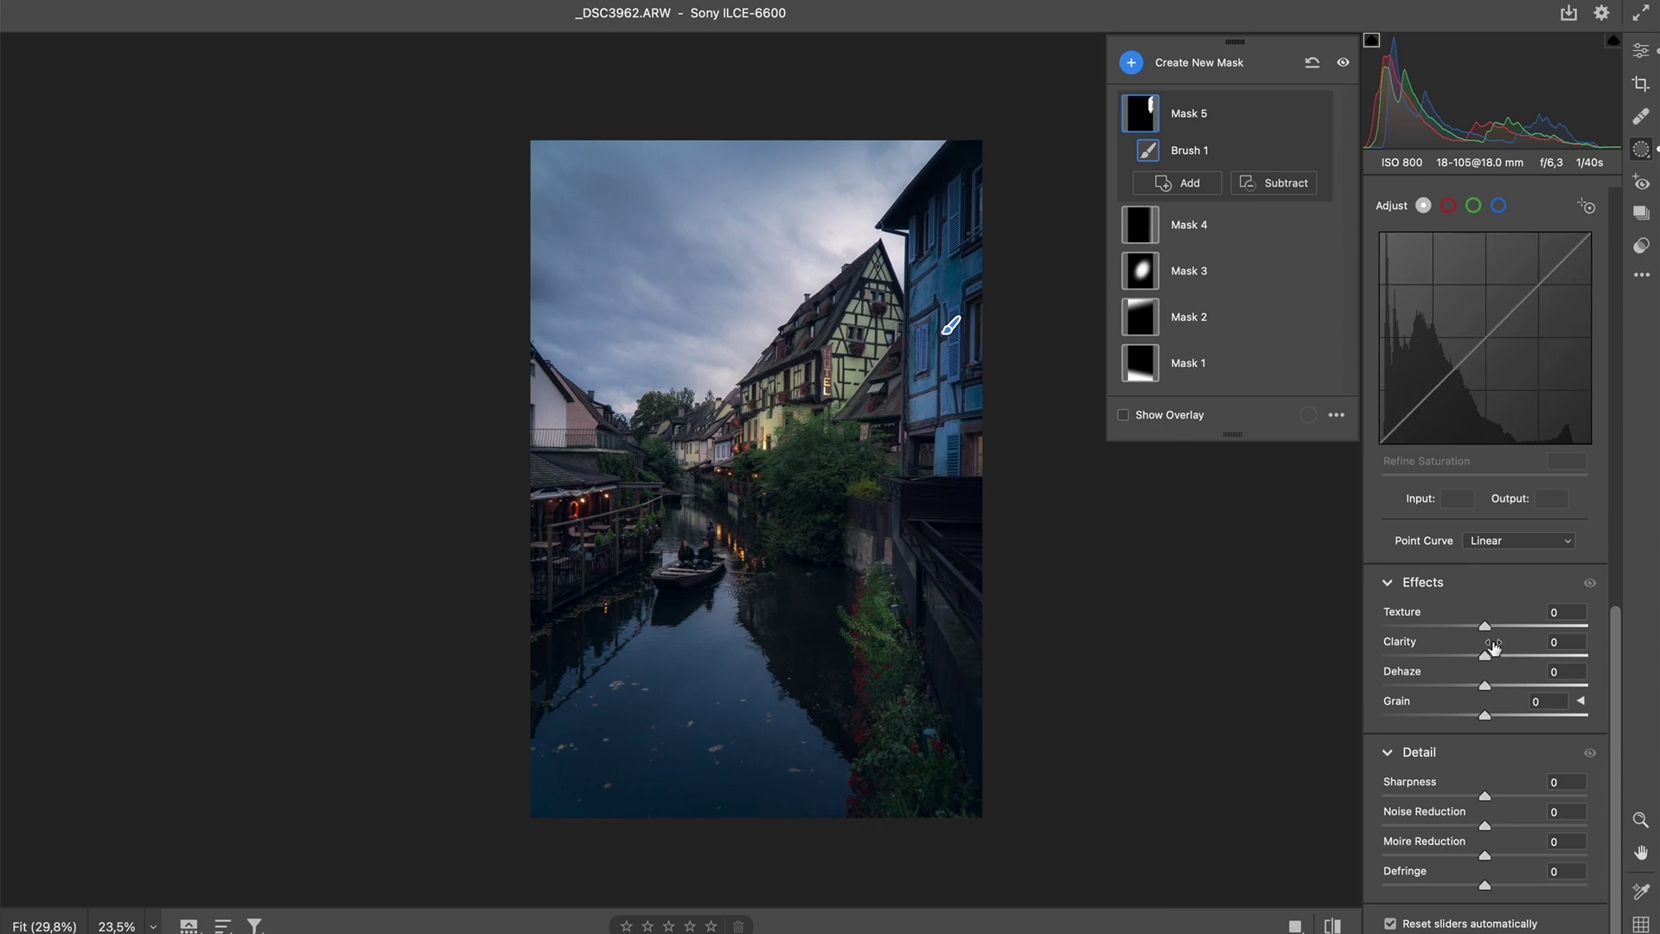
pyautogui.moveTo(1485, 655); pyautogui.dragTo(1501, 661)
pyautogui.click(1135, 63)
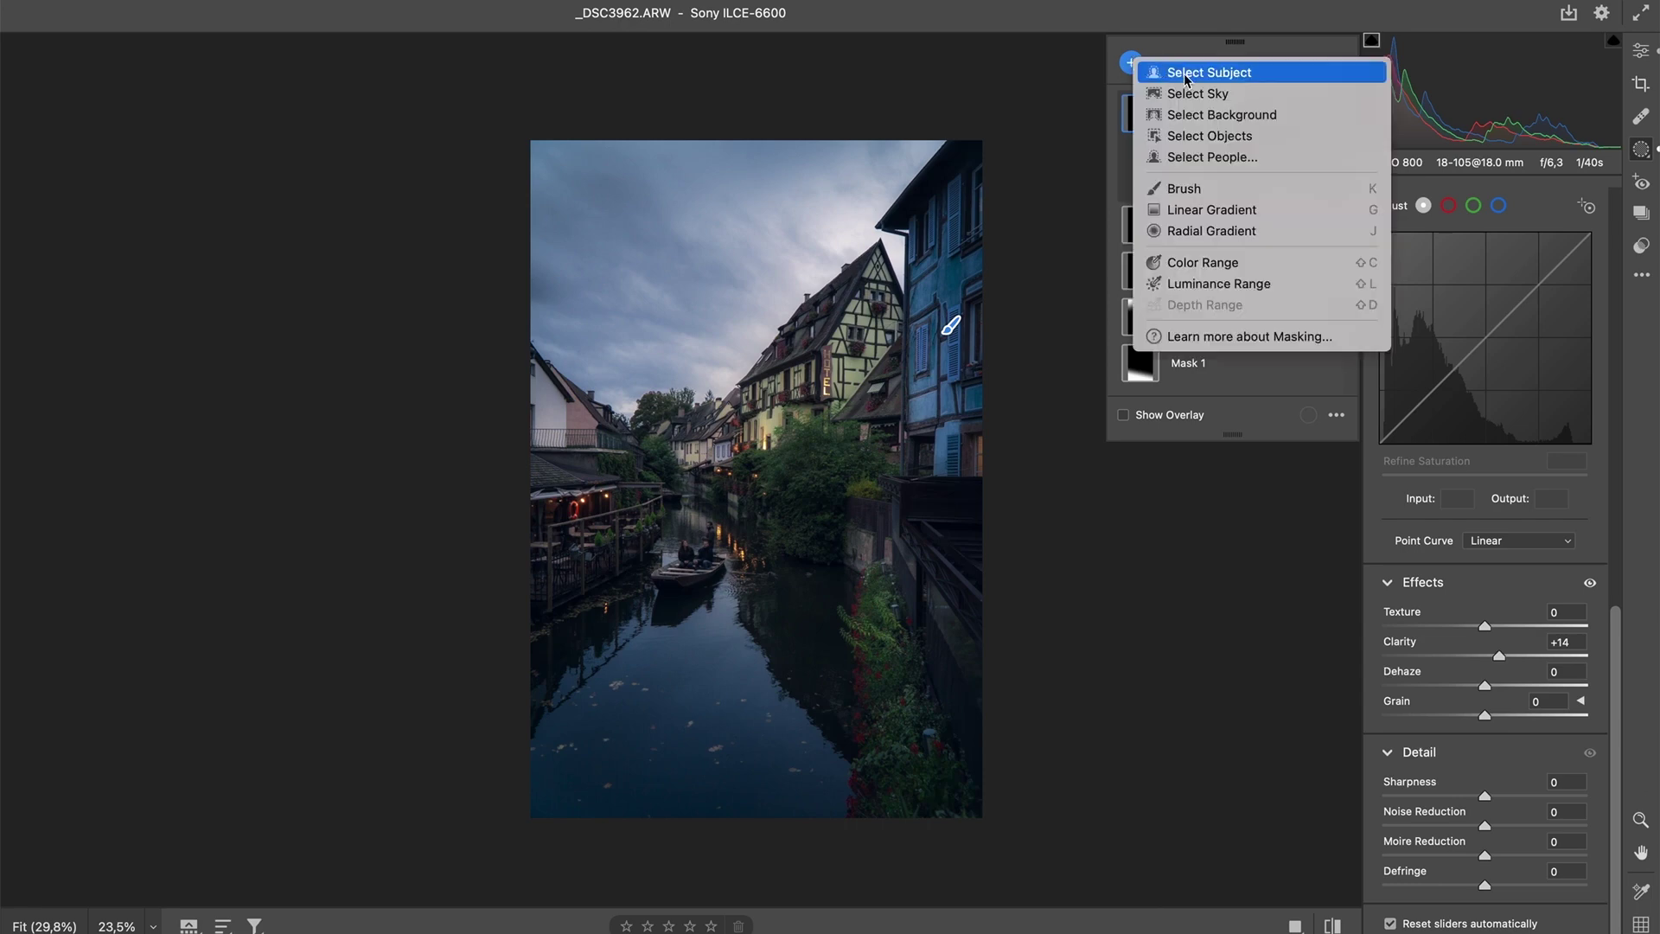
# - Brush Mask 6 on the blue building's edge with Saturation +31 and Exposure +0.40, then exit Masking
pyautogui.click(1185, 189)
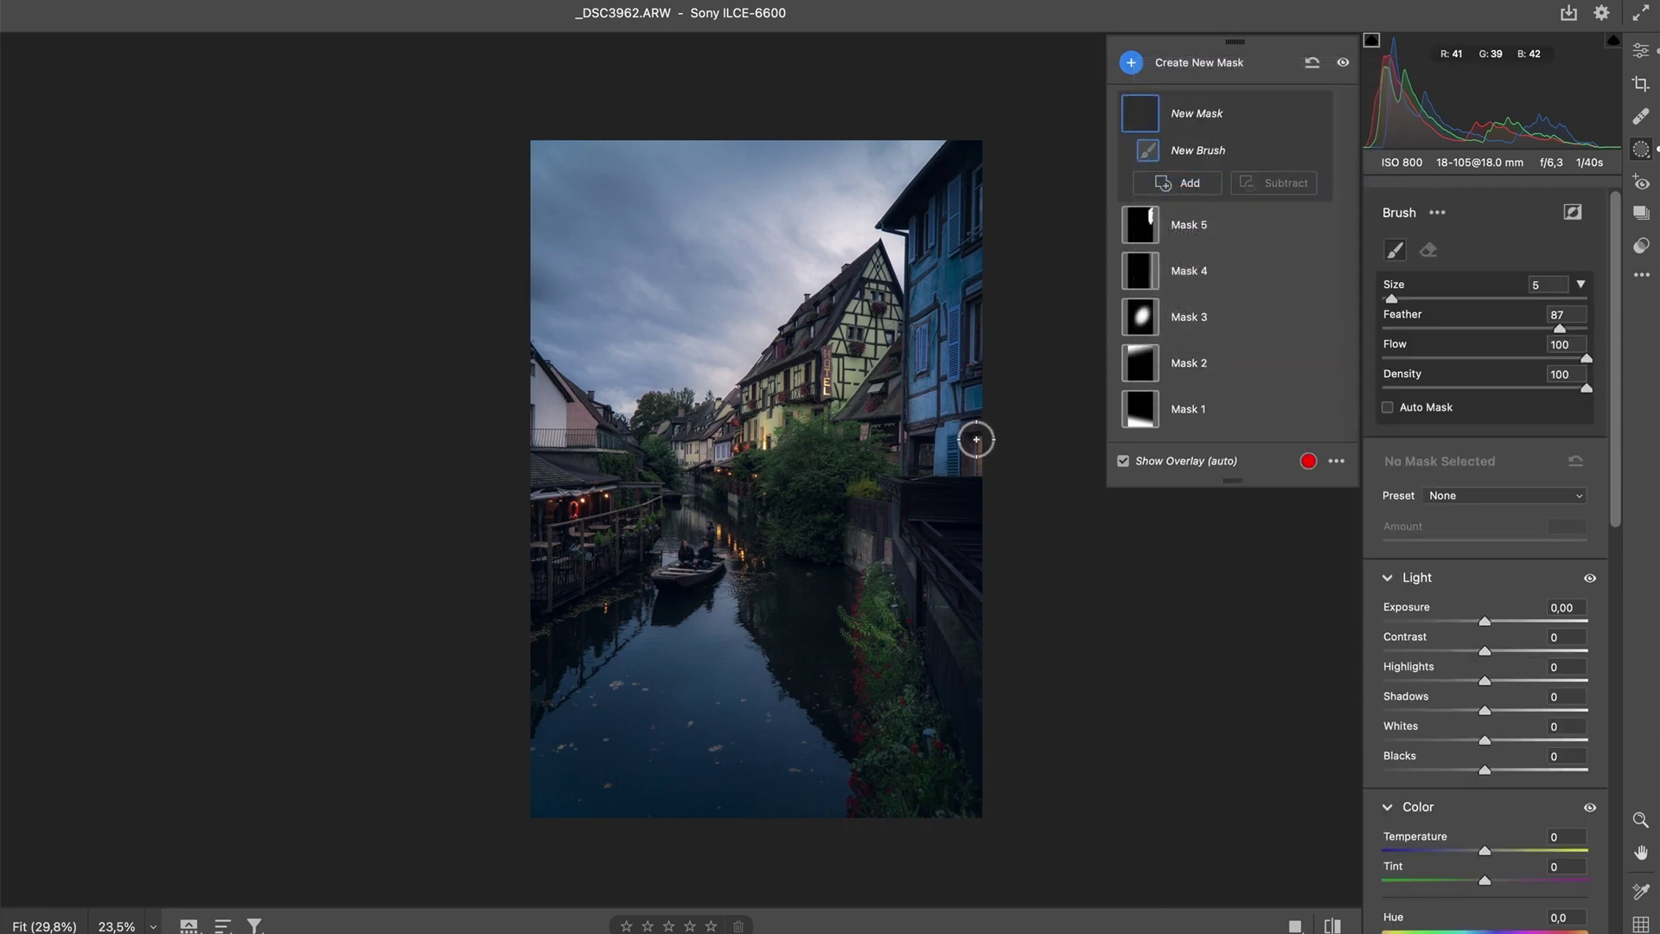
pyautogui.moveTo(968, 434); pyautogui.dragTo(975, 474)
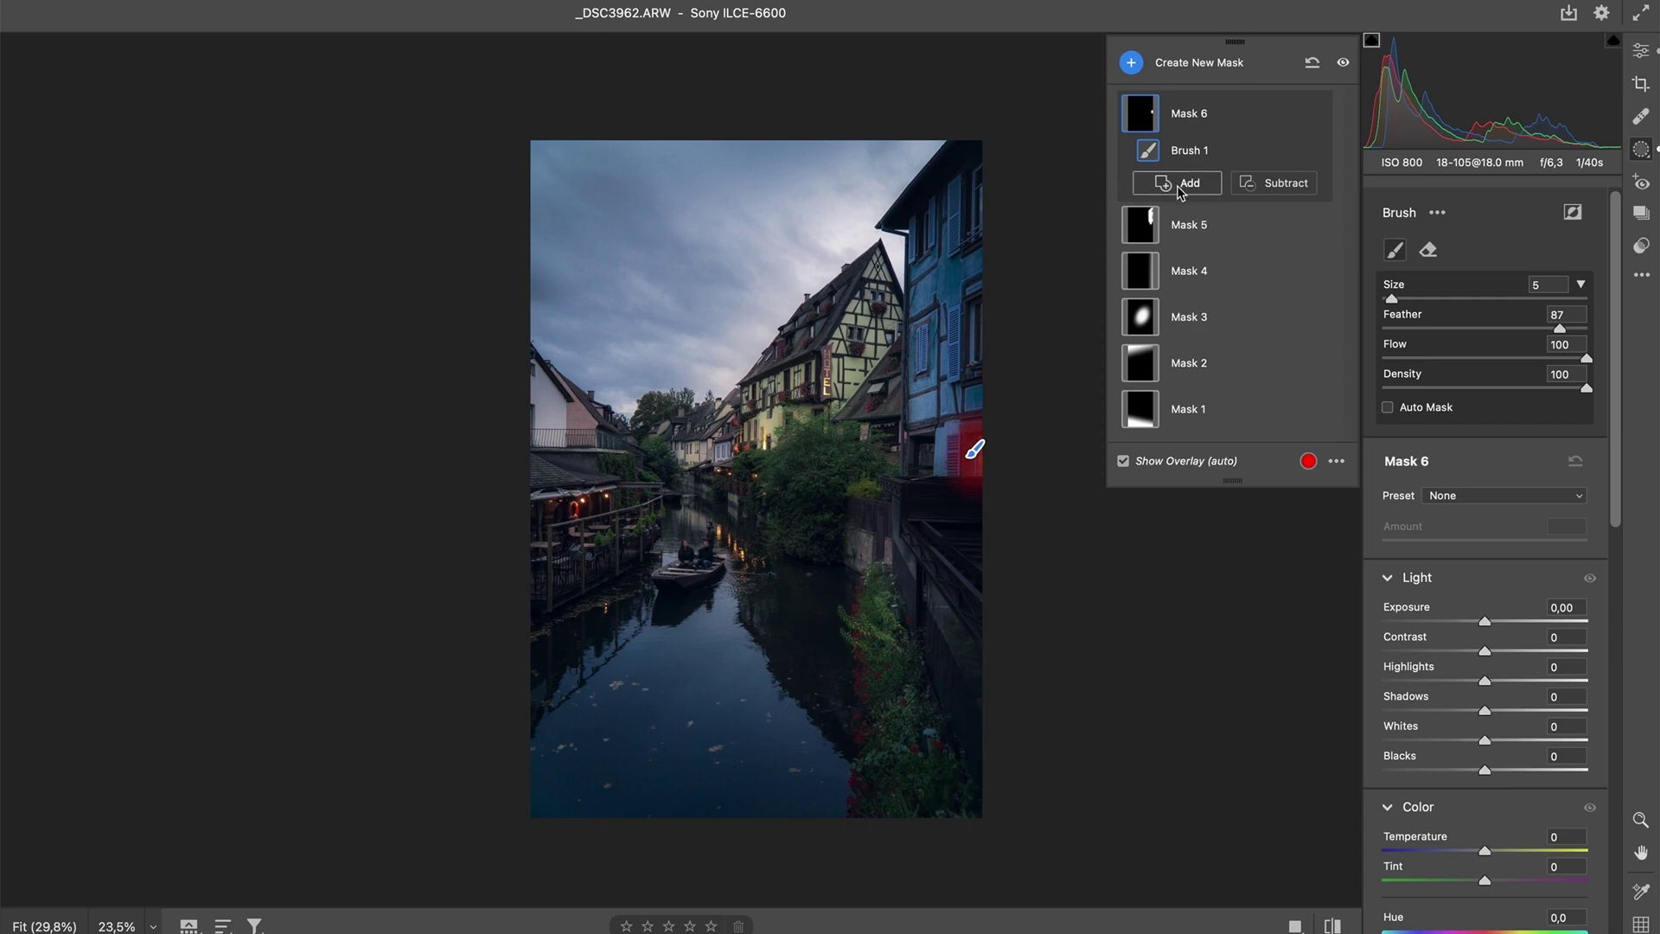
pyautogui.click(1124, 461)
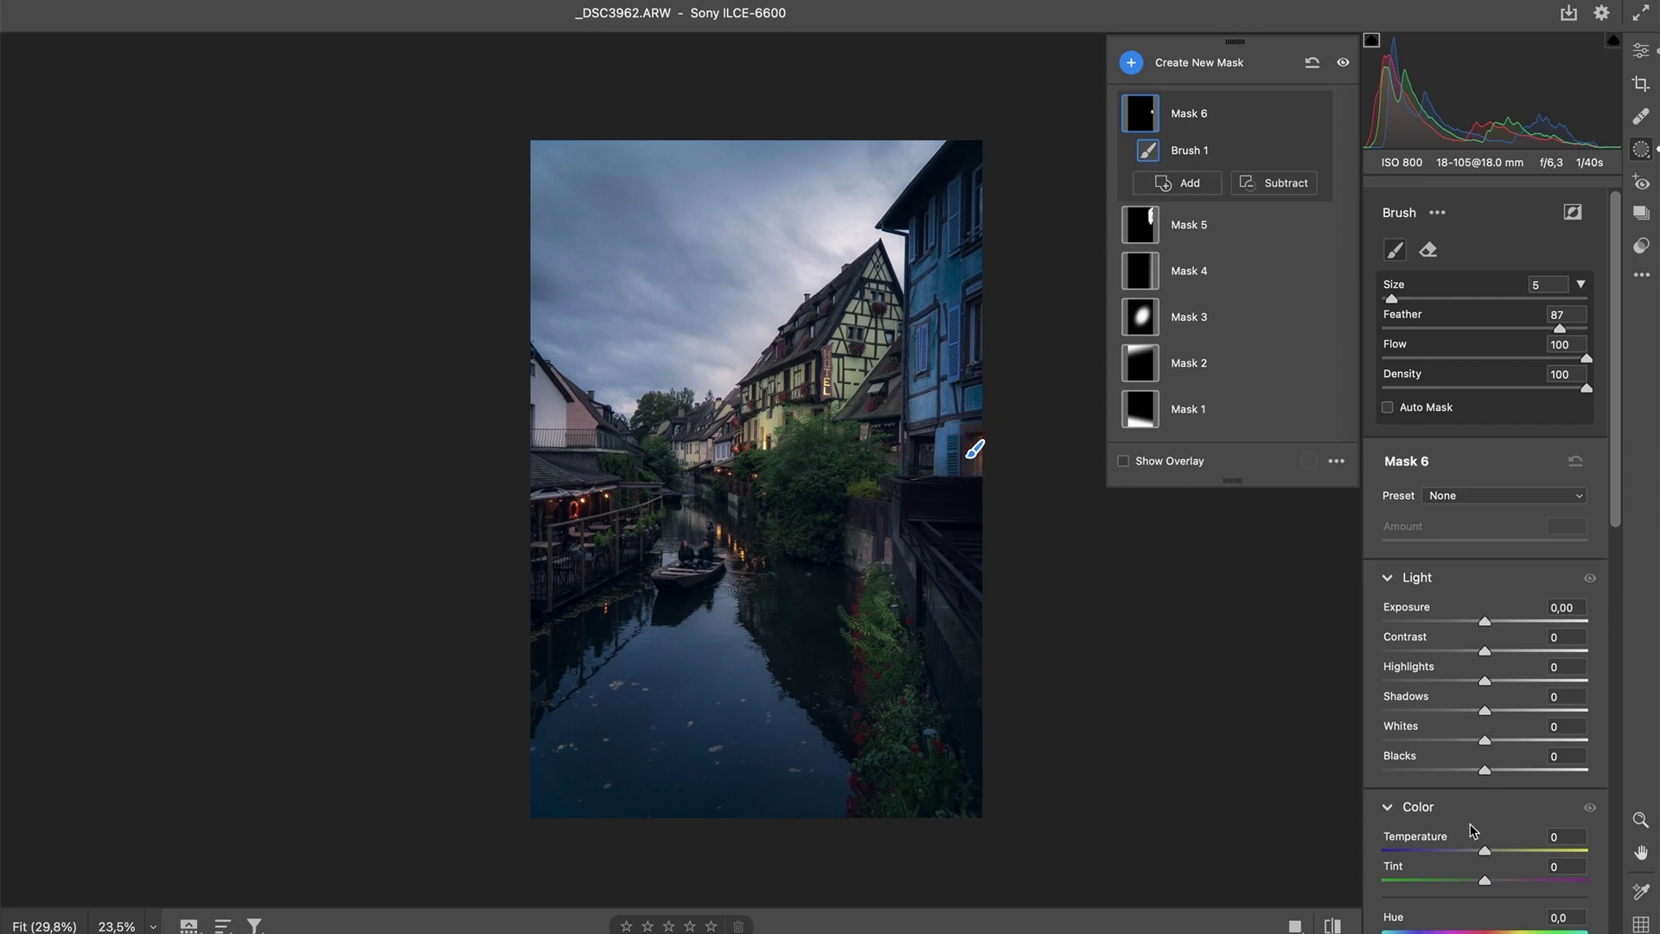
pyautogui.scroll(-5, 1480, 856)
pyautogui.moveTo(1484, 780)
pyautogui.mouseDown()
pyautogui.moveTo(1532, 782)
pyautogui.moveTo(1515, 780)
pyautogui.mouseUp()
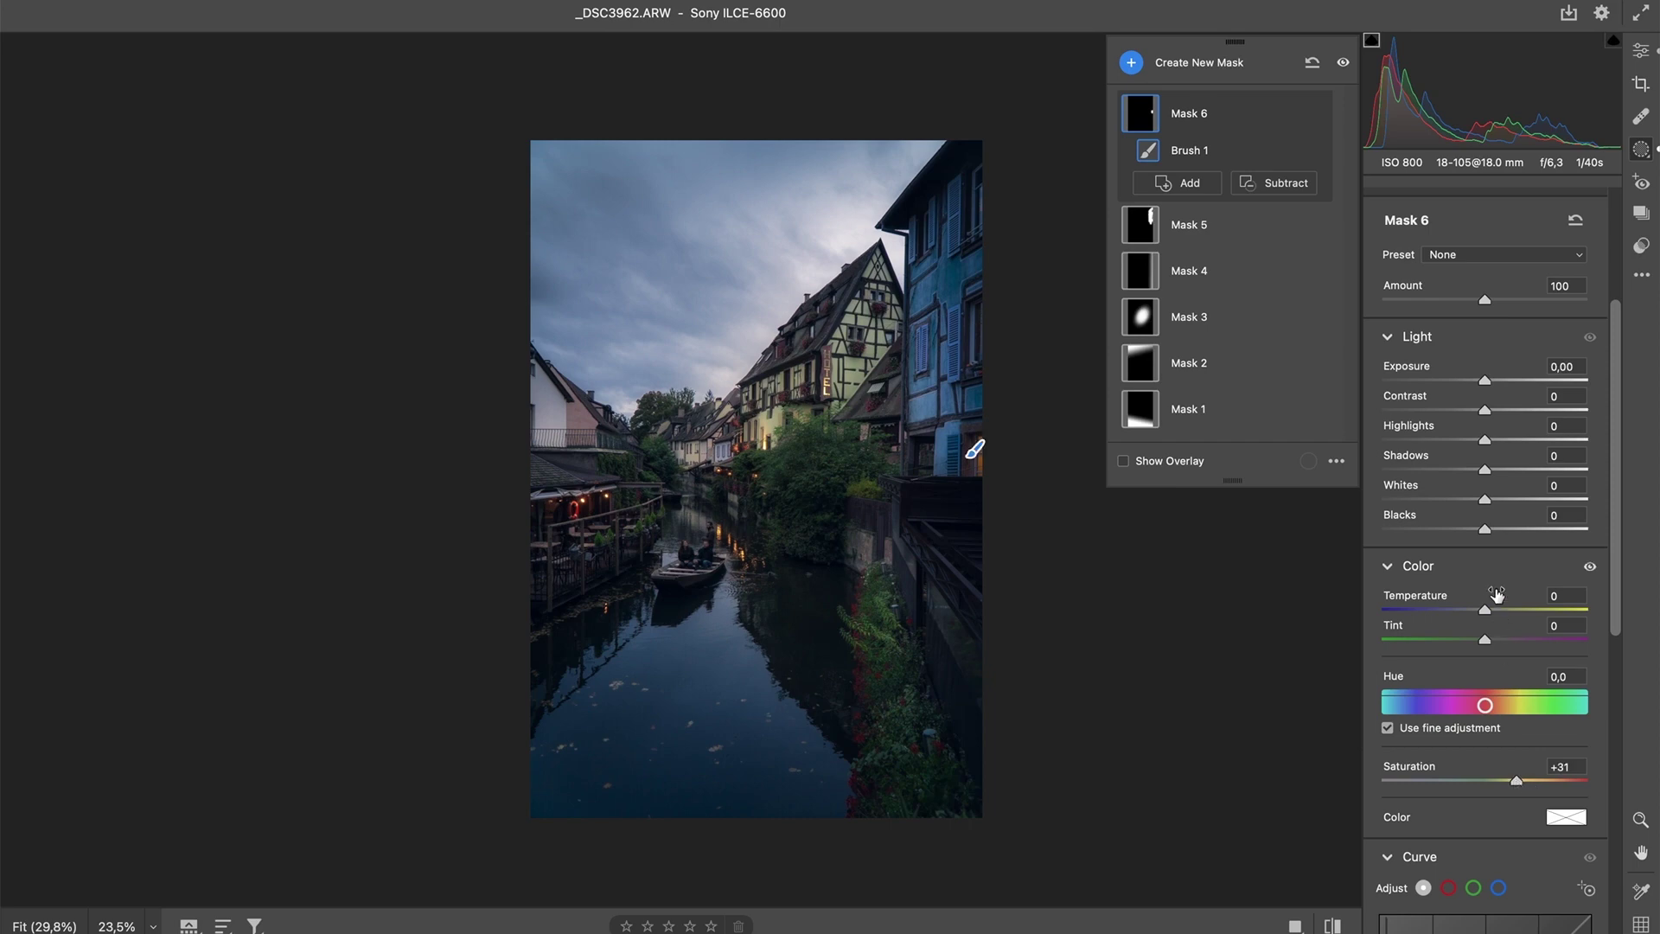
pyautogui.scroll(5, 1497, 595)
pyautogui.moveTo(1486, 621); pyautogui.dragTo(1493, 621)
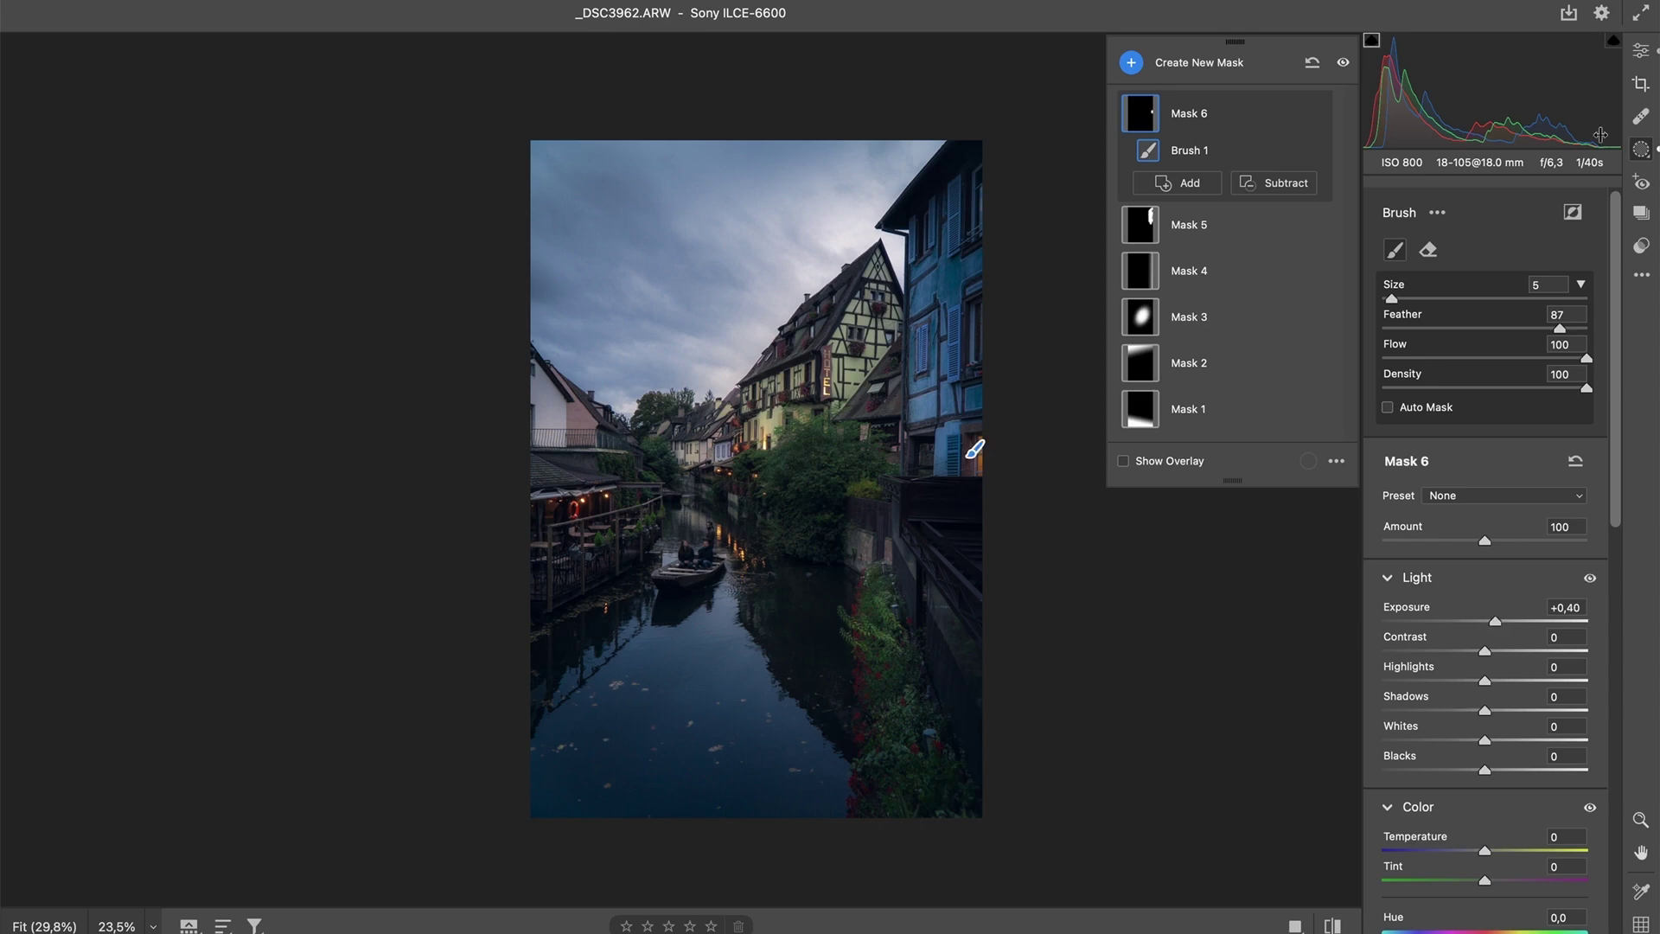
pyautogui.click(1641, 50)
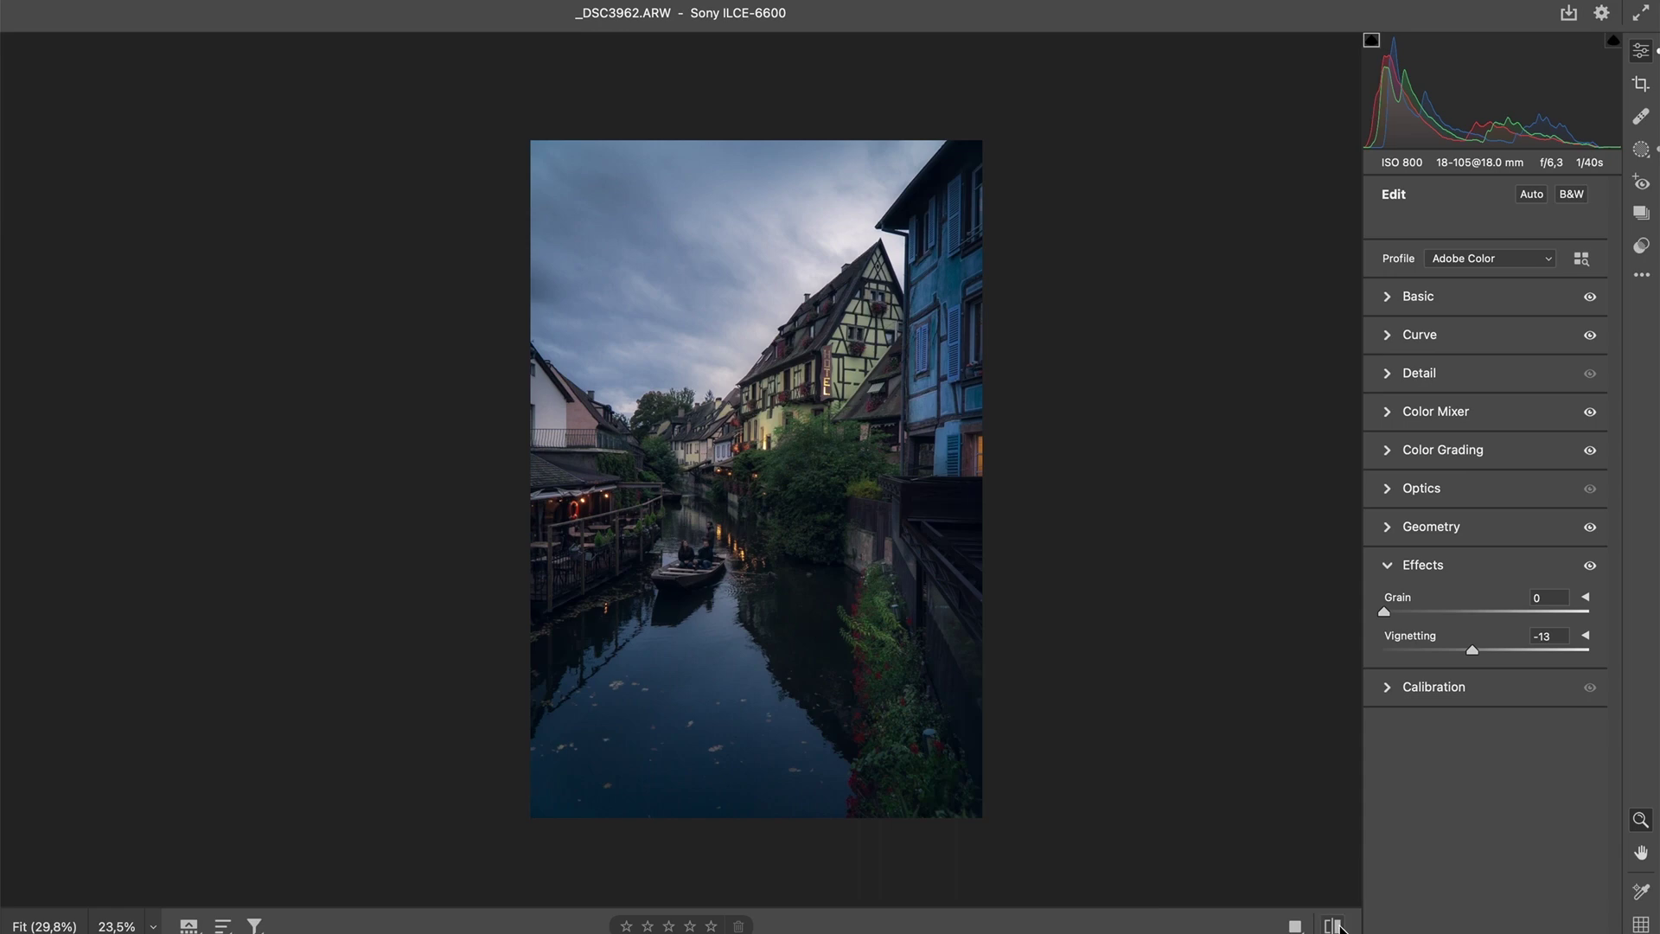
pyautogui.click(1642, 148)
pyautogui.click(1150, 113)
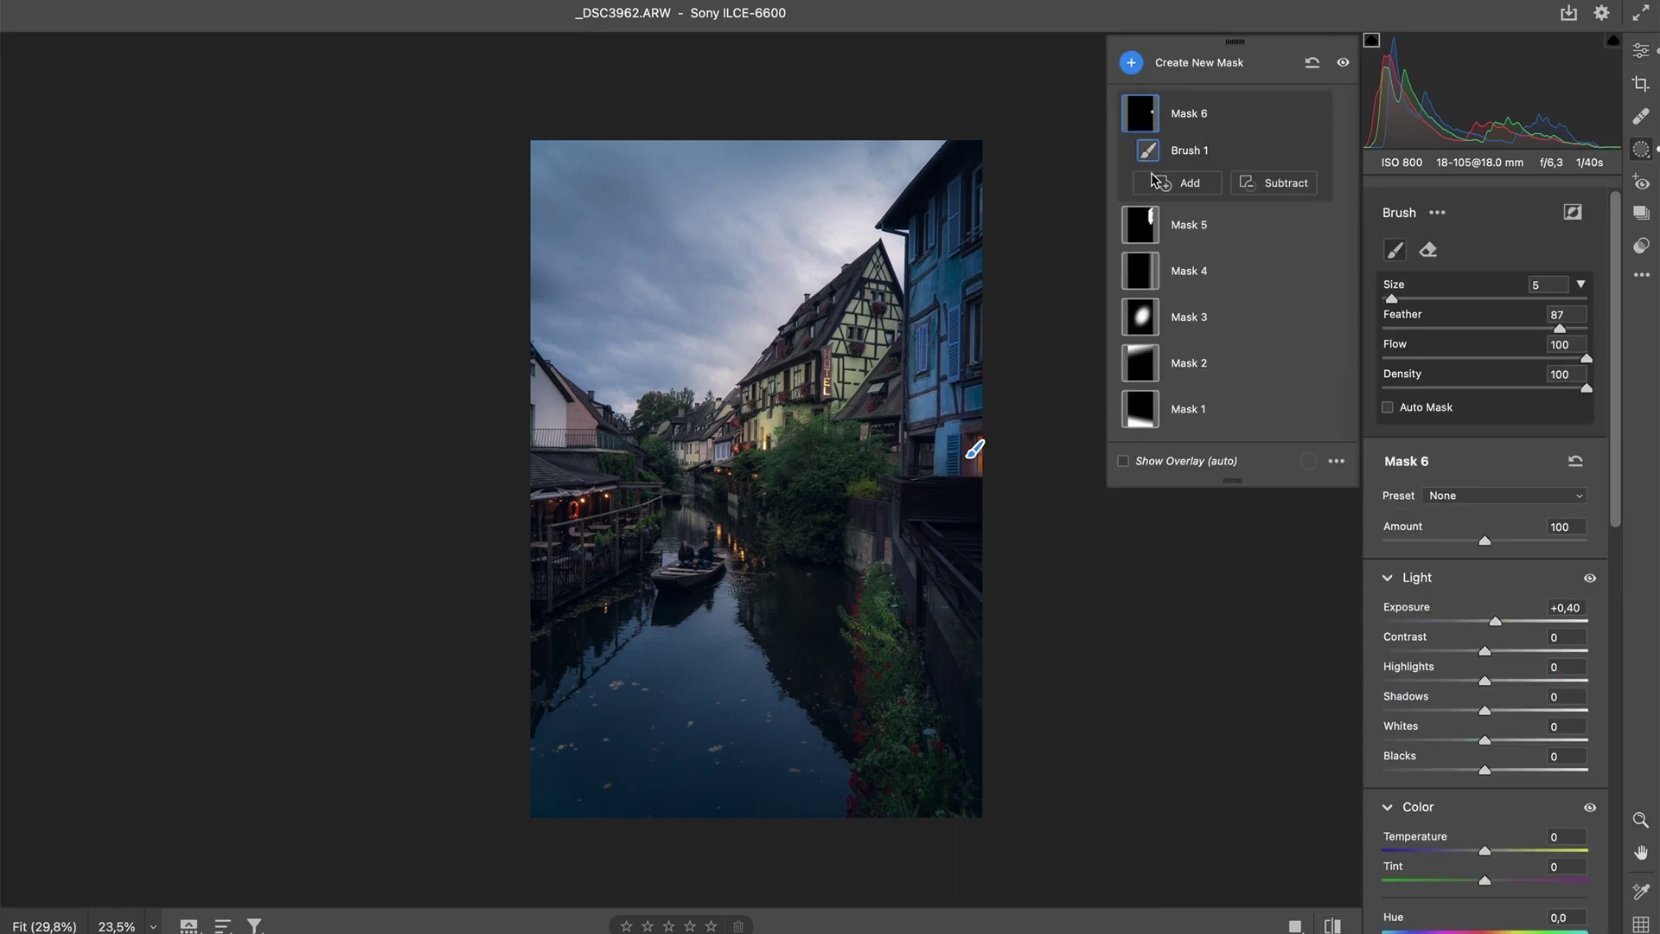
pyautogui.scroll(-3, 1486, 785)
pyautogui.click(1641, 50)
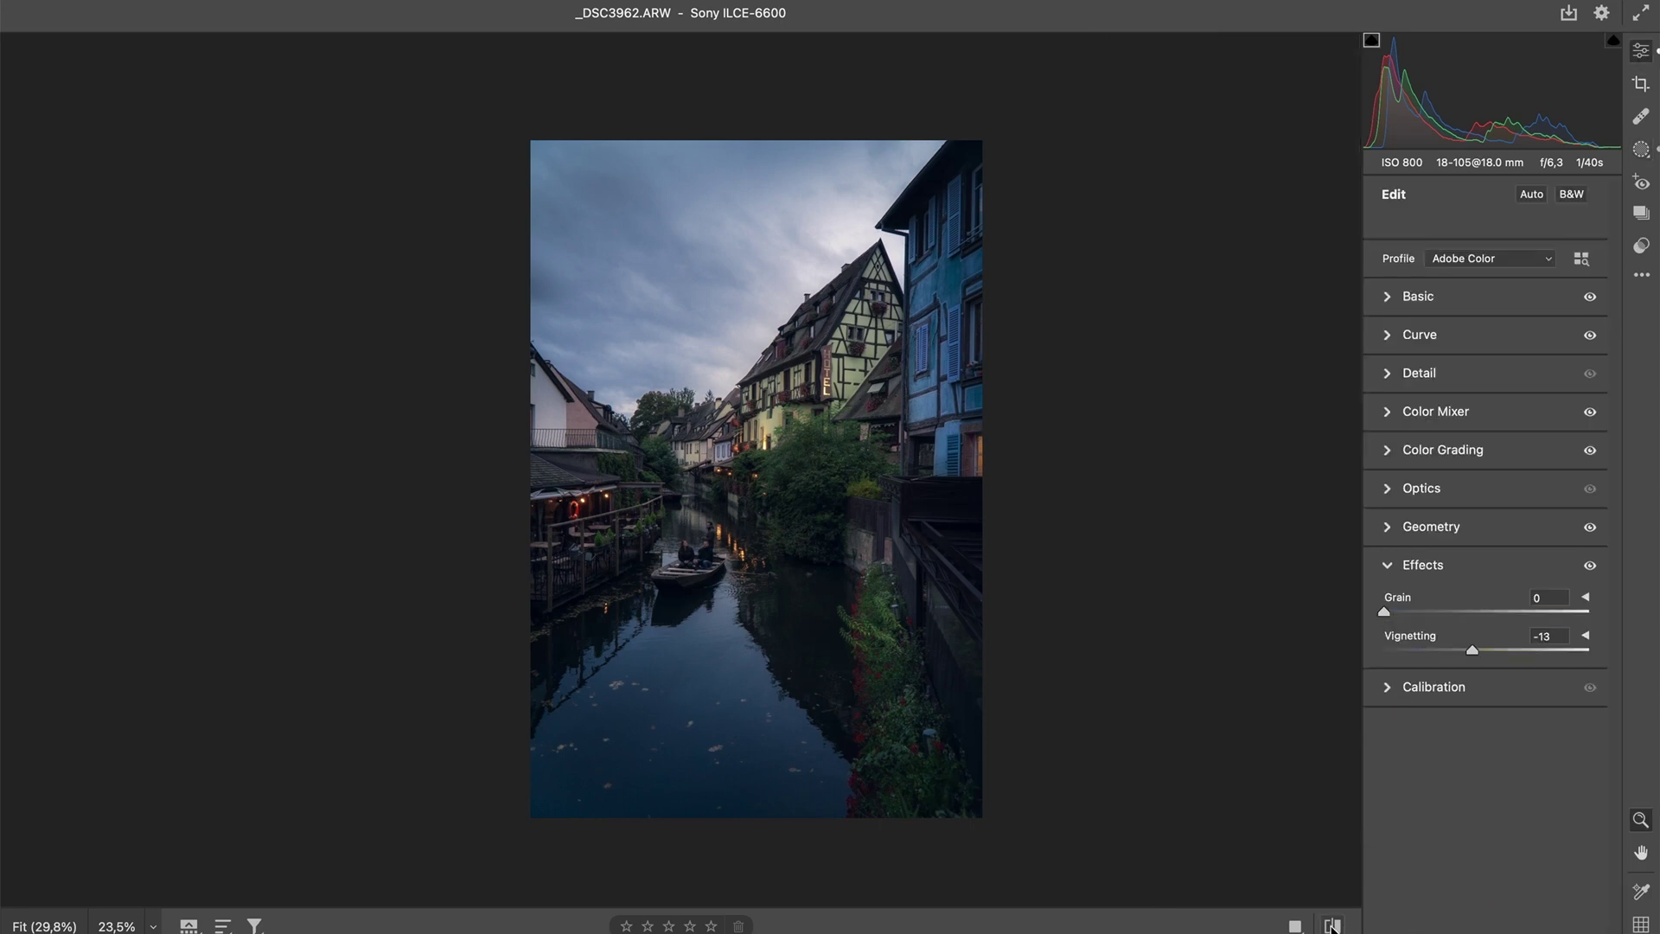
pyautogui.click(1642, 149)
pyautogui.click(1189, 252)
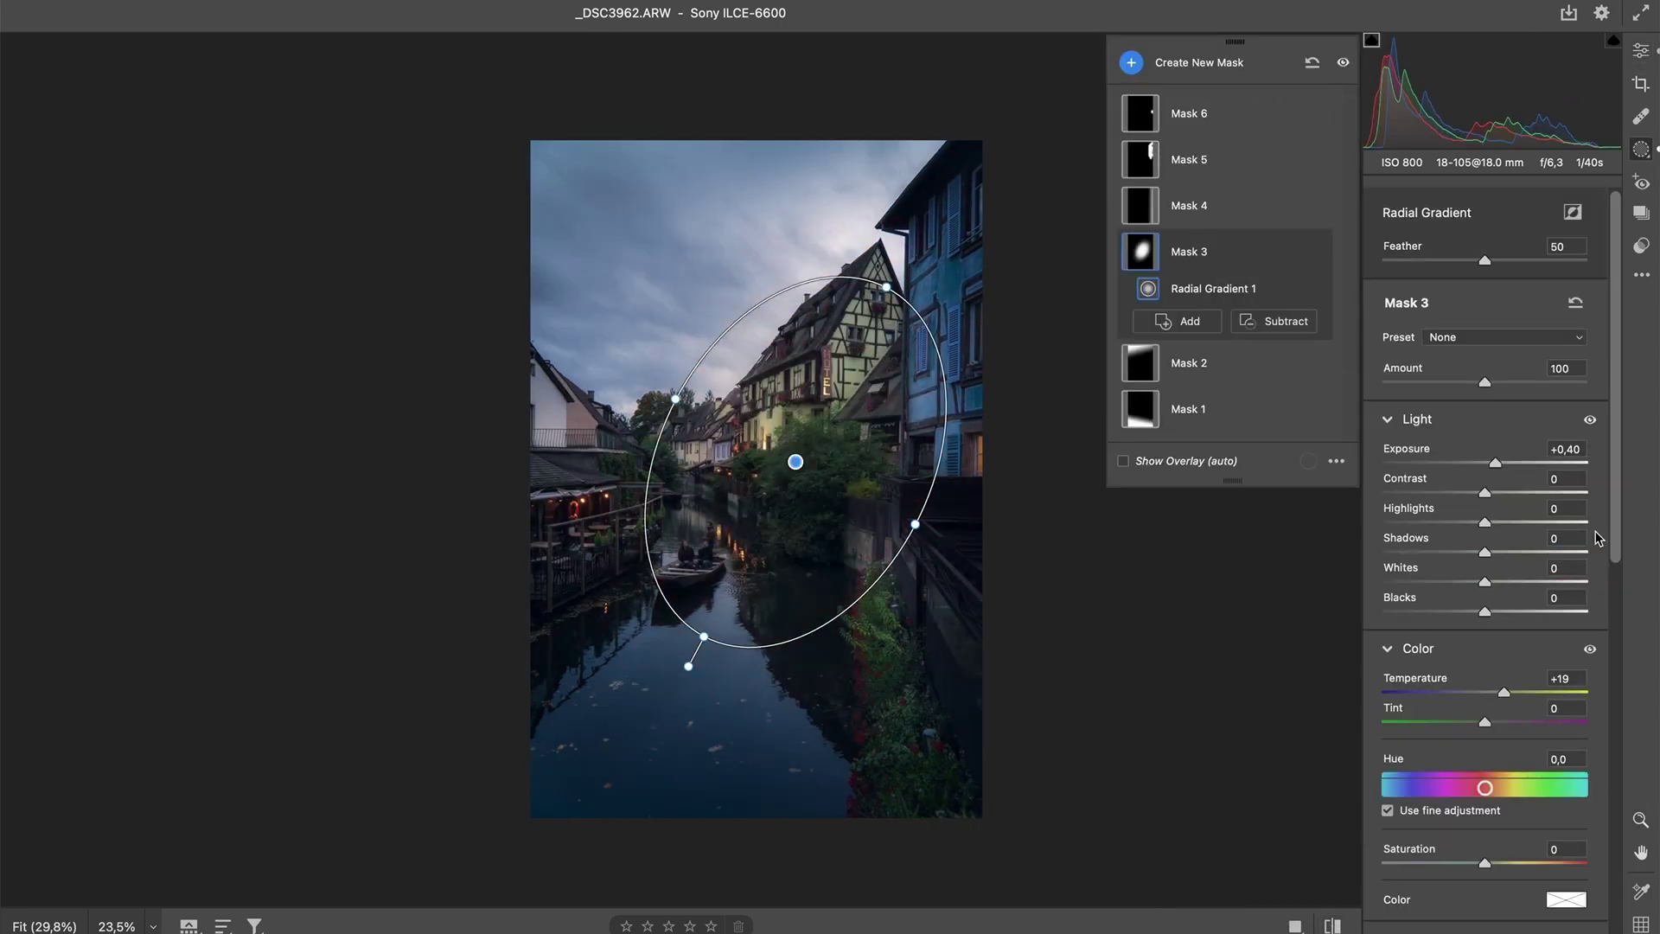
pyautogui.click(1642, 51)
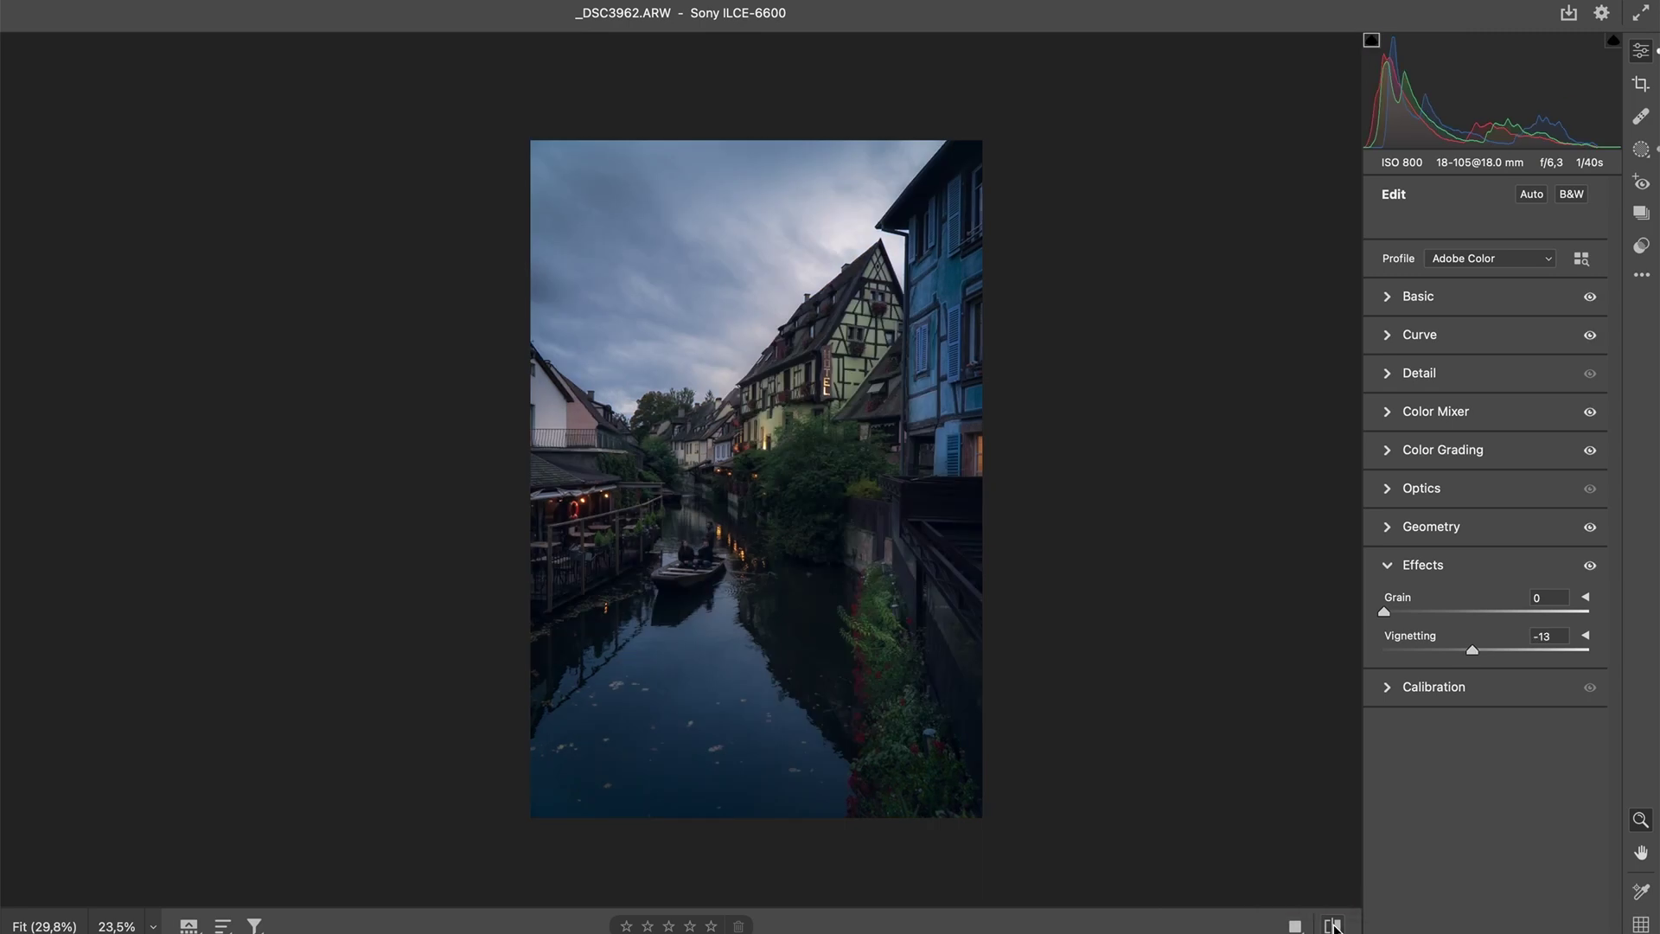
pyautogui.click(1479, 567)
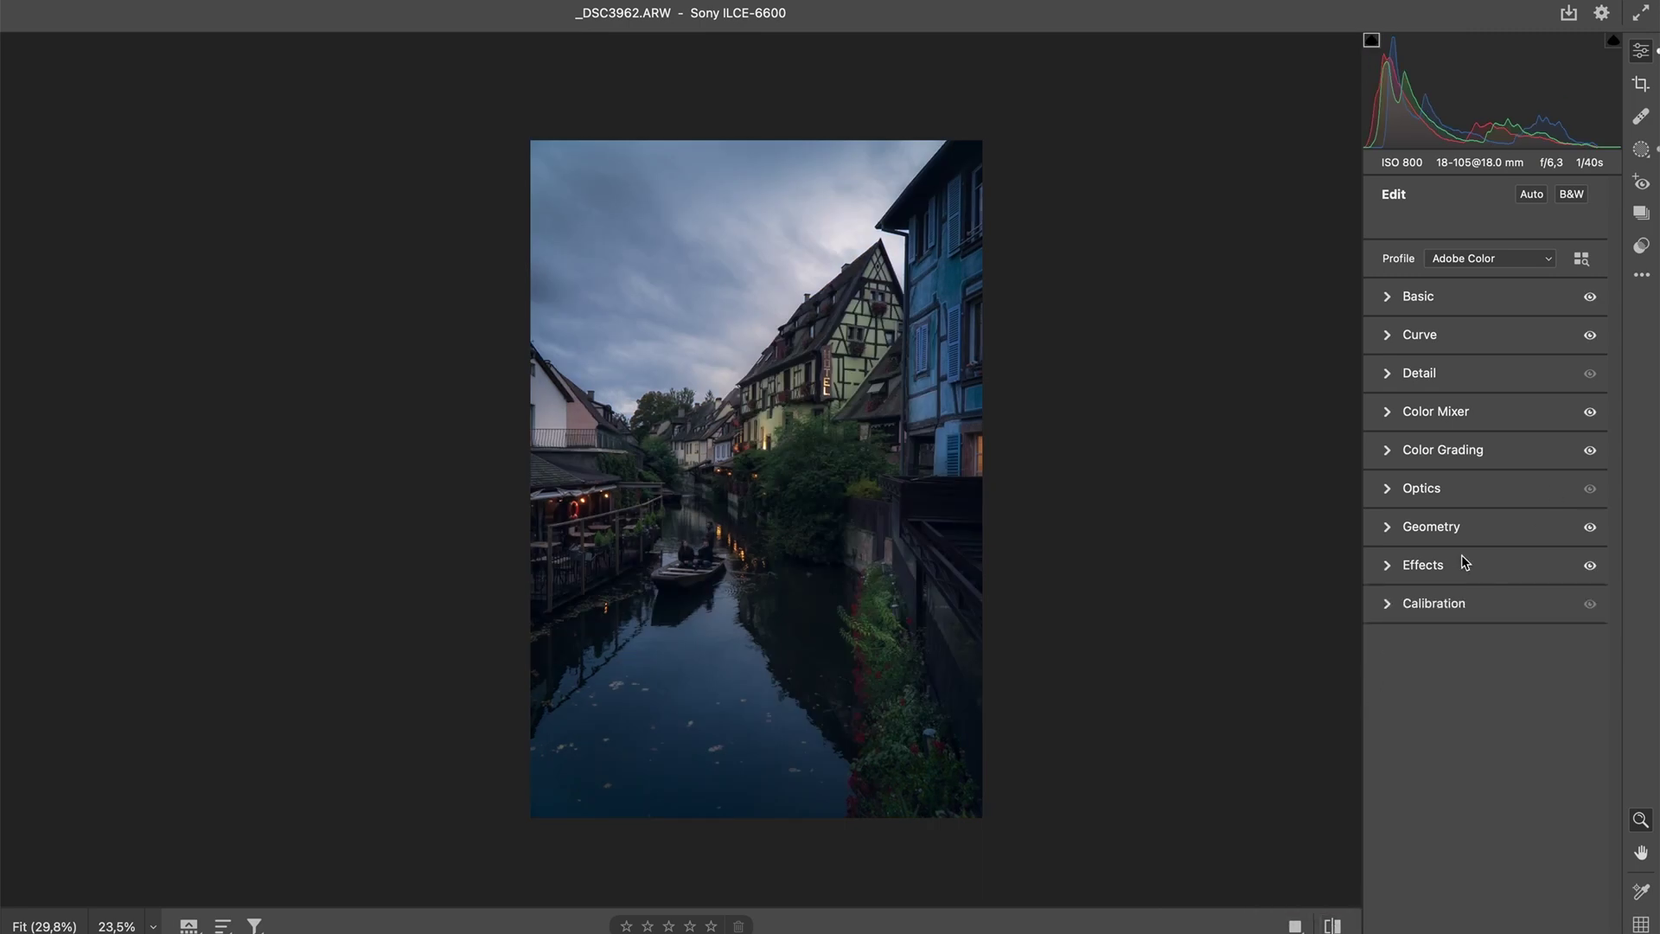
# - Set Calibration: Shadows Tint +7, Red -13/+23, Green +54/+15, Blue -10/-37 hue/saturation
pyautogui.click(1429, 609)
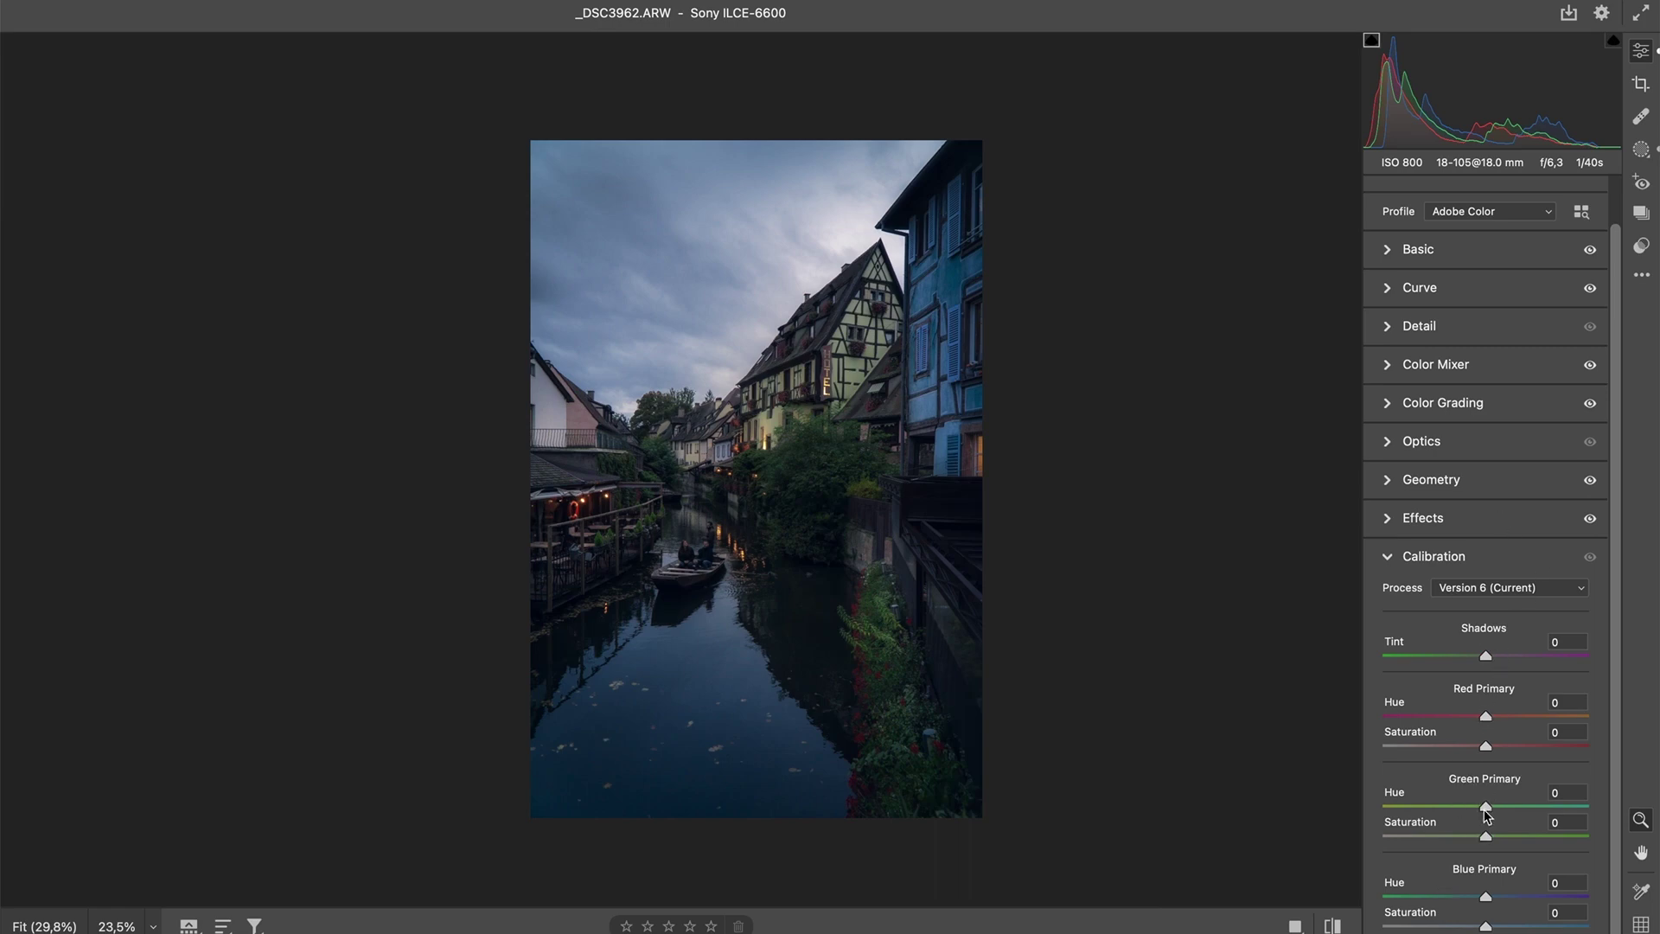
pyautogui.moveTo(1486, 807); pyautogui.dragTo(1497, 843)
pyautogui.moveTo(1488, 900); pyautogui.dragTo(1448, 928)
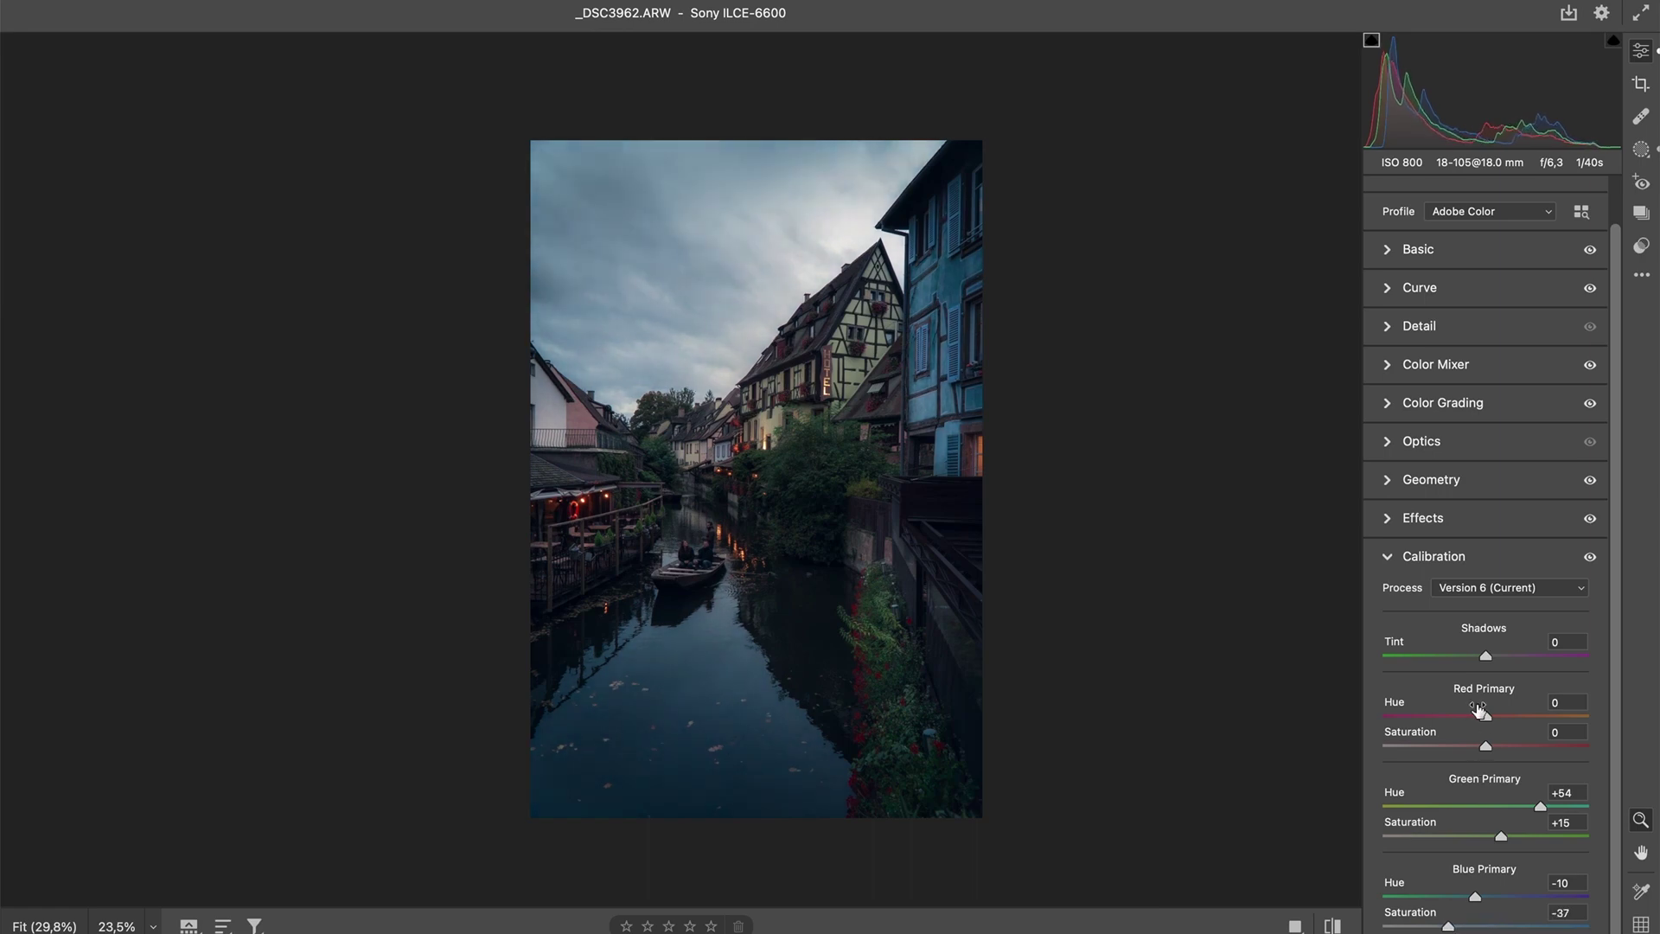
pyautogui.moveTo(1485, 716); pyautogui.dragTo(1509, 746)
pyautogui.moveTo(1486, 658); pyautogui.dragTo(1494, 659)
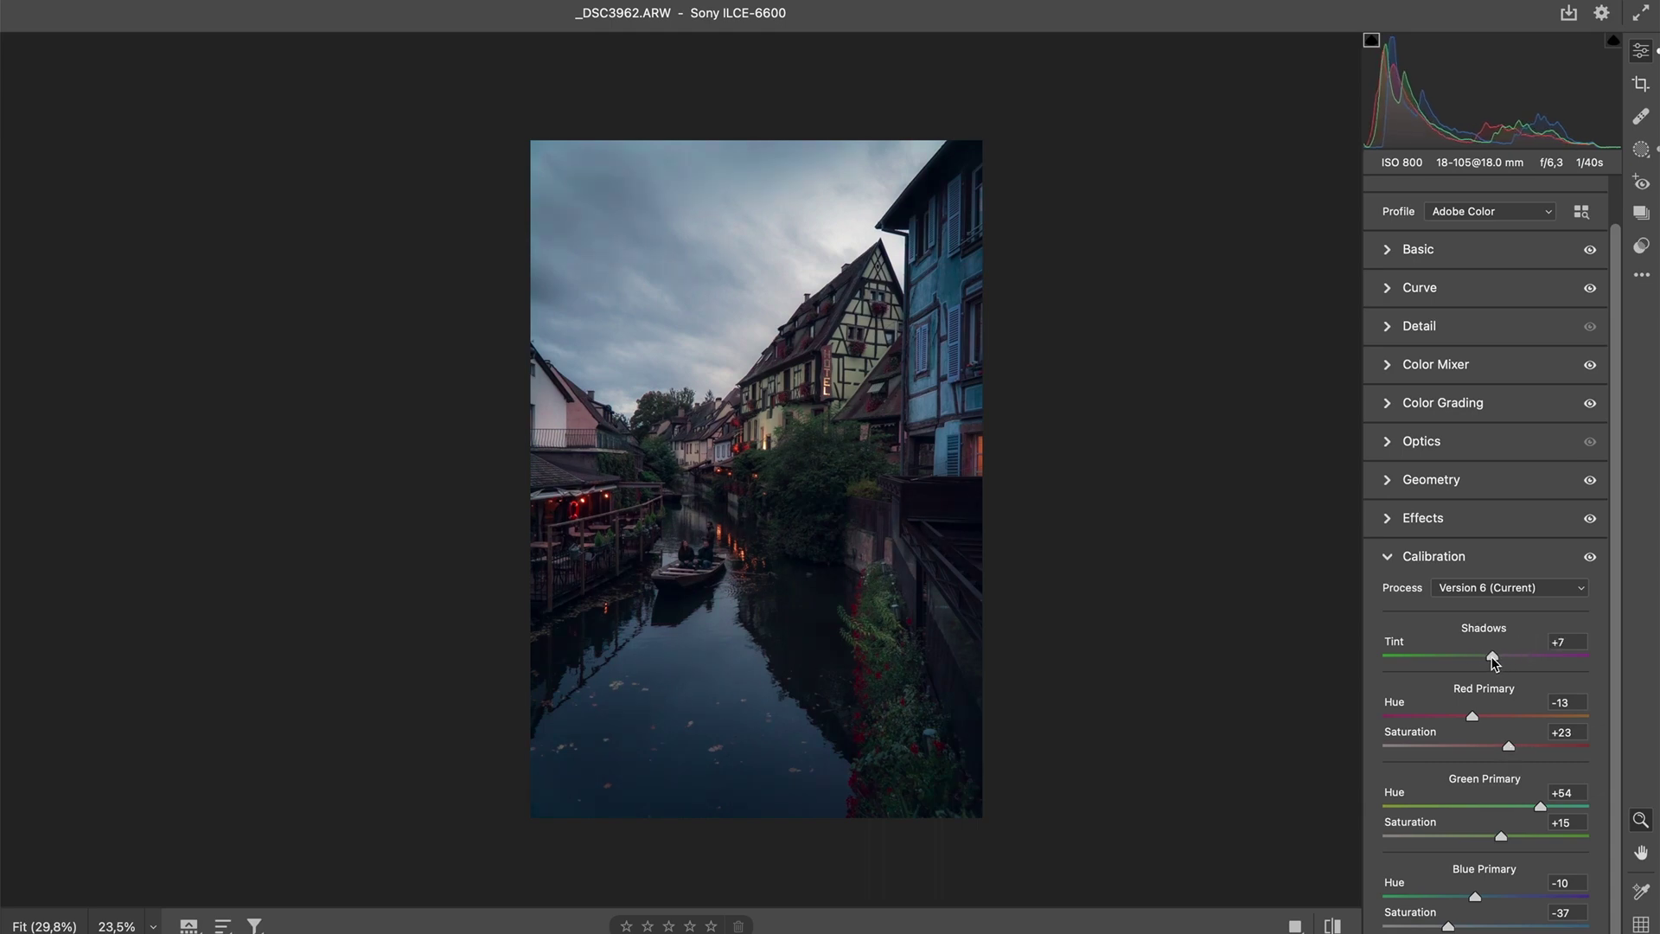
pyautogui.click(1461, 253)
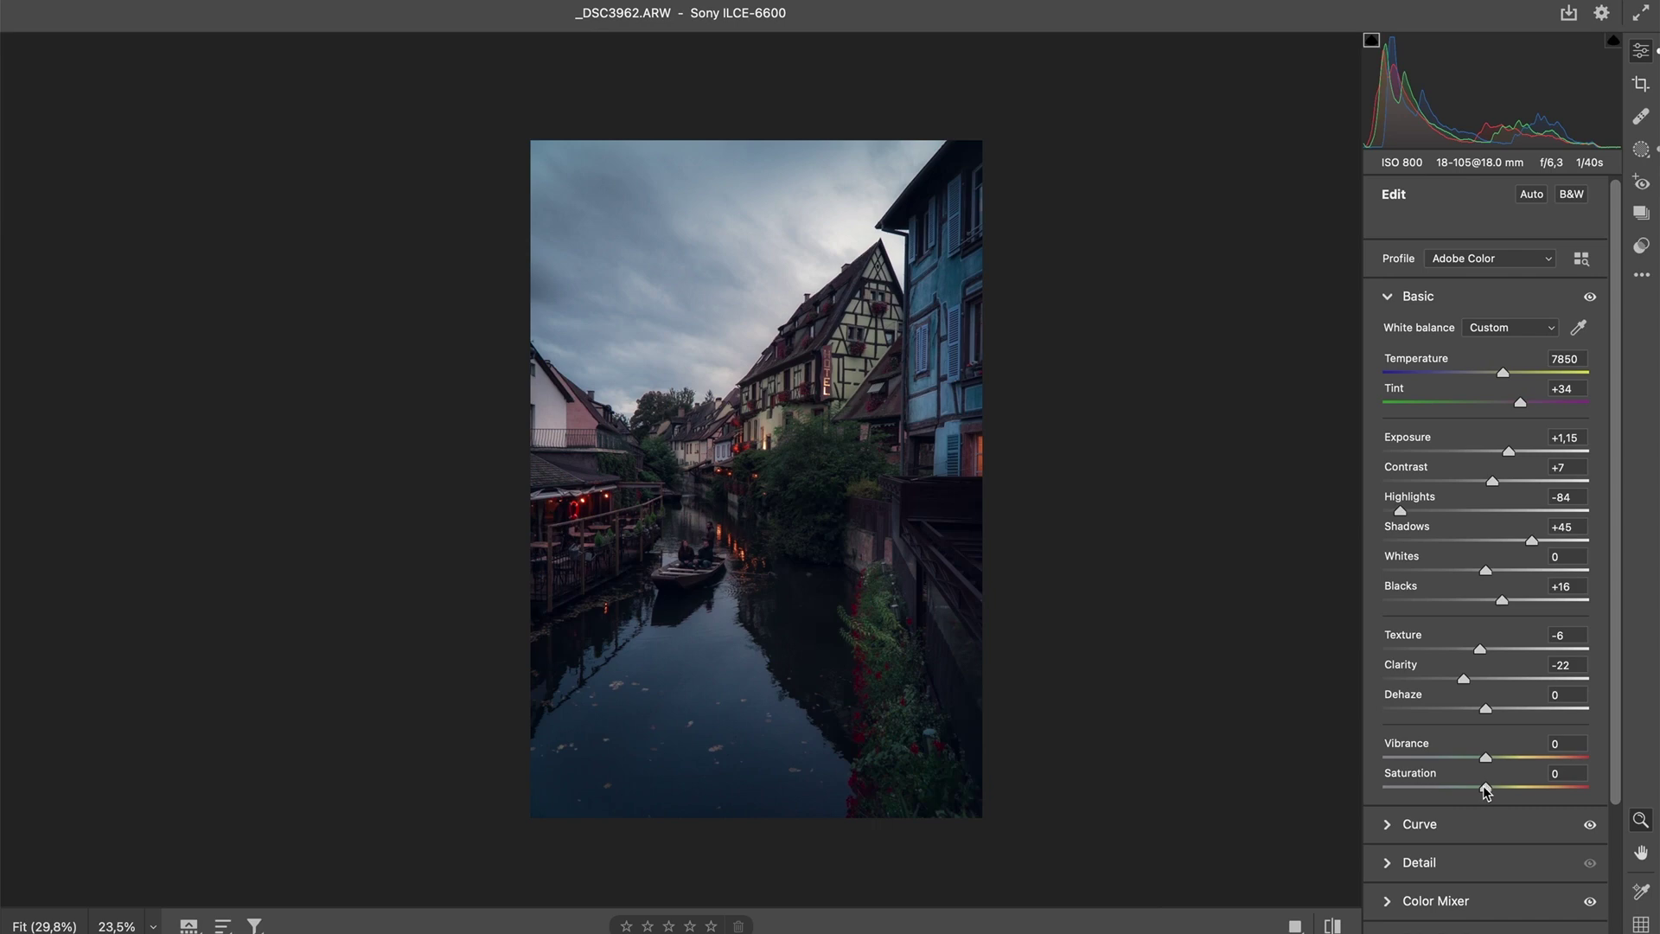
# - Lower Saturation to -11 and set Color Mixer saturation to Reds -13, Greens +13
pyautogui.moveTo(1485, 789)
pyautogui.mouseDown()
pyautogui.moveTo(1460, 787)
pyautogui.moveTo(1479, 792)
pyautogui.mouseUp()
pyautogui.click(1464, 297)
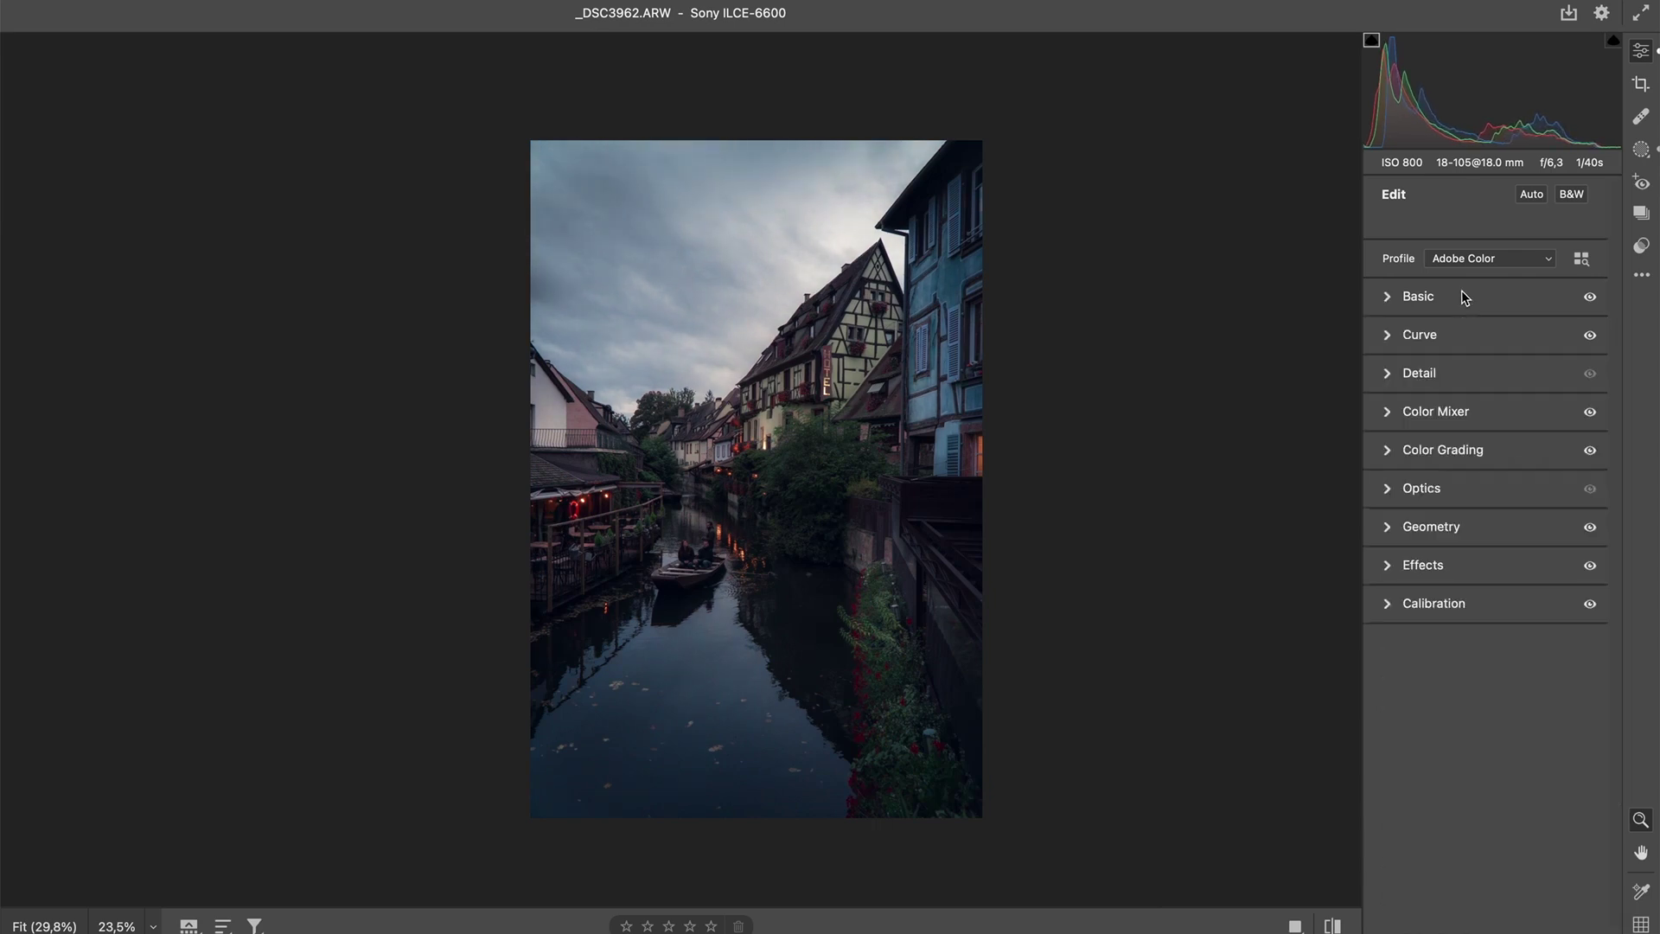
pyautogui.click(1451, 415)
pyautogui.click(1445, 472)
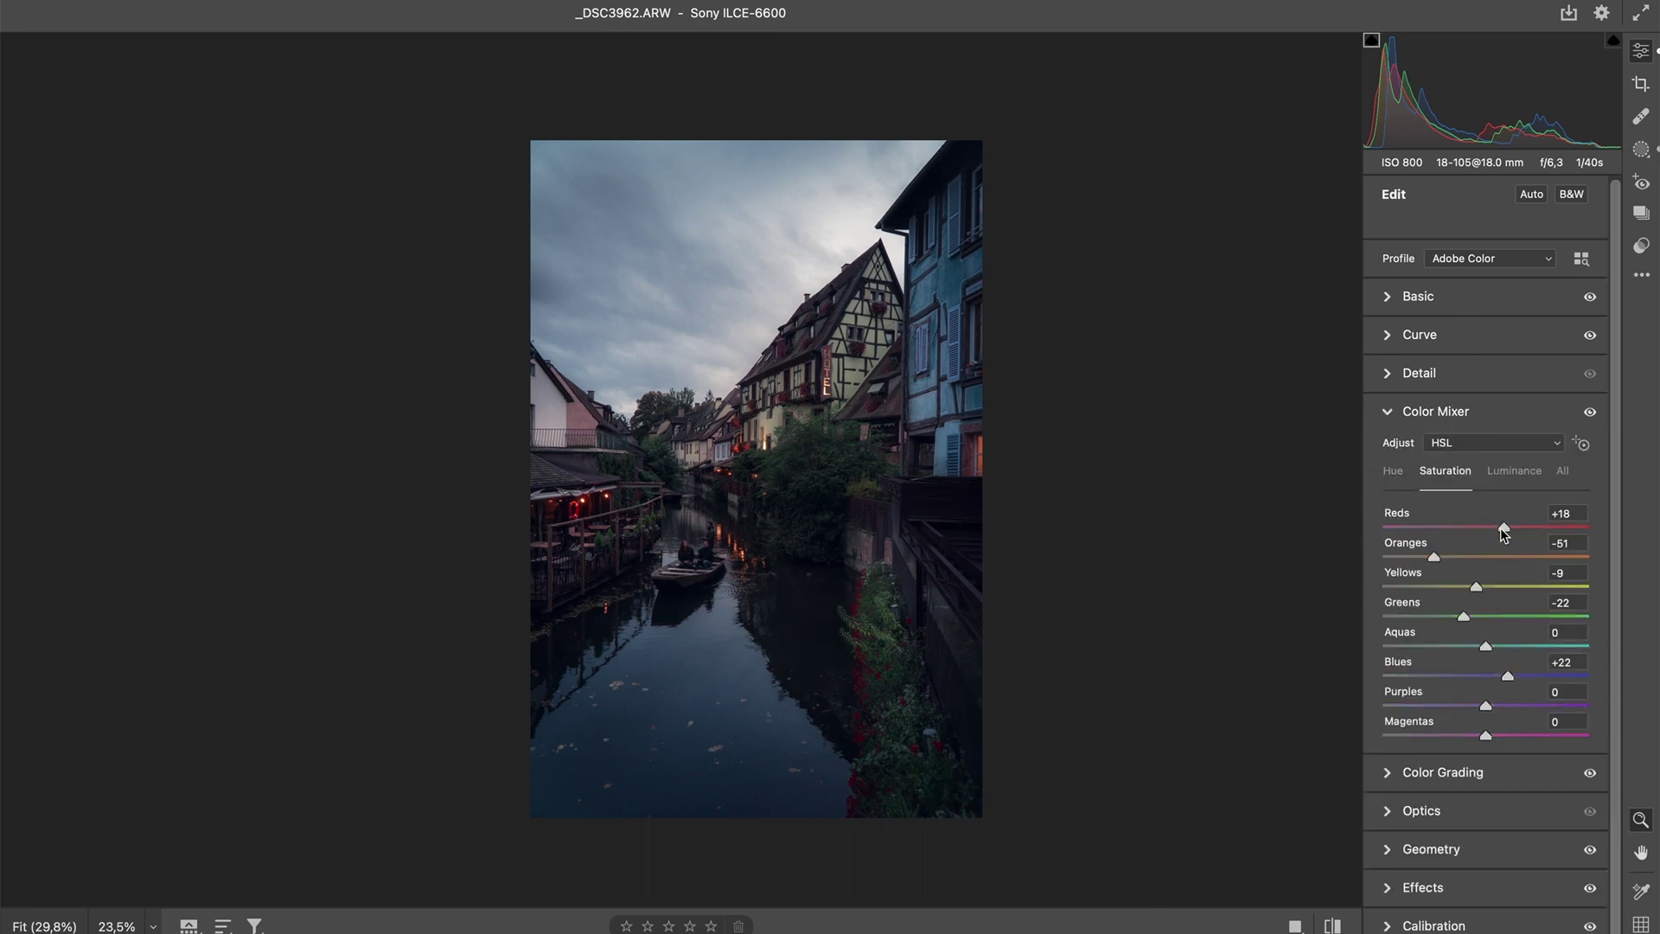
pyautogui.moveTo(1505, 530); pyautogui.dragTo(1466, 531)
pyautogui.moveTo(1471, 529); pyautogui.dragTo(1474, 529)
pyautogui.moveTo(1465, 619); pyautogui.dragTo(1493, 588)
pyautogui.click(1500, 411)
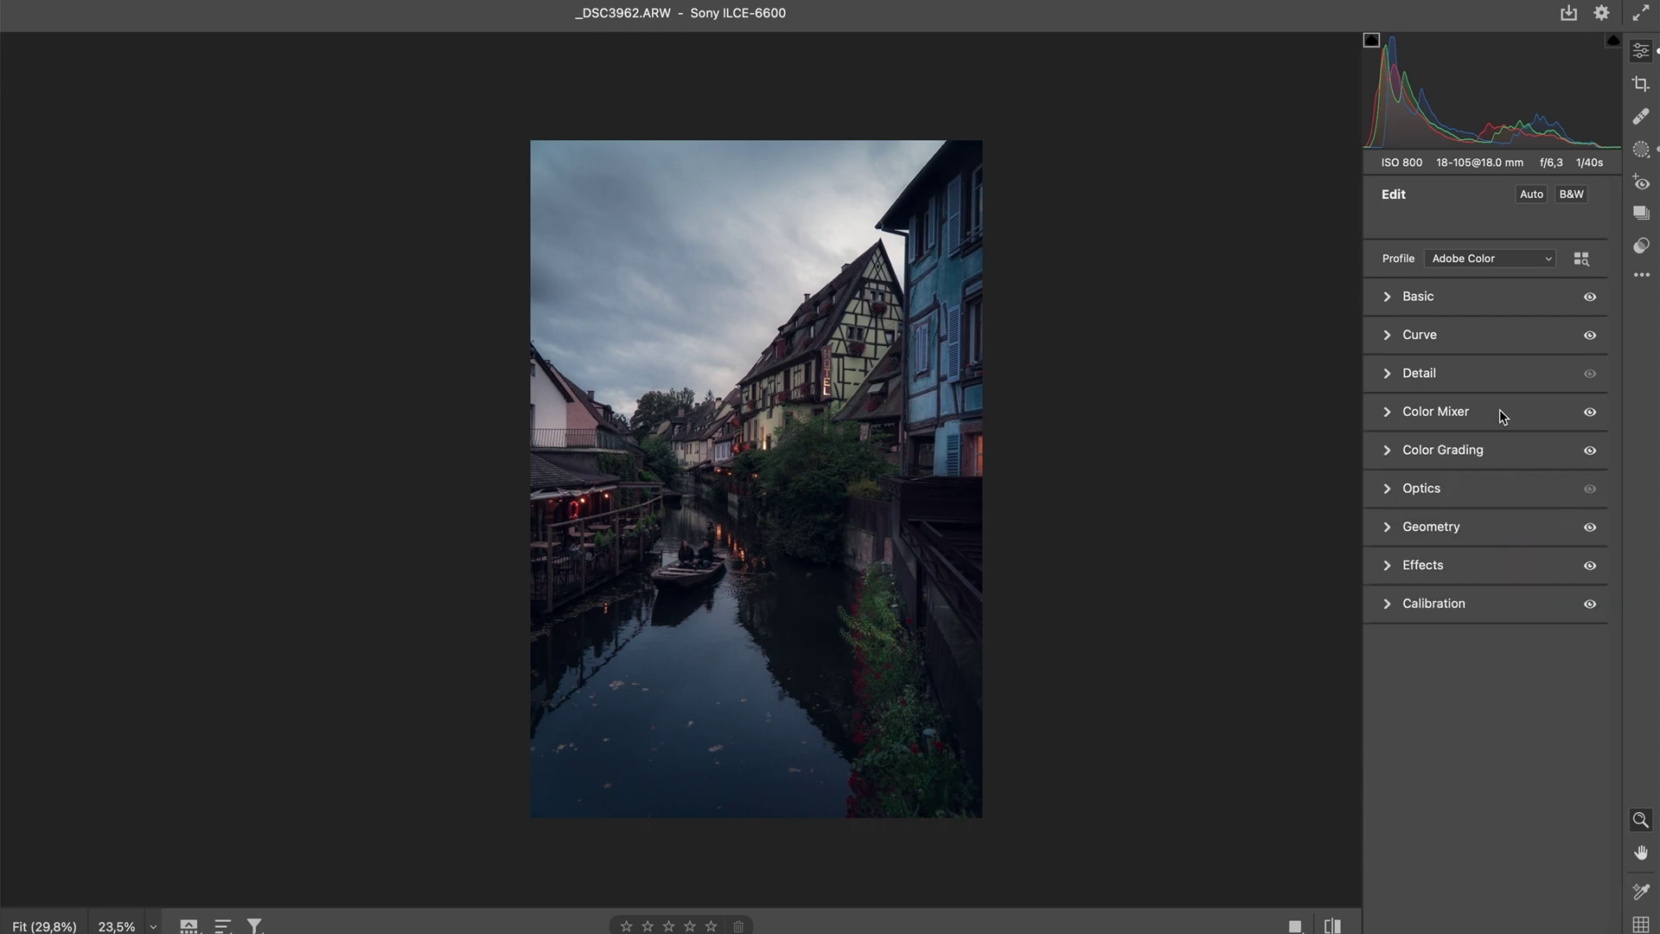
pyautogui.click(1333, 926)
pyautogui.click(1334, 925)
pyautogui.click(1334, 925)
pyautogui.click(1334, 925)
pyautogui.click(1334, 925)
pyautogui.click(1334, 925)
pyautogui.click(872, 460)
pyautogui.scroll(10, 871, 459)
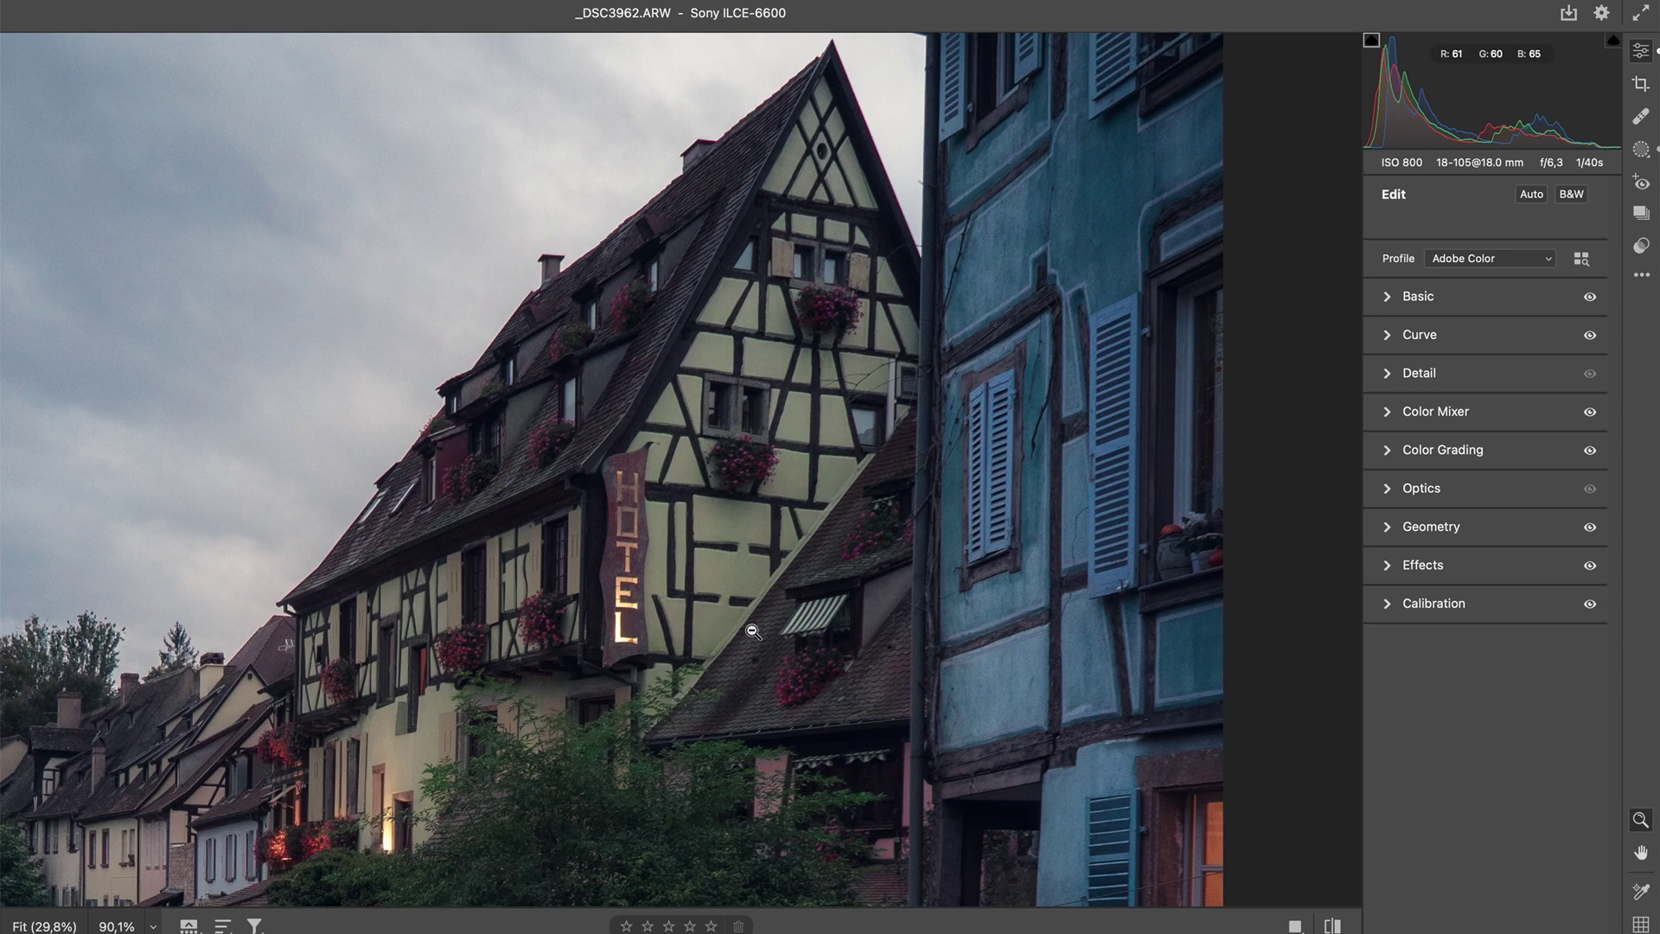
pyautogui.scroll(2, 778, 467)
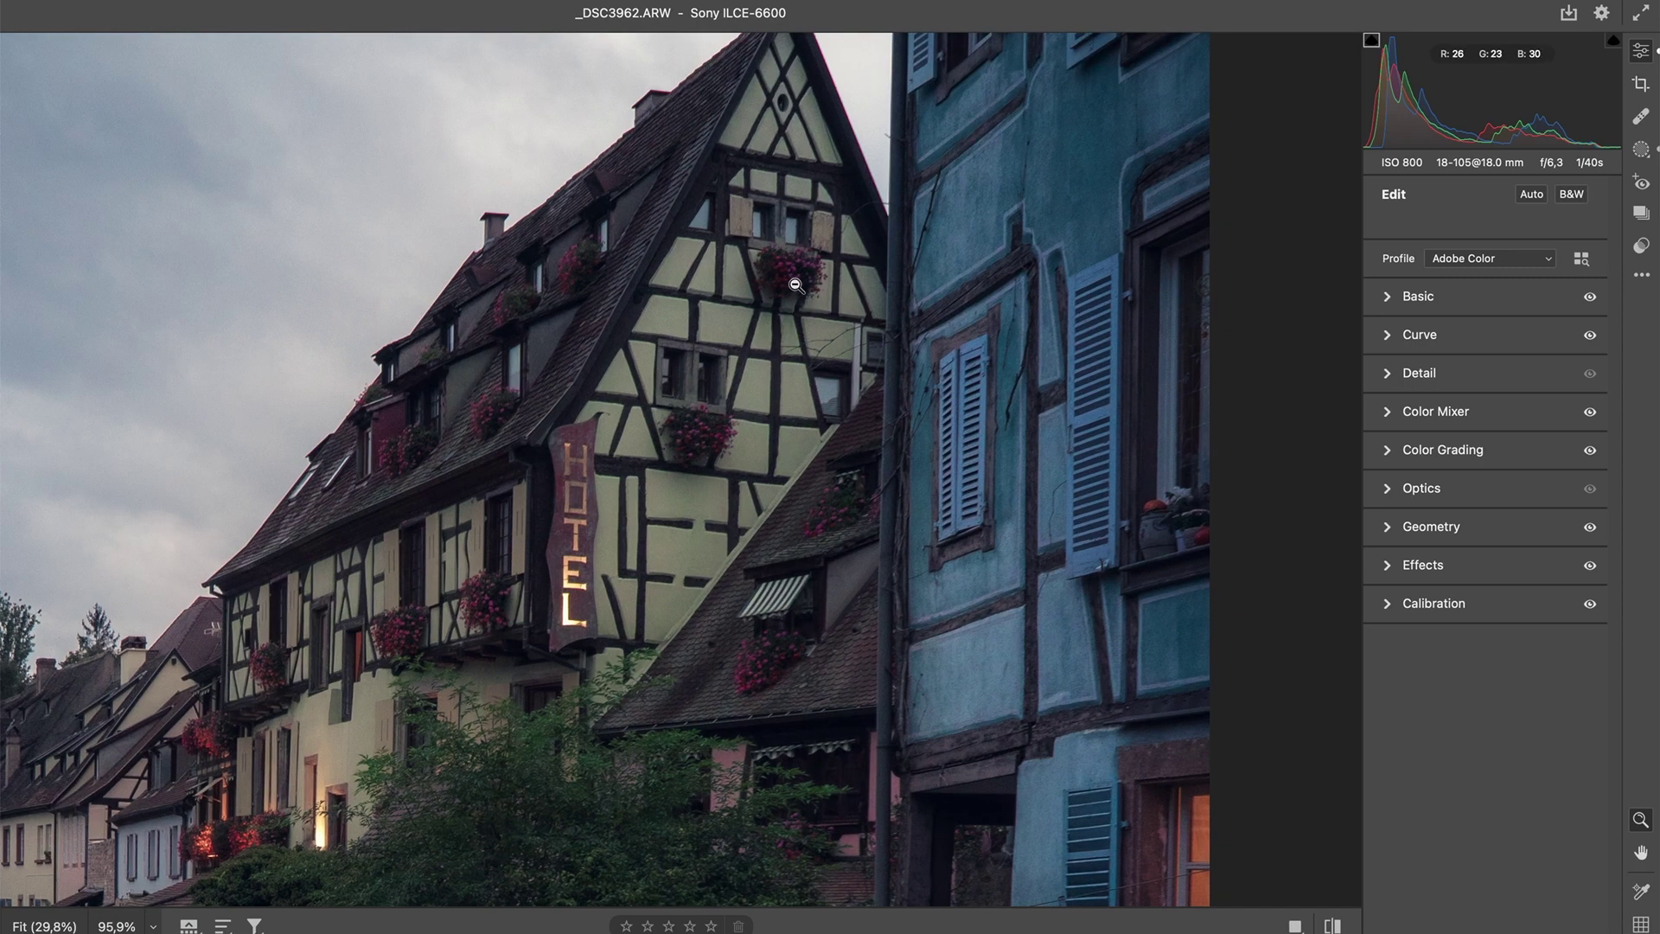
pyautogui.keyDown('alt'); pyautogui.click(745, 339); pyautogui.keyUp('alt')
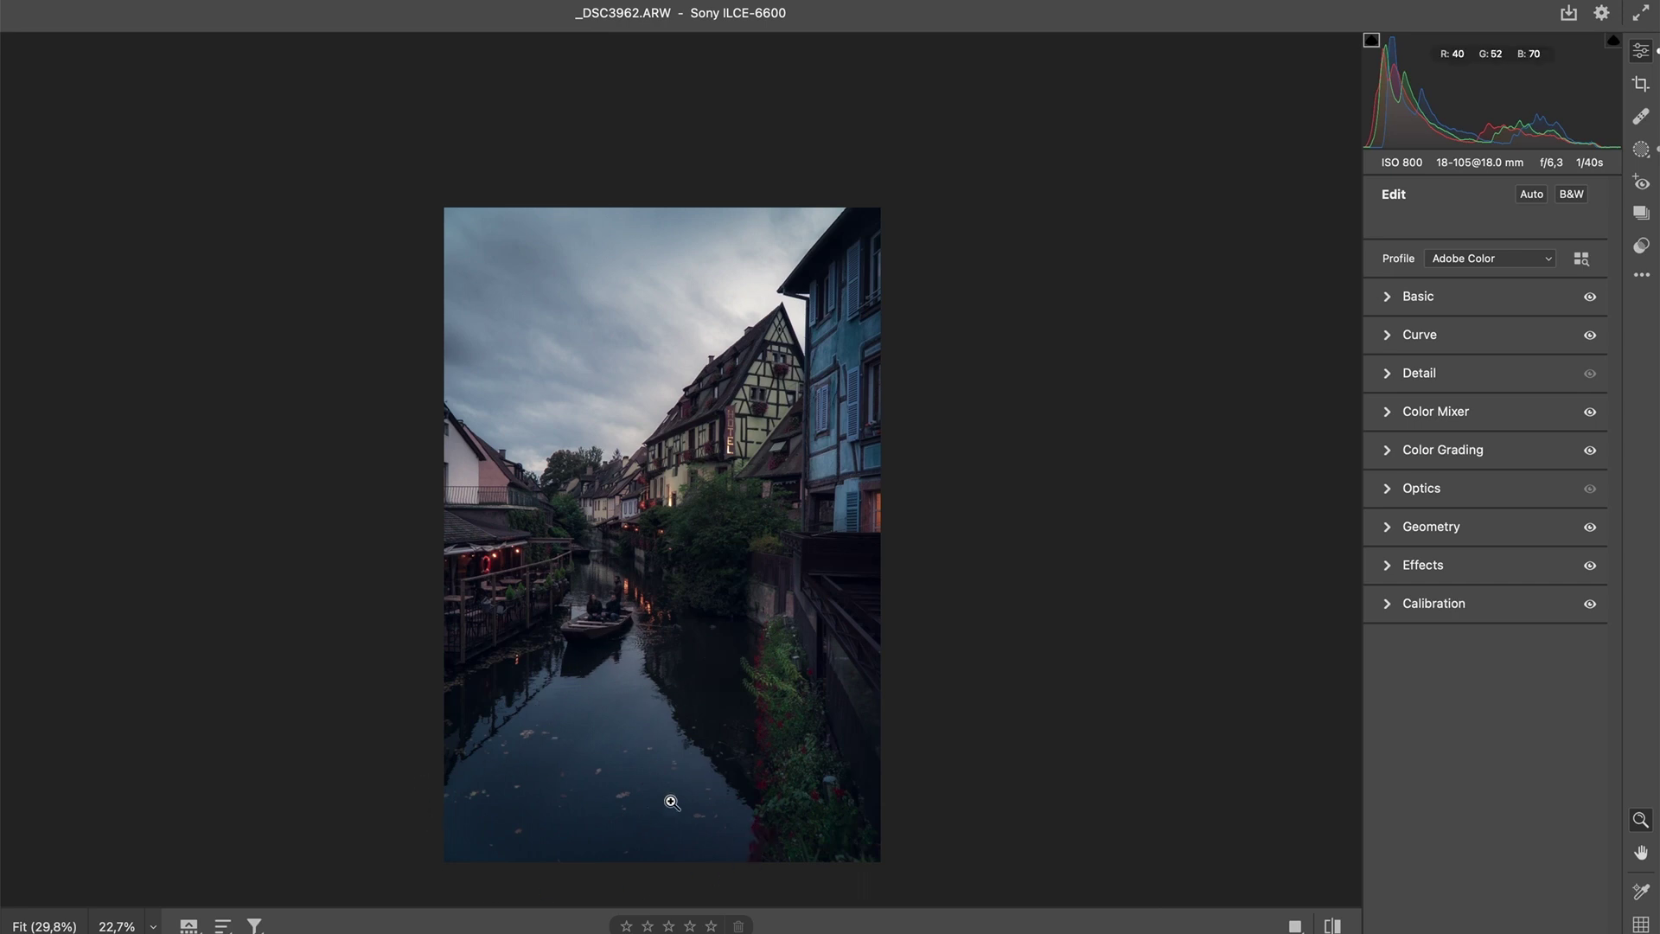
pyautogui.moveTo(713, 582); pyautogui.dragTo(713, 582)
pyautogui.scroll(-5, 712, 582)
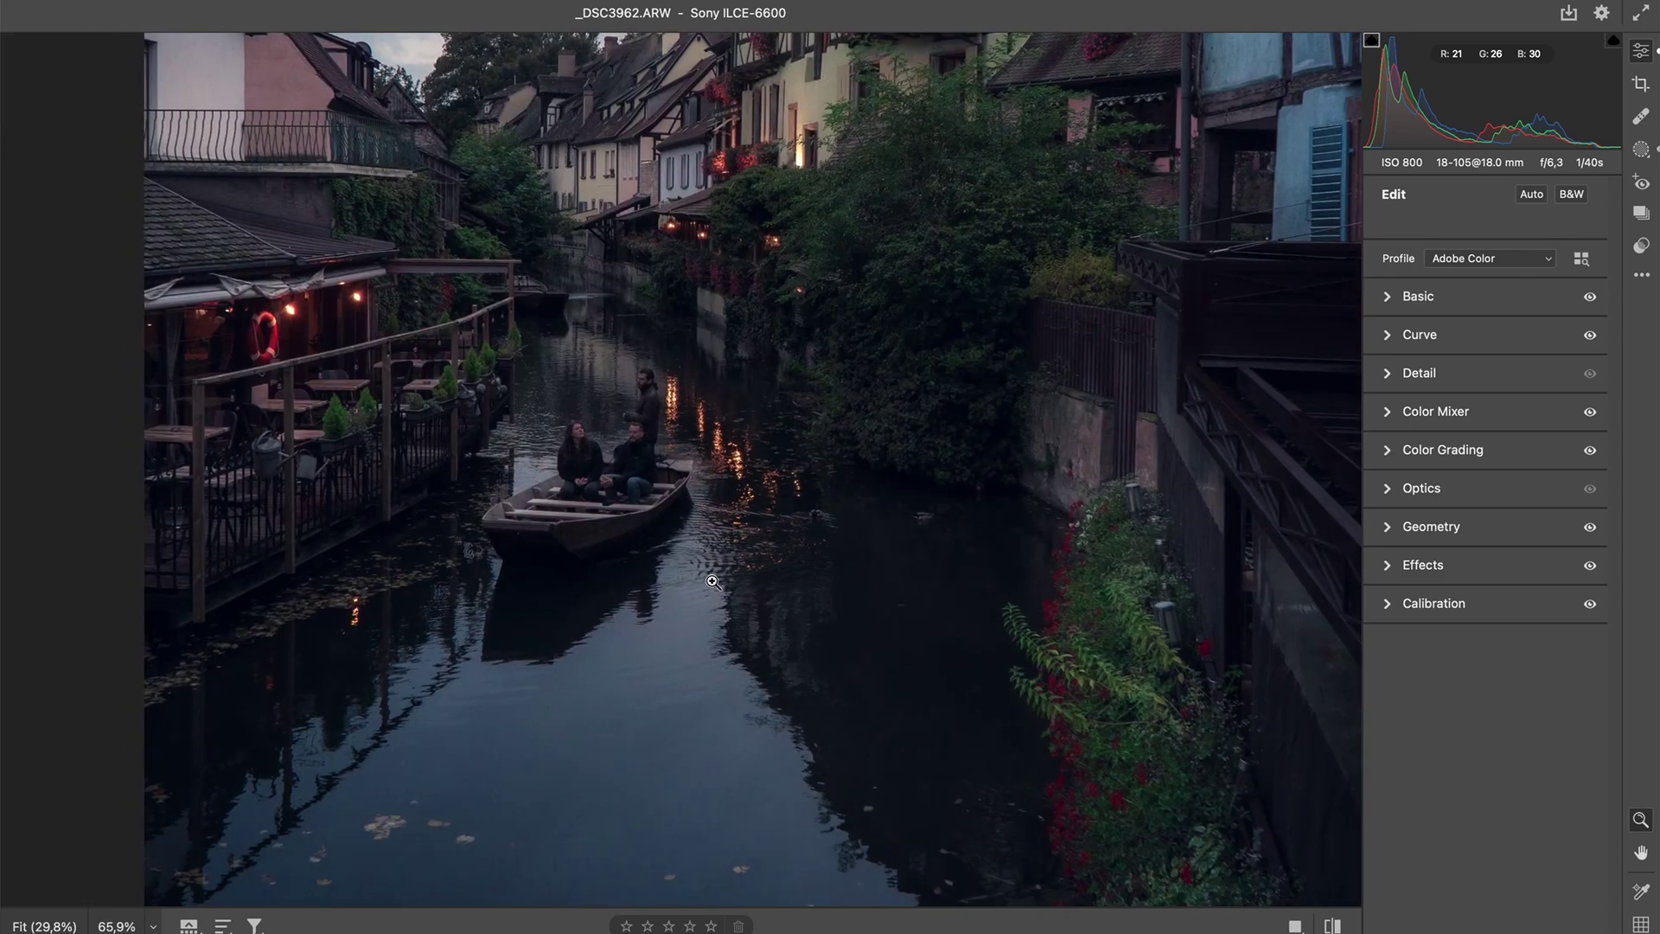
pyautogui.scroll(5, 713, 582)
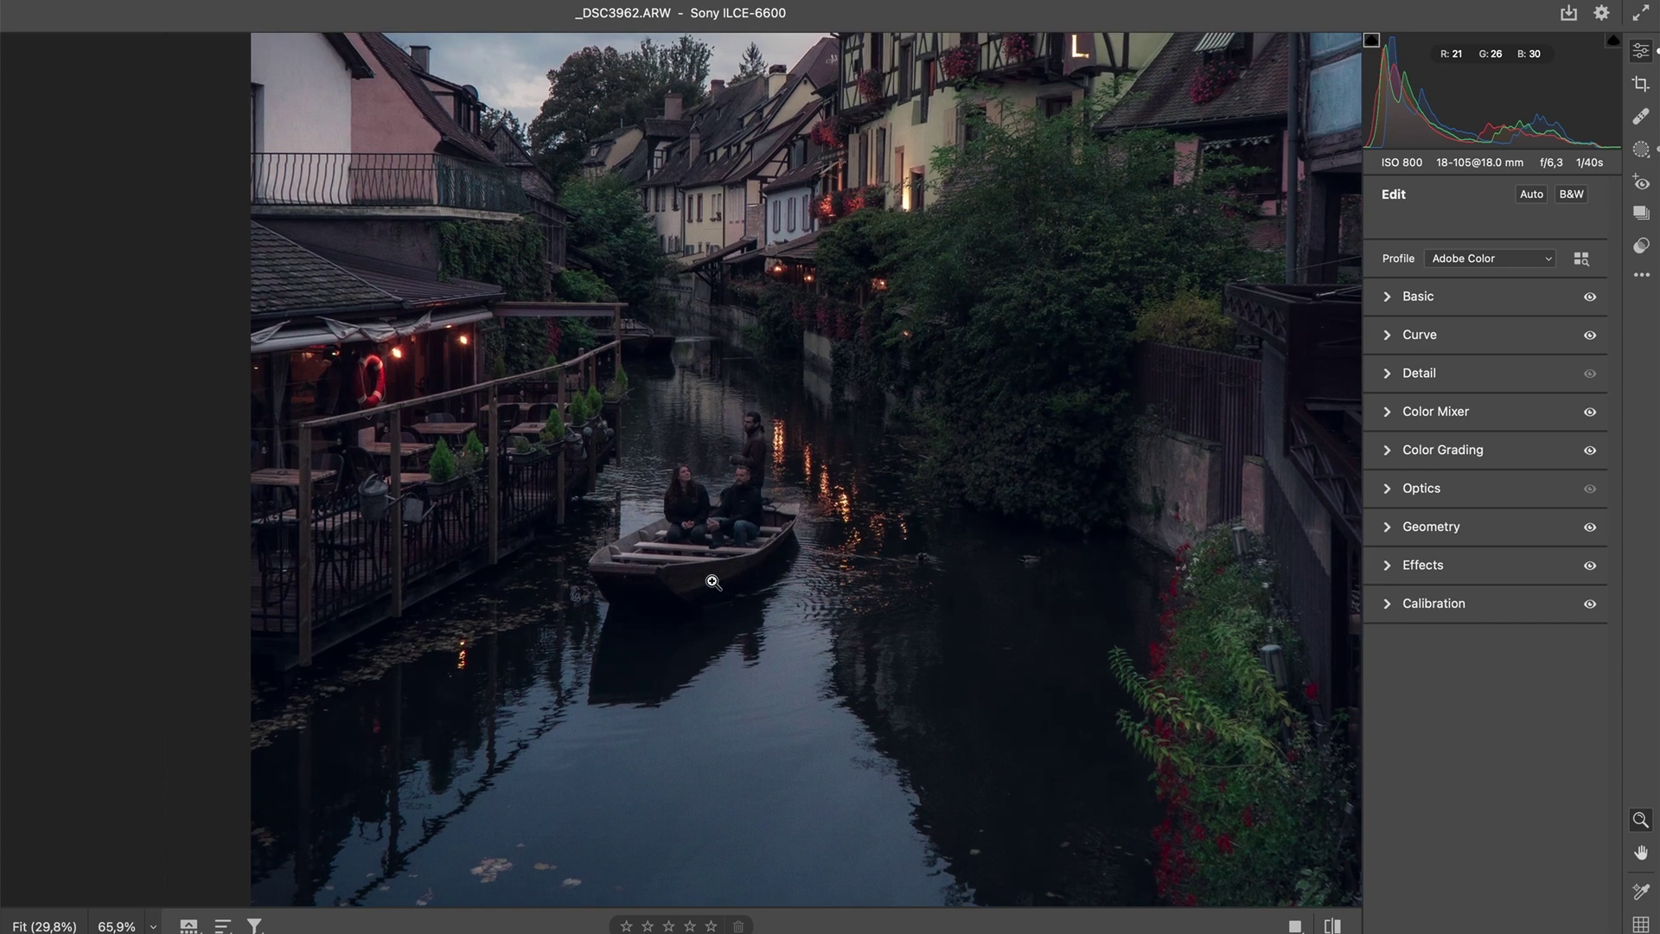
pyautogui.scroll(-2, 713, 582)
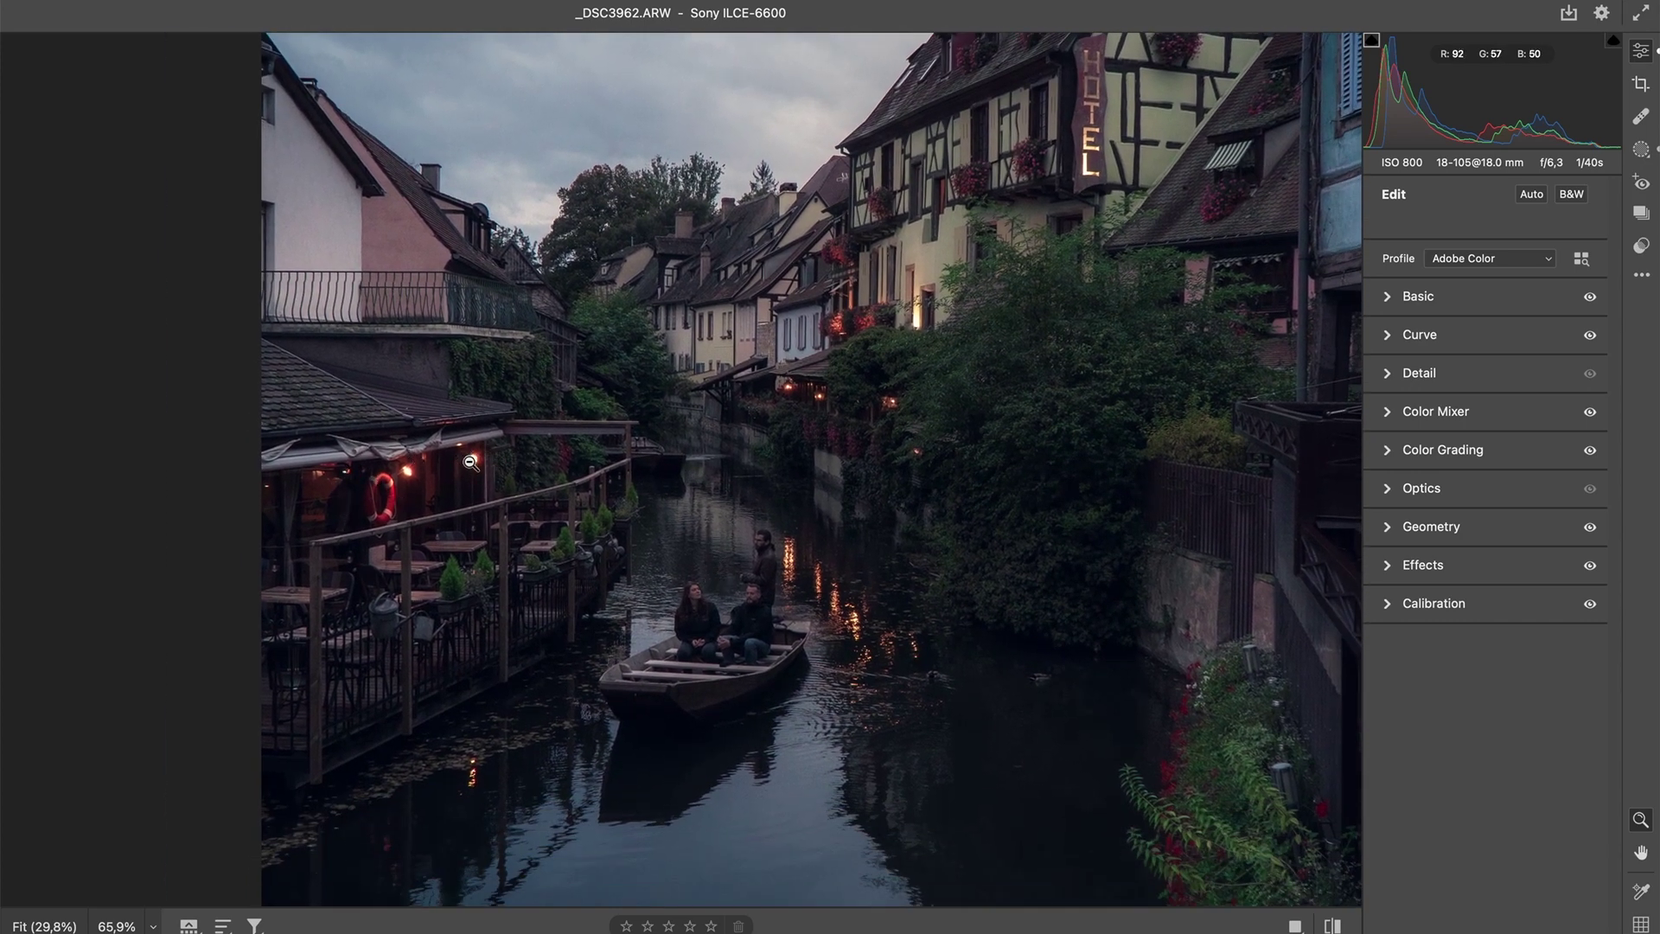
pyautogui.keyDown('alt'); pyautogui.click(964, 318); pyautogui.keyUp('alt')
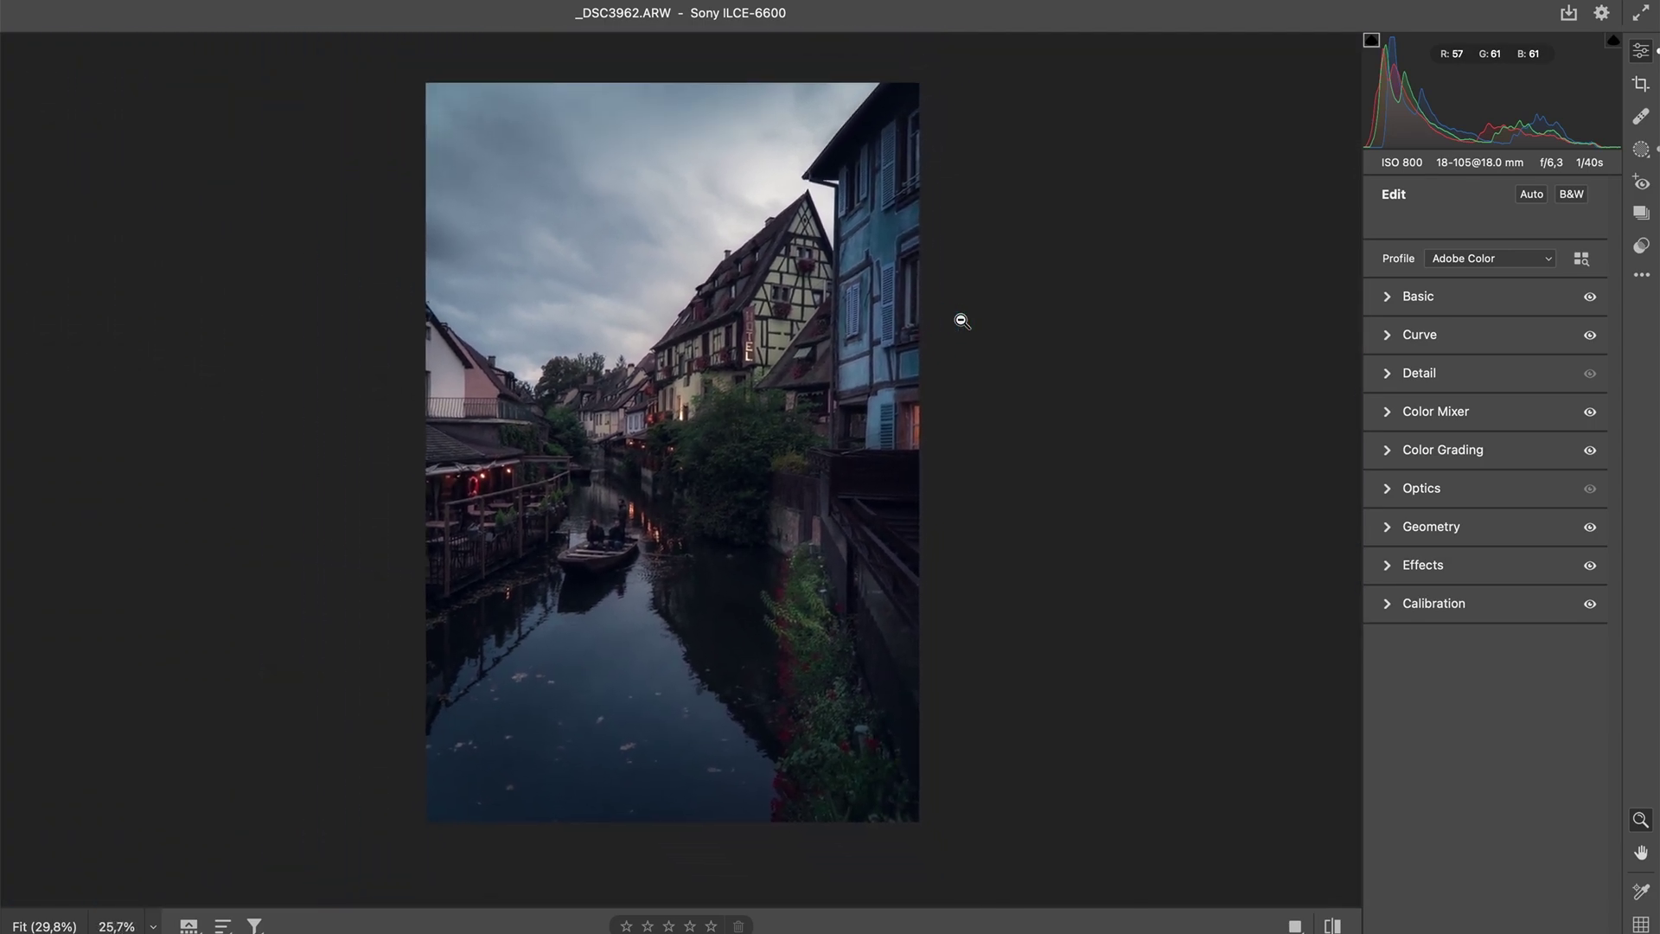
pyautogui.click(963, 320)
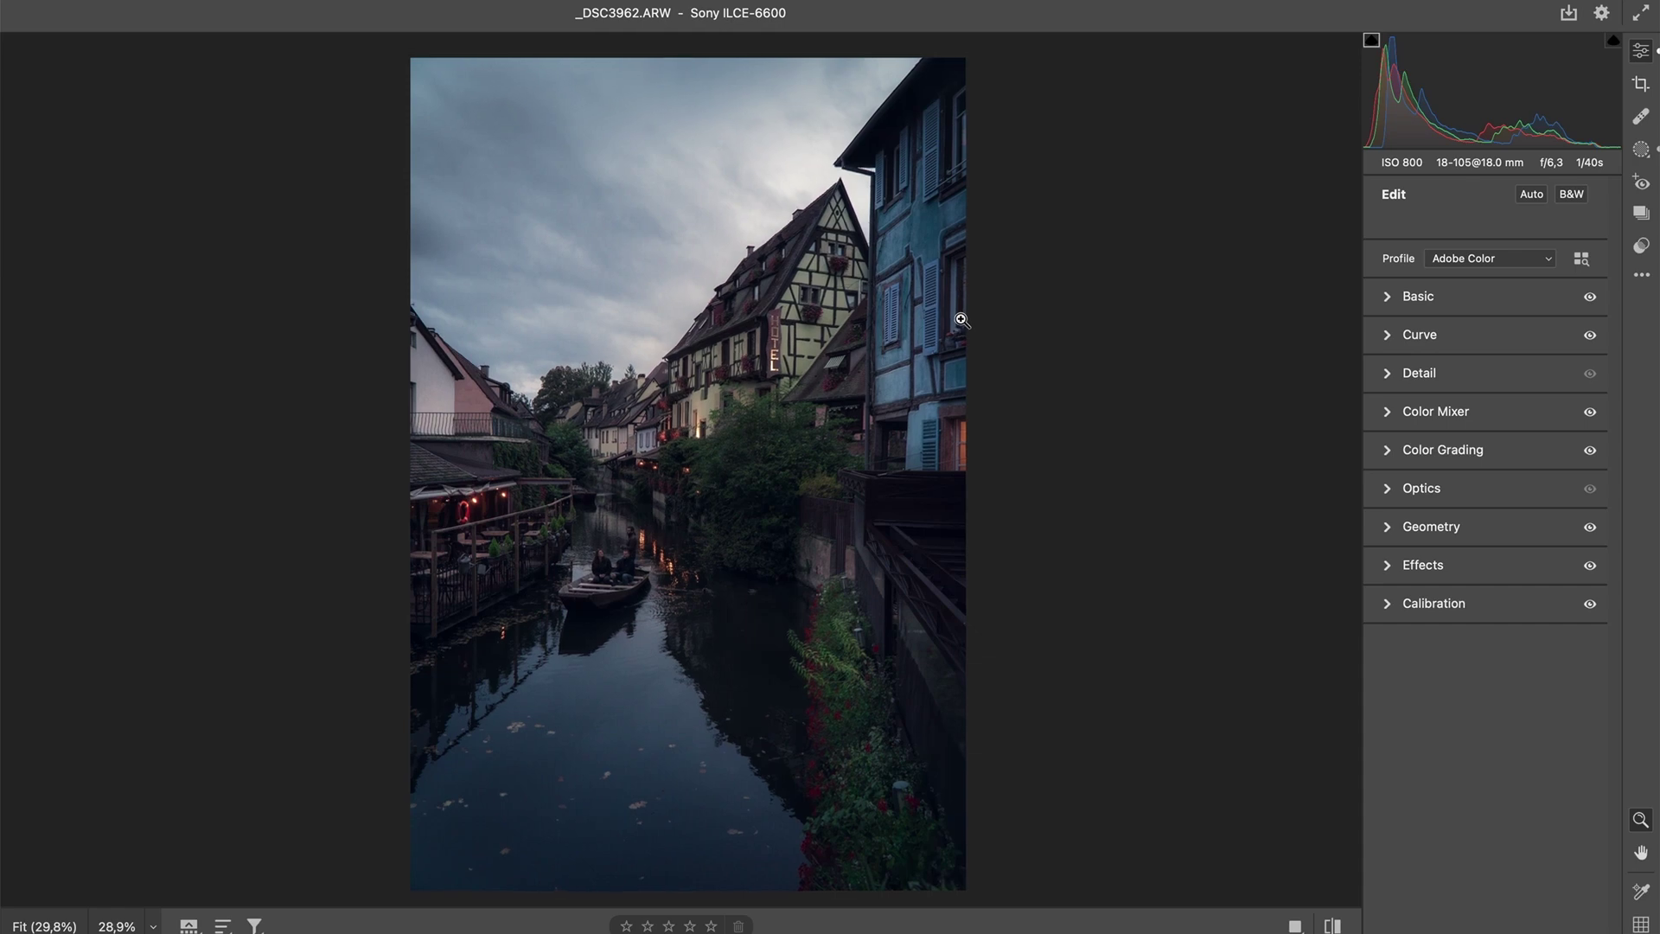
pyautogui.click(1334, 925)
pyautogui.click(1335, 925)
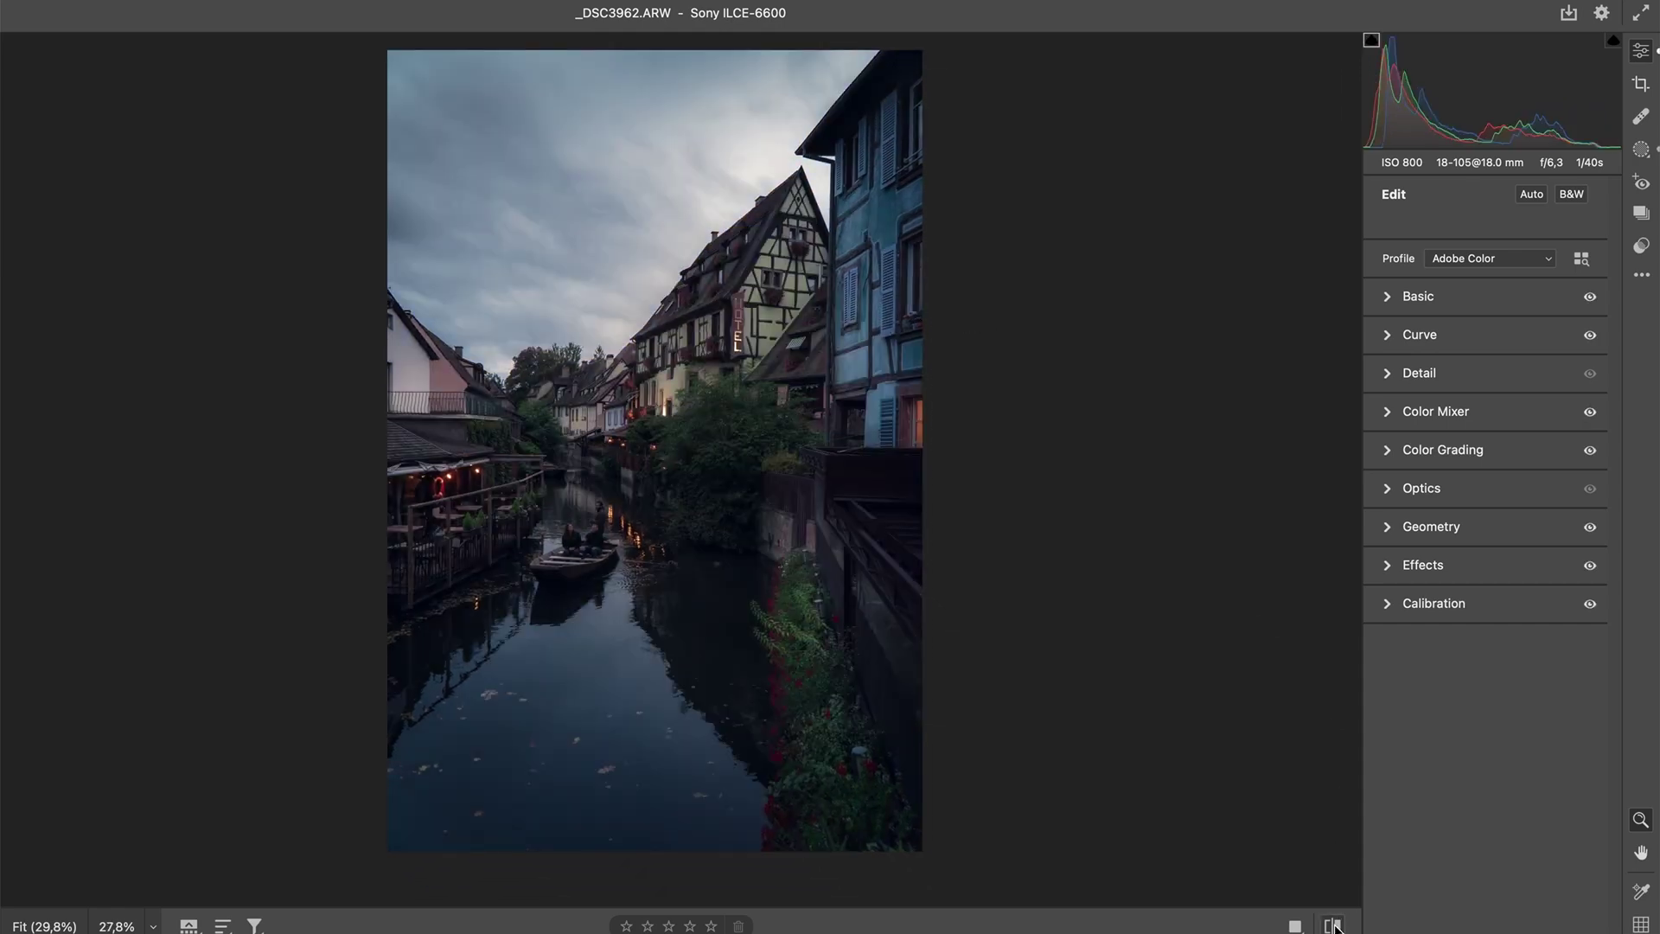
pyautogui.click(1334, 925)
pyautogui.click(1335, 925)
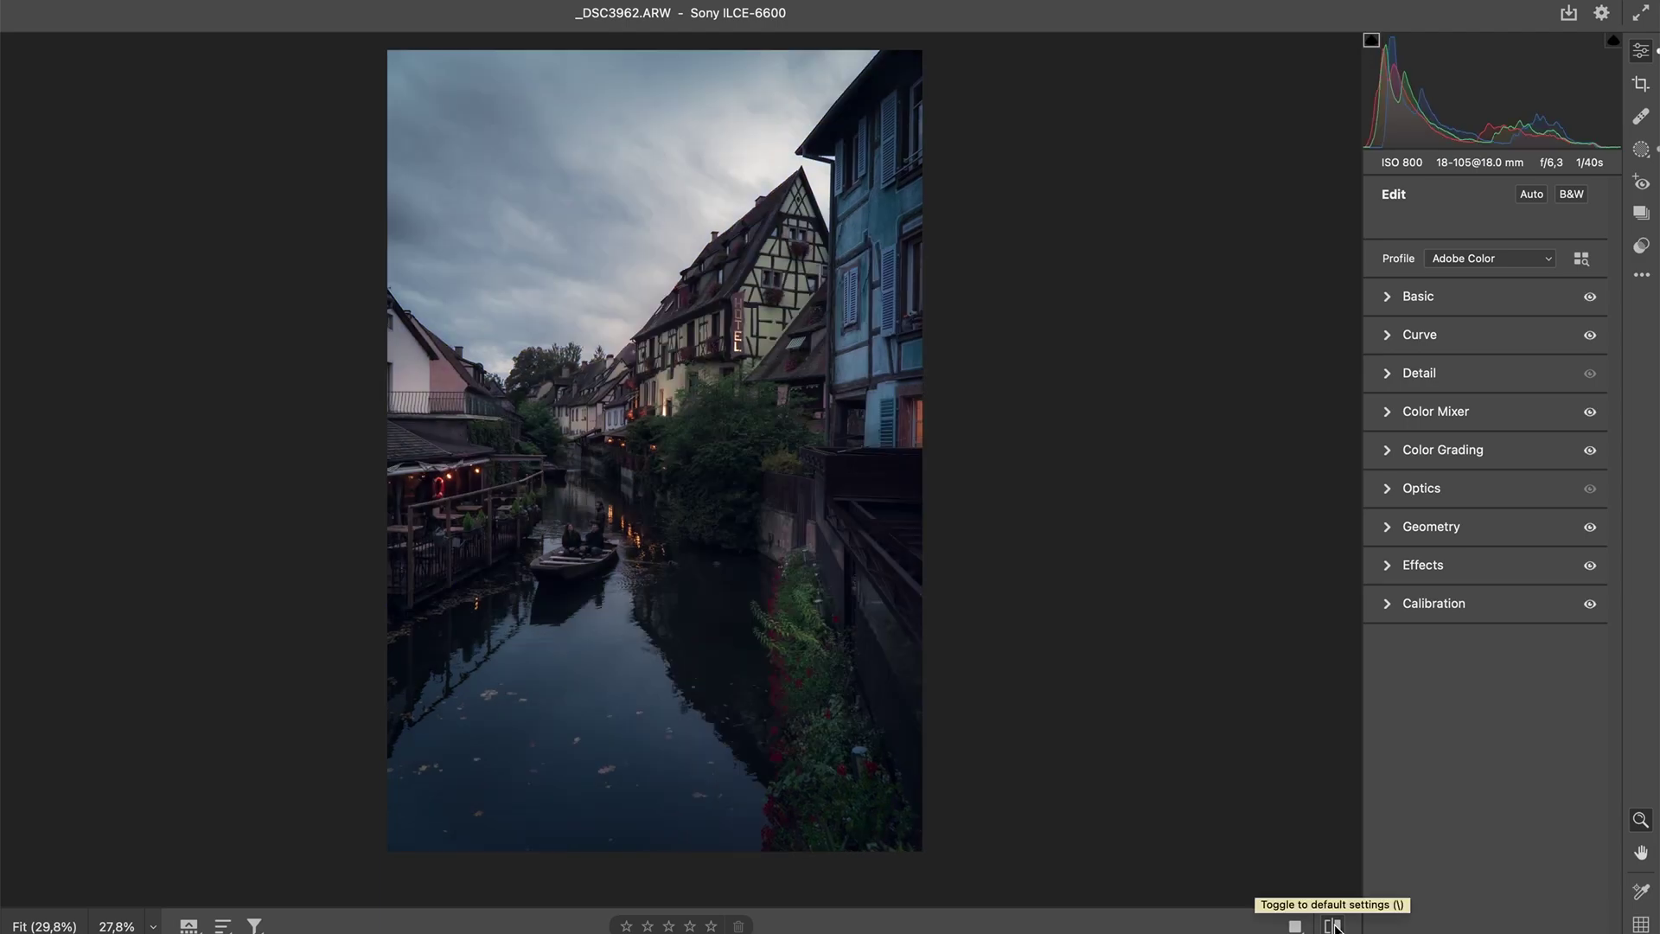